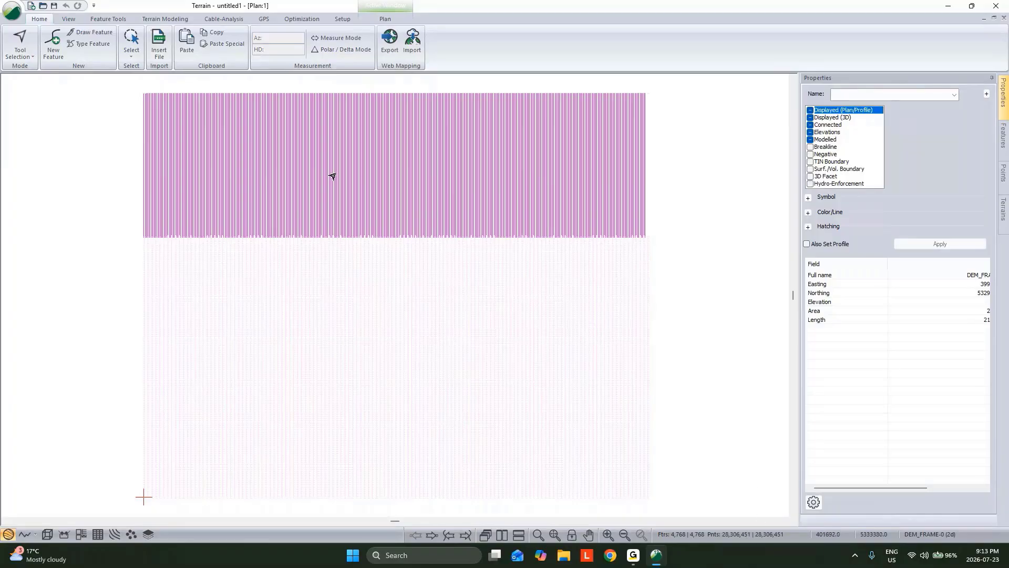
# Simplify the selected DEM features with a tolerance of 0.2, without smoothing, and clear the selection
pyautogui.click(112, 19)
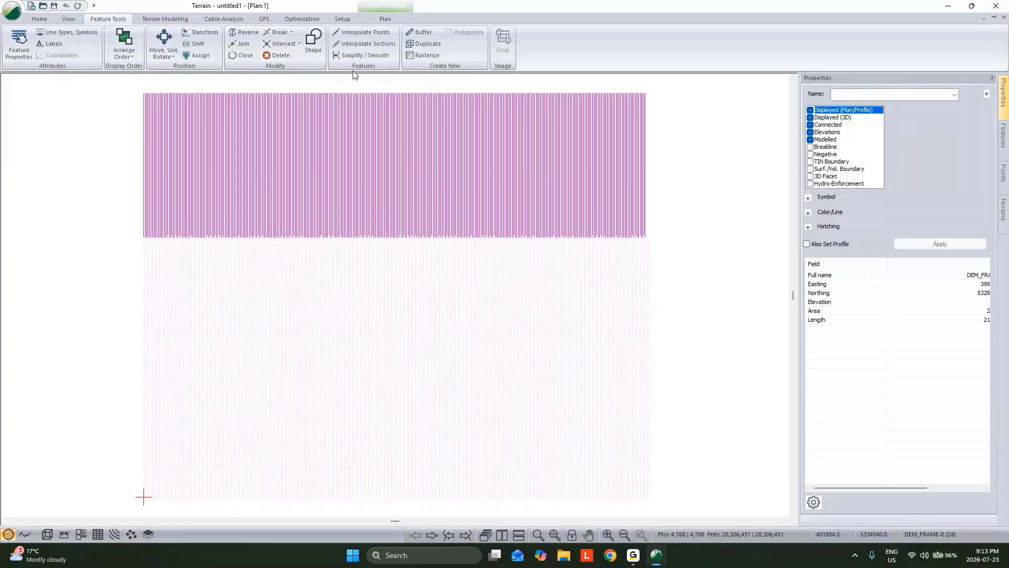
pyautogui.click(363, 56)
pyautogui.doubleClick(427, 315)
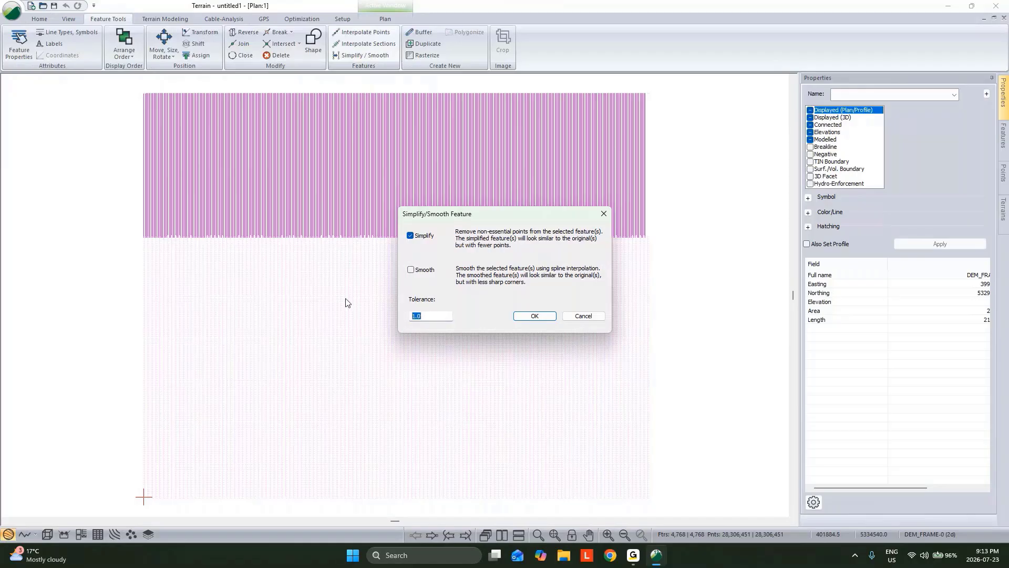
pyautogui.write('.2')
pyautogui.click(534, 316)
pyautogui.click(542, 306)
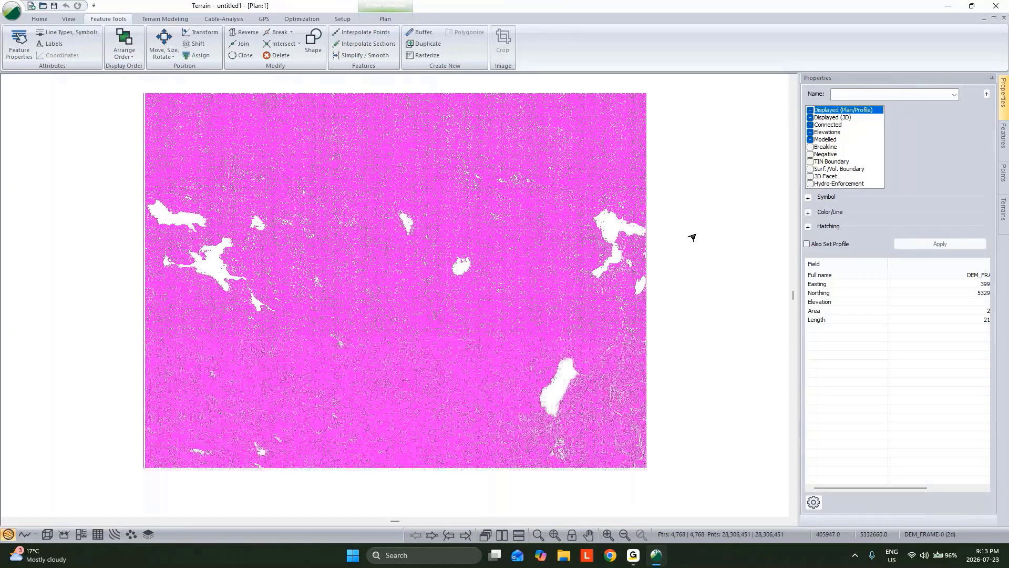
pyautogui.click(692, 237)
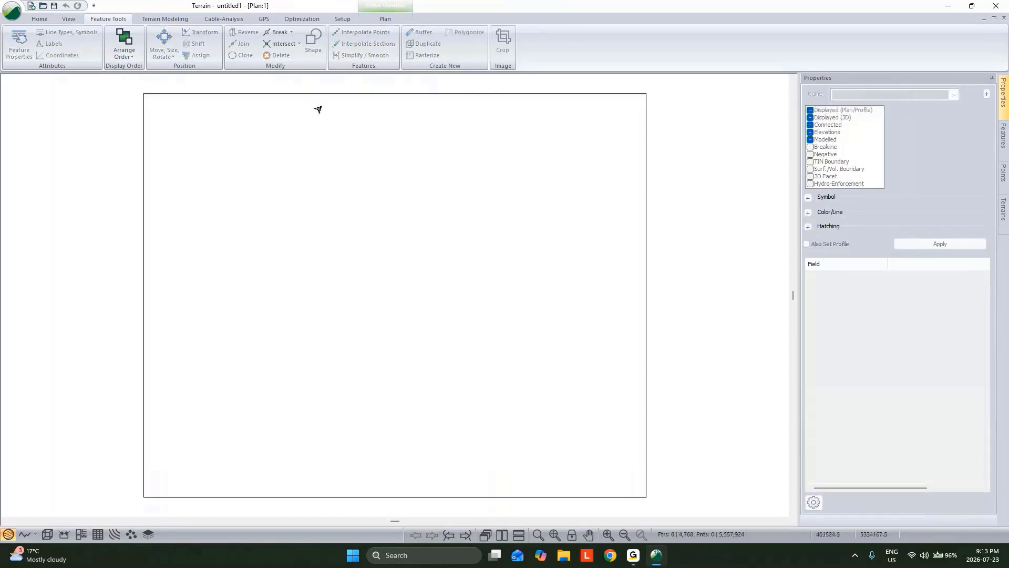
# Generate the terrain TIN with both major and minor contours disabled
pyautogui.click(175, 21)
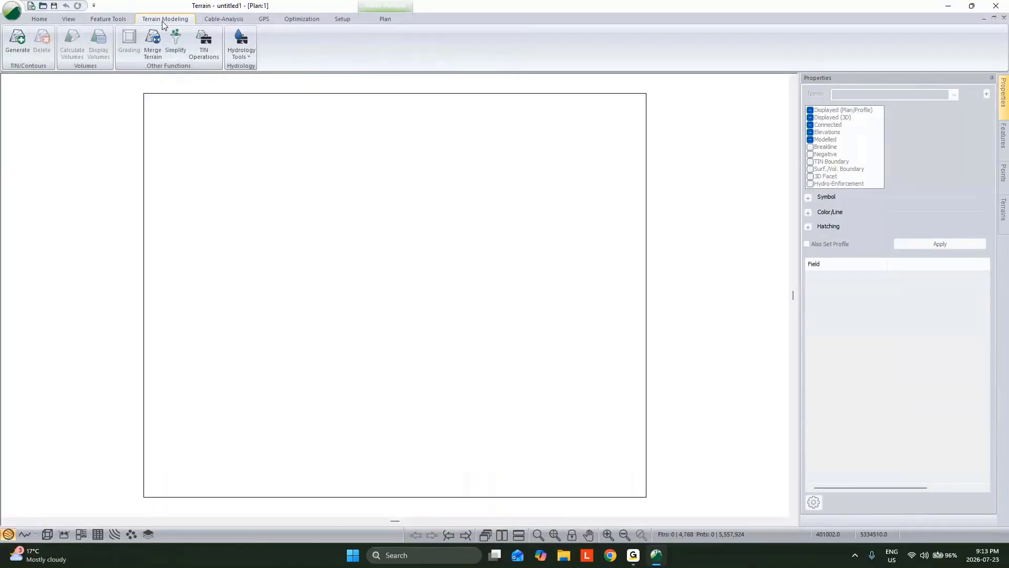
pyautogui.click(17, 41)
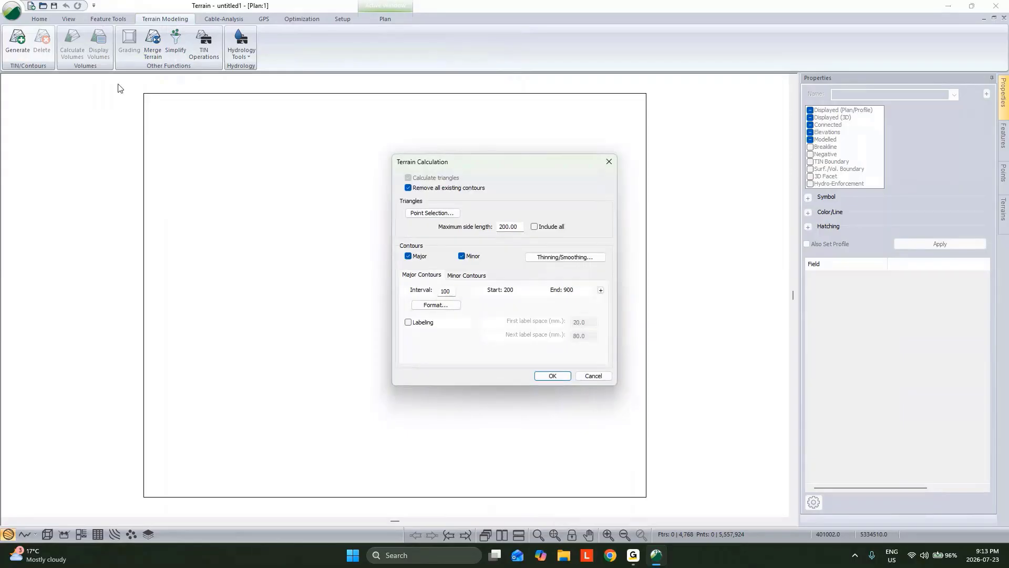
pyautogui.click(408, 256)
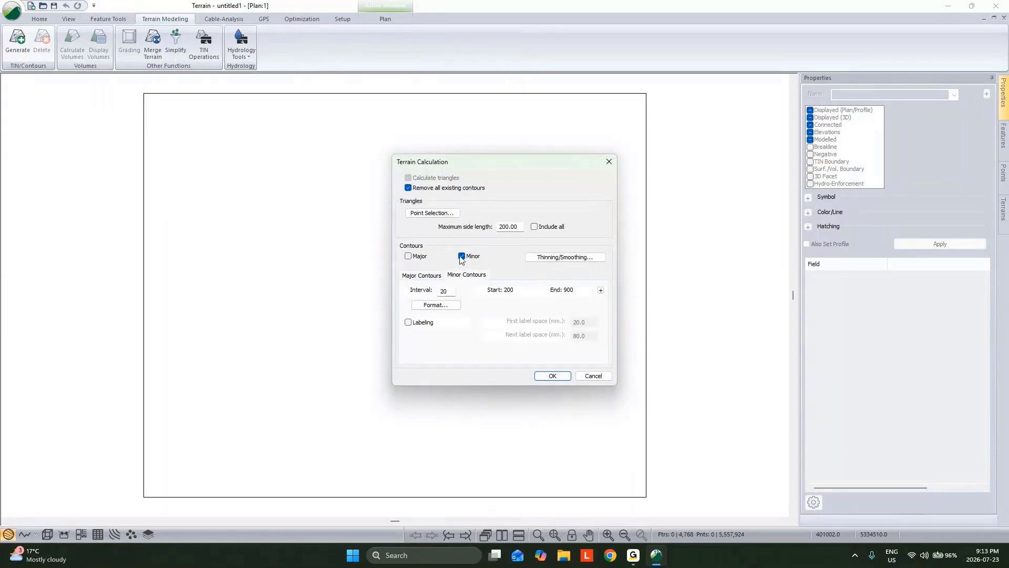
pyautogui.click(461, 257)
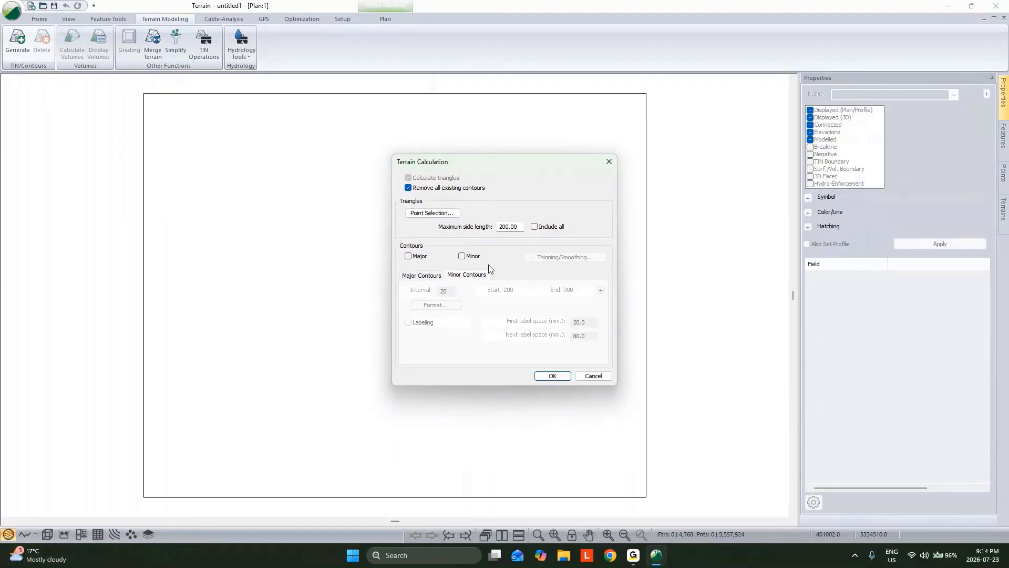
pyautogui.click(564, 376)
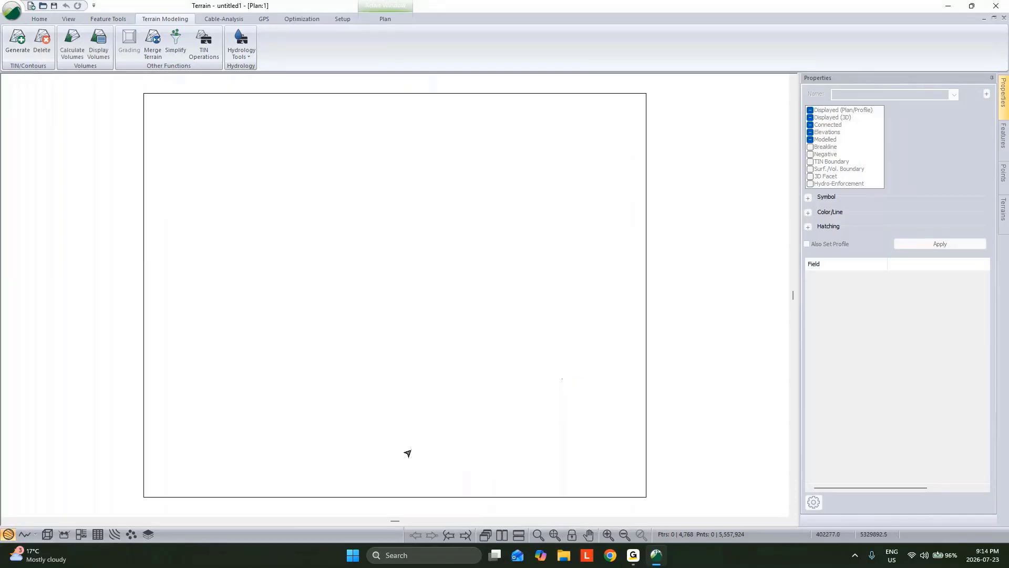
# Examine the generated terrain surface in the 3D view, then return to the plan view
pyautogui.click(47, 534)
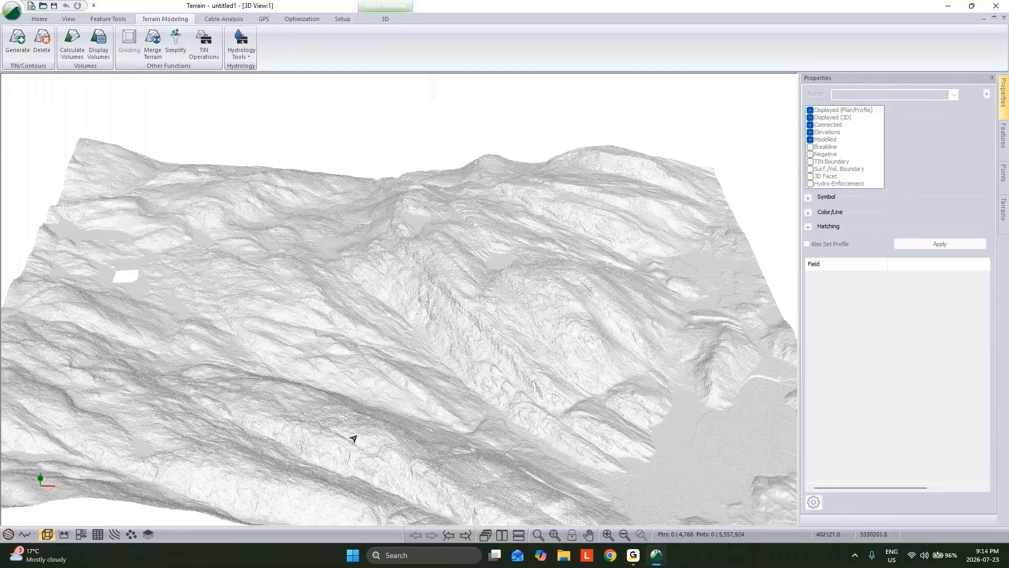
pyautogui.moveTo(356, 440); pyautogui.dragTo(461, 243)
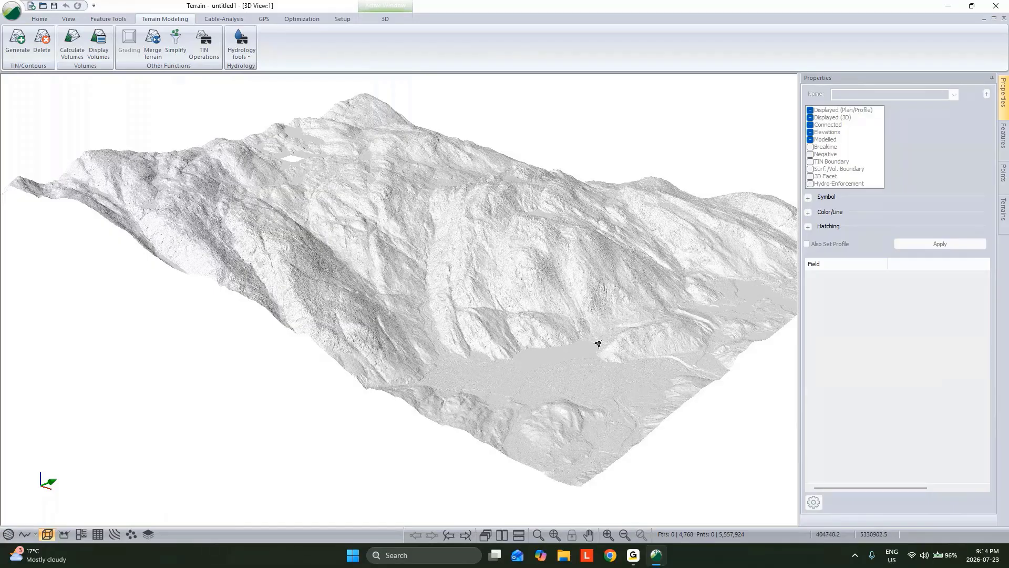
pyautogui.scroll(3, 594, 343)
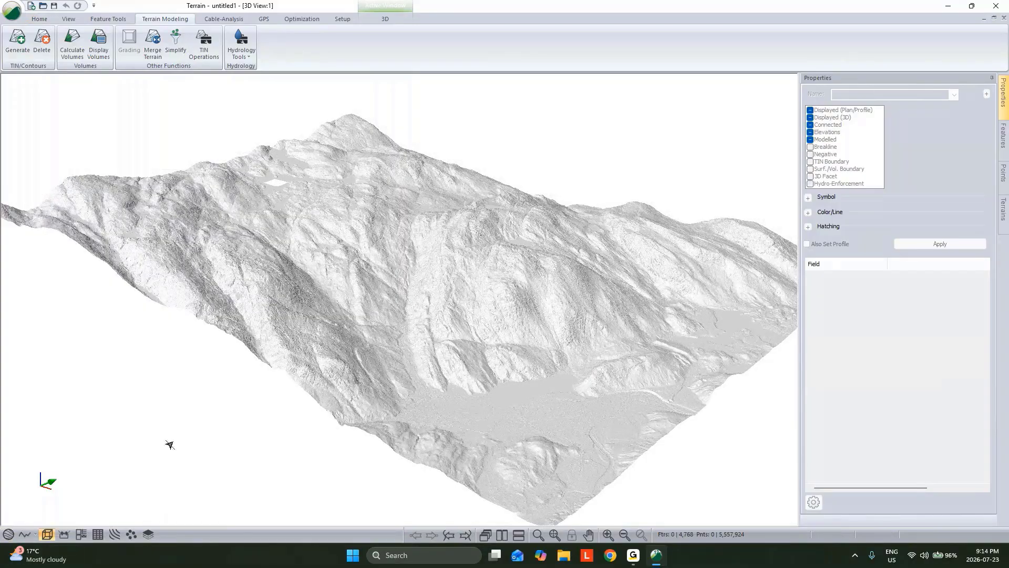
pyautogui.click(7, 535)
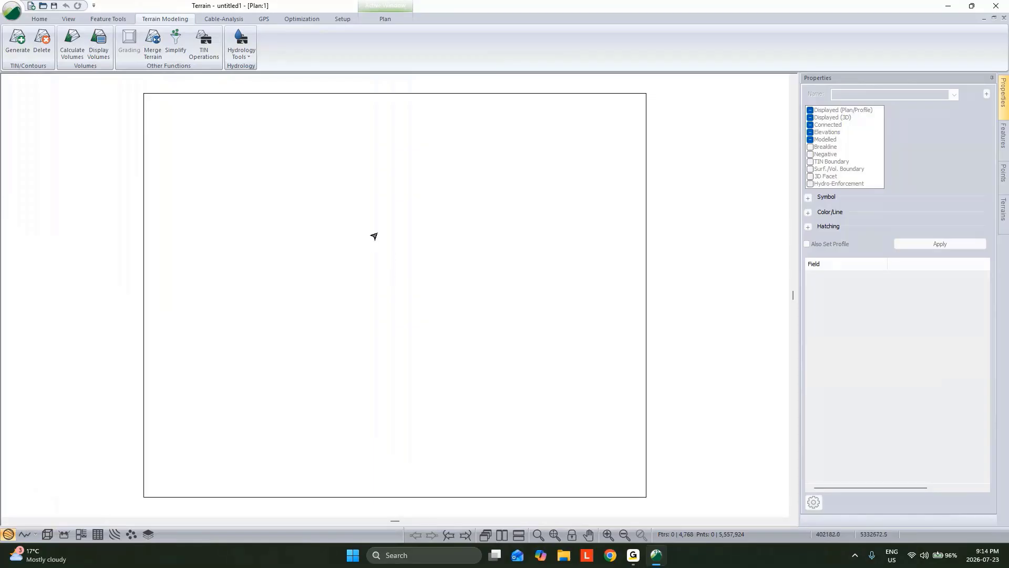
# Insert the shapefile Existing Rd.shp into the plan, accepting the import options
pyautogui.rightClick(387, 181)
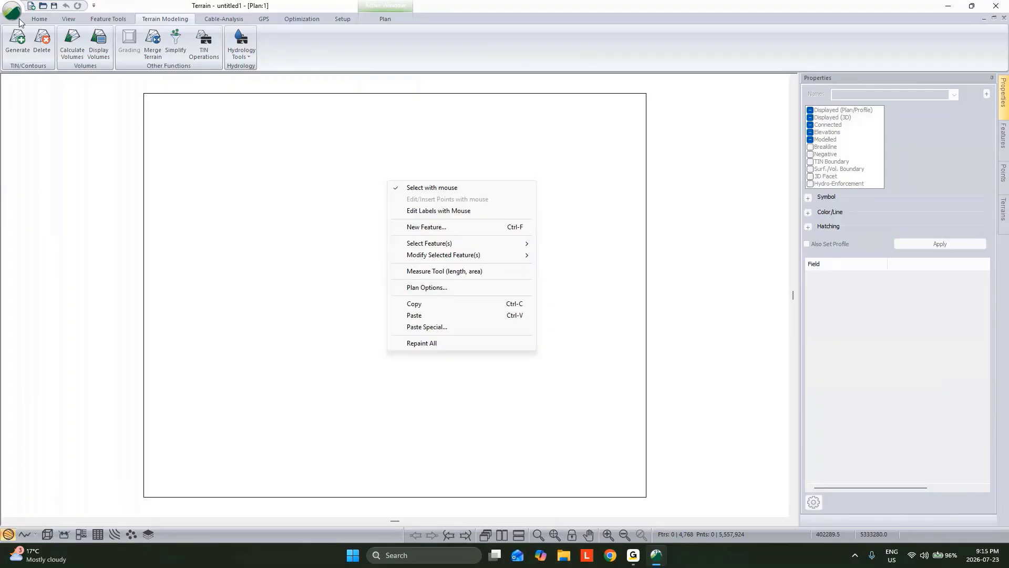
pyautogui.click(46, 20)
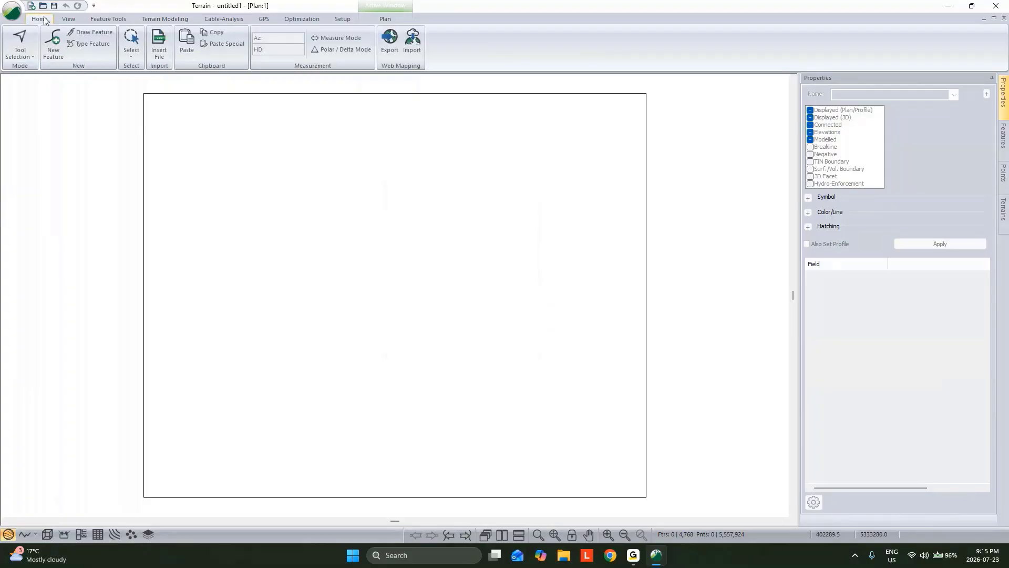
pyautogui.click(157, 42)
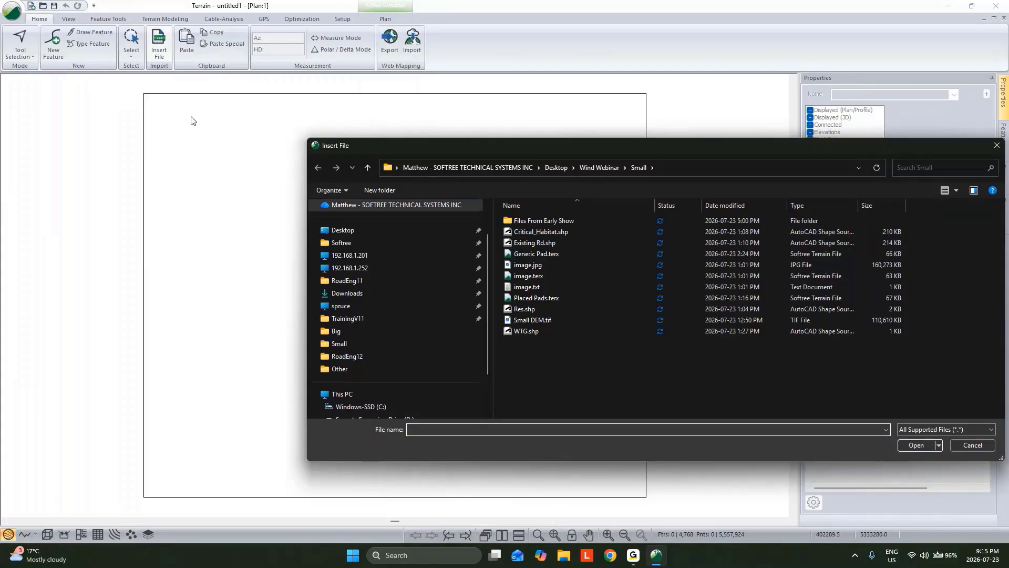
pyautogui.click(528, 239)
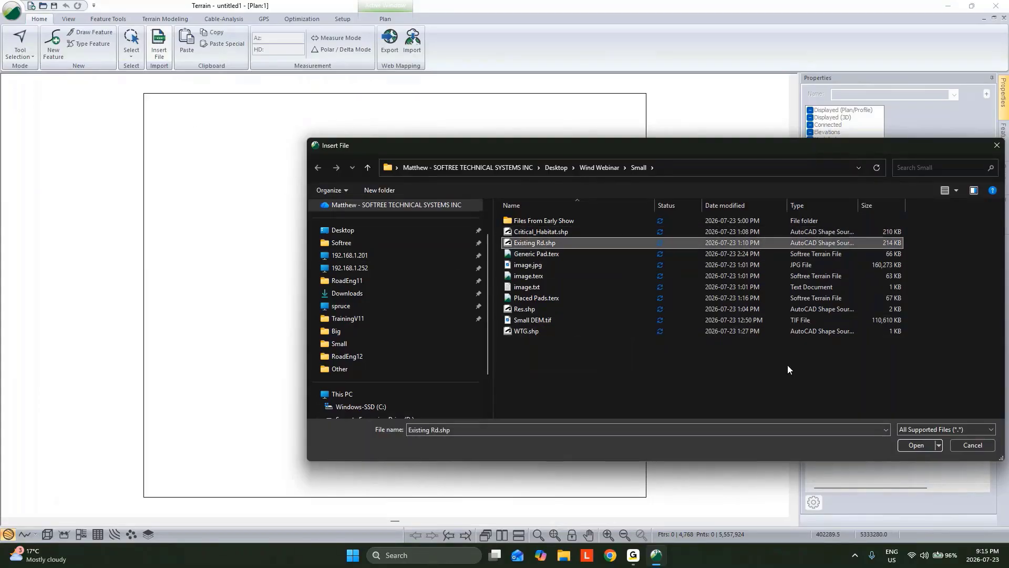
pyautogui.click(905, 445)
pyautogui.click(615, 390)
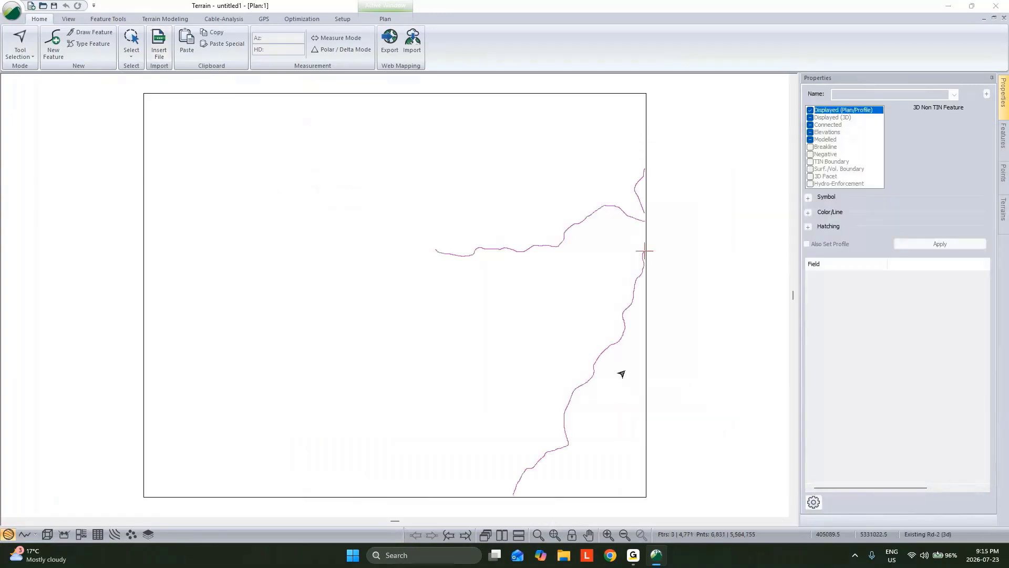
# Set the line type of the Existing Rd features to 2 - thick (heavy) and apply it
pyautogui.click(808, 212)
pyautogui.click(907, 224)
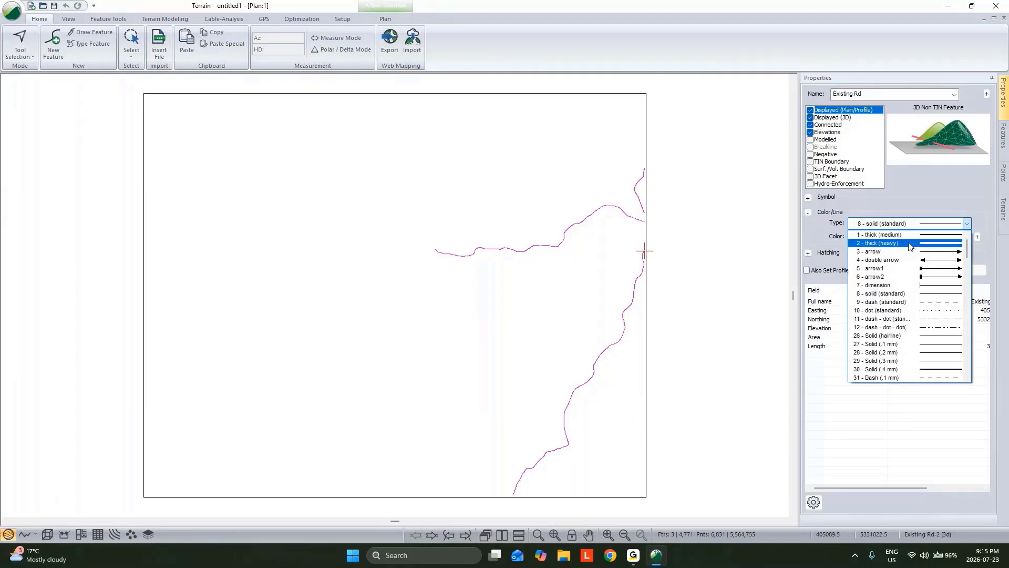
pyautogui.click(909, 243)
pyautogui.click(920, 269)
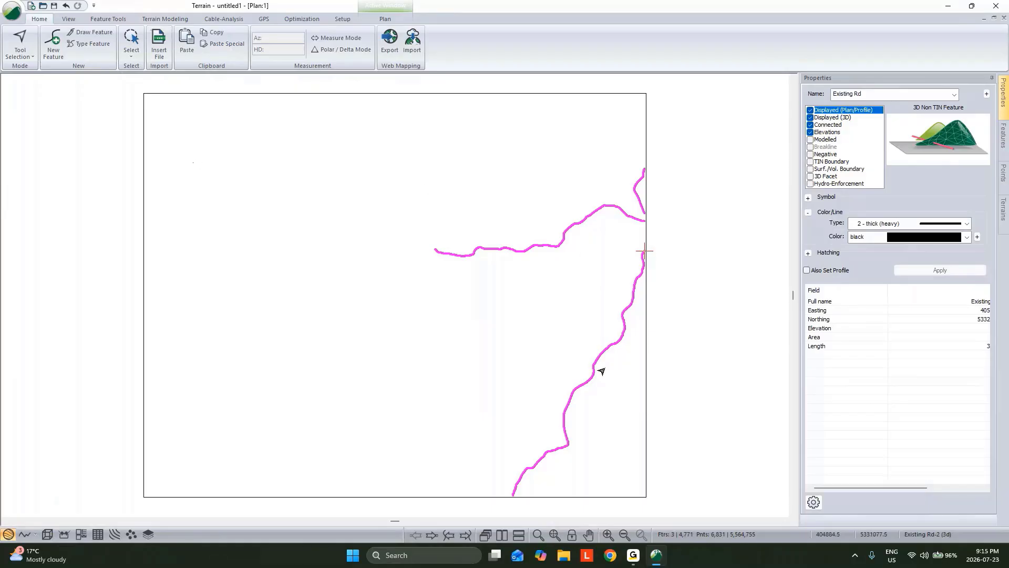
# Insert the shapefile WTG.shp into the plan, accepting the import options
pyautogui.click(159, 43)
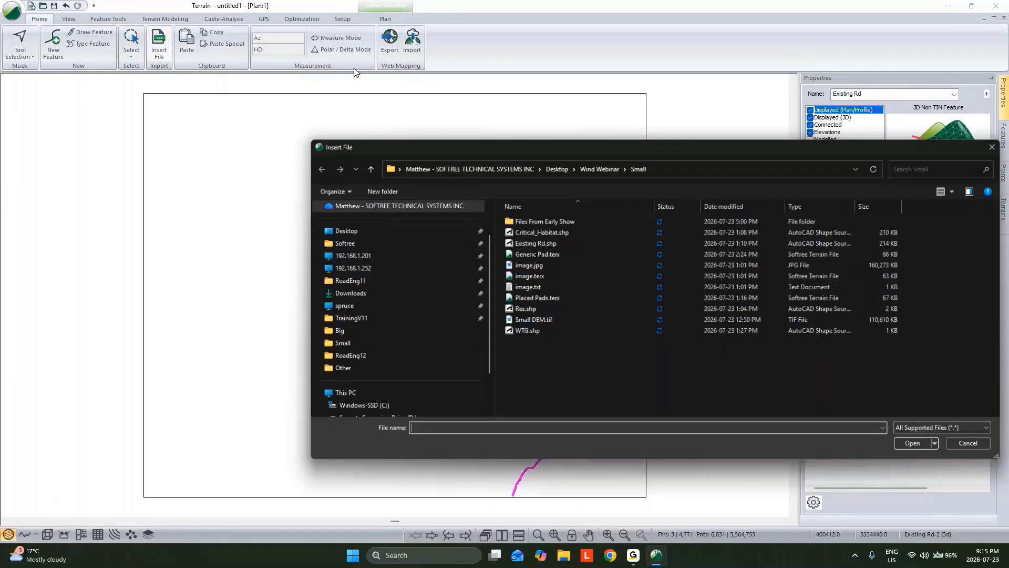
pyautogui.click(537, 330)
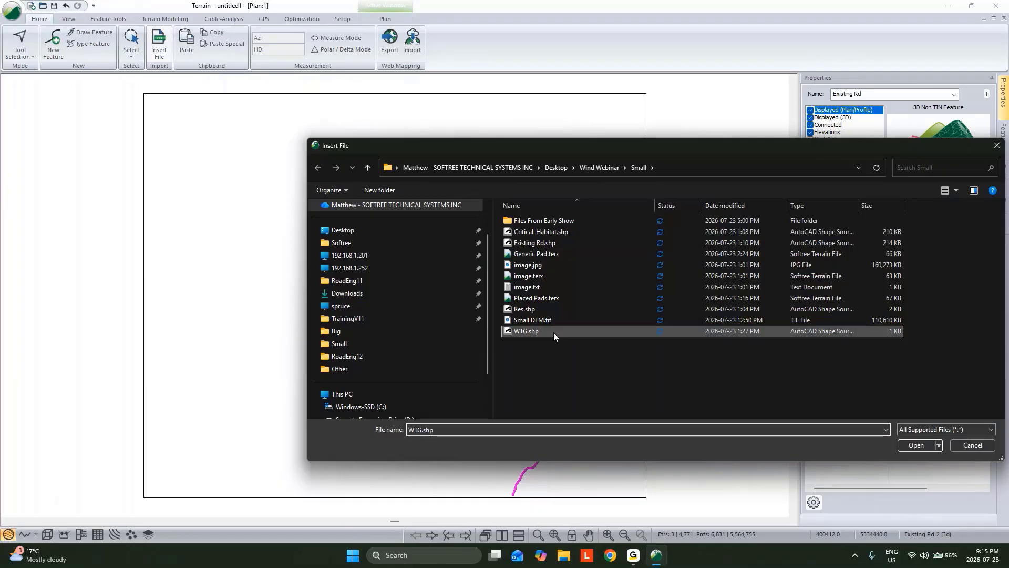
pyautogui.click(915, 445)
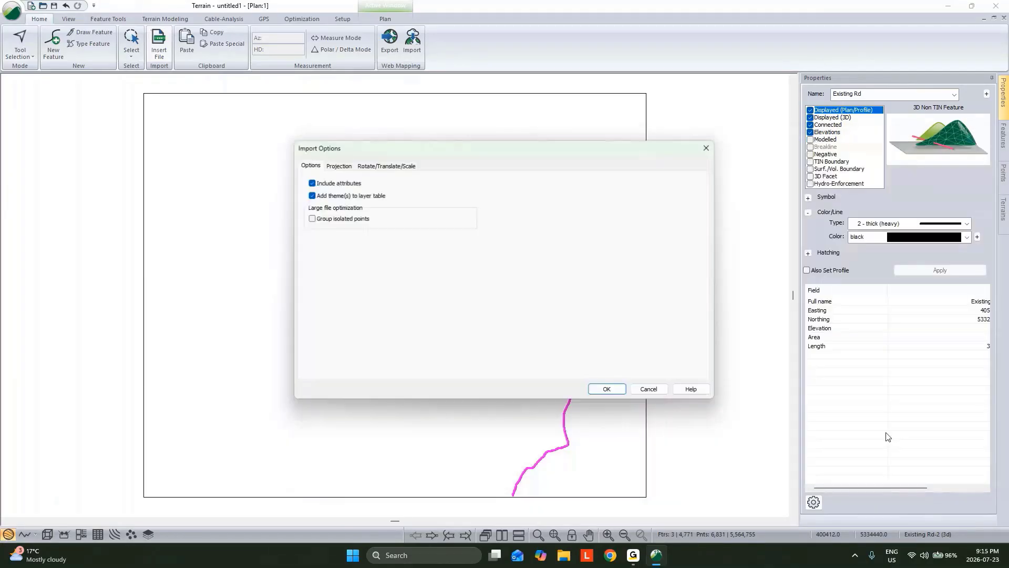
pyautogui.click(608, 387)
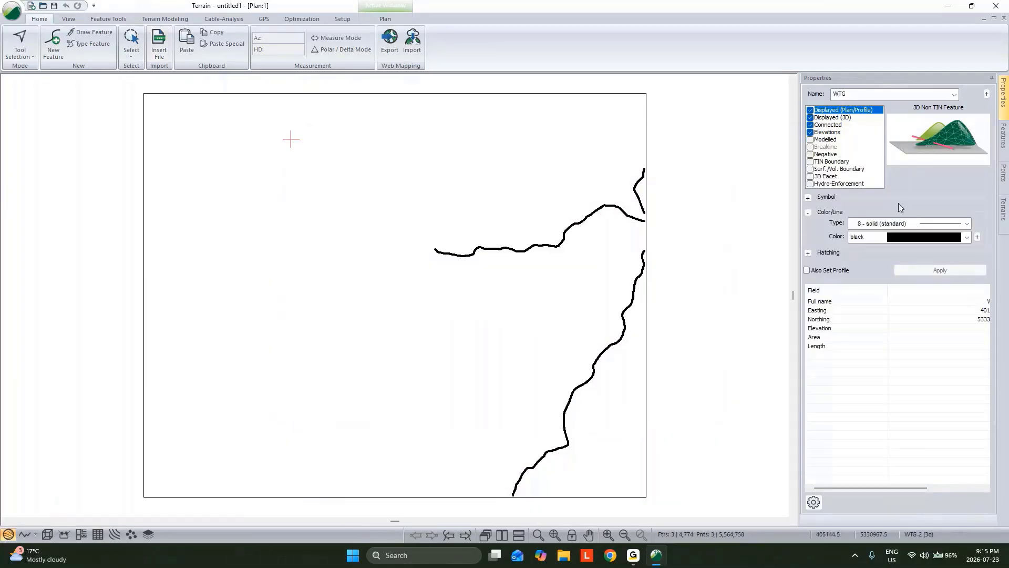
# Give the WTG points a Circle Filled (Large) symbol, the Wind turbine 3D type and teal color, and apply the formatting
pyautogui.click(808, 198)
pyautogui.click(926, 208)
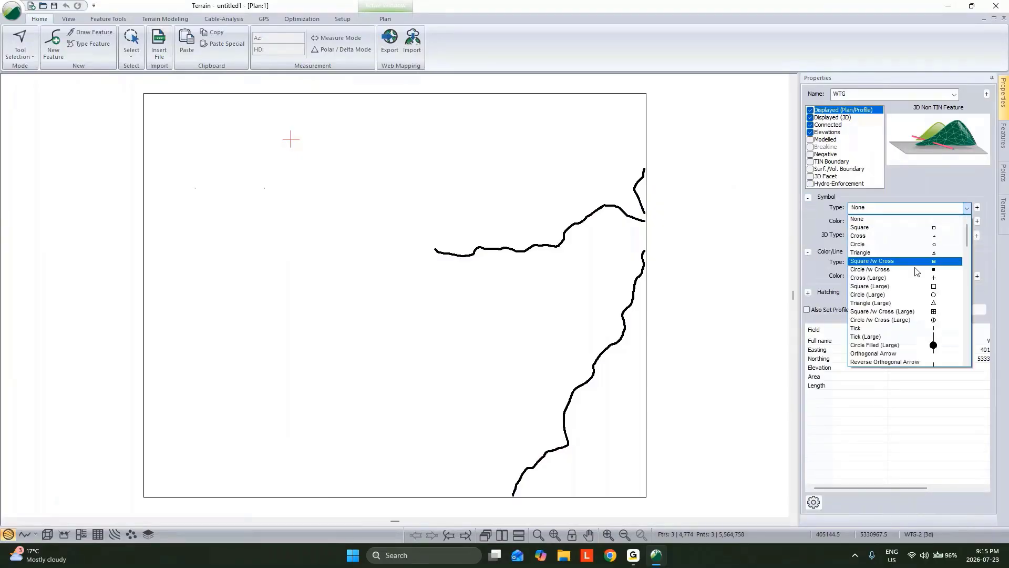
pyautogui.click(893, 343)
pyautogui.click(892, 235)
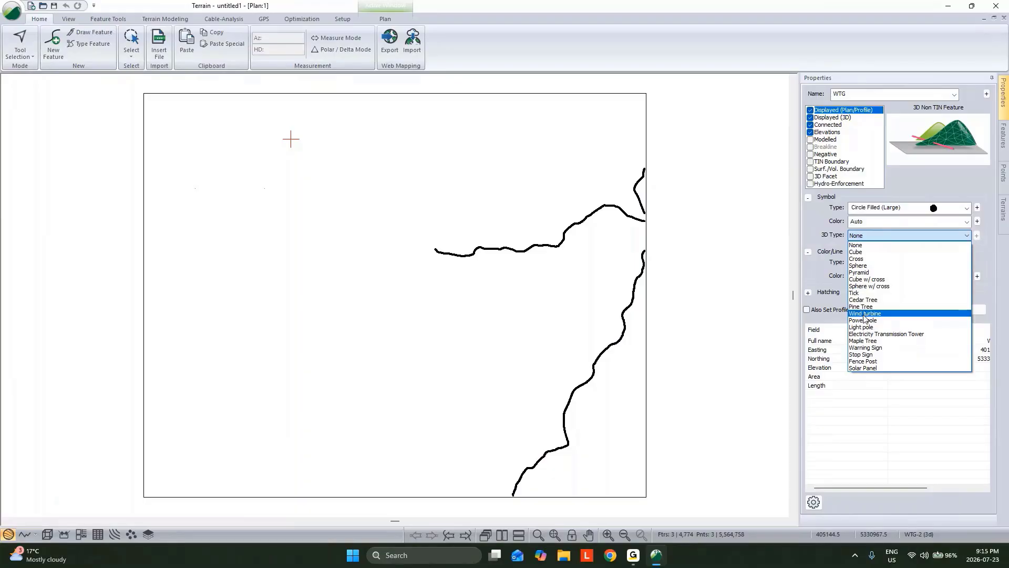
pyautogui.click(866, 313)
pyautogui.click(912, 279)
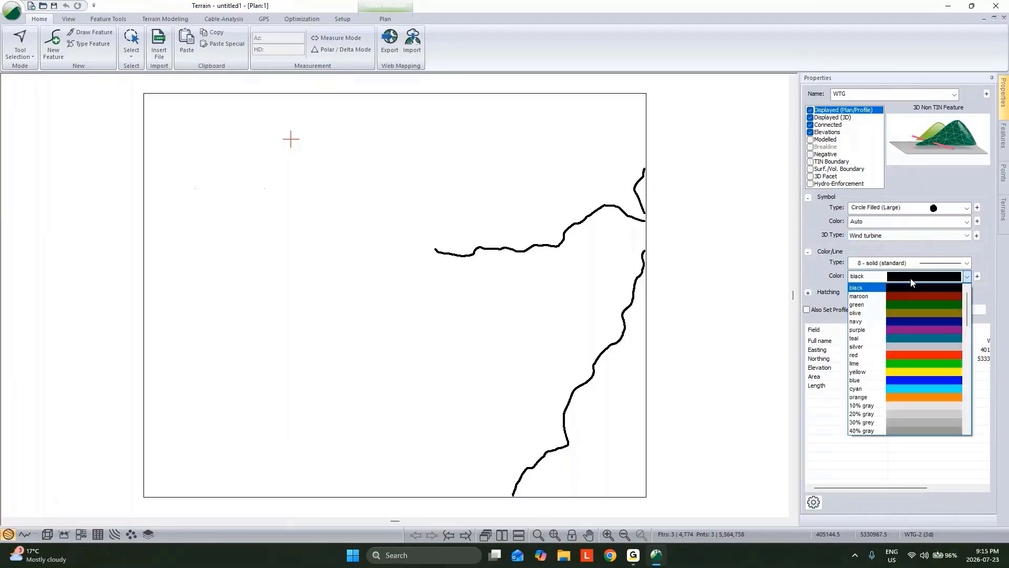
pyautogui.click(905, 335)
pyautogui.click(926, 314)
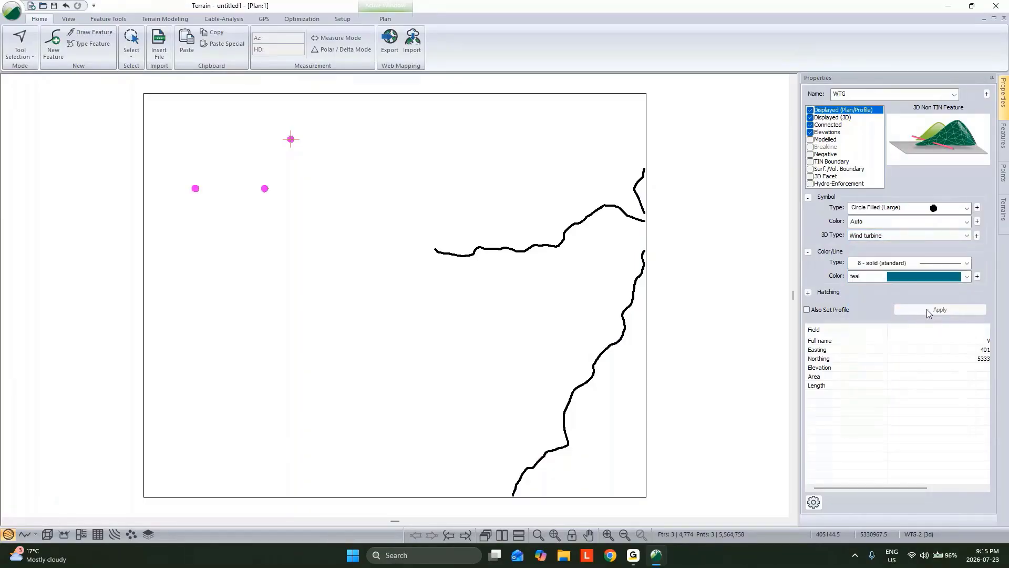
# Tile the plan and 3D windows side by side and inspect the wind turbines on the terrain up close and from afar
pyautogui.click(502, 535)
pyautogui.moveTo(552, 367); pyautogui.dragTo(661, 327)
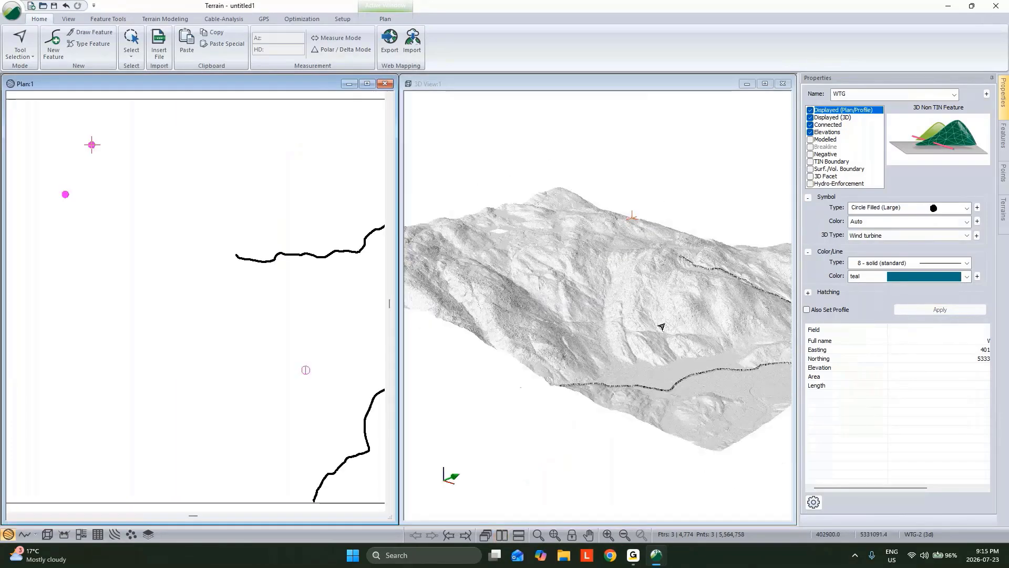
pyautogui.click(661, 327)
pyautogui.scroll(5, 610, 226)
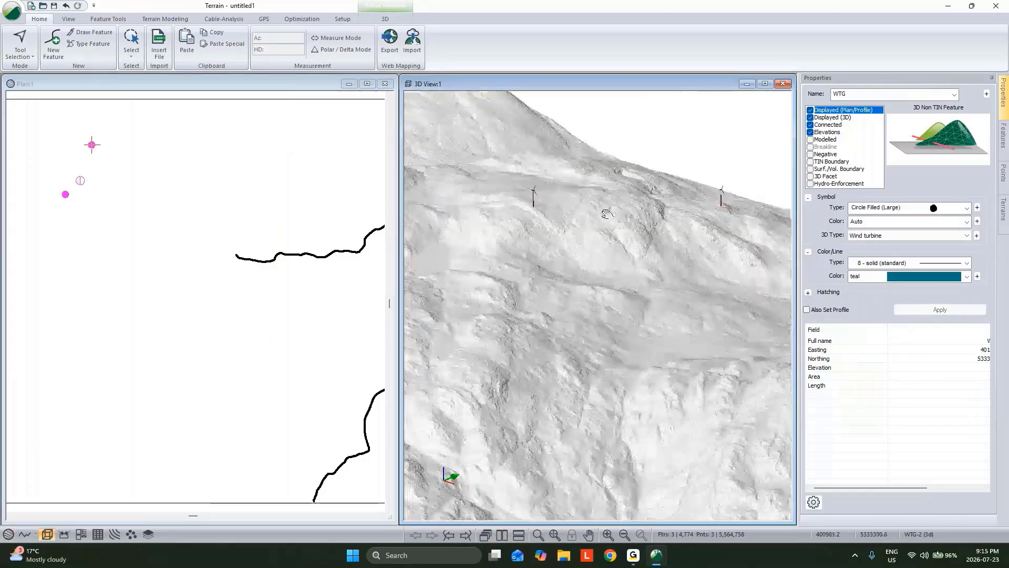
pyautogui.scroll(2, 479, 167)
pyautogui.scroll(-2, 527, 196)
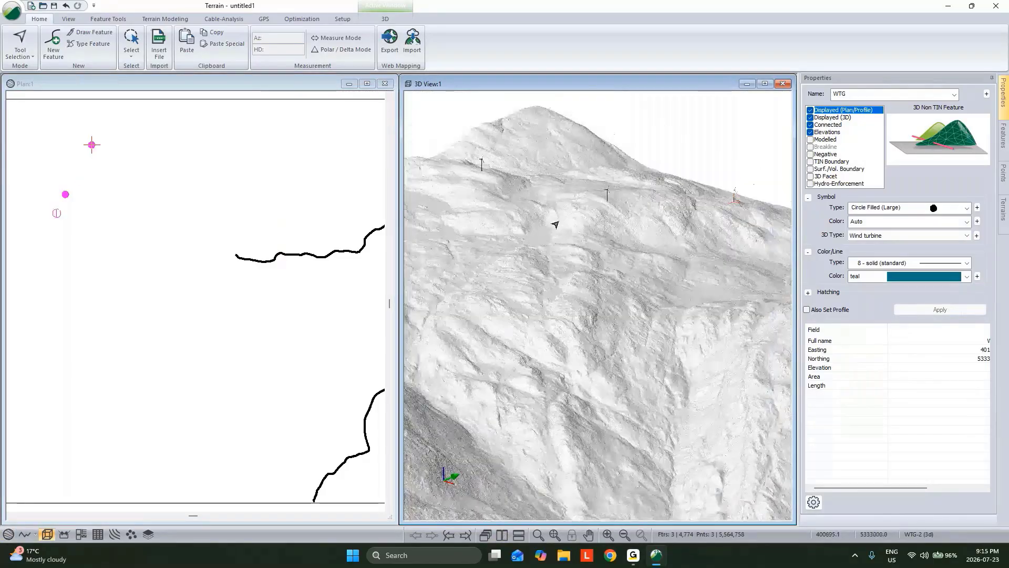
pyautogui.scroll(-2, 555, 225)
pyautogui.scroll(-2, 636, 309)
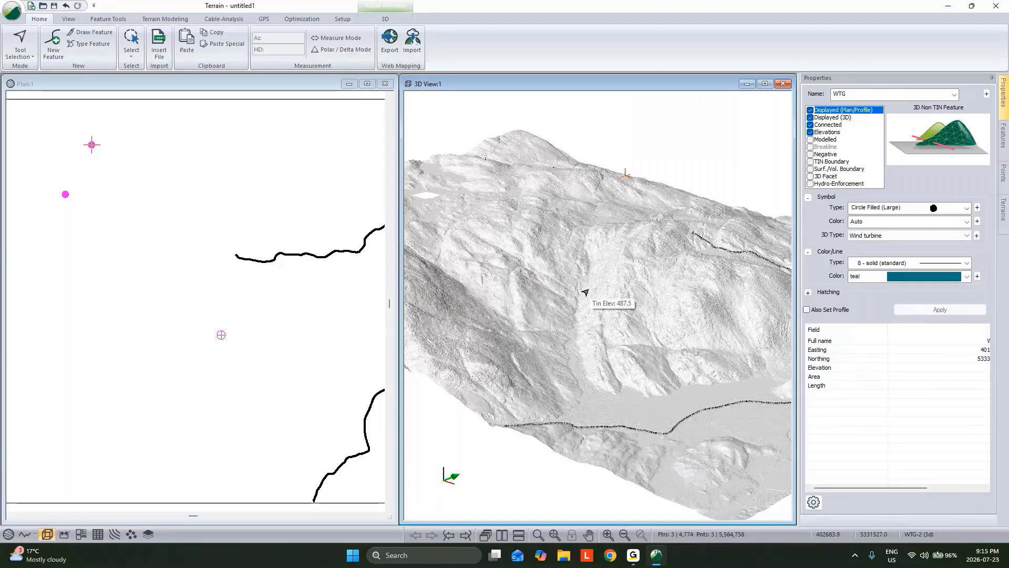
# Select the DEM_FRAME boundary, open the web map import for its area, view the available map sources, and close without importing
pyautogui.rightClick(240, 162)
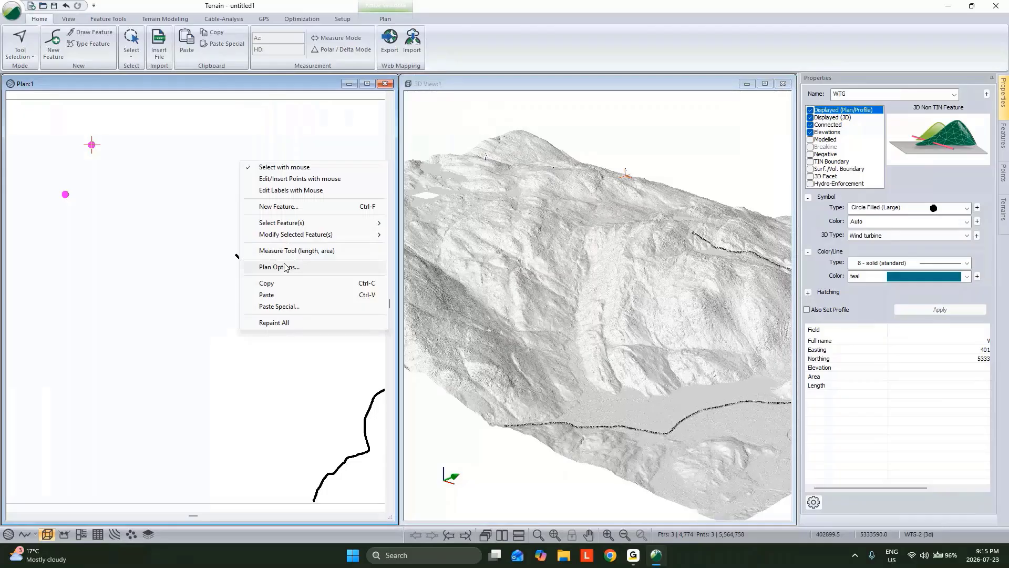
pyautogui.click(220, 105)
pyautogui.rightClick(231, 179)
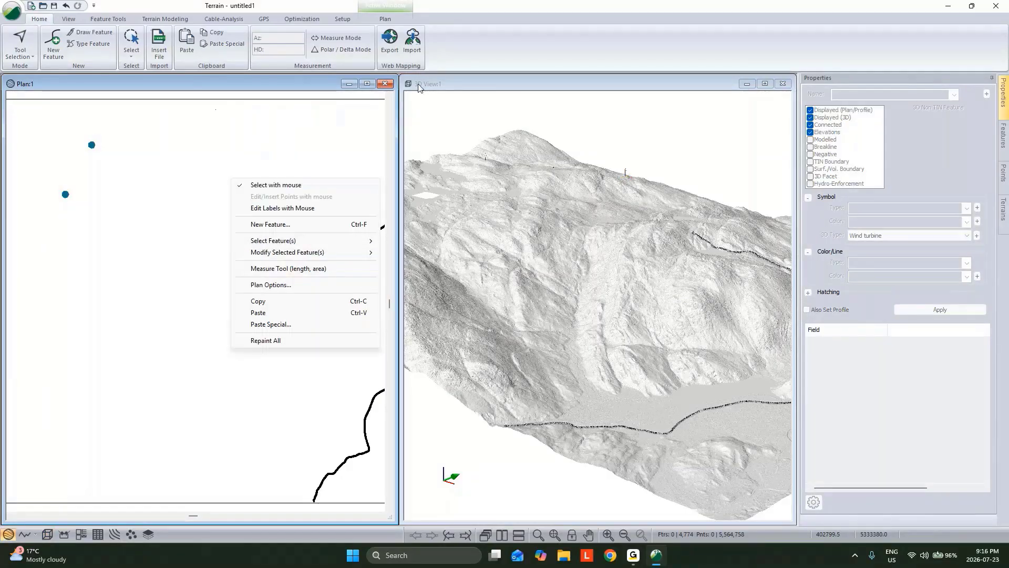
pyautogui.click(300, 99)
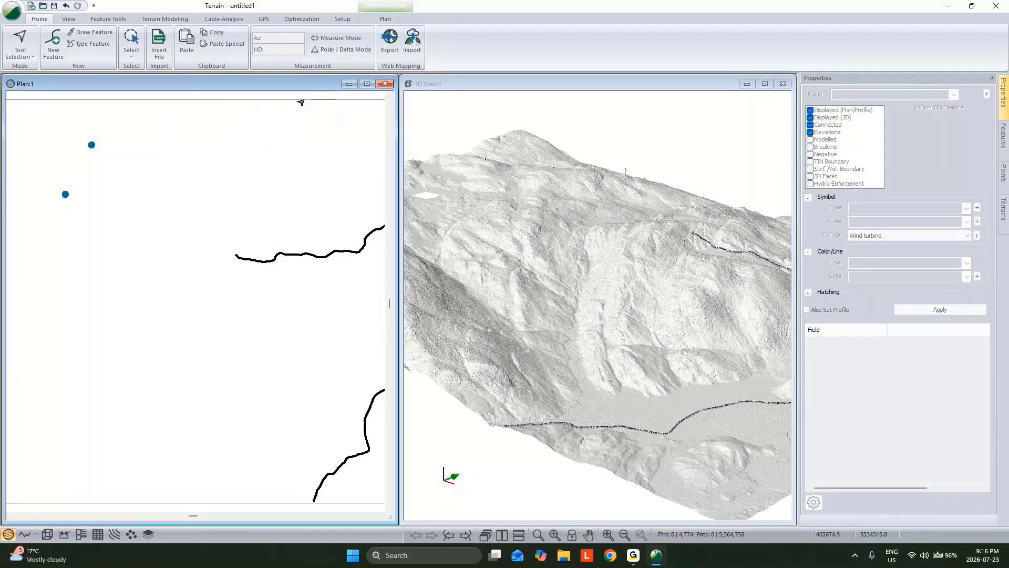
pyautogui.click(419, 52)
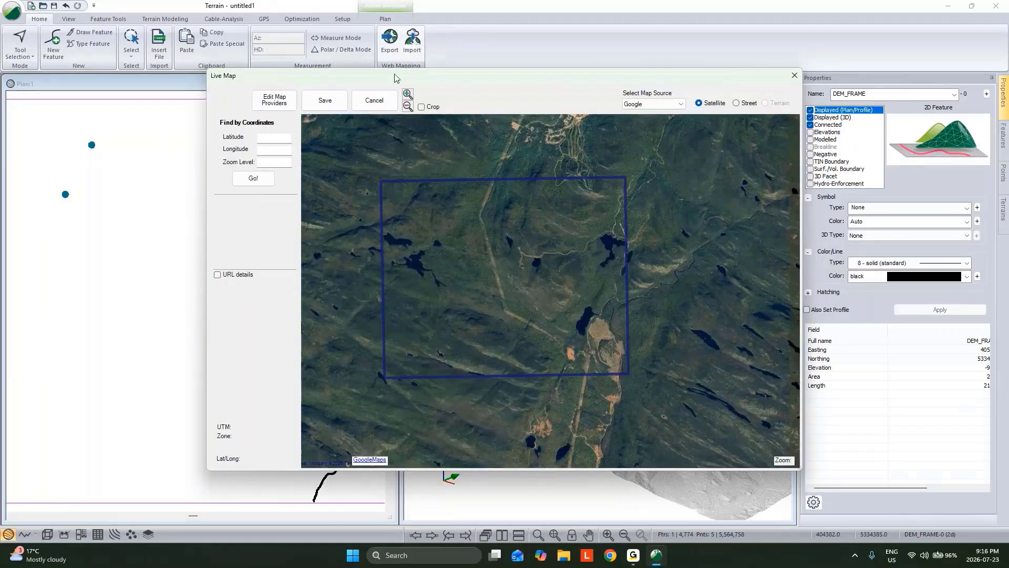
pyautogui.click(642, 104)
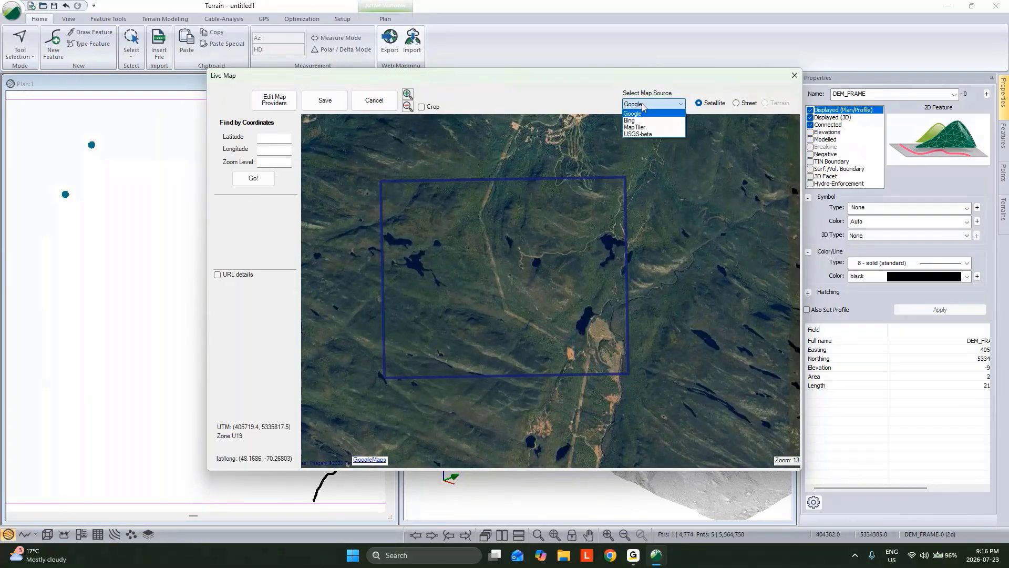
pyautogui.click(792, 75)
pyautogui.click(792, 75)
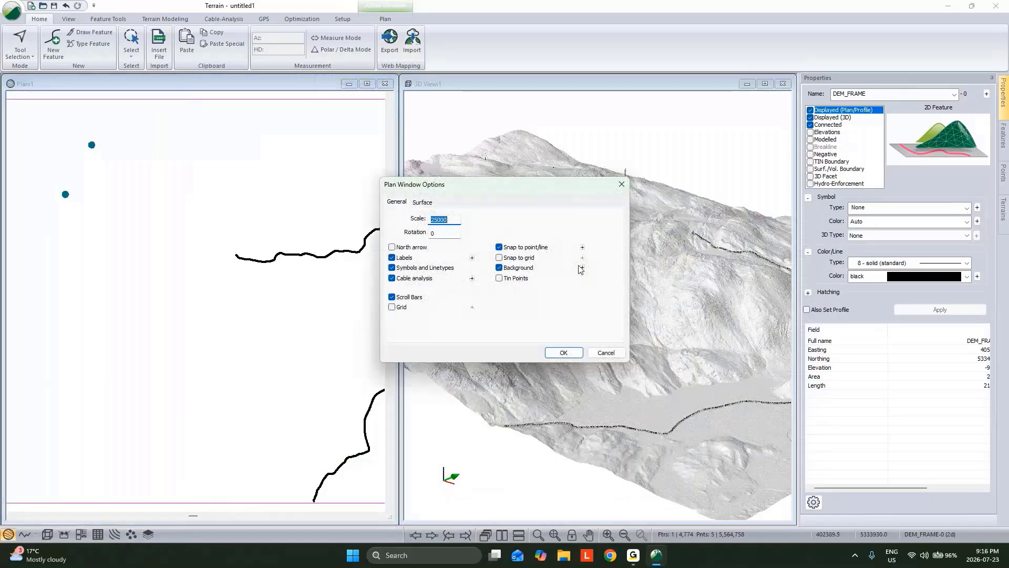
# Add image.terx as a background display file for the plan window and accept the plan options
pyautogui.click(582, 267)
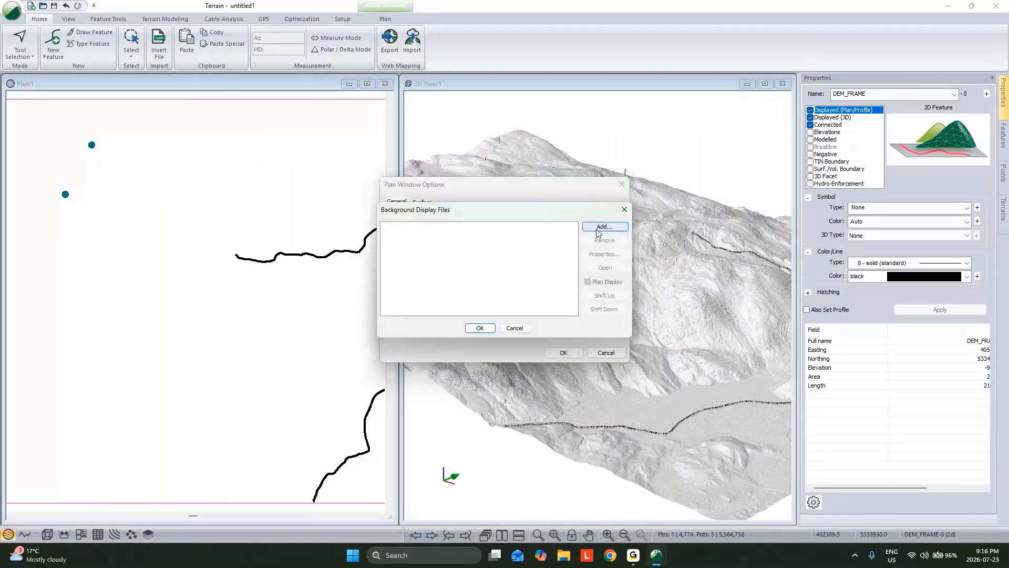
pyautogui.click(599, 226)
pyautogui.click(556, 242)
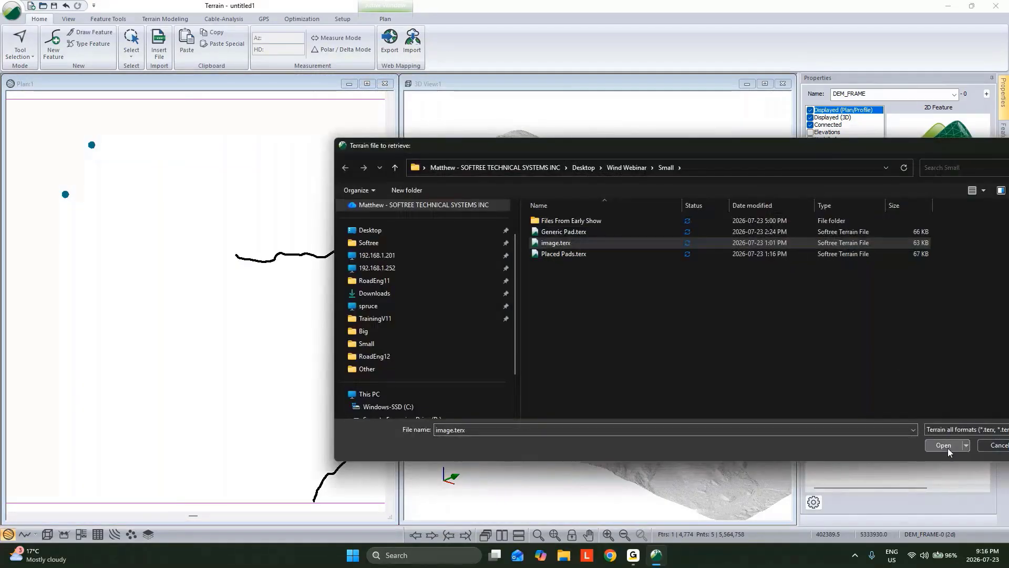
pyautogui.click(944, 446)
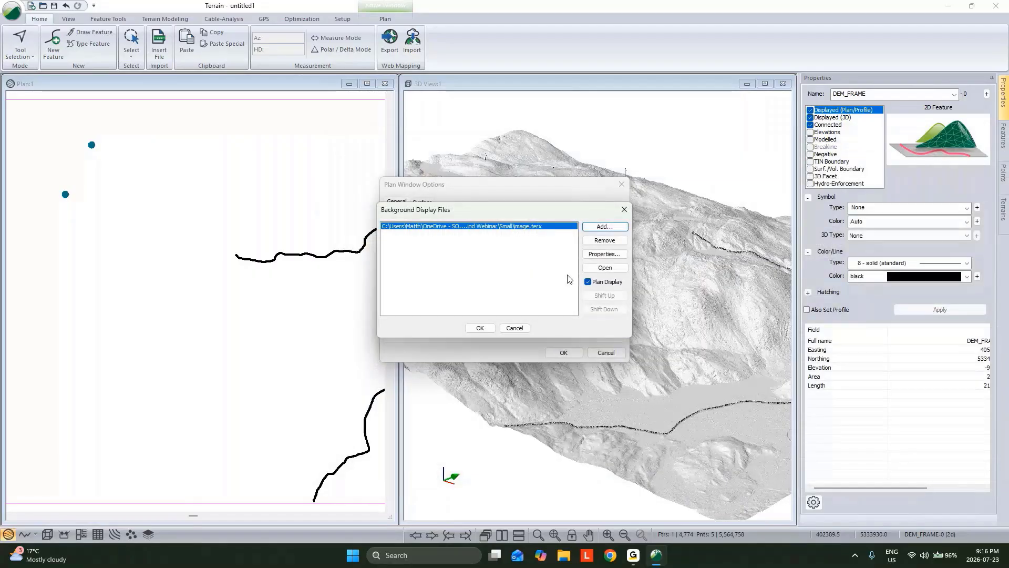
pyautogui.click(484, 328)
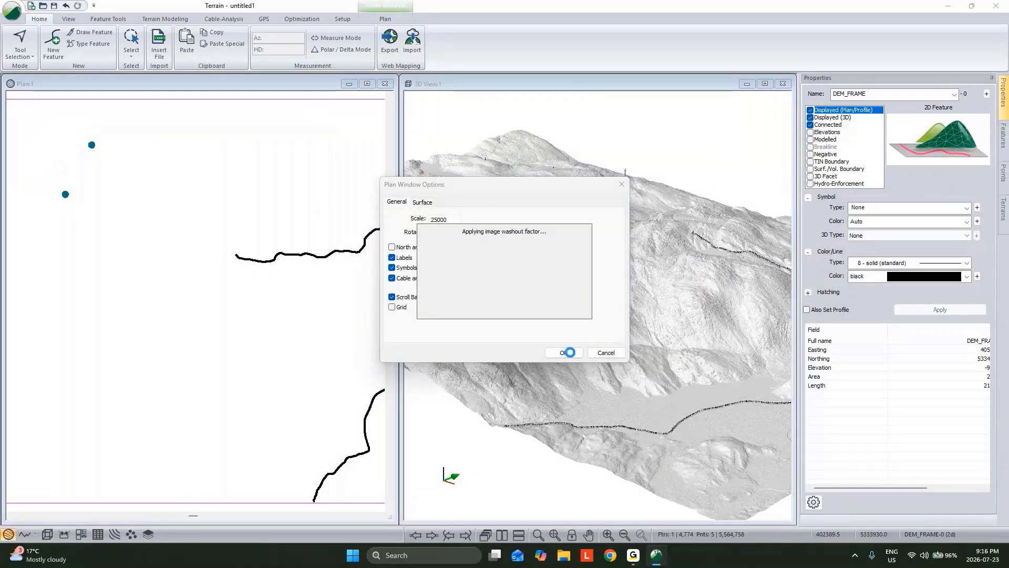
pyautogui.click(567, 352)
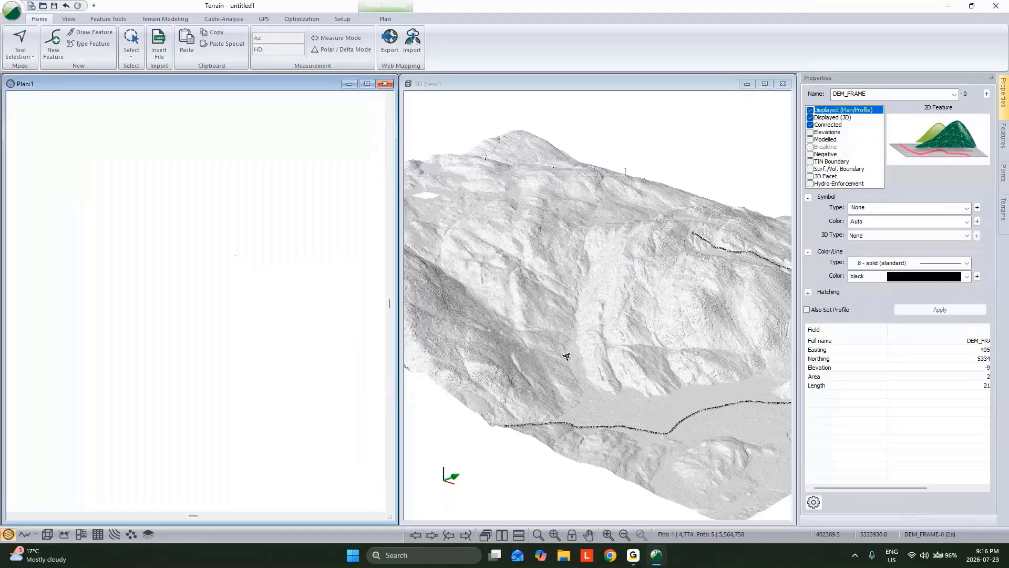
pyautogui.scroll(-1, 150, 234)
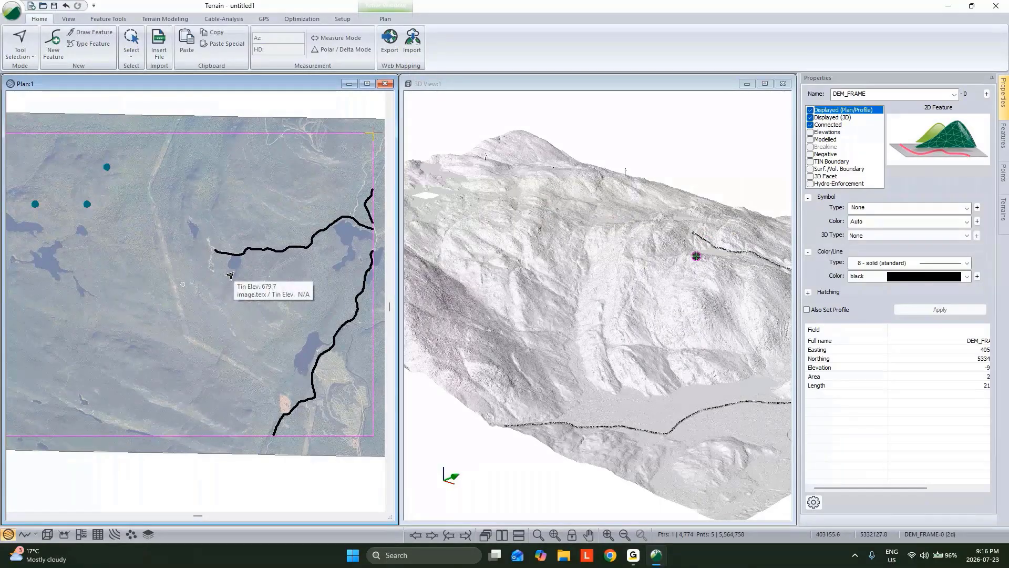
# Insert the shapefile Critical_Habitat.shp into the terrain, accepting the import options
pyautogui.click(158, 46)
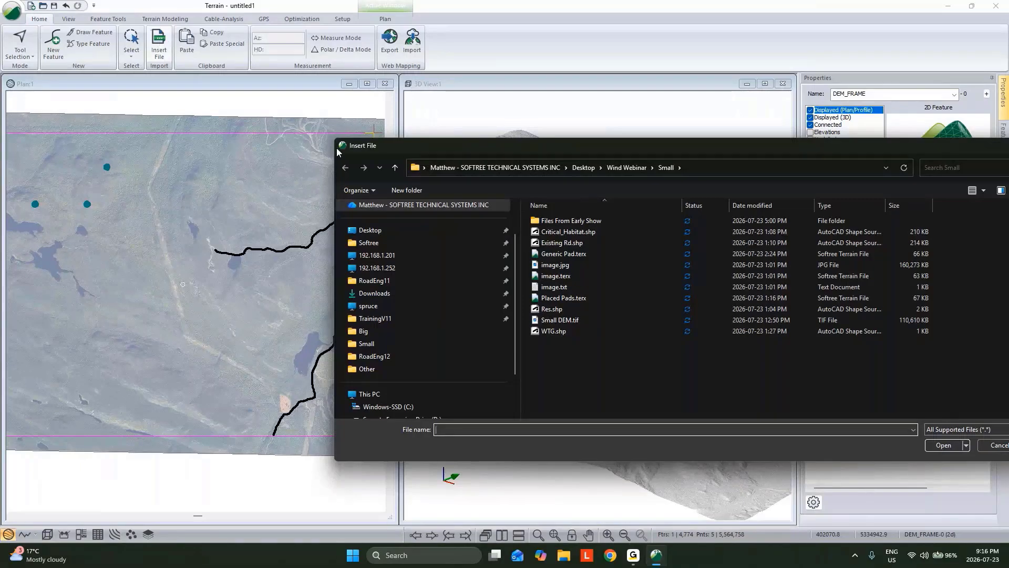
pyautogui.moveTo(337, 147); pyautogui.dragTo(309, 147)
pyautogui.click(541, 231)
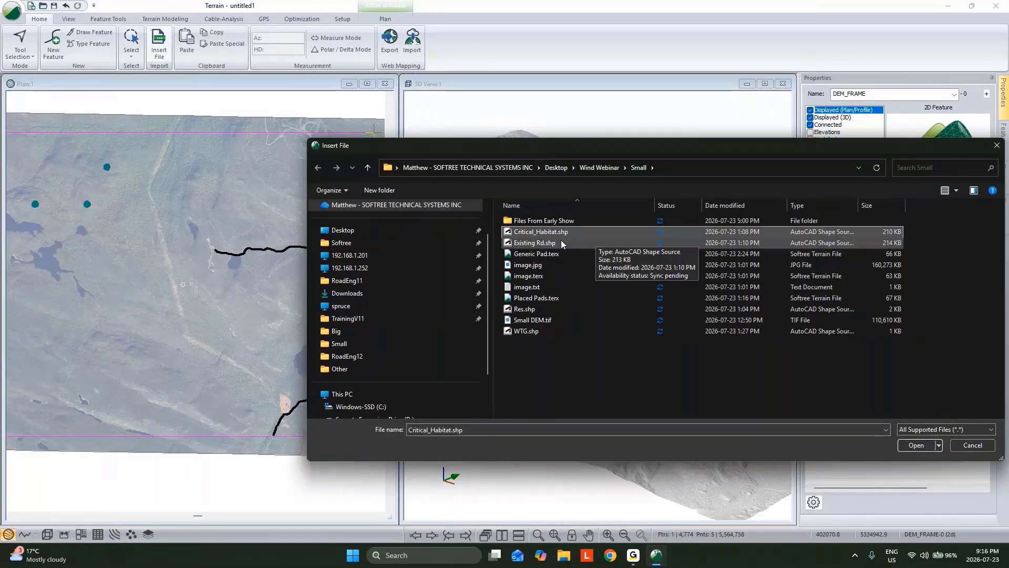
pyautogui.click(911, 446)
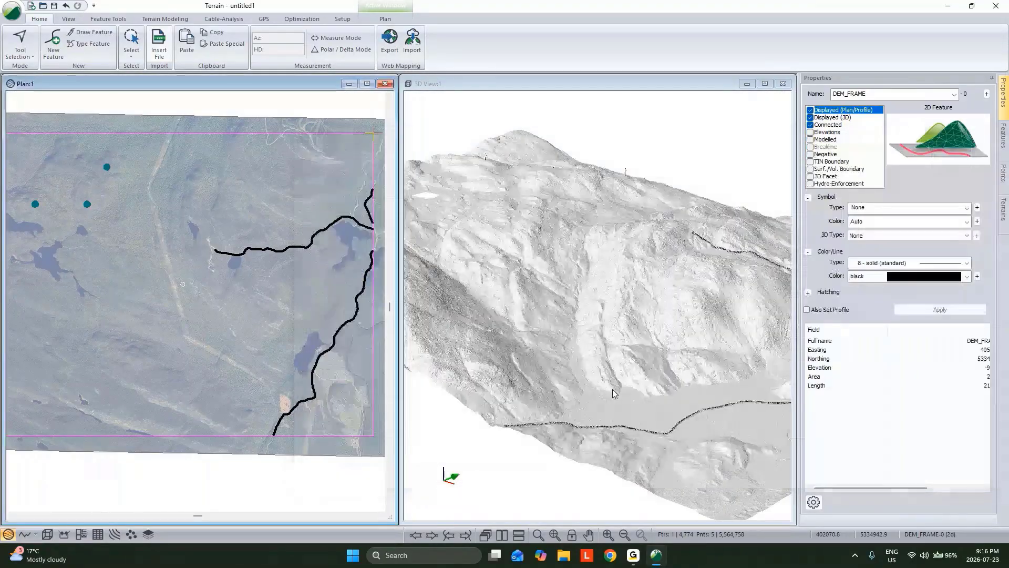
# Set the Critical_Habitat feature's line type to 2 - thick (heavy) and its line color to red
pyautogui.click(926, 263)
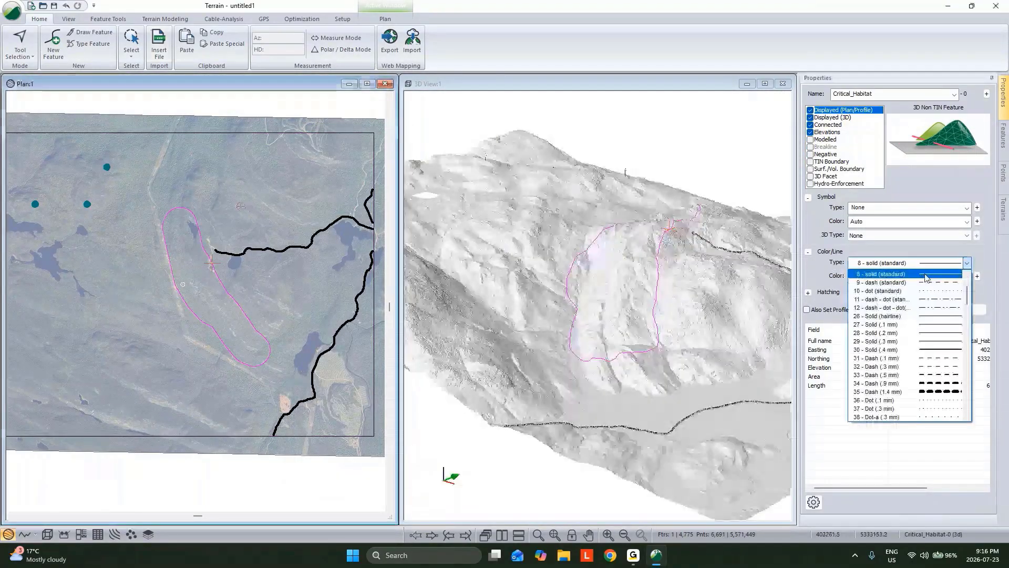
pyautogui.scroll(3, 925, 277)
pyautogui.click(925, 282)
pyautogui.click(924, 276)
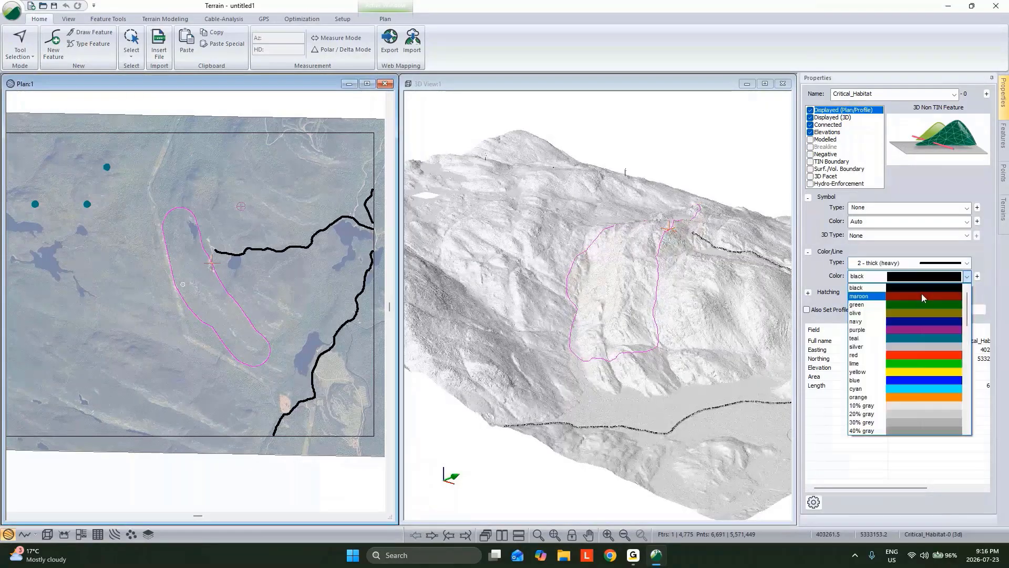
pyautogui.click(919, 354)
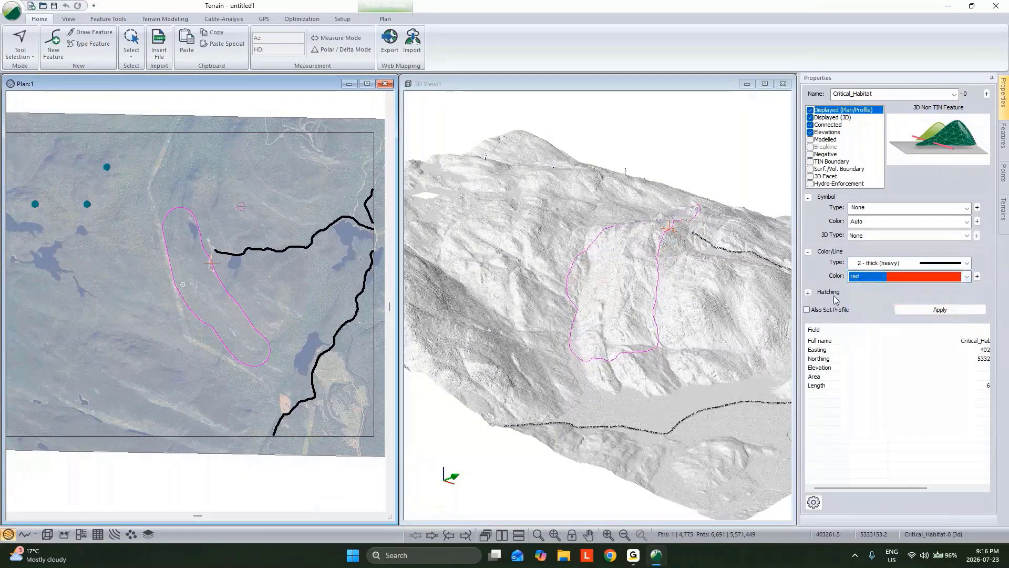
# Give the Critical_Habitat area Diagonal Cross hatching, apply the formatting and deselect the feature
pyautogui.click(808, 293)
pyautogui.click(925, 303)
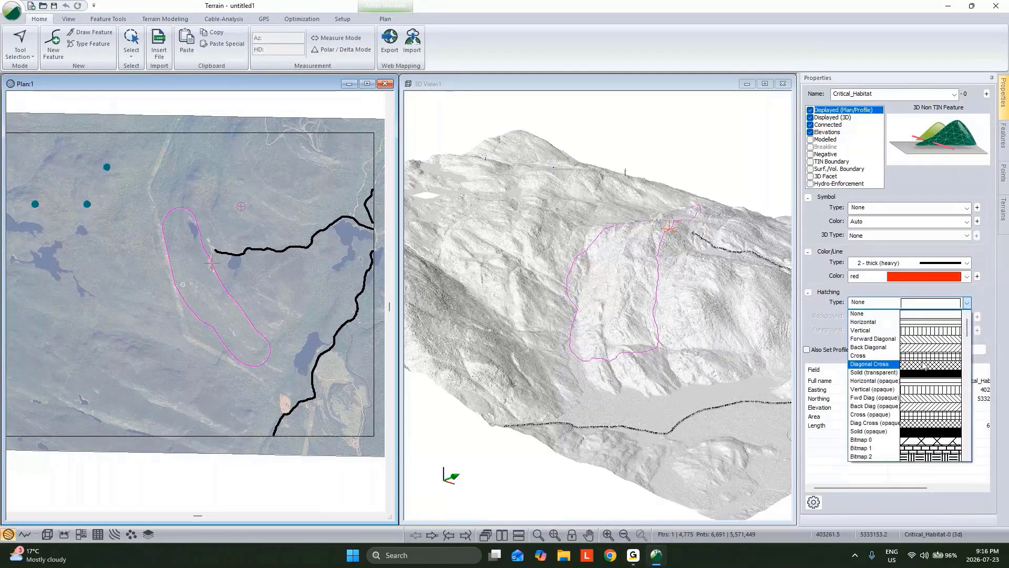
pyautogui.click(928, 349)
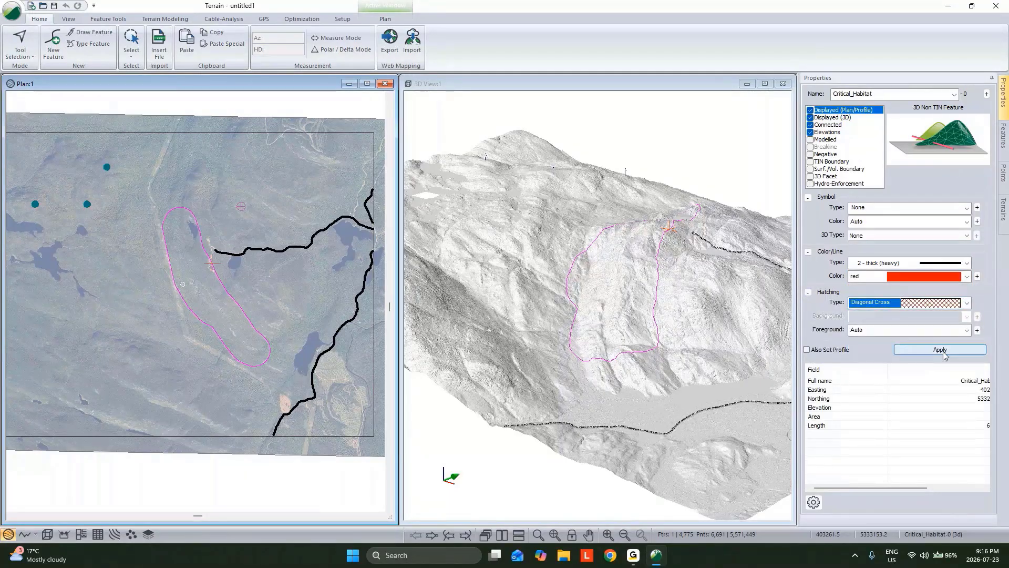
pyautogui.click(942, 351)
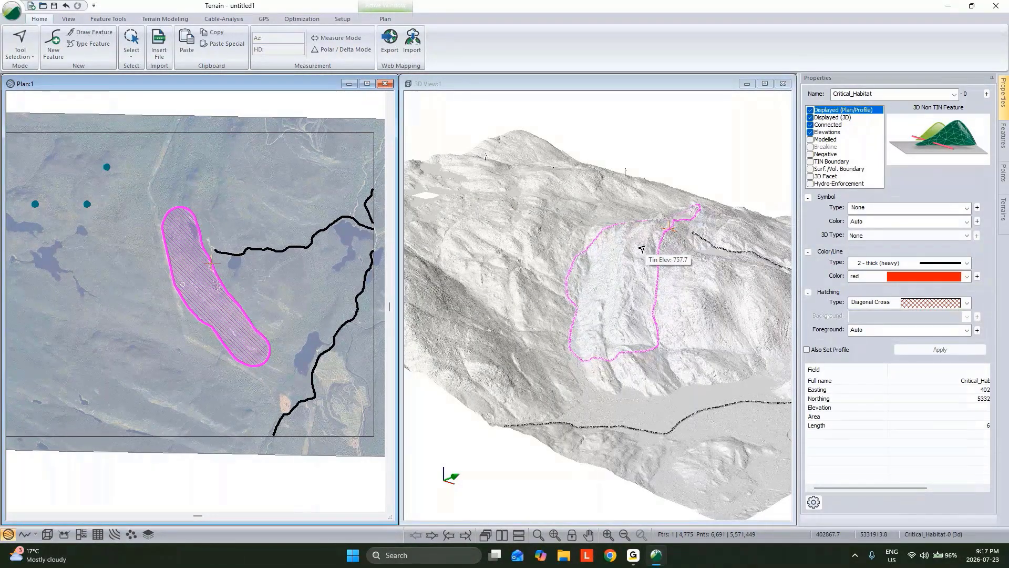
pyautogui.moveTo(641, 248); pyautogui.dragTo(669, 299, button='right')
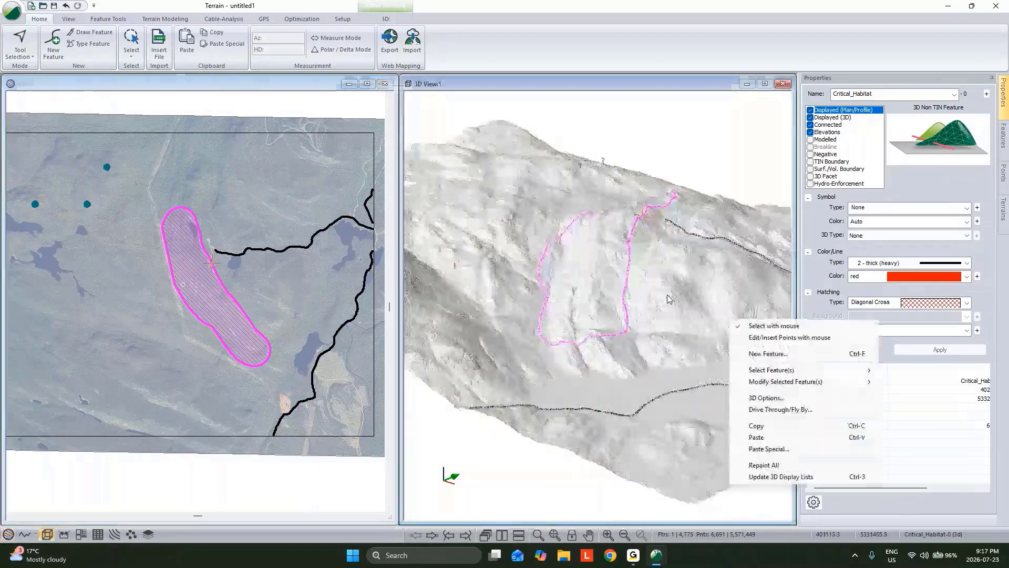
pyautogui.click(300, 378)
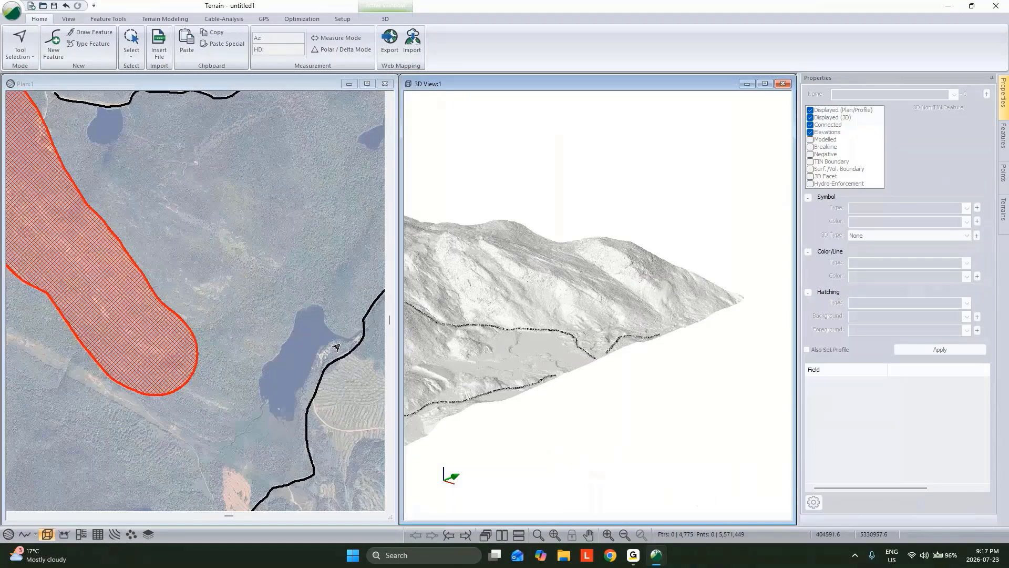
# Insert the shapefile Res.shp into the terrain with the attributes included, accepting the import options
pyautogui.click(159, 49)
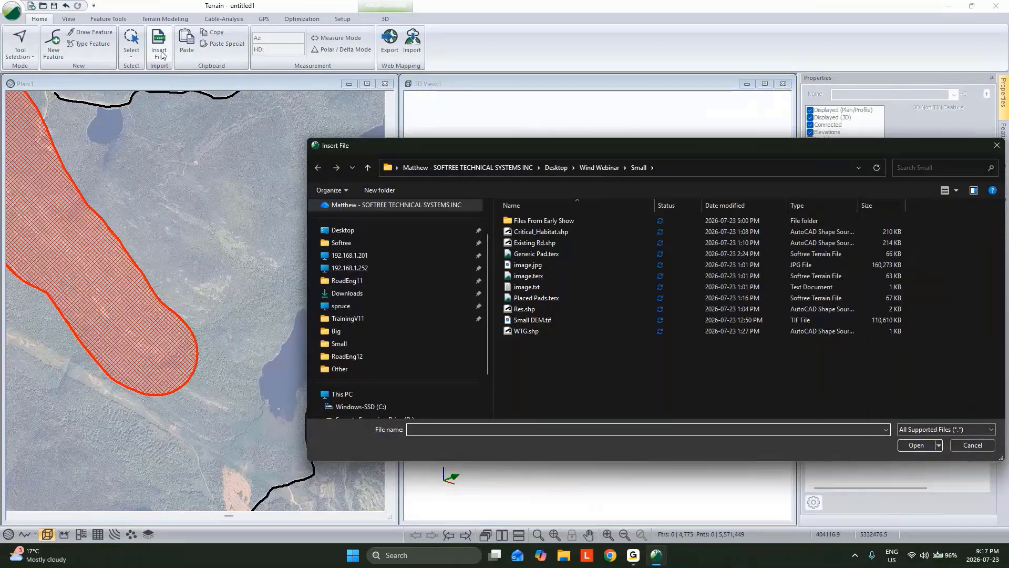
pyautogui.click(525, 309)
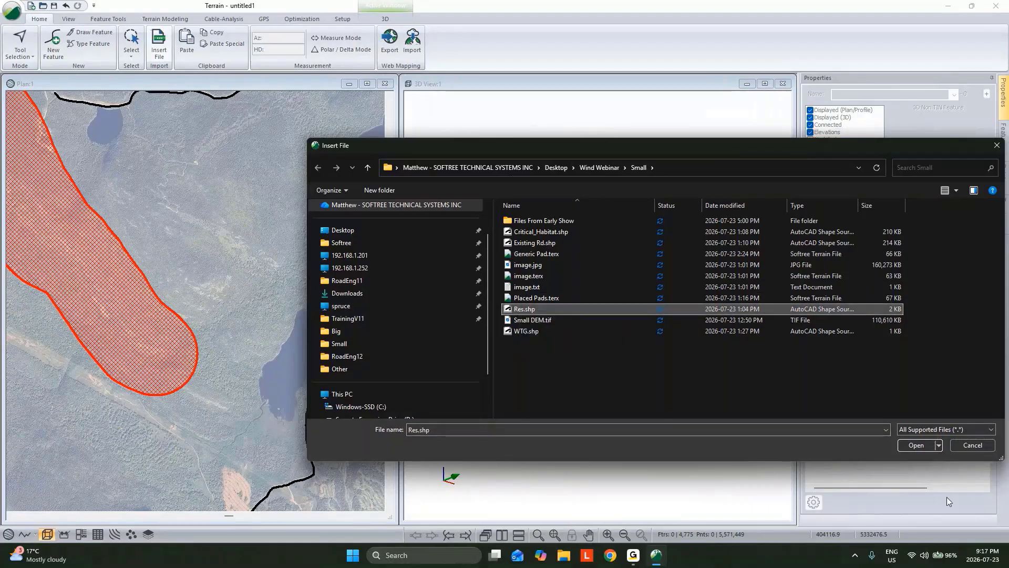
pyautogui.click(925, 445)
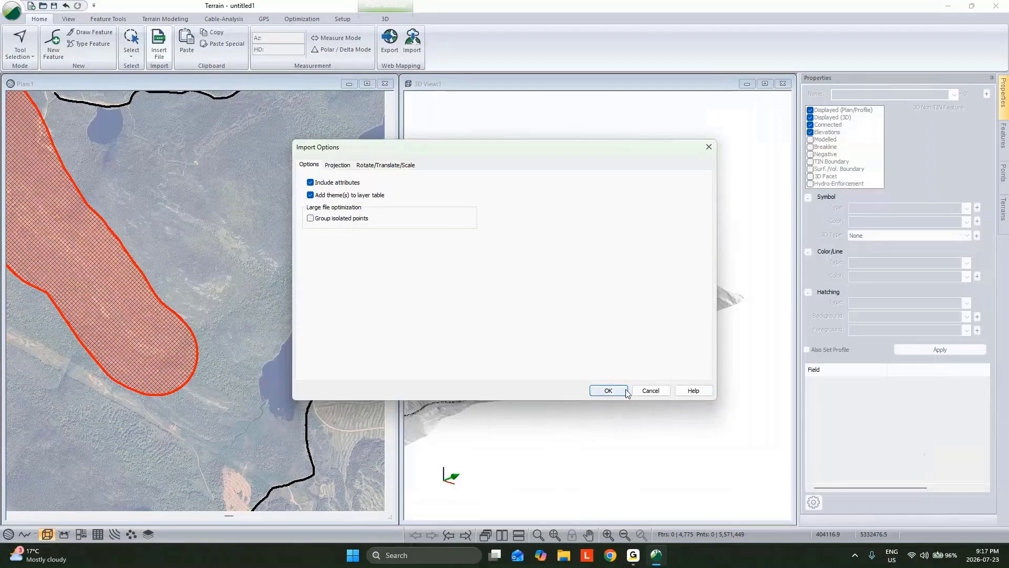
pyautogui.click(626, 391)
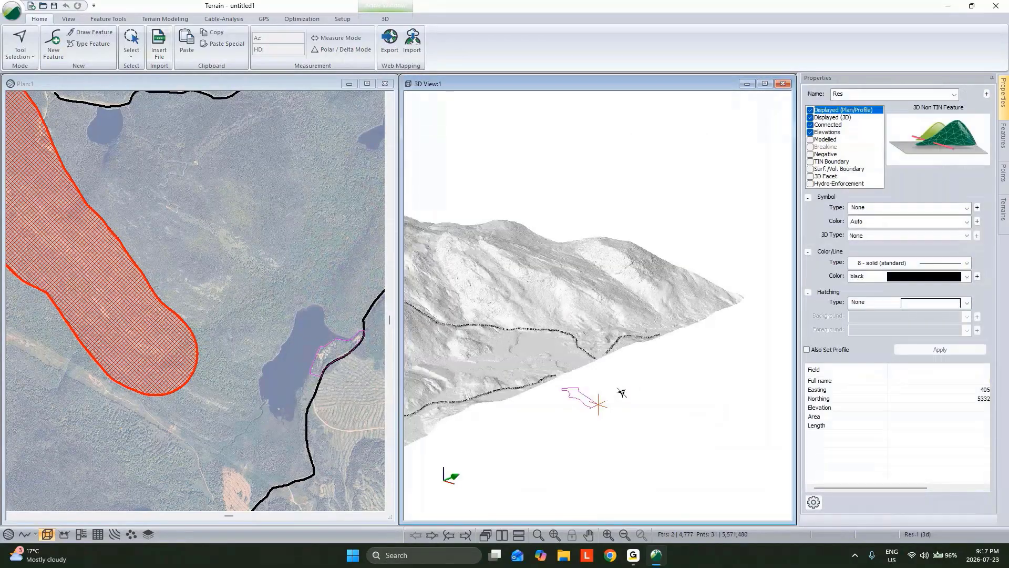
# Format the Res features with line type 2 - thick (heavy), purple line color and Diagonal Cross hatching
pyautogui.click(966, 263)
pyautogui.click(894, 324)
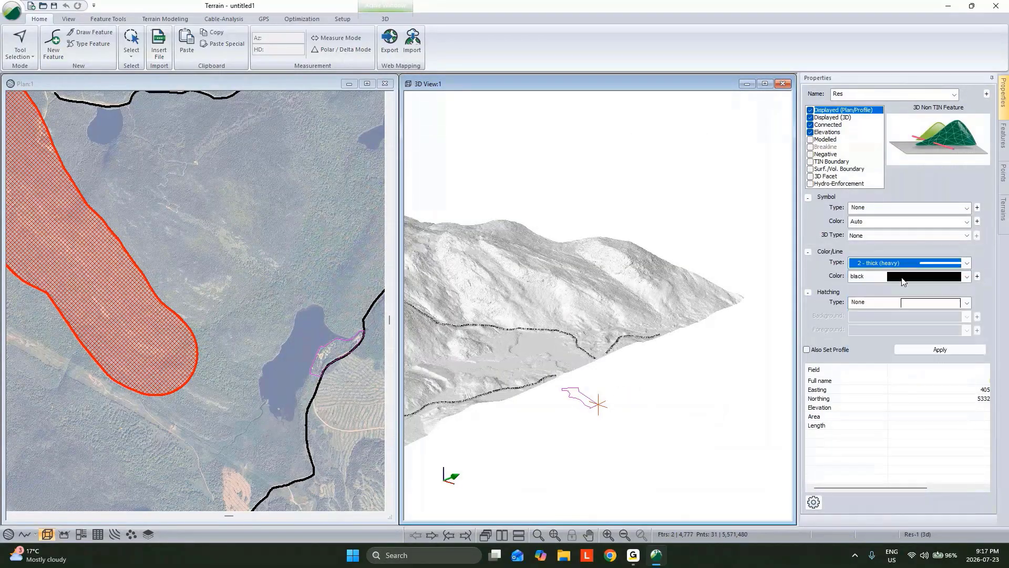
pyautogui.click(893, 302)
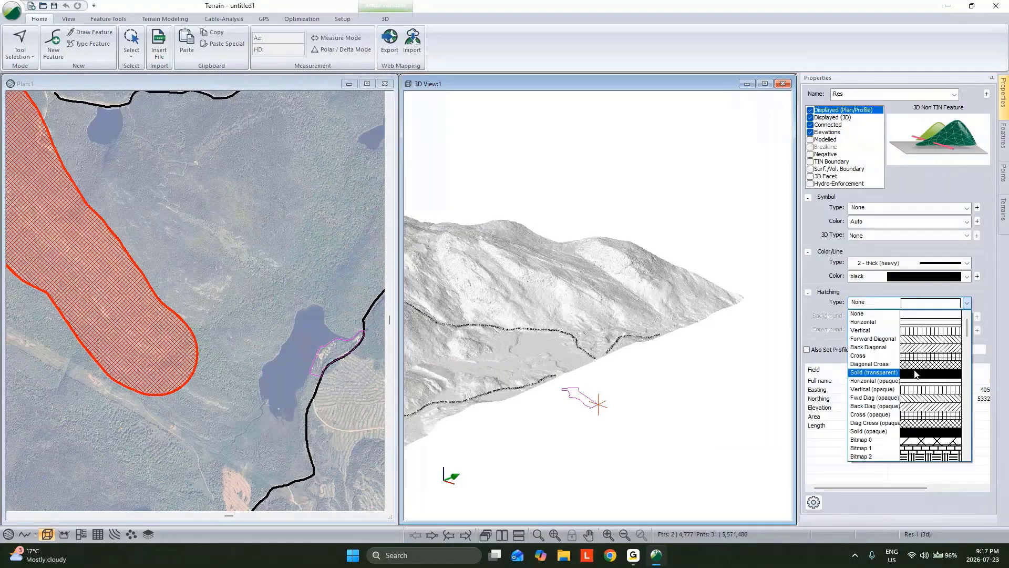
pyautogui.click(918, 364)
pyautogui.click(966, 276)
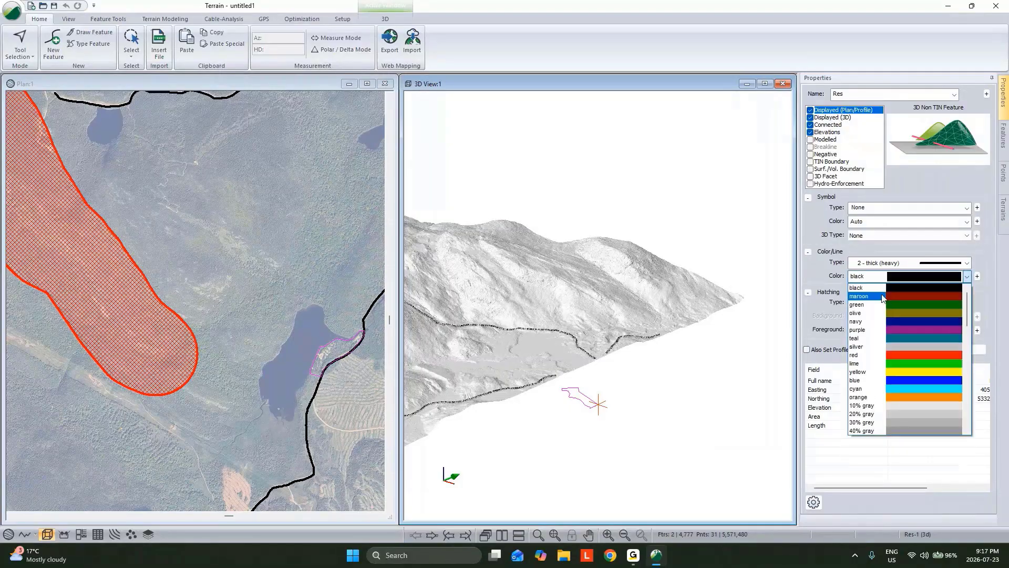
pyautogui.click(888, 329)
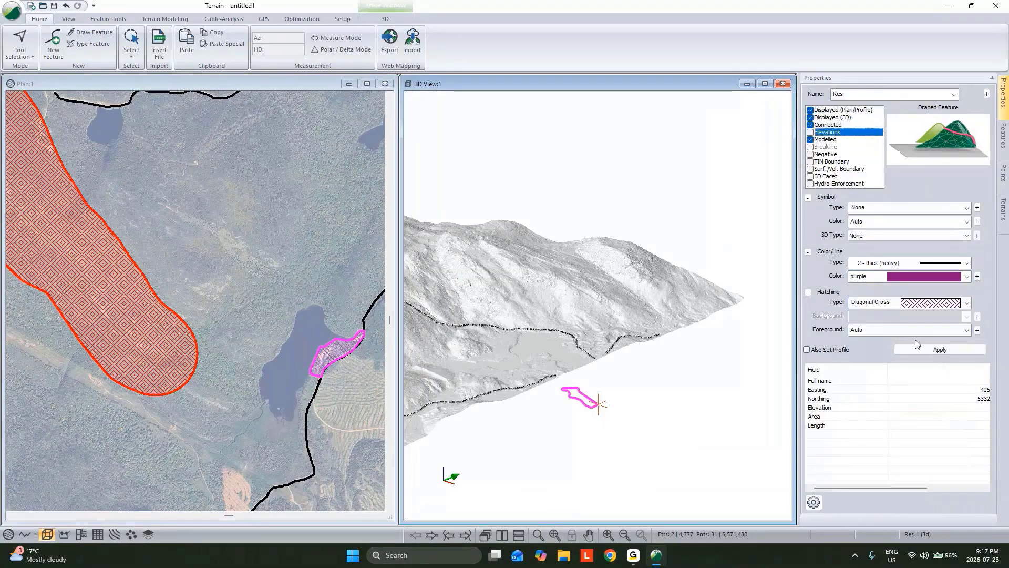
# Drape the Res features on the terrain by turning Elevations off and Modelled on, apply, and dismiss the warning
pyautogui.click(917, 349)
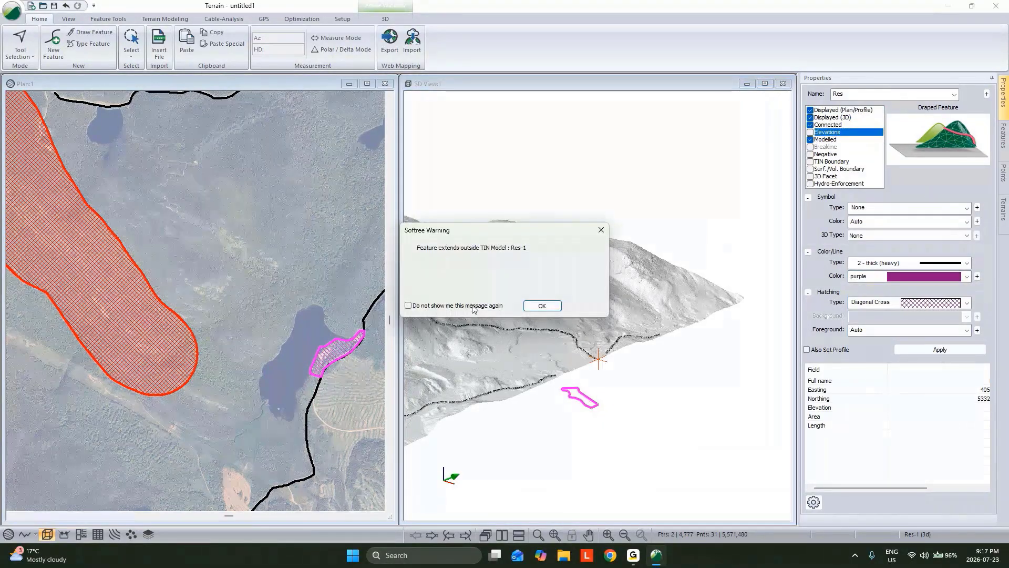
pyautogui.click(542, 306)
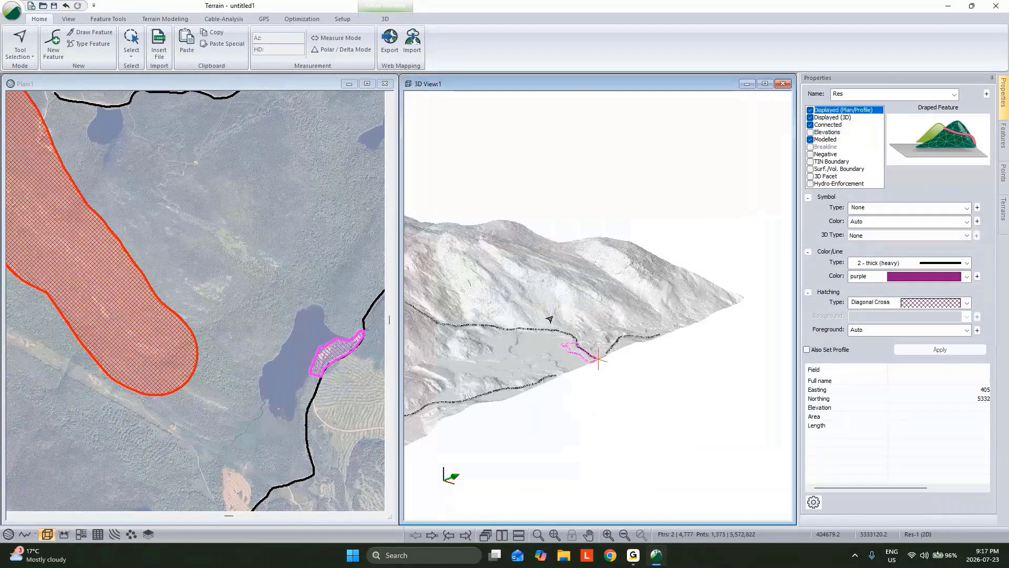
pyautogui.moveTo(549, 319); pyautogui.dragTo(562, 351)
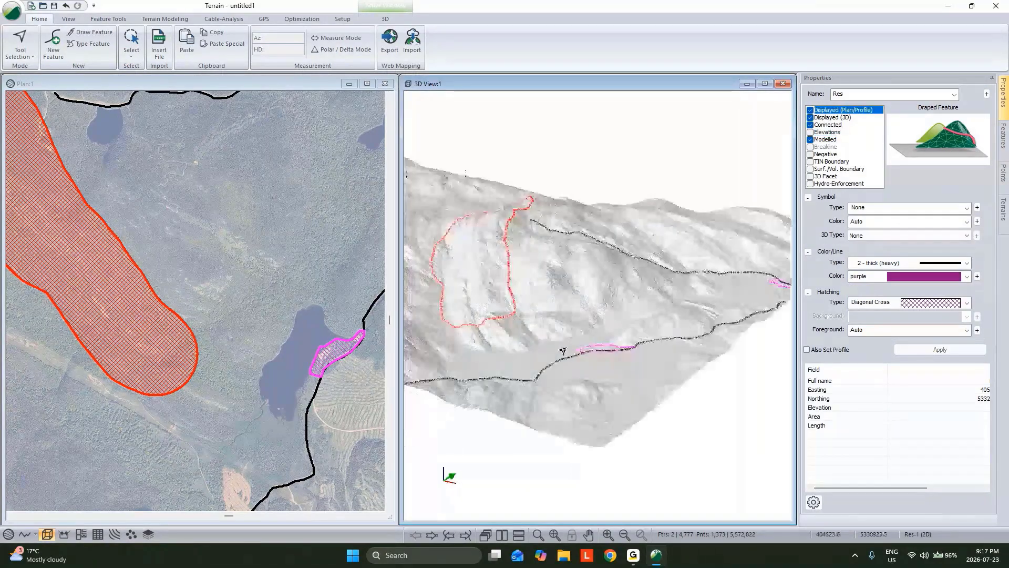
pyautogui.scroll(-3, 298, 323)
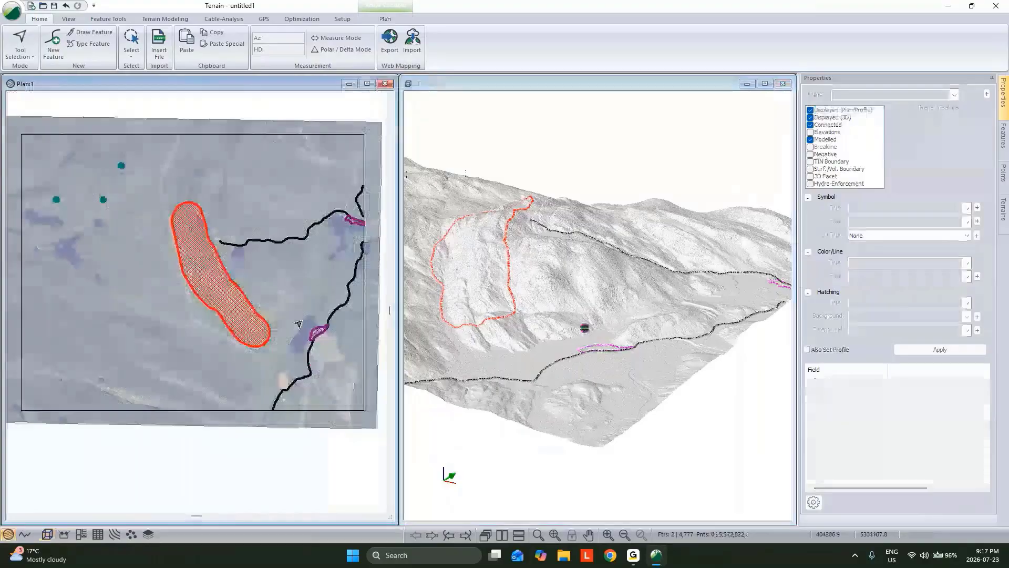
# Start generating stream and pond features on the current TIN, with a stream drainage area of 50000 sq. m
pyautogui.moveTo(475, 287); pyautogui.dragTo(560, 278, button='middle')
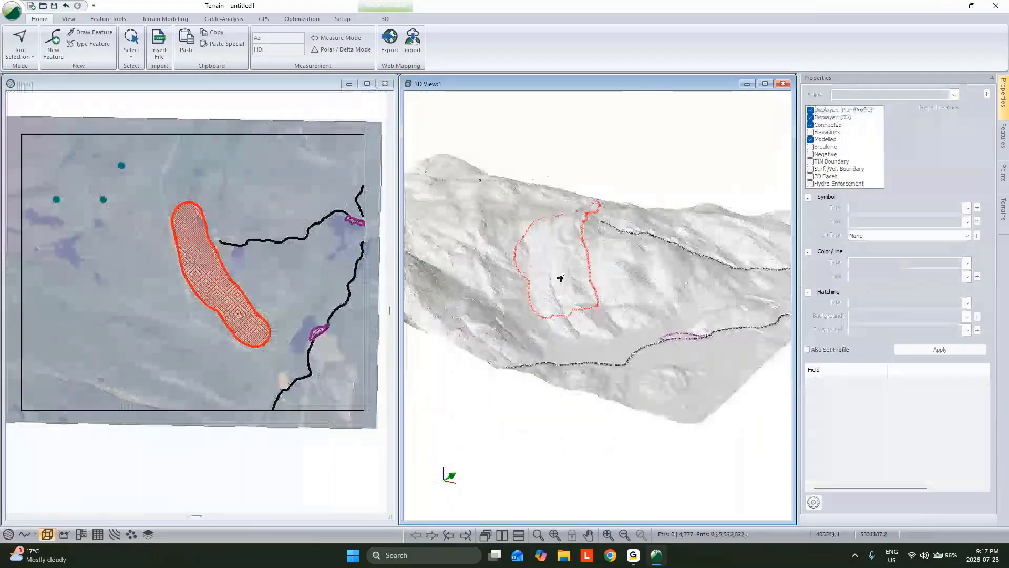
pyautogui.moveTo(579, 331); pyautogui.dragTo(554, 354)
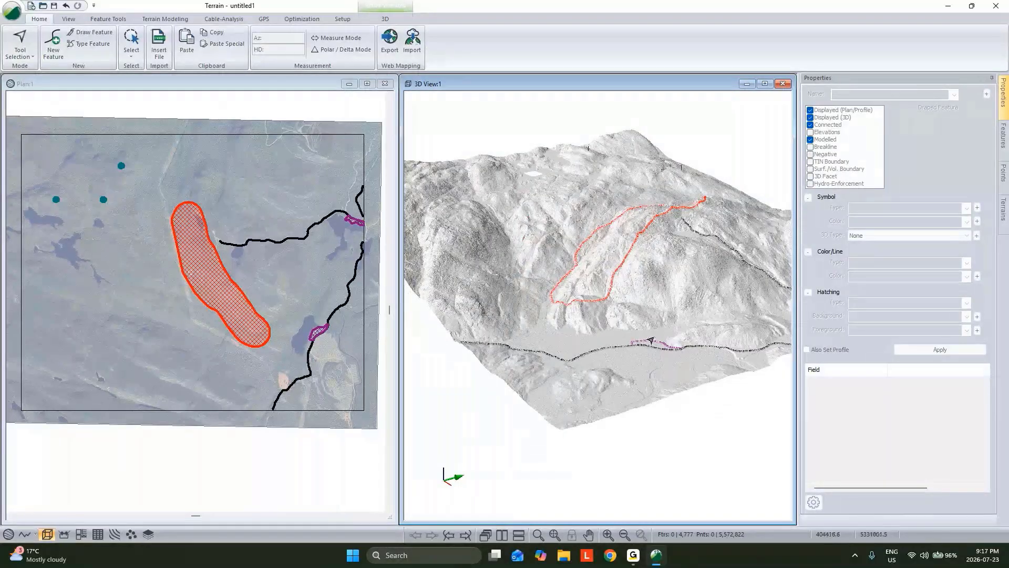
pyautogui.scroll(5, 567, 156)
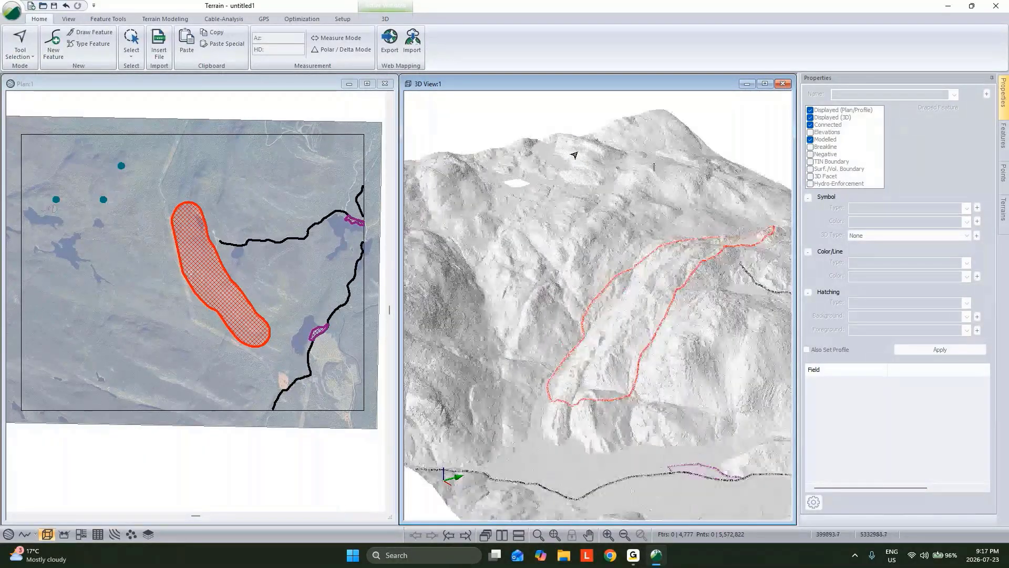
pyautogui.scroll(1, 574, 155)
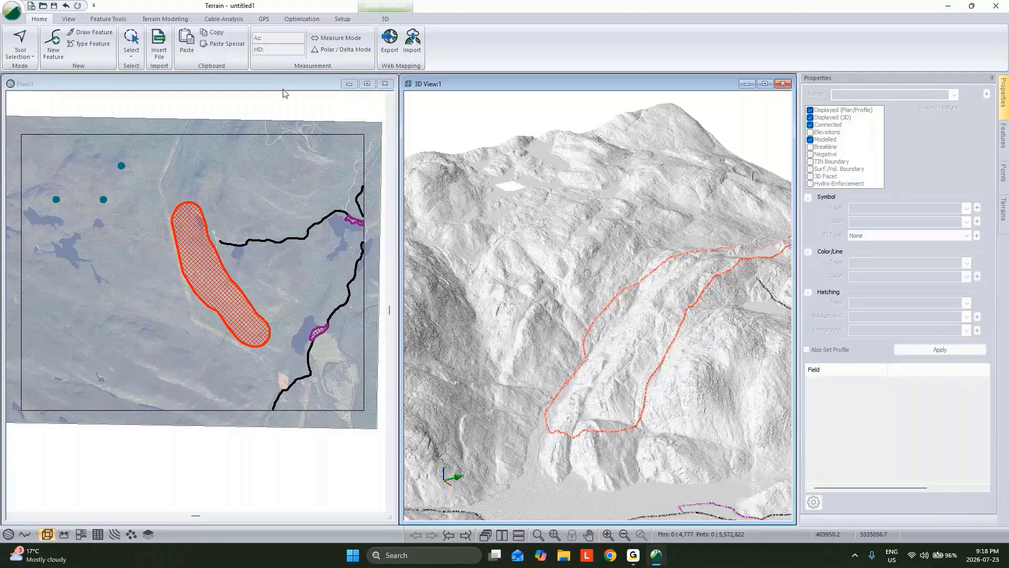
pyautogui.click(164, 19)
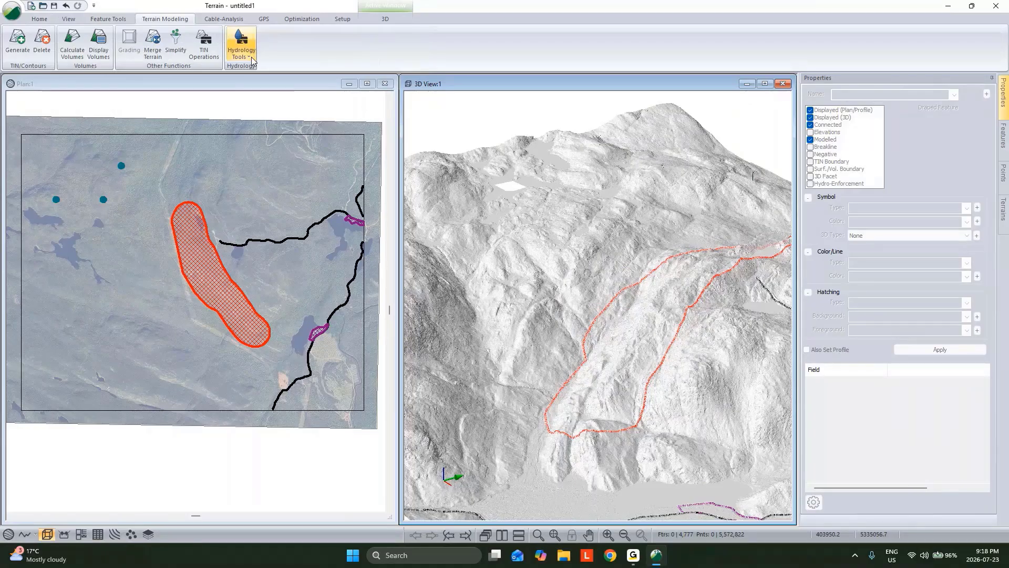
pyautogui.click(252, 60)
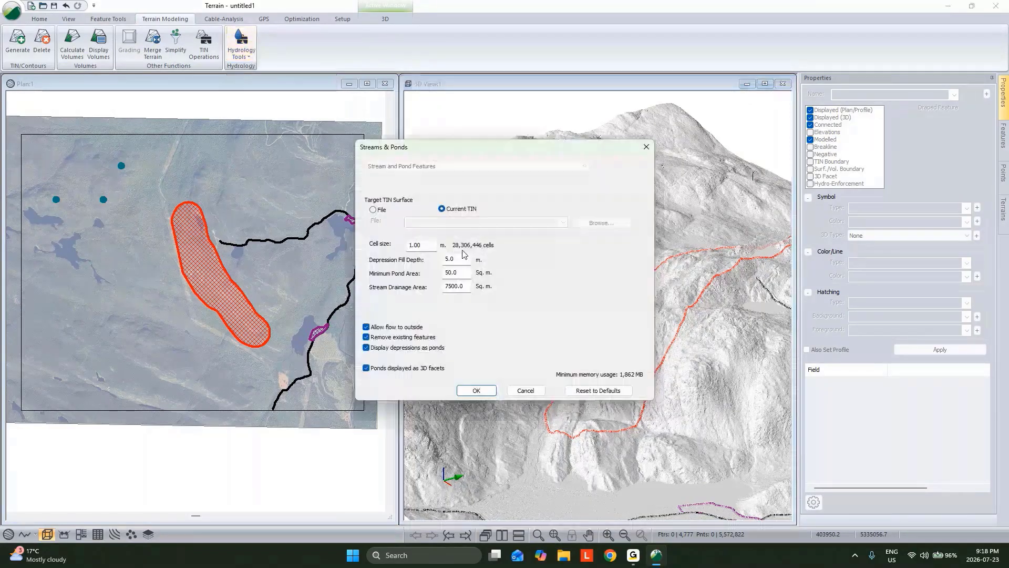
pyautogui.moveTo(452, 287); pyautogui.dragTo(425, 292)
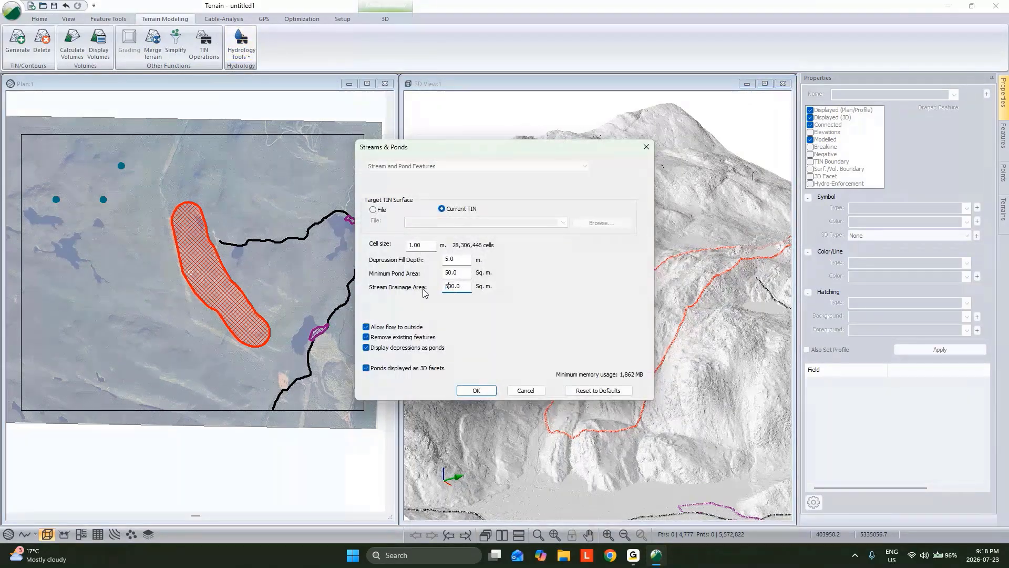
pyautogui.write('500')
# Set the minimum pond area to 2000 sq. m and the depression fill depth to 15 m, and generate the streams and ponds
pyautogui.doubleClick(446, 274)
pyautogui.write('2000')
pyautogui.doubleClick(452, 258)
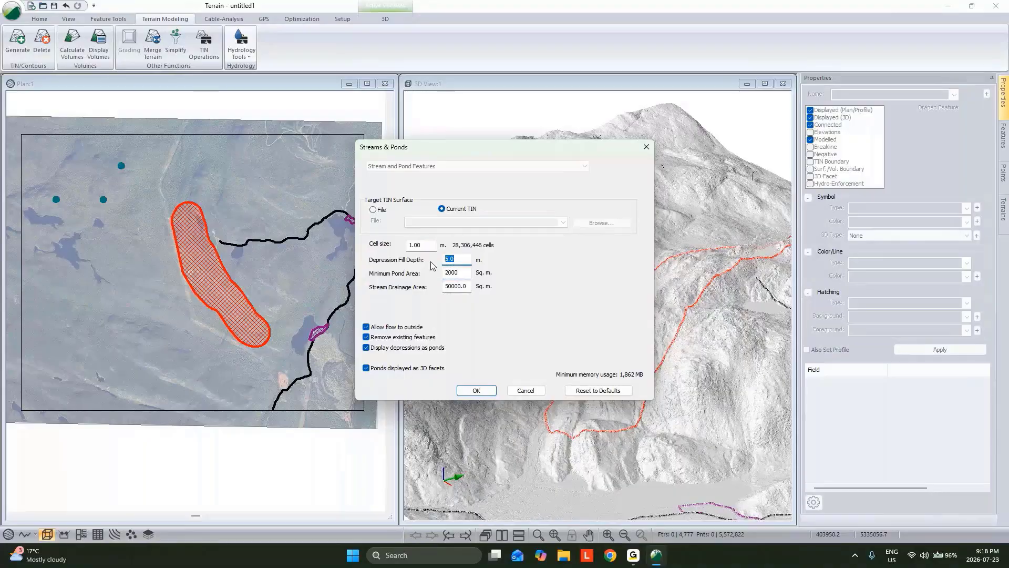
pyautogui.write('15')
pyautogui.click(476, 390)
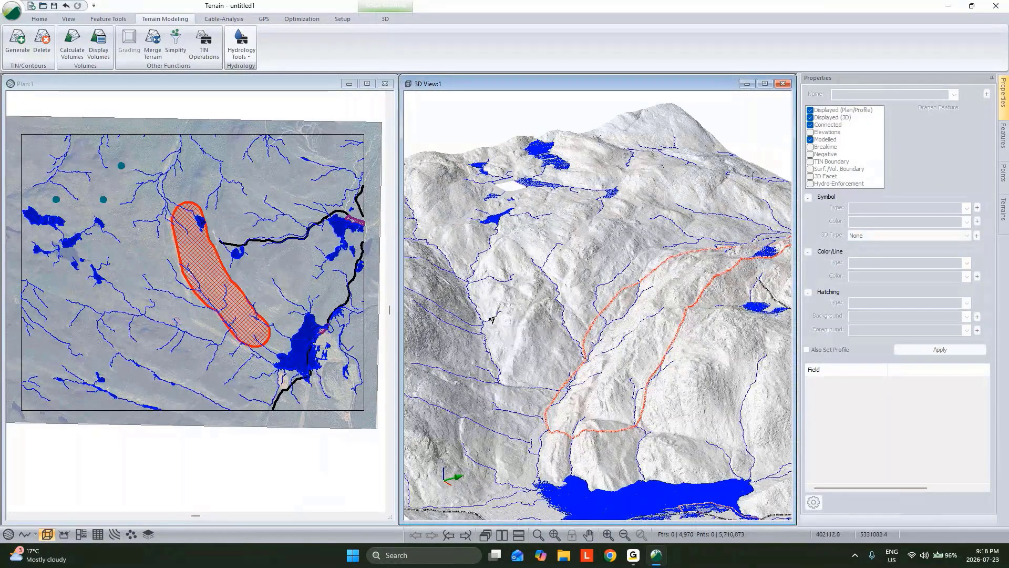
# Examine the generated streams and ponds around the turbine locations in the plan view
pyautogui.click(274, 262)
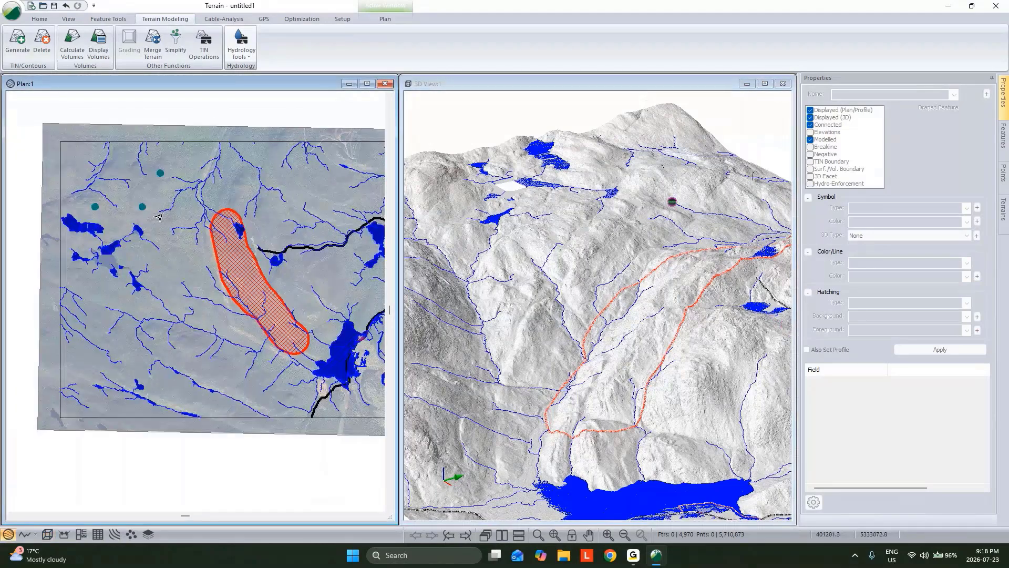
pyautogui.scroll(3, 158, 217)
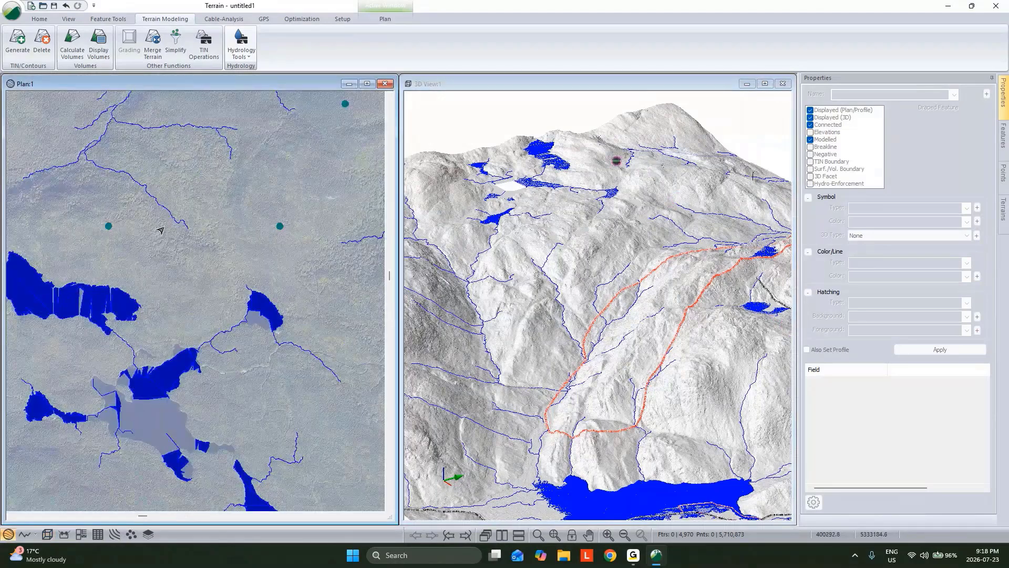
pyautogui.moveTo(109, 229)
pyautogui.moveTo(330, 159)
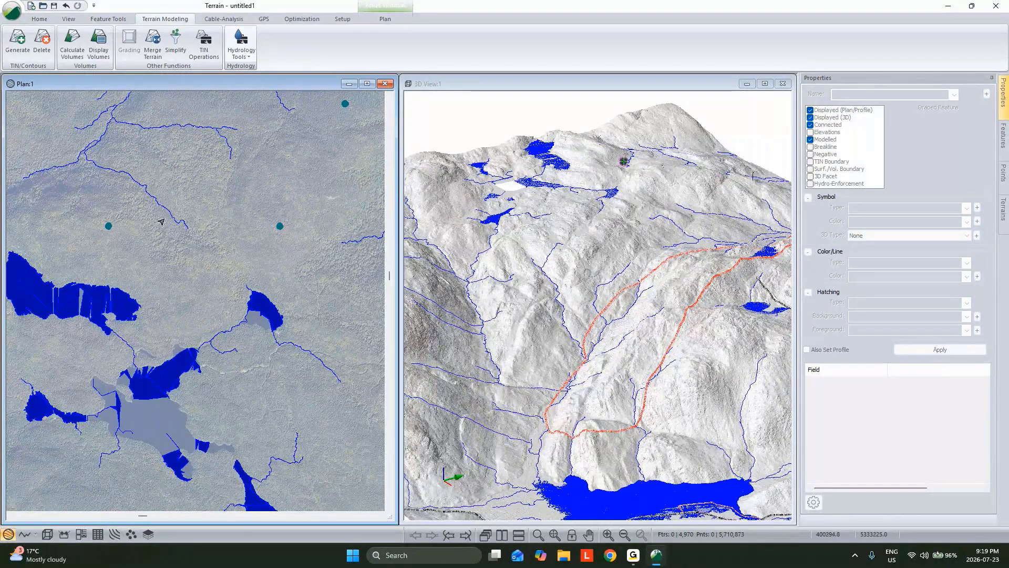
pyautogui.scroll(-1, 214, 218)
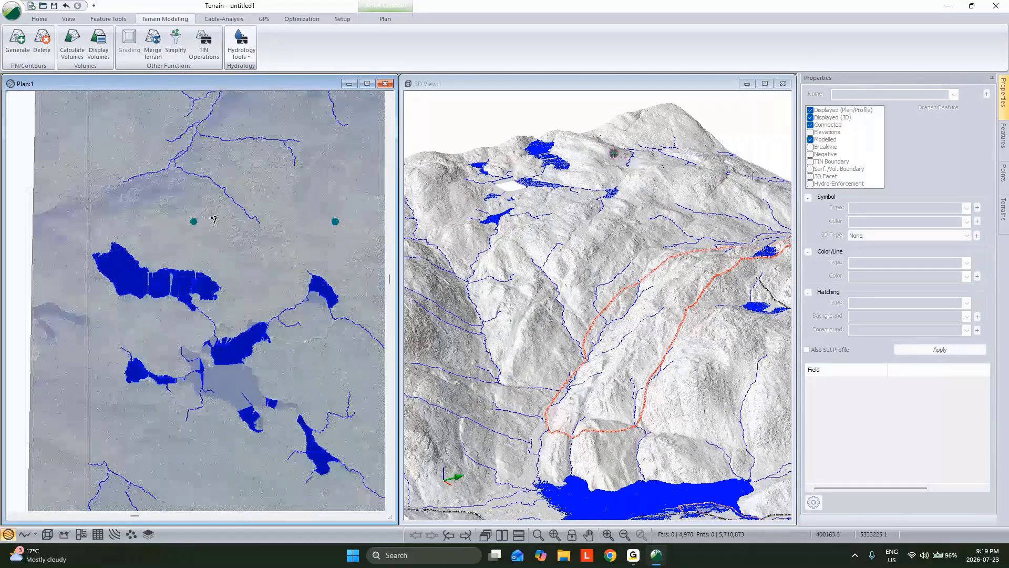
pyautogui.scroll(-1, 213, 218)
pyautogui.moveTo(196, 240)
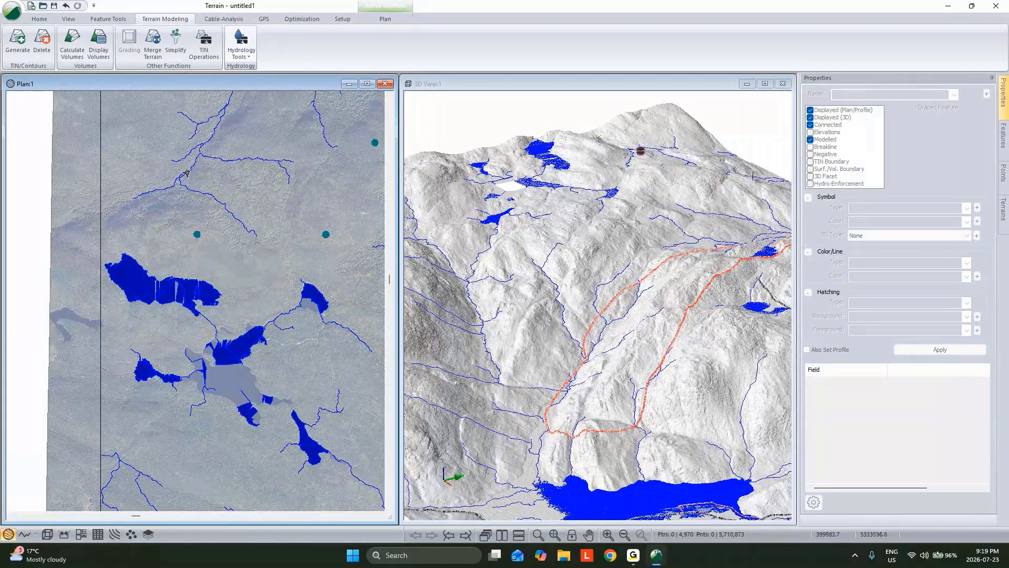
pyautogui.moveTo(213, 180); pyautogui.dragTo(284, 176, button='middle')
pyautogui.scroll(-1, 282, 203)
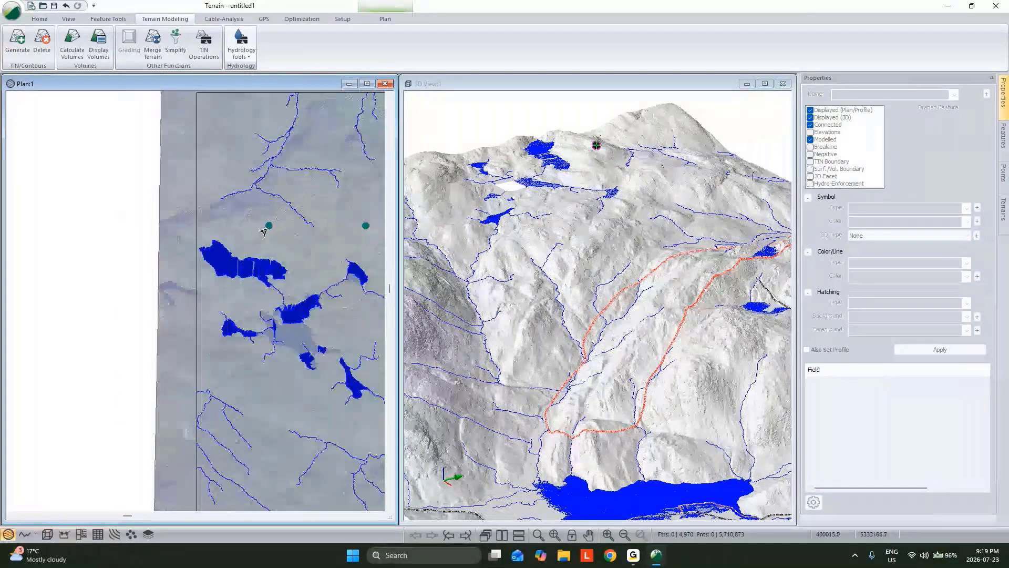
pyautogui.moveTo(189, 234)
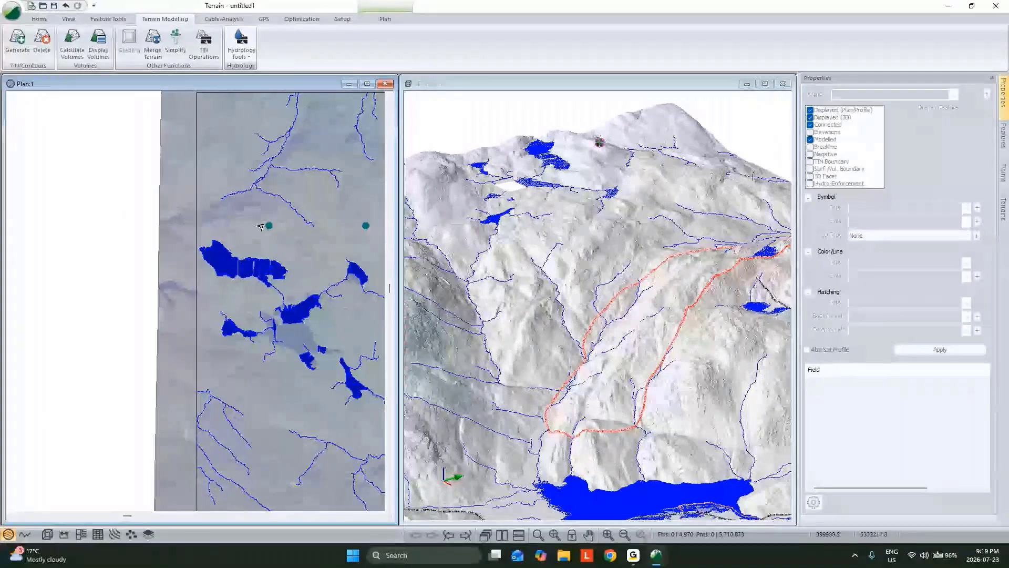
# Insert the terrain file Generic Pad.terx into the terrain, accepting the import options
pyautogui.click(40, 19)
pyautogui.click(158, 47)
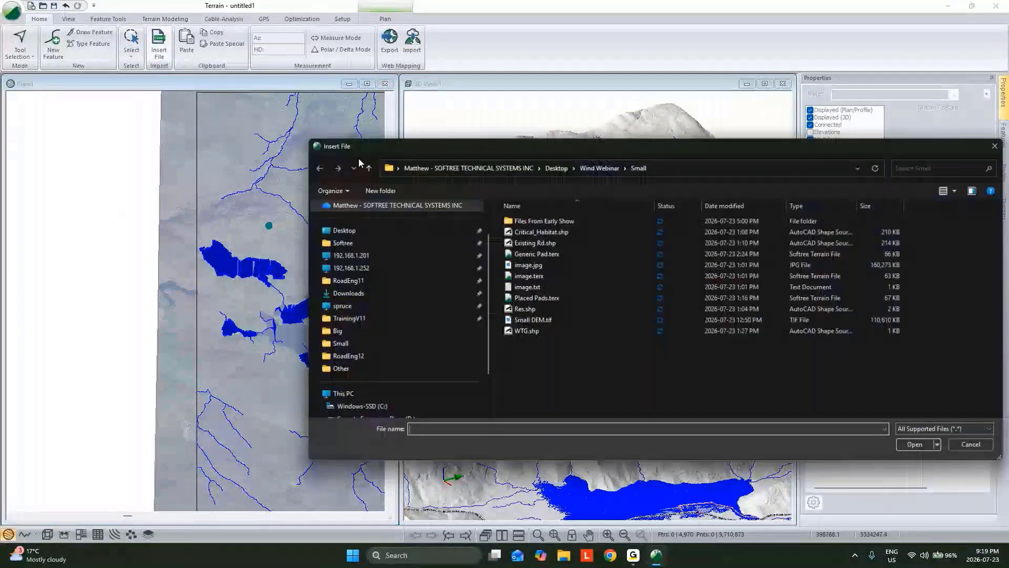
pyautogui.click(534, 253)
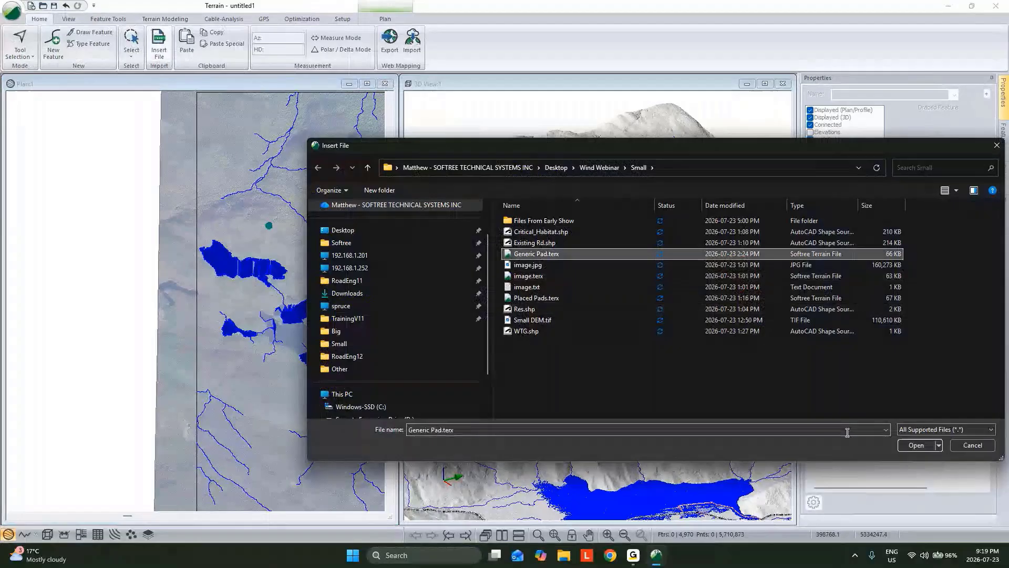
pyautogui.click(916, 447)
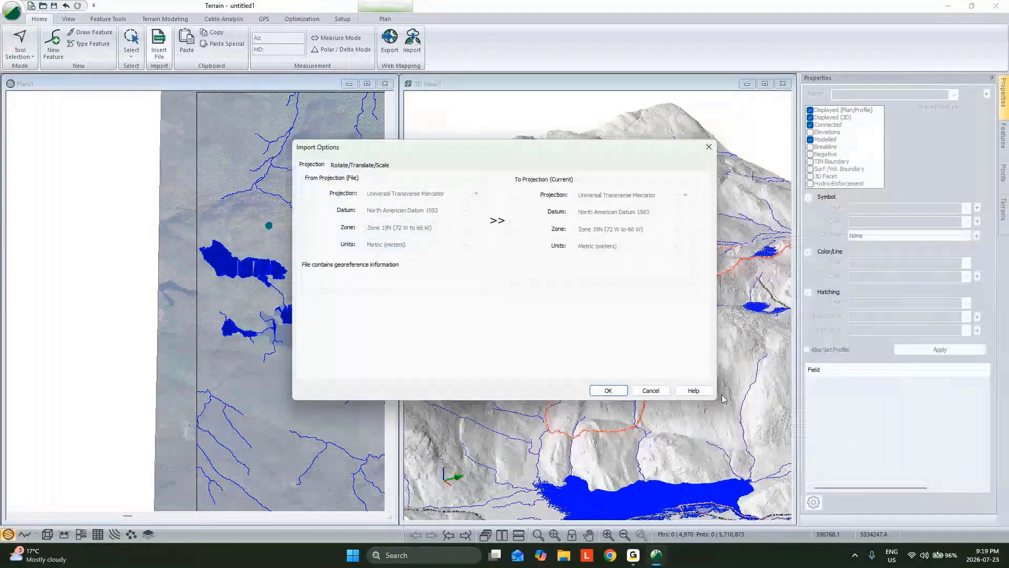
pyautogui.click(608, 390)
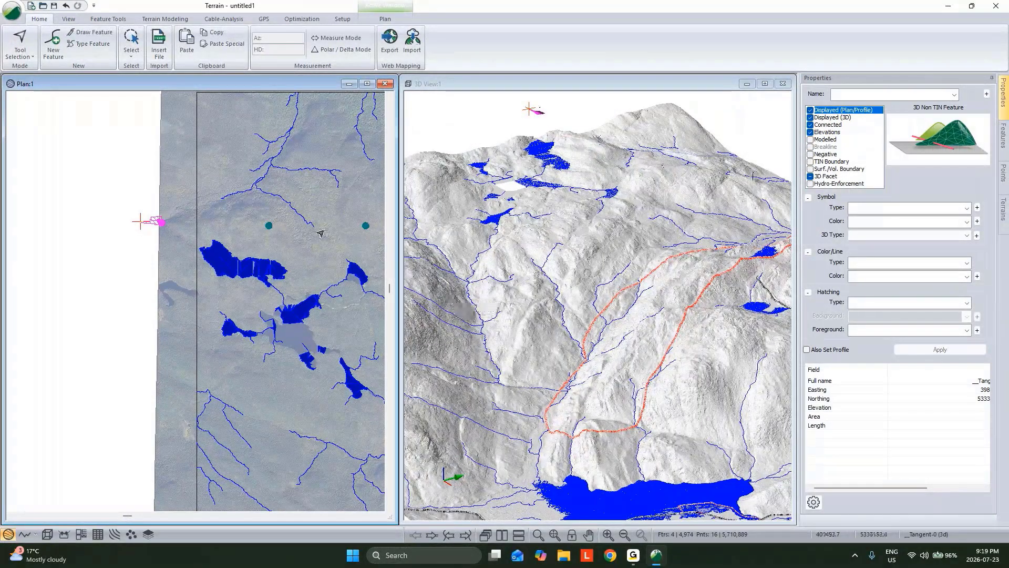
# Move the inserted generic pad to the westernmost turbine and rotate it to a north-south orientation
pyautogui.scroll(2, 157, 221)
pyautogui.scroll(-1, 158, 232)
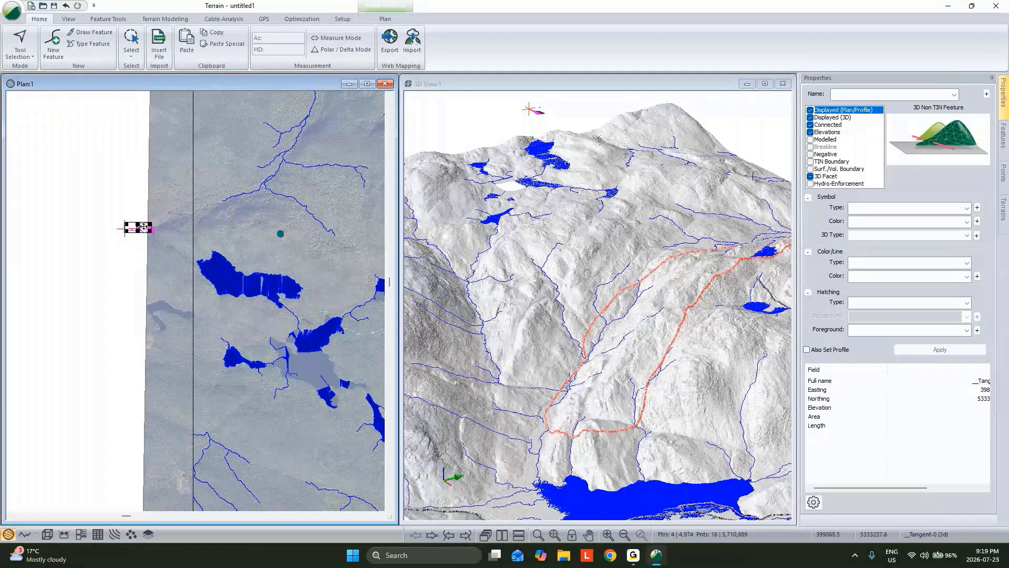
pyautogui.moveTo(143, 226); pyautogui.dragTo(274, 228)
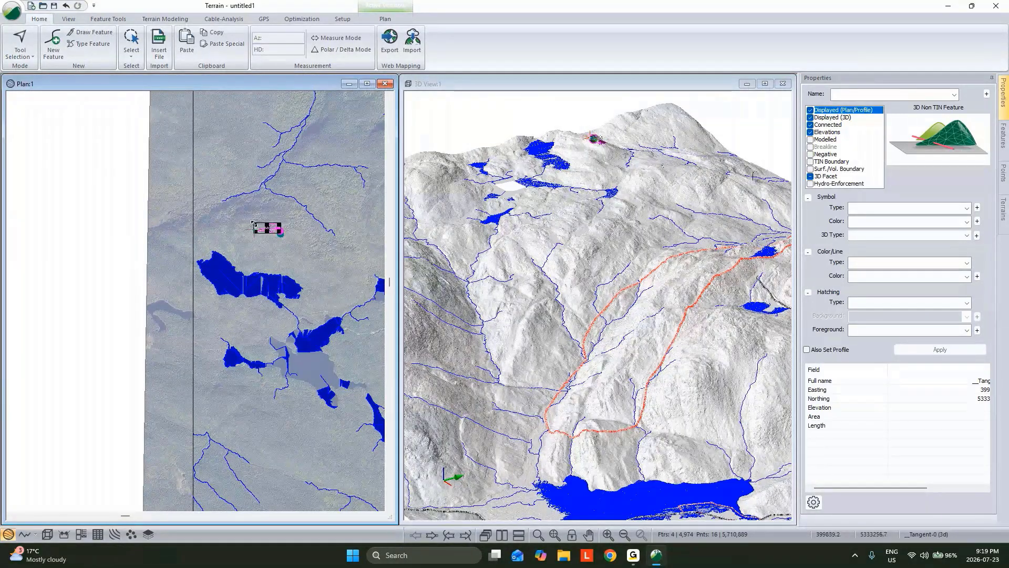
pyautogui.moveTo(254, 224); pyautogui.dragTo(269, 213)
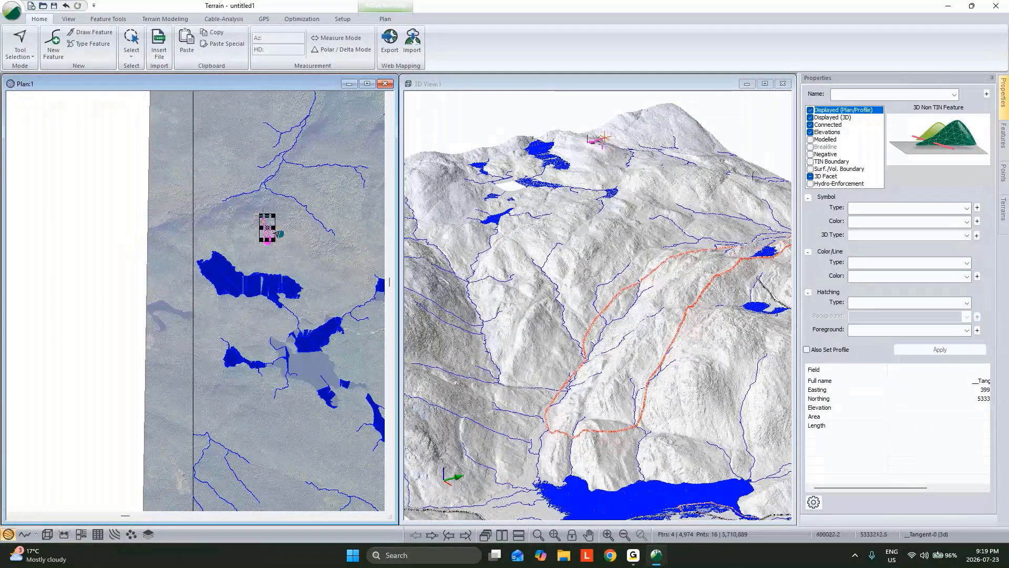
pyautogui.moveTo(276, 233)
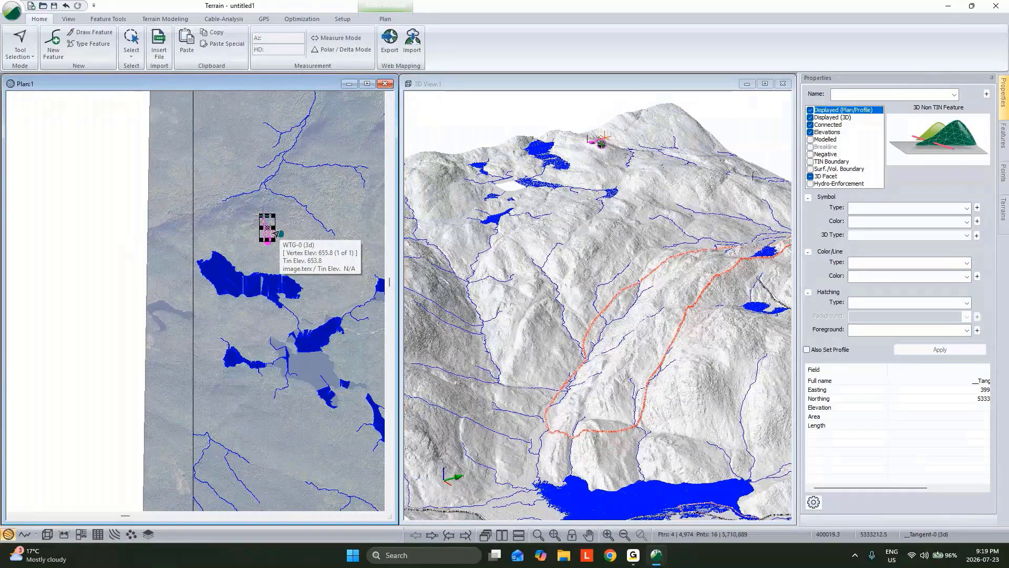
# Undo the generic pad's rotation and move
pyautogui.hotkey('ctrl', 'z')
pyautogui.hotkey('ctrl', 'z')
pyautogui.moveTo(97, 205); pyautogui.dragTo(163, 244)
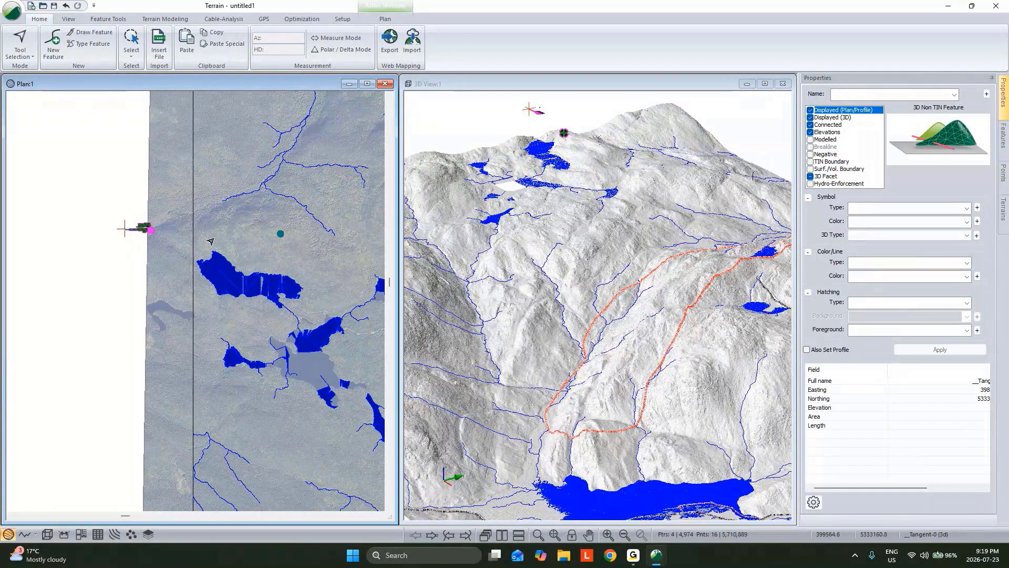
pyautogui.moveTo(210, 241)
# Move the generic pad by a vector from its point at 399120.06, 5333209.79 onto the westernmost turbine at 400024.23, 5333186.36
pyautogui.scroll(2, 276, 233)
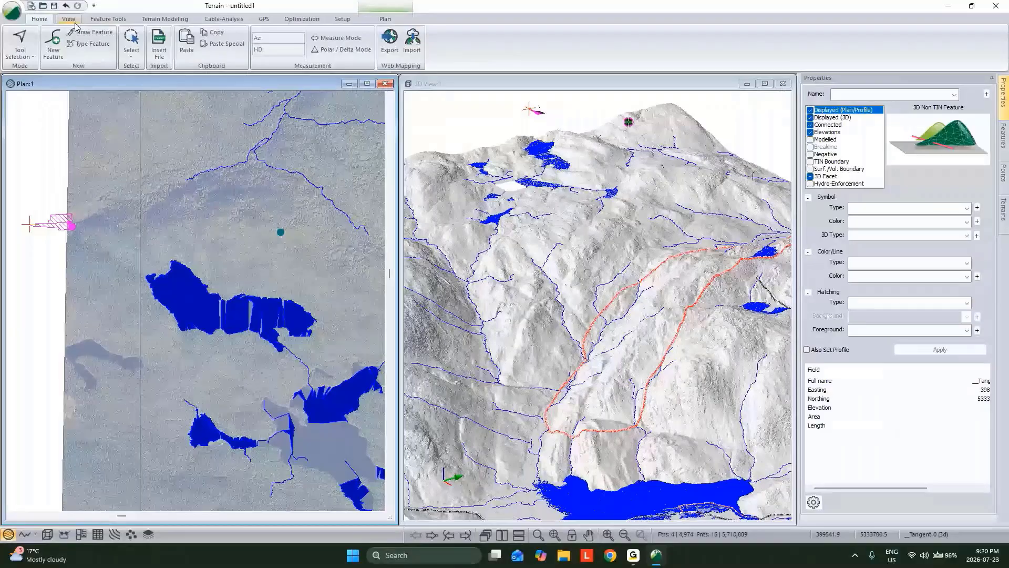
pyautogui.click(104, 20)
pyautogui.click(163, 53)
pyautogui.click(175, 86)
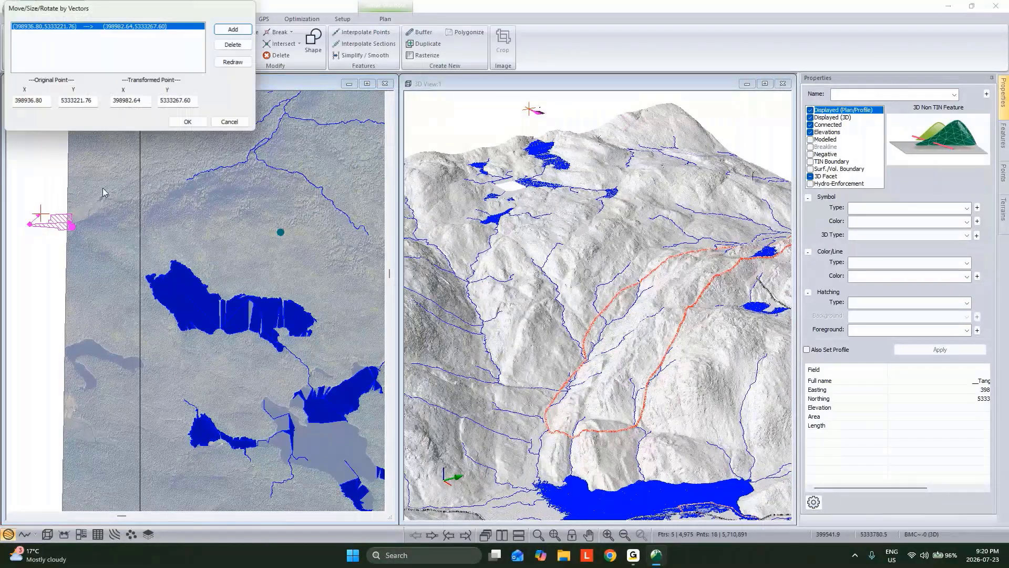
pyautogui.click(46, 214)
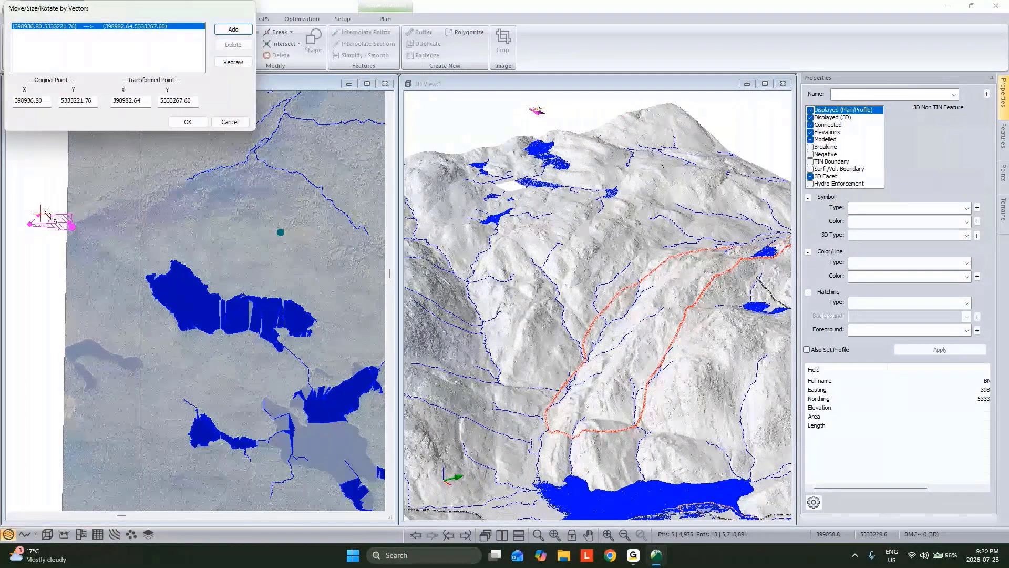
pyautogui.scroll(1, 68, 222)
pyautogui.moveTo(29, 223); pyautogui.dragTo(351, 236)
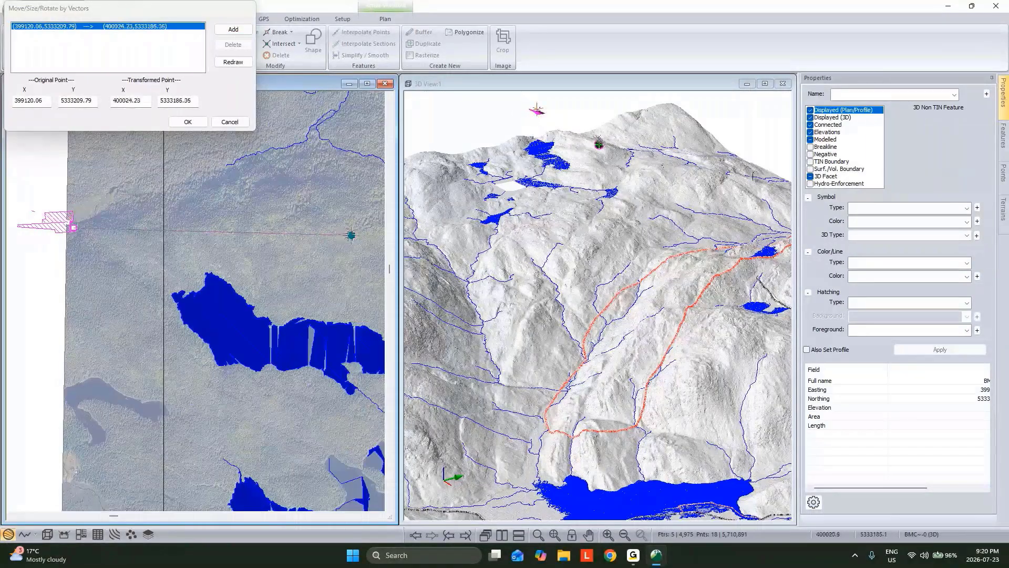
pyautogui.click(186, 122)
# Delete the generic pad features from the westernmost turbine
pyautogui.scroll(3, 607, 140)
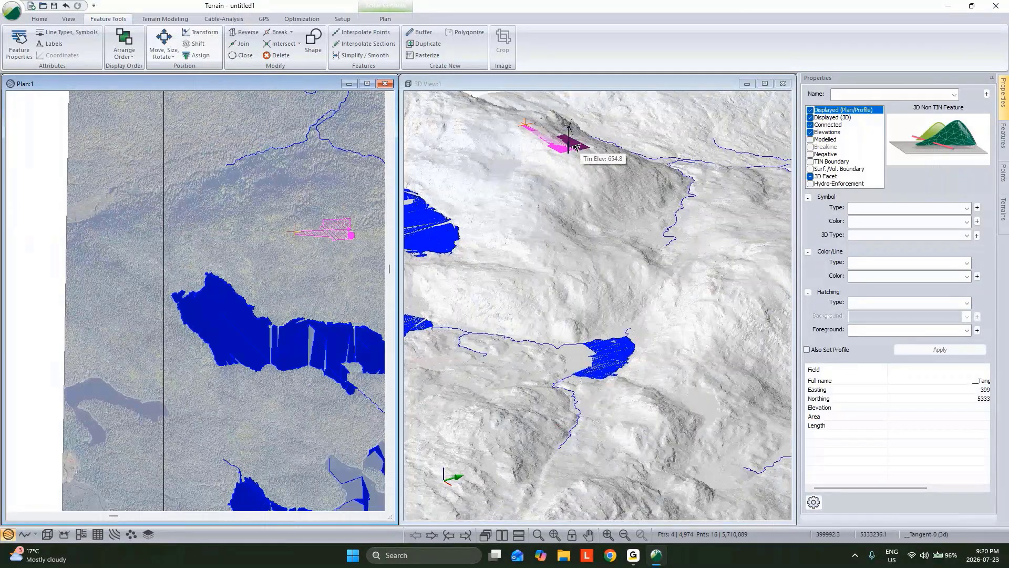
pyautogui.press('Delete')
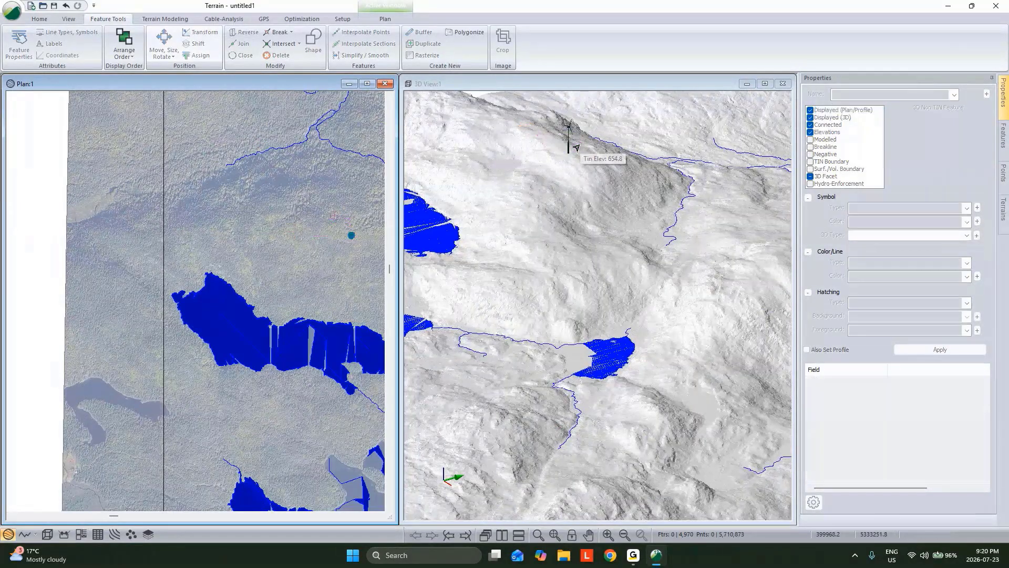
pyautogui.moveTo(256, 206); pyautogui.dragTo(95, 249, button='middle')
pyautogui.scroll(-2, 193, 238)
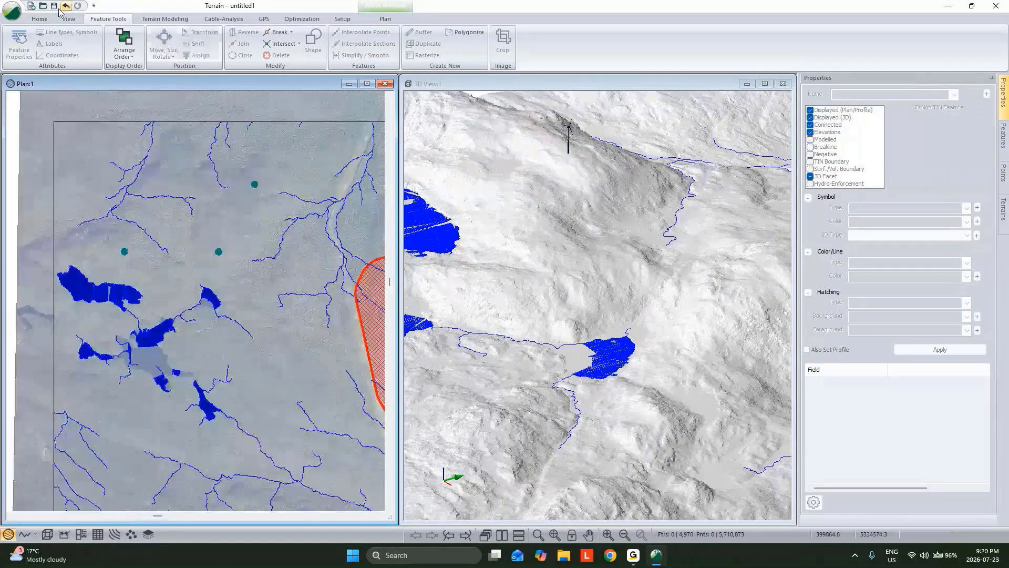
# Insert the Placed Pads.terx file and apply the transformation to the current UTM NAD 1983 Zone 19N coordinate system
pyautogui.click(40, 19)
pyautogui.click(159, 44)
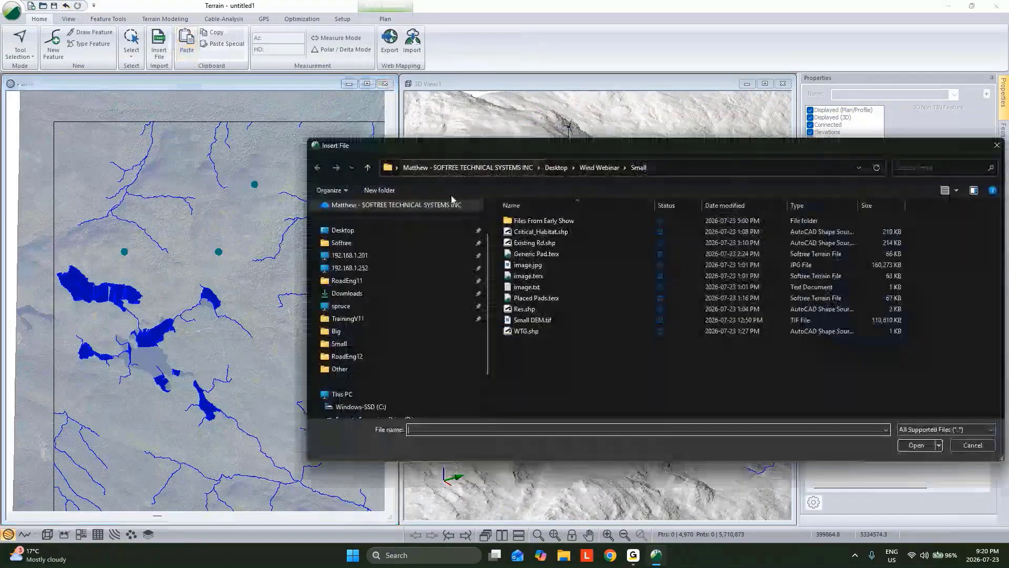
pyautogui.doubleClick(536, 303)
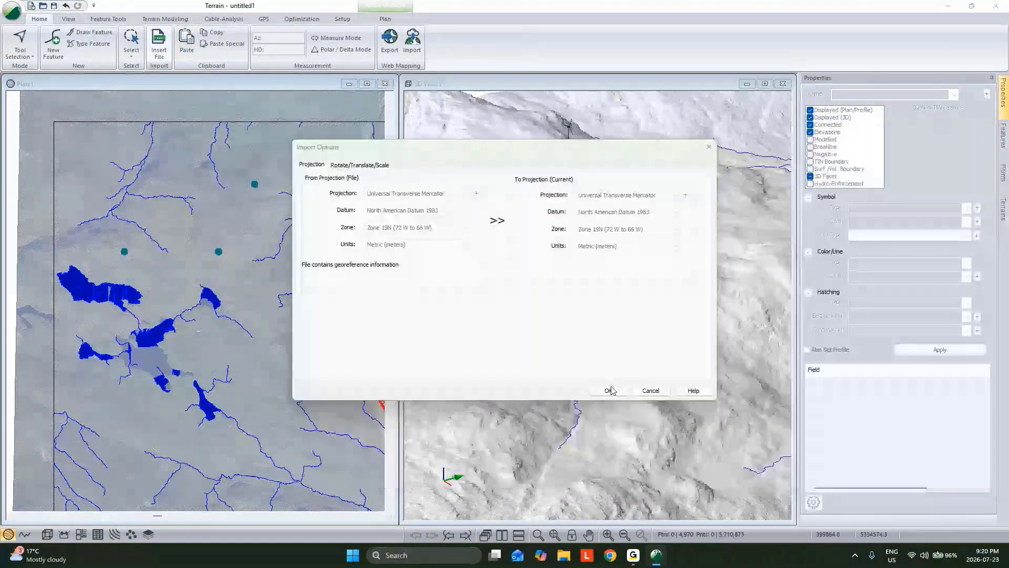
pyautogui.click(610, 390)
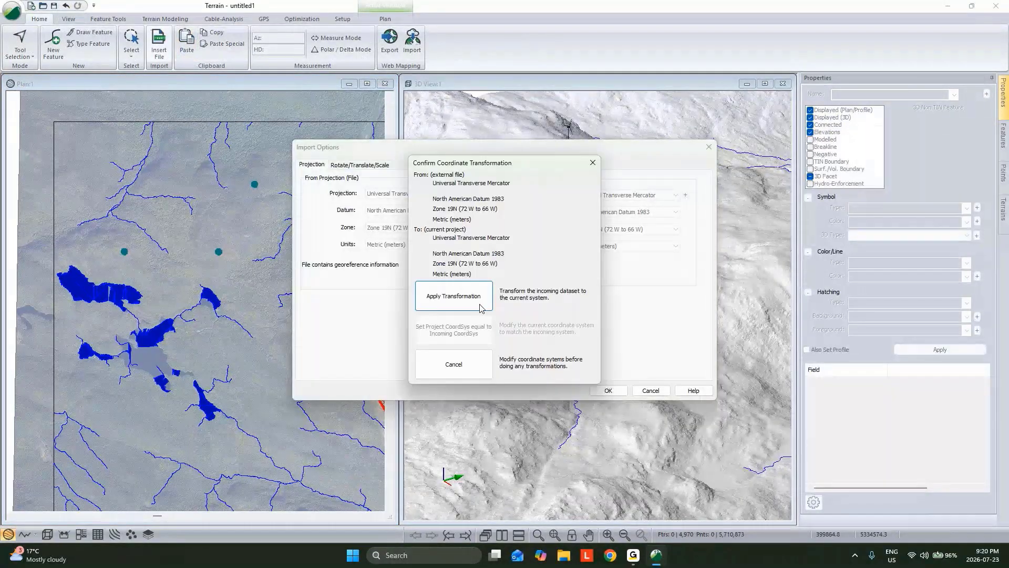
pyautogui.click(479, 305)
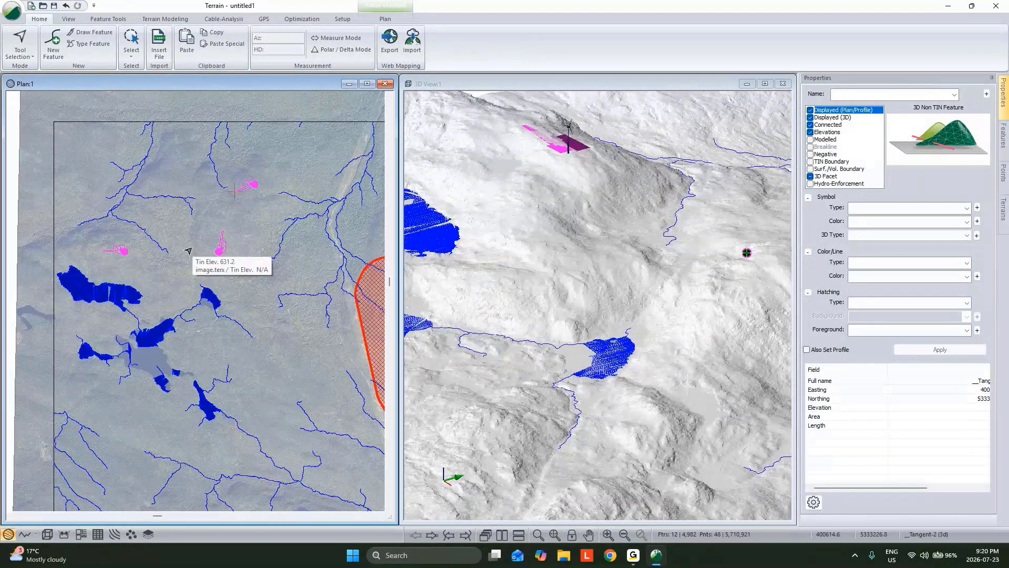
# Examine the placed pad at the westernmost turbine, checking its WTG point and tangent arrow line
pyautogui.scroll(4, 106, 257)
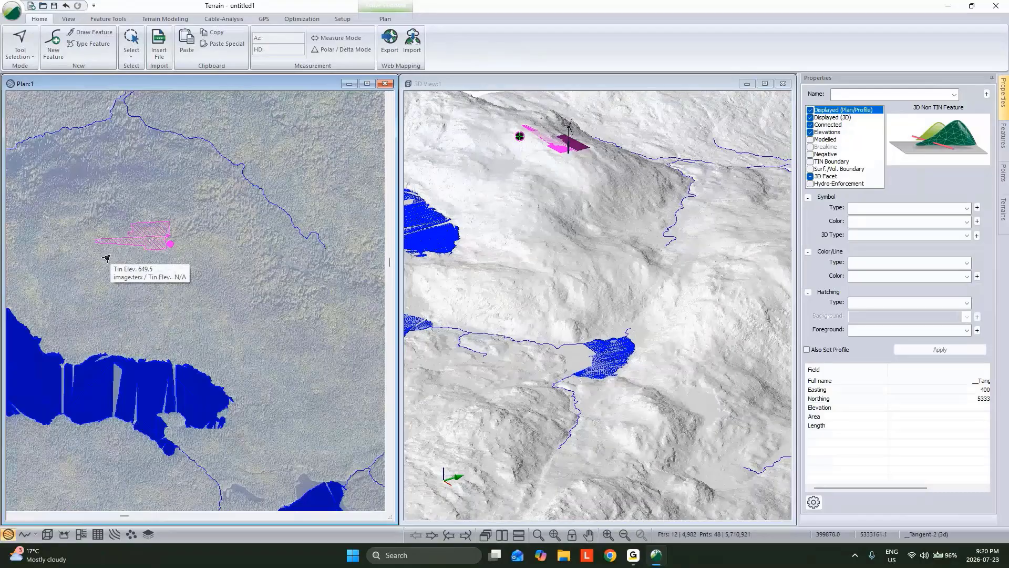
pyautogui.scroll(3, 120, 248)
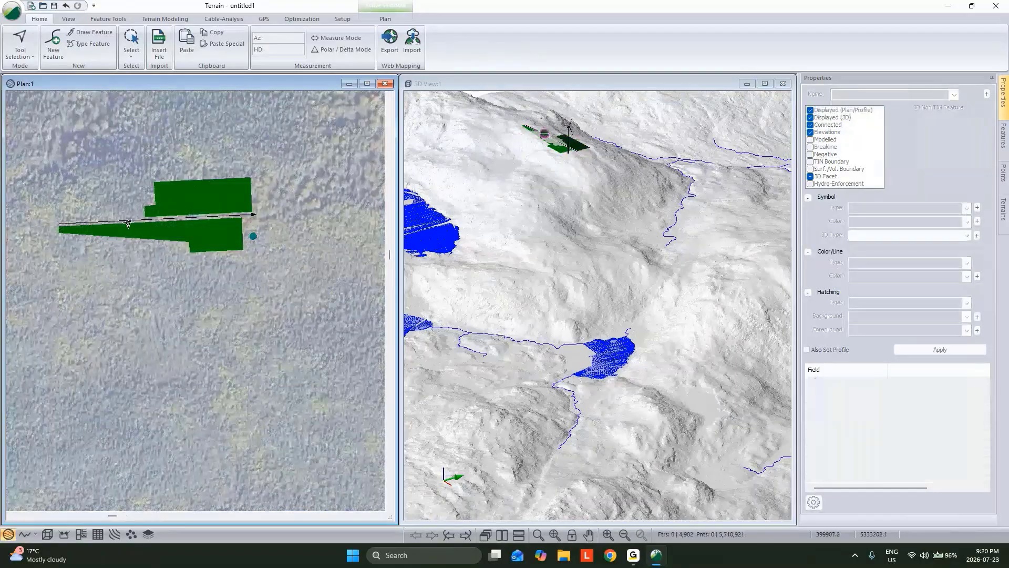
pyautogui.click(253, 238)
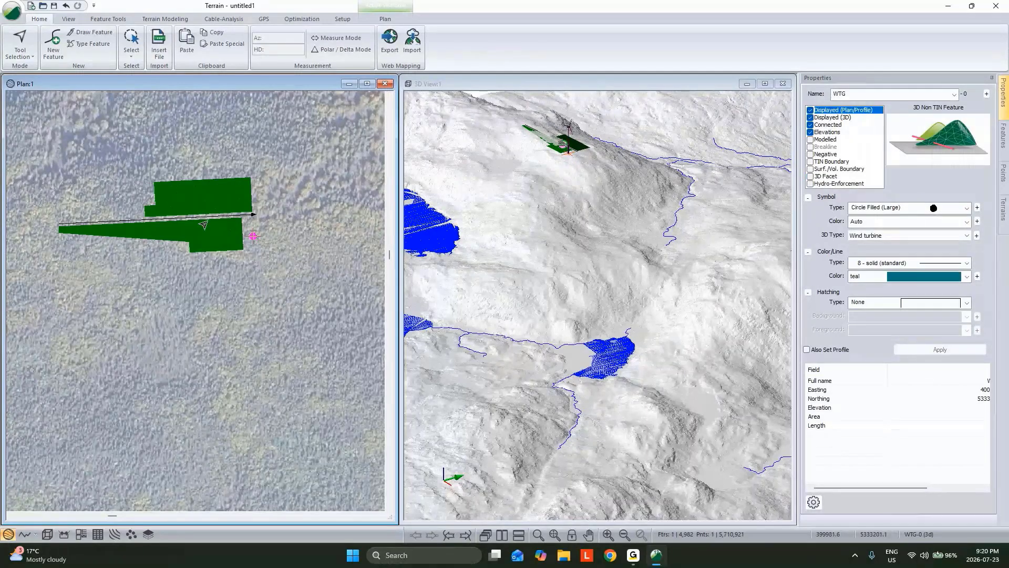
pyautogui.click(138, 220)
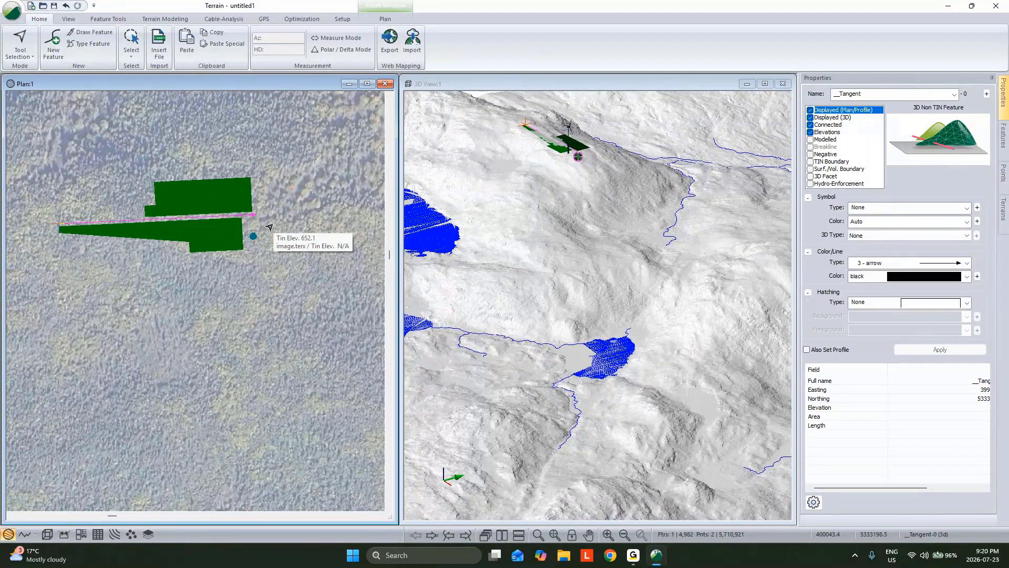
pyautogui.moveTo(206, 248); pyautogui.dragTo(218, 246, button='middle')
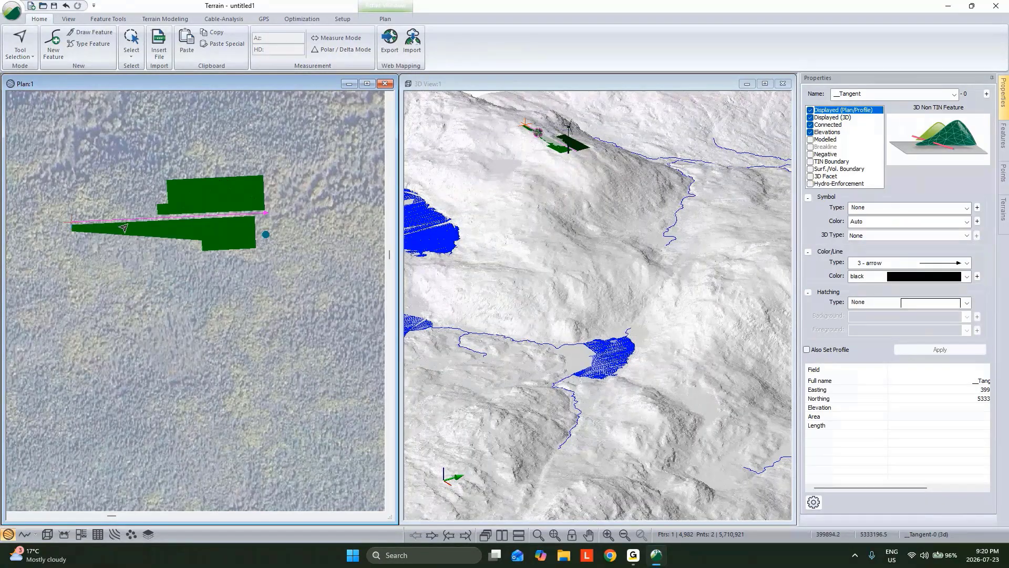
pyautogui.scroll(1, 138, 225)
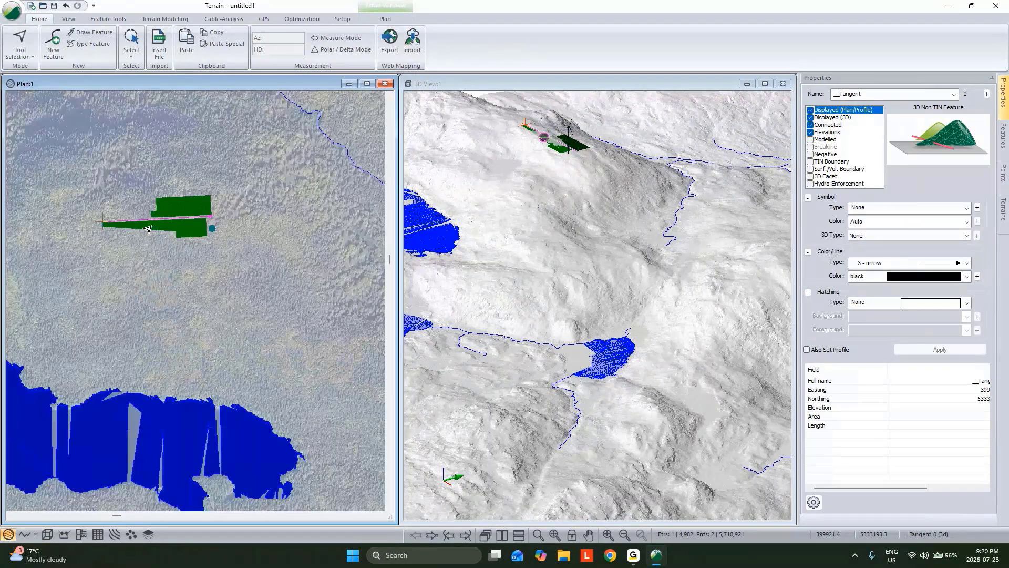
# Select the existing road that runs past the large lake in the southeast of the site
pyautogui.scroll(-4, 148, 229)
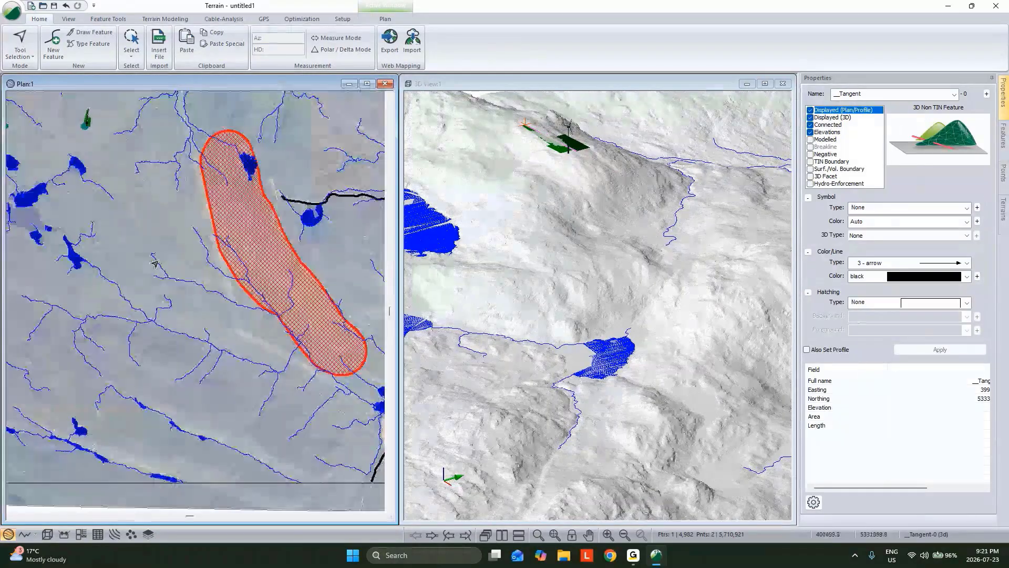
pyautogui.scroll(3, 238, 327)
pyautogui.scroll(-1, 321, 363)
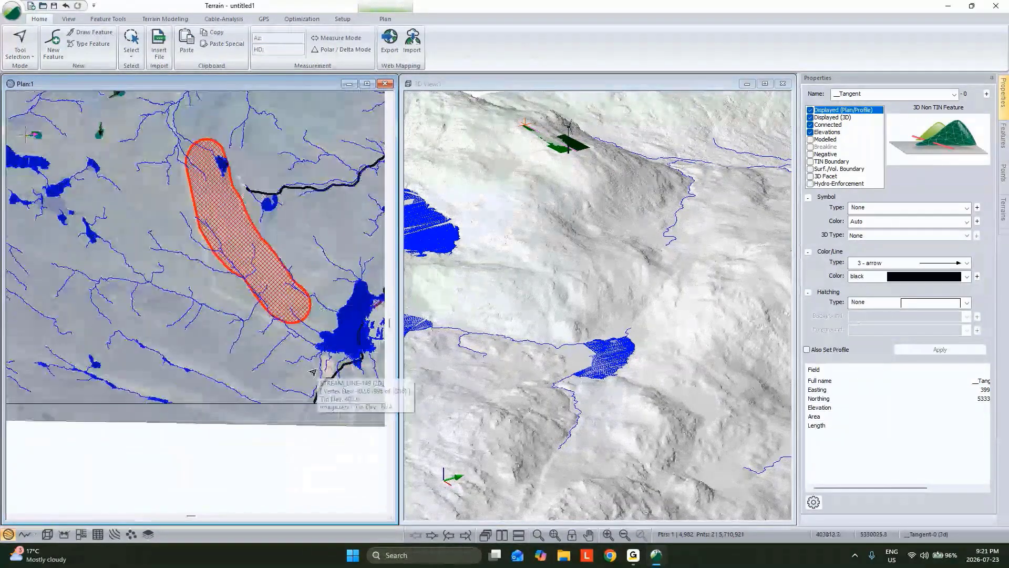
pyautogui.moveTo(309, 340); pyautogui.dragTo(295, 369, button='middle')
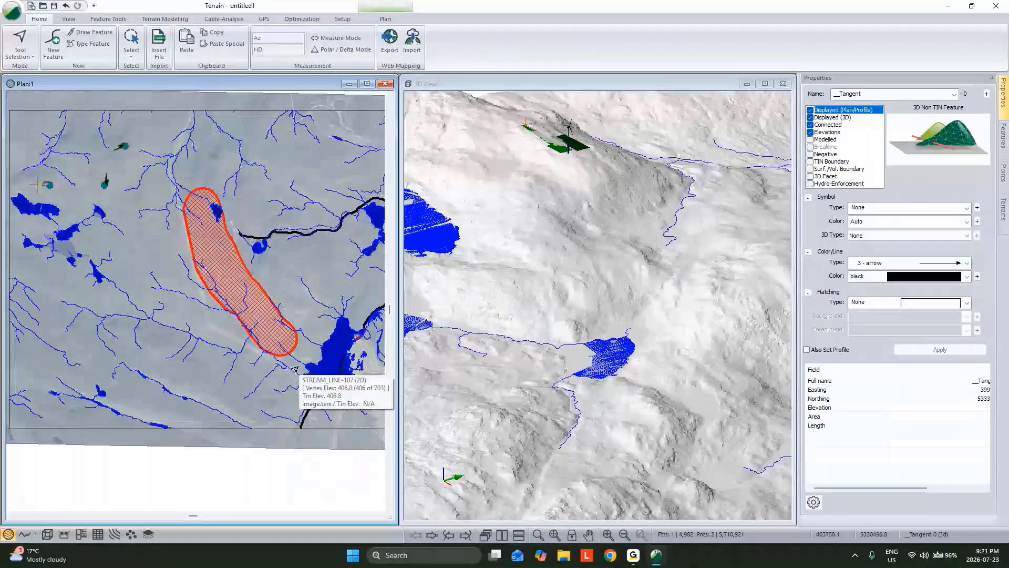
pyautogui.scroll(-3, 652, 285)
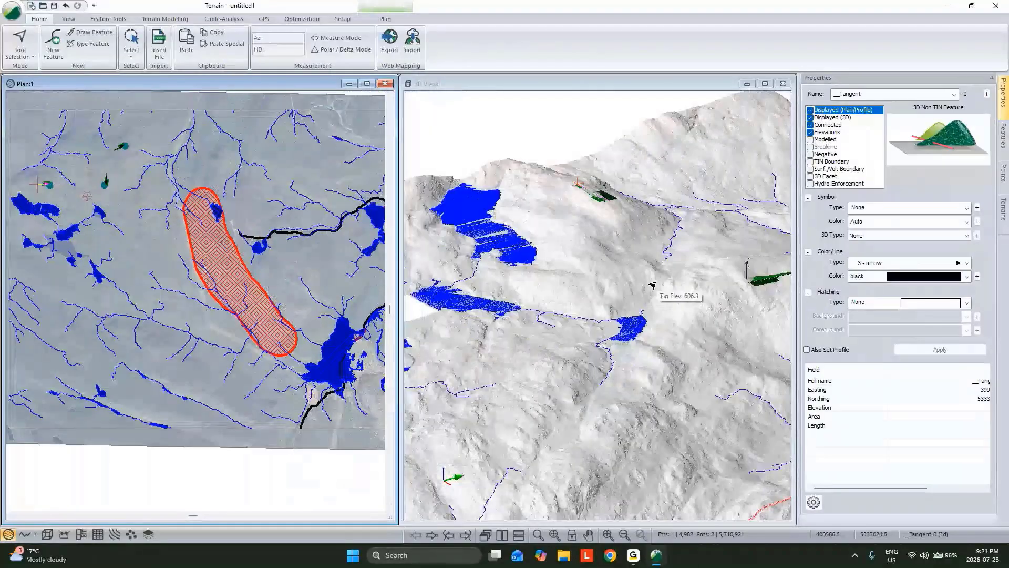
pyautogui.scroll(-4, 653, 285)
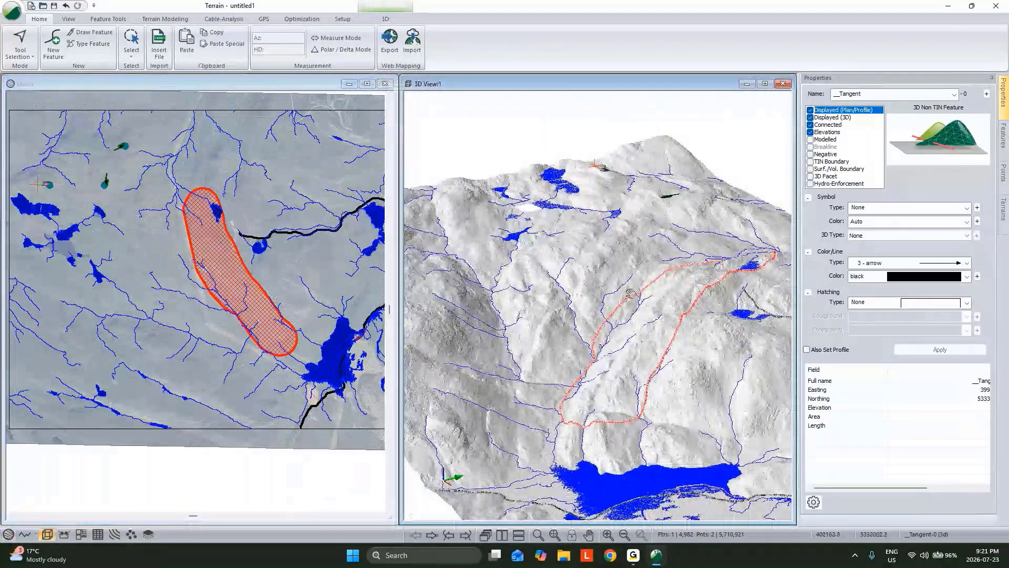
pyautogui.moveTo(631, 290); pyautogui.dragTo(632, 289, button='middle')
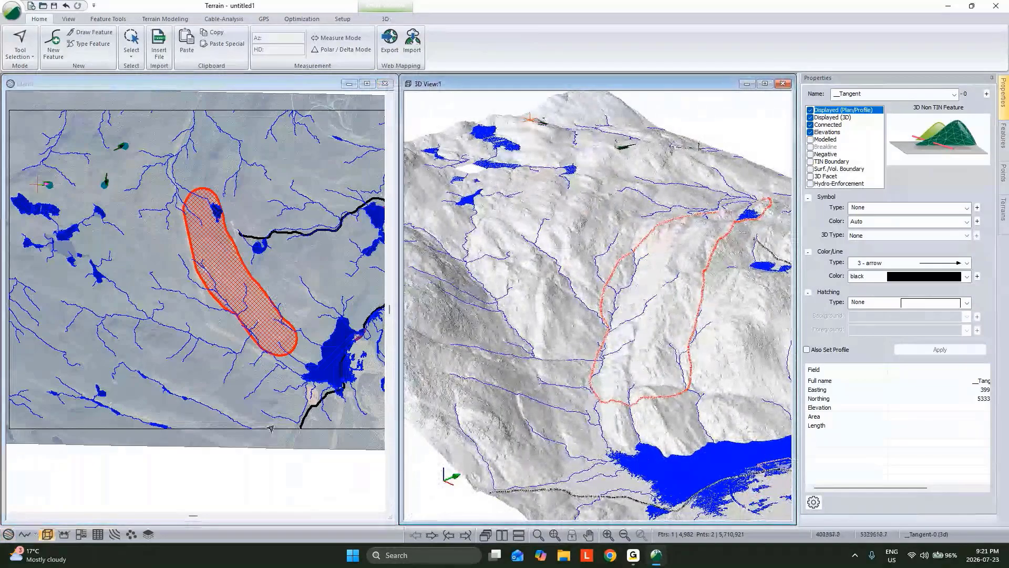
pyautogui.click(308, 414)
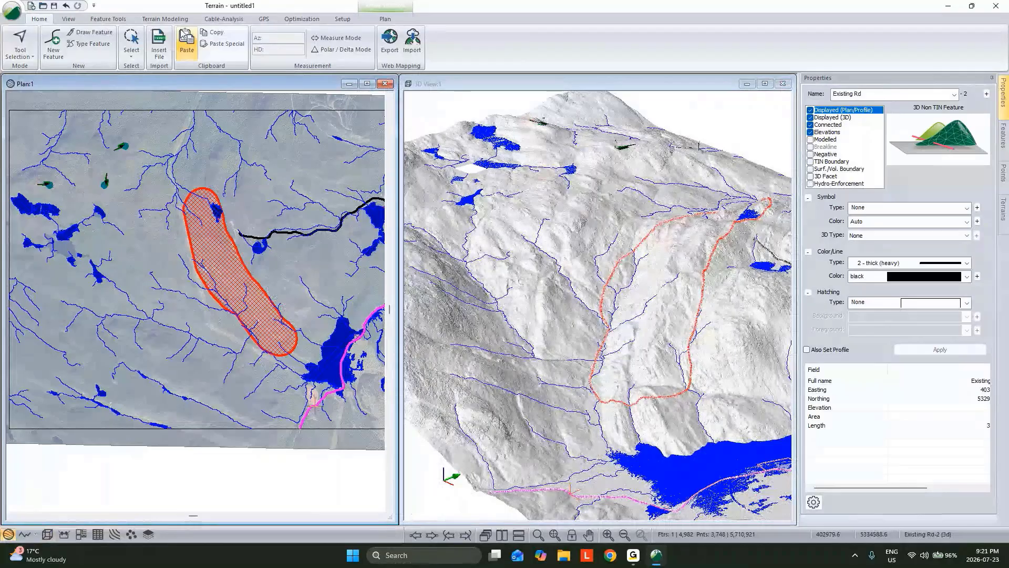
# In Path Explorer AI, set the minimum horizontal curve radius to 50 m, horizontal resolution to 12.5 m and number of paths to 1
pyautogui.click(302, 20)
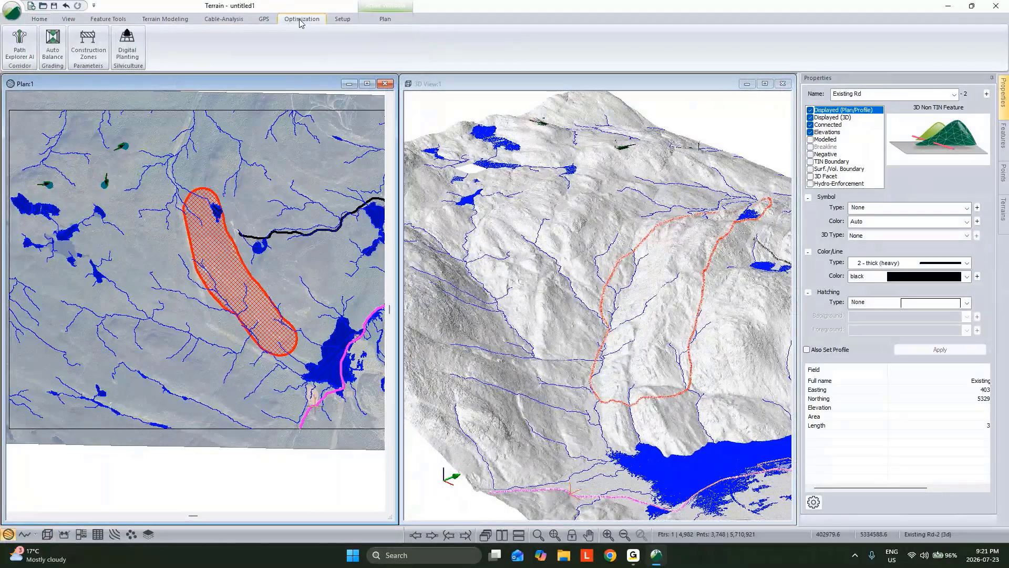
pyautogui.click(14, 42)
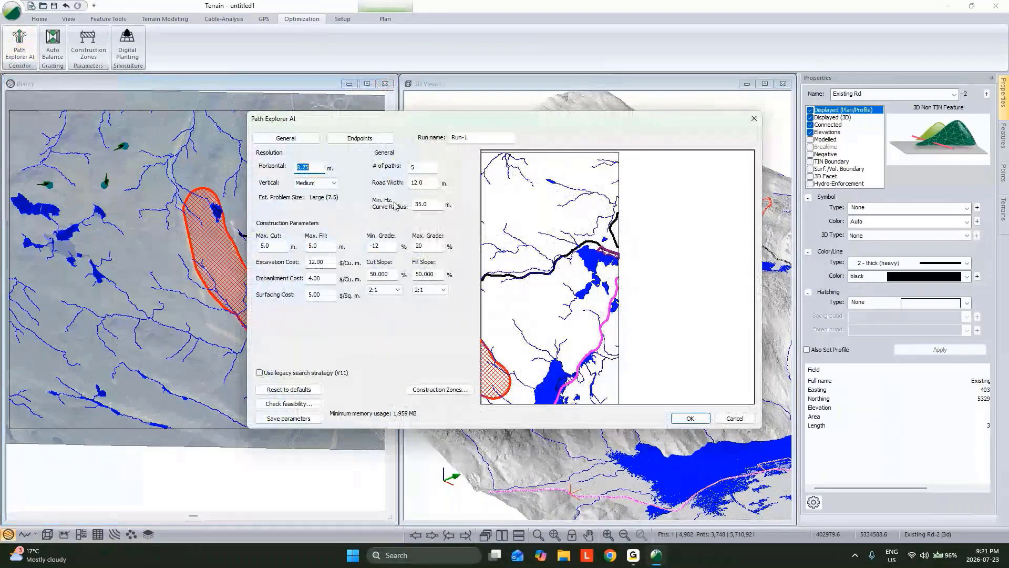
pyautogui.doubleClick(426, 203)
pyautogui.write('50')
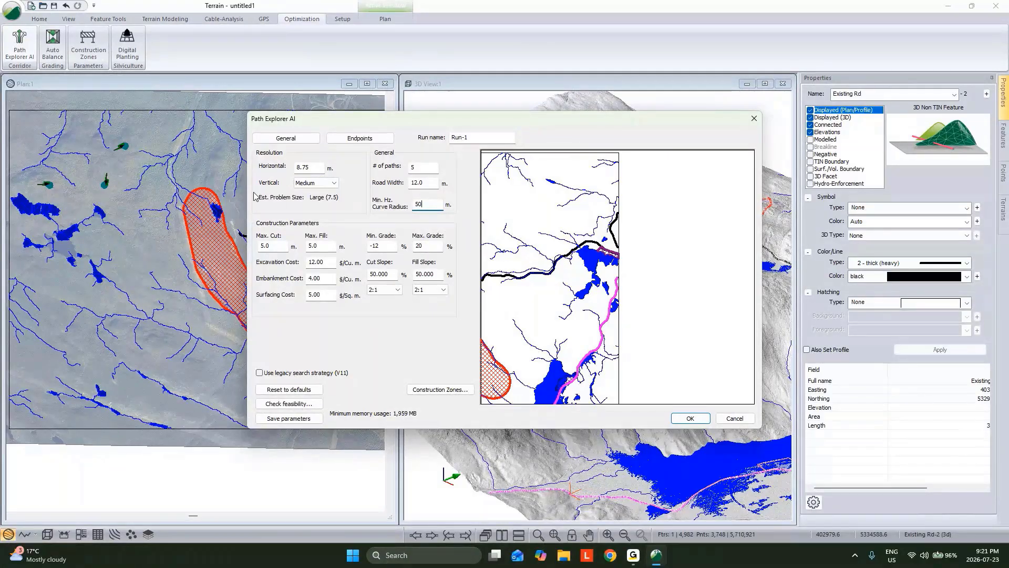
pyautogui.doubleClick(304, 167)
pyautogui.write('12.5')
pyautogui.click(430, 203)
pyautogui.moveTo(426, 166); pyautogui.dragTo(340, 172)
pyautogui.write('1')
# Set the path's maximum grade to 14%, minimum grade to -14%, and both maximum fill and maximum cut to 8 m
pyautogui.doubleClick(420, 246)
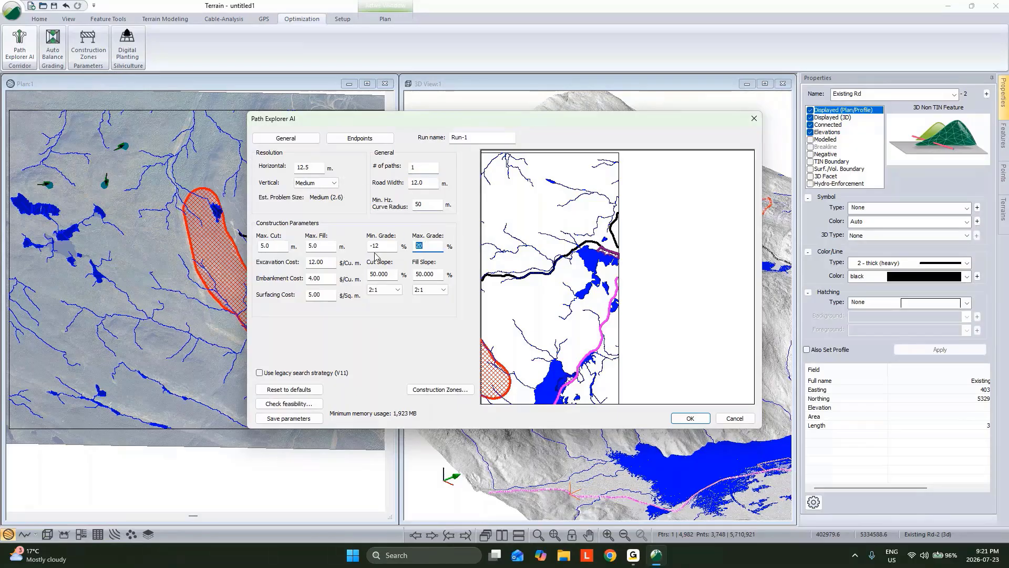
pyautogui.write('14')
pyautogui.moveTo(379, 255); pyautogui.dragTo(376, 256)
pyautogui.write('4')
pyautogui.doubleClick(314, 246)
pyautogui.write('8')
pyautogui.doubleClick(261, 245)
pyautogui.write('8')
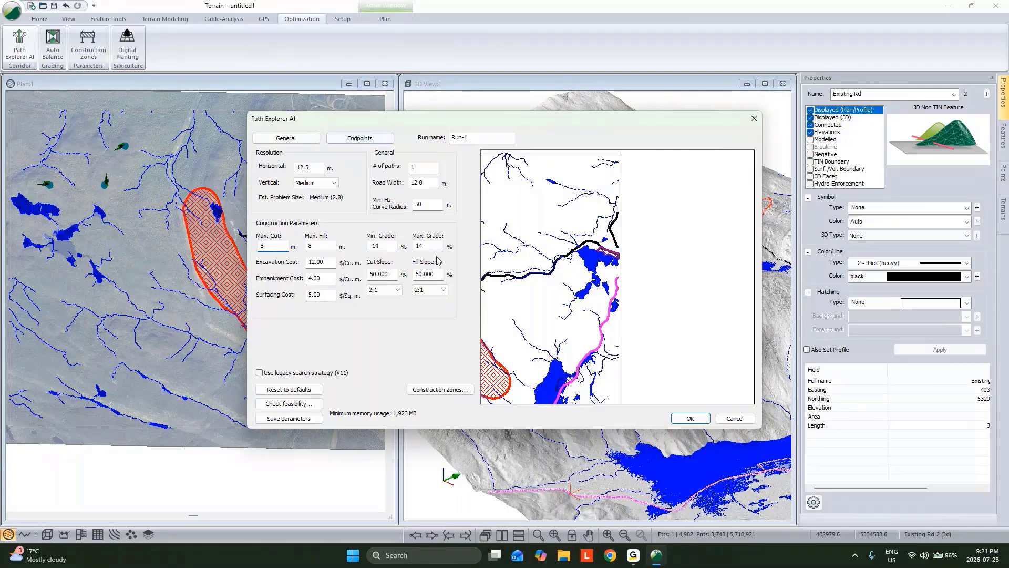
pyautogui.press('Tab')
pyautogui.moveTo(322, 281); pyautogui.dragTo(308, 287)
# Set the operation type for the path endpoints to Network
pyautogui.click(347, 139)
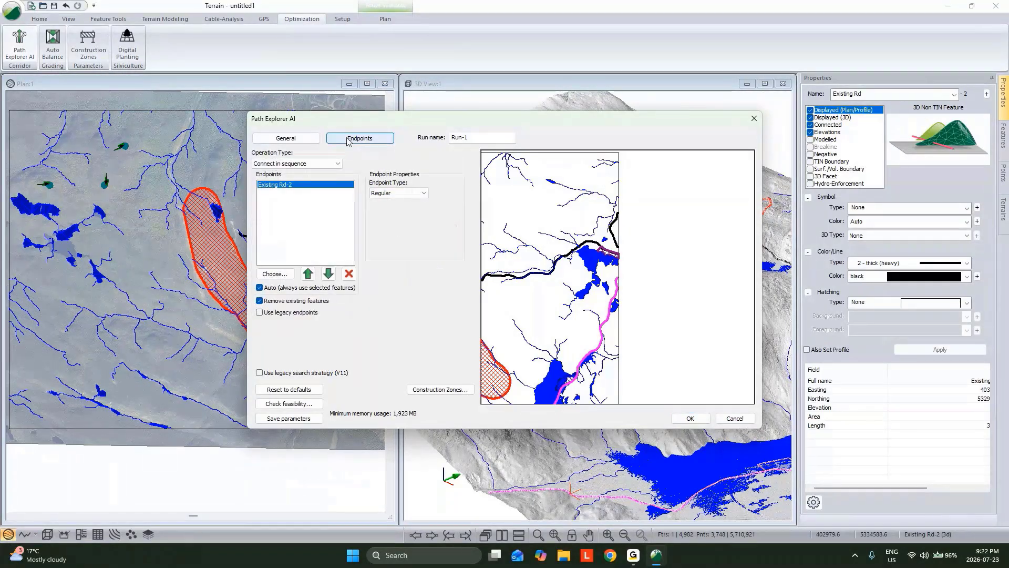
pyautogui.click(295, 163)
pyautogui.click(292, 188)
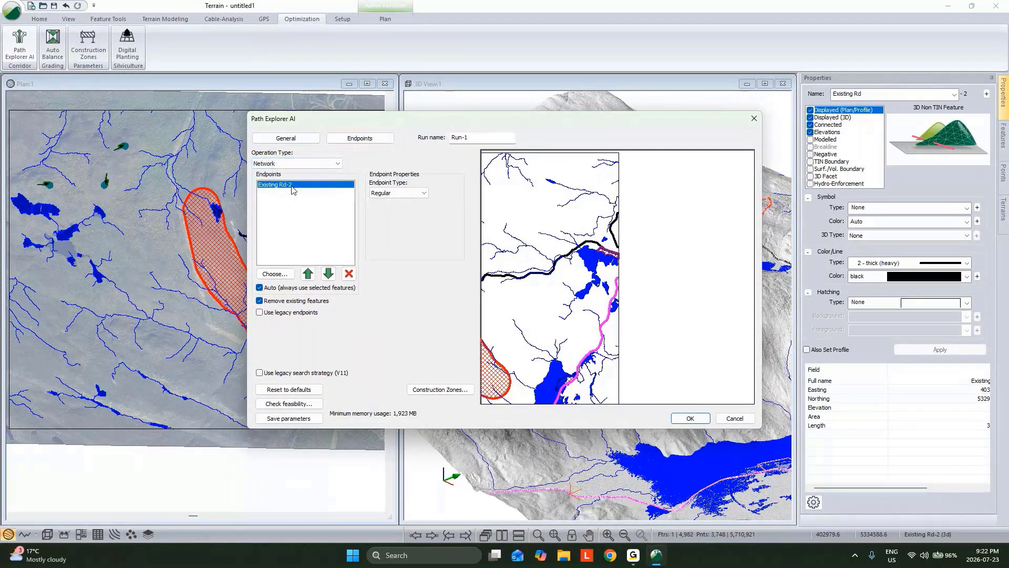
pyautogui.click(297, 163)
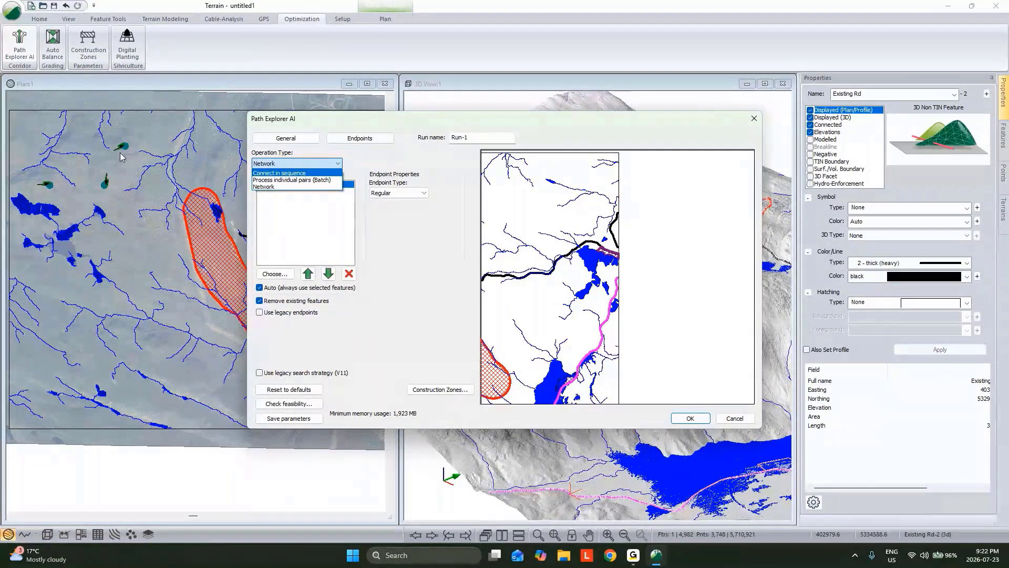
pyautogui.click(257, 187)
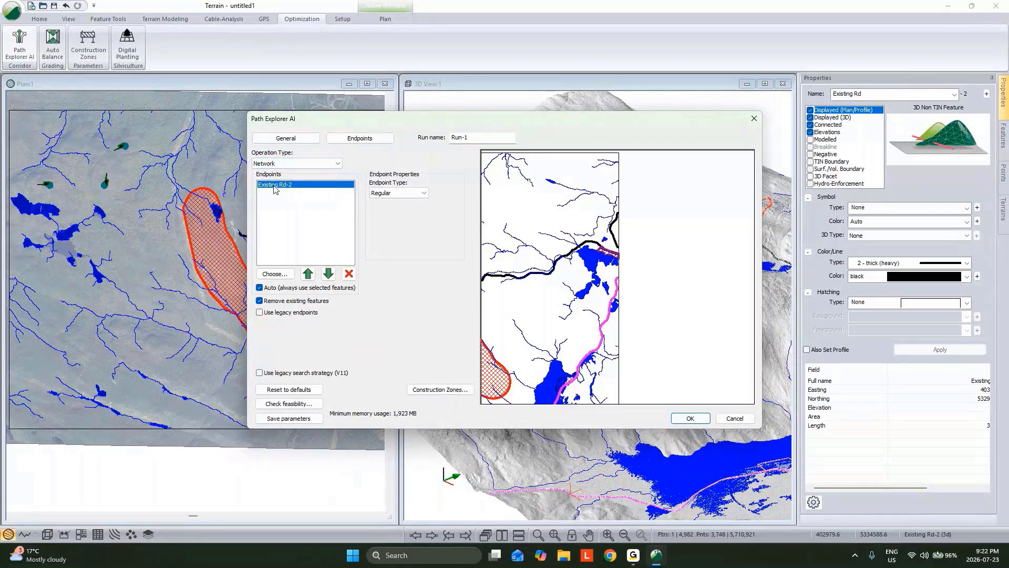
# Add the features __Tangent-0, __Tangent-1 and __Tangent-2 as endpoints alongside Existing Rd-2
pyautogui.click(270, 274)
pyautogui.click(418, 190)
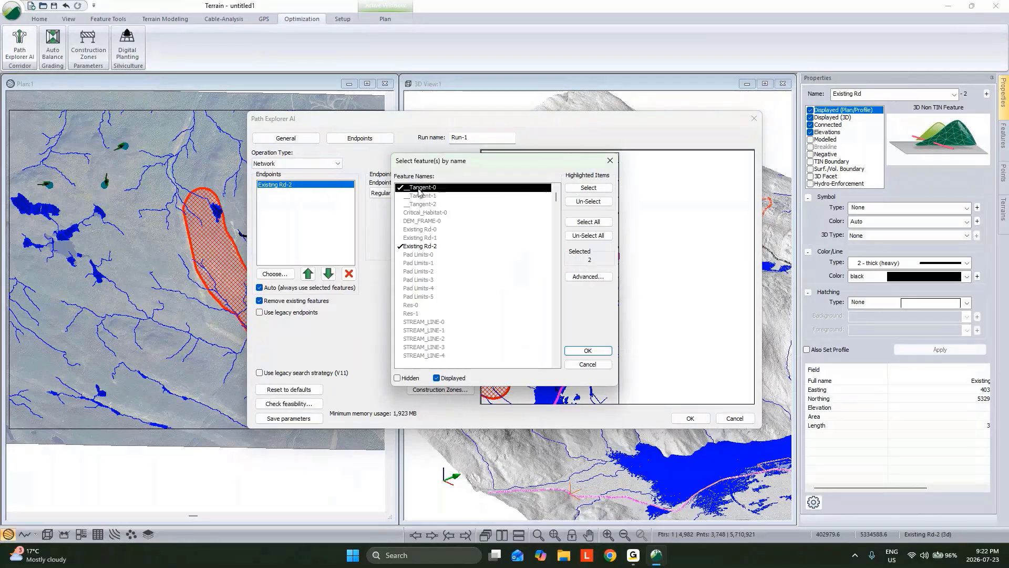
pyautogui.click(417, 196)
pyautogui.click(416, 205)
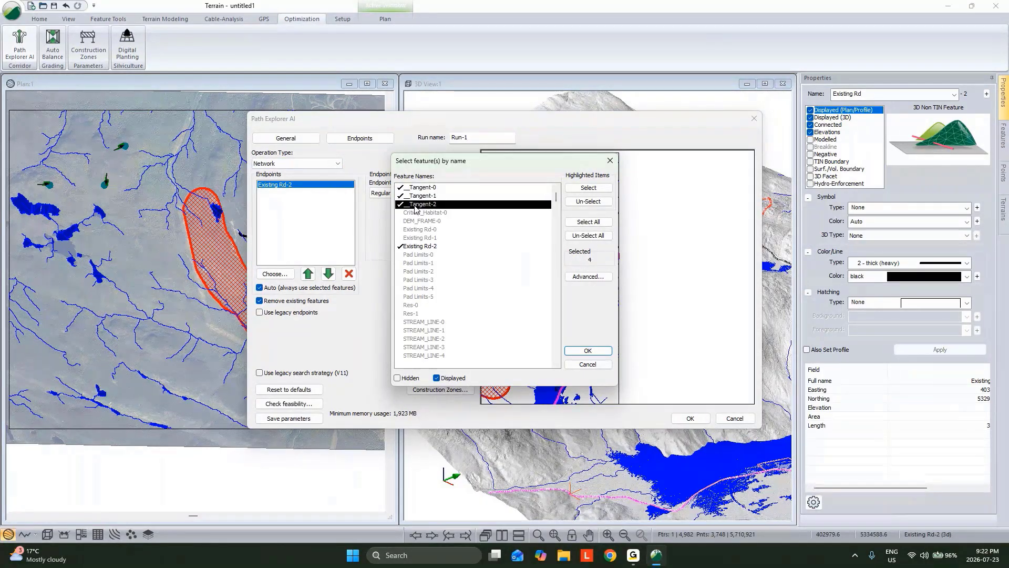
pyautogui.click(588, 350)
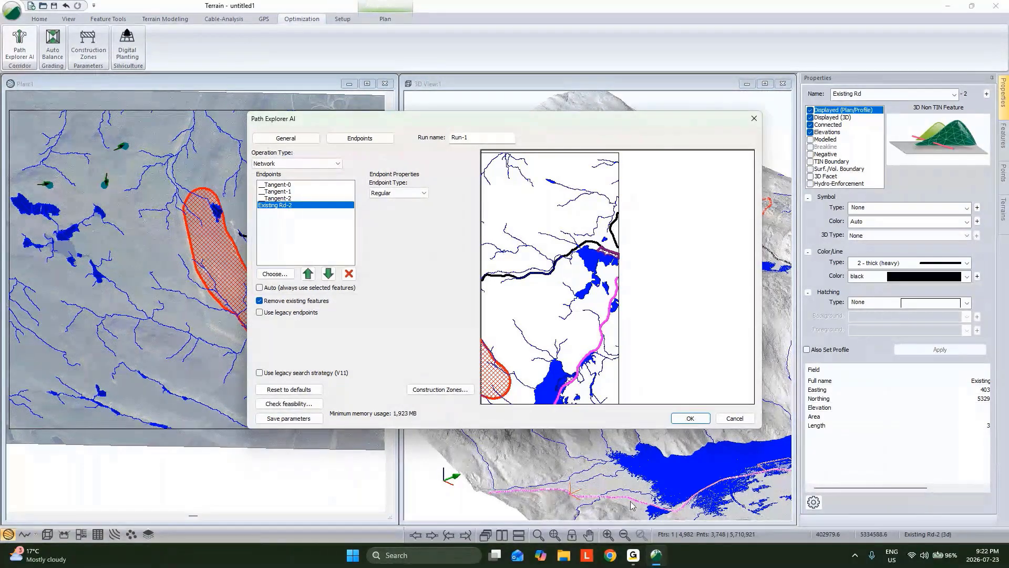
# Move Existing Rd-2 to the start of the endpoint order and set its endpoint type to Existing Road
pyautogui.click(308, 273)
pyautogui.click(308, 273)
pyautogui.click(308, 273)
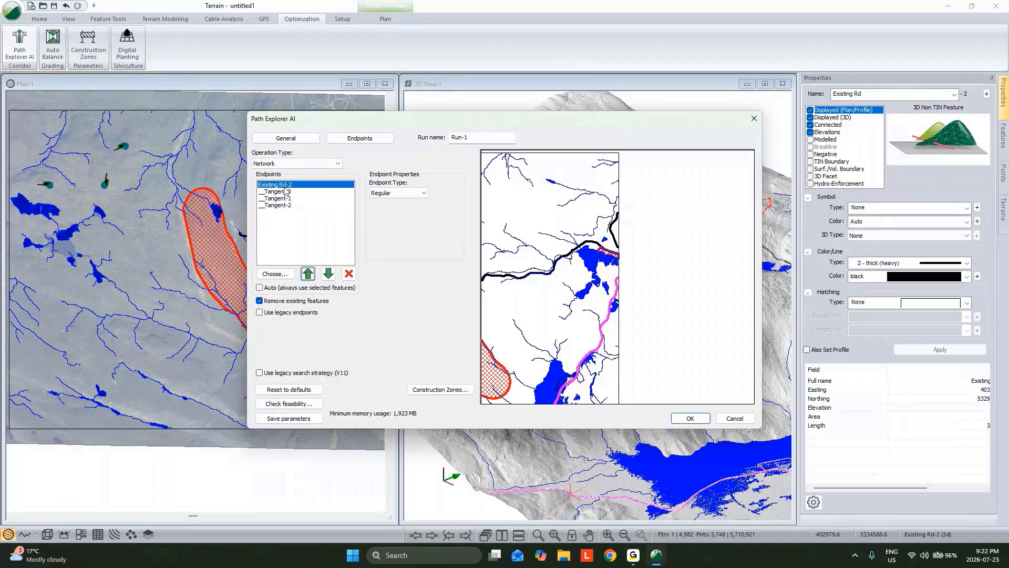
pyautogui.click(382, 194)
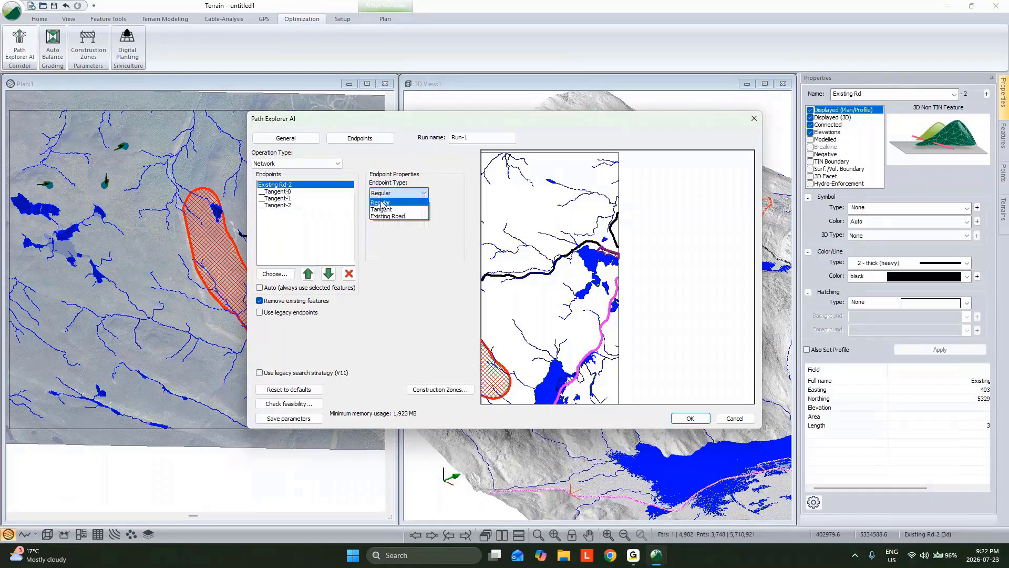
pyautogui.click(382, 216)
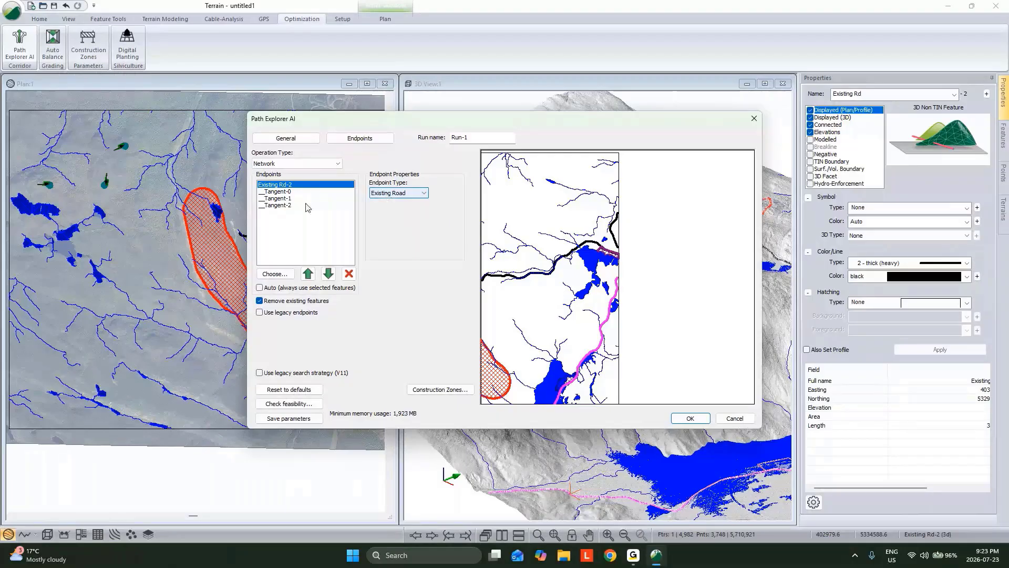
# Set the endpoint type of __Tangent-0, __Tangent-1 and __Tangent-2 to Tangent
pyautogui.click(294, 192)
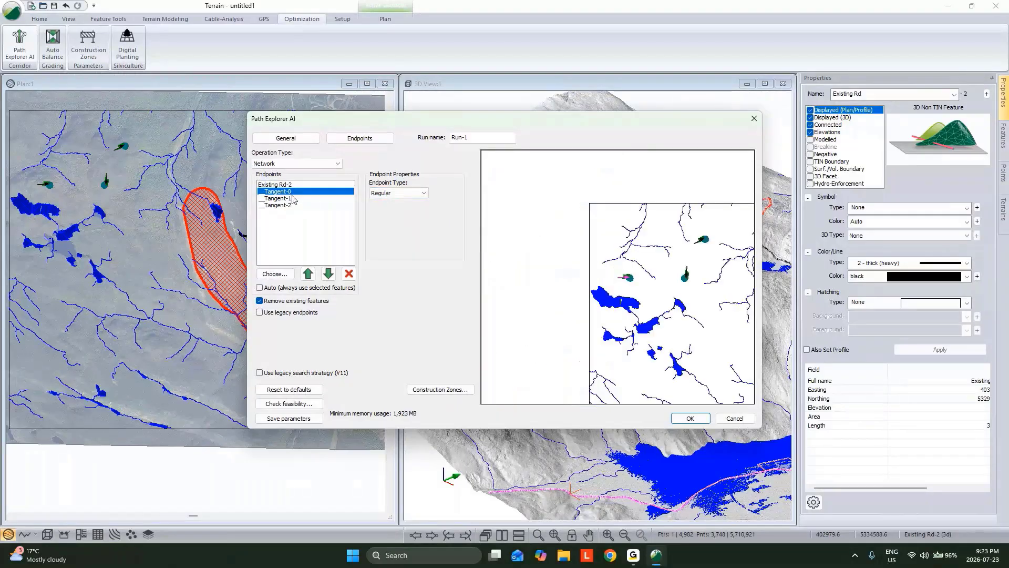
pyautogui.click(392, 195)
pyautogui.click(383, 208)
pyautogui.click(294, 200)
pyautogui.click(398, 193)
pyautogui.click(383, 209)
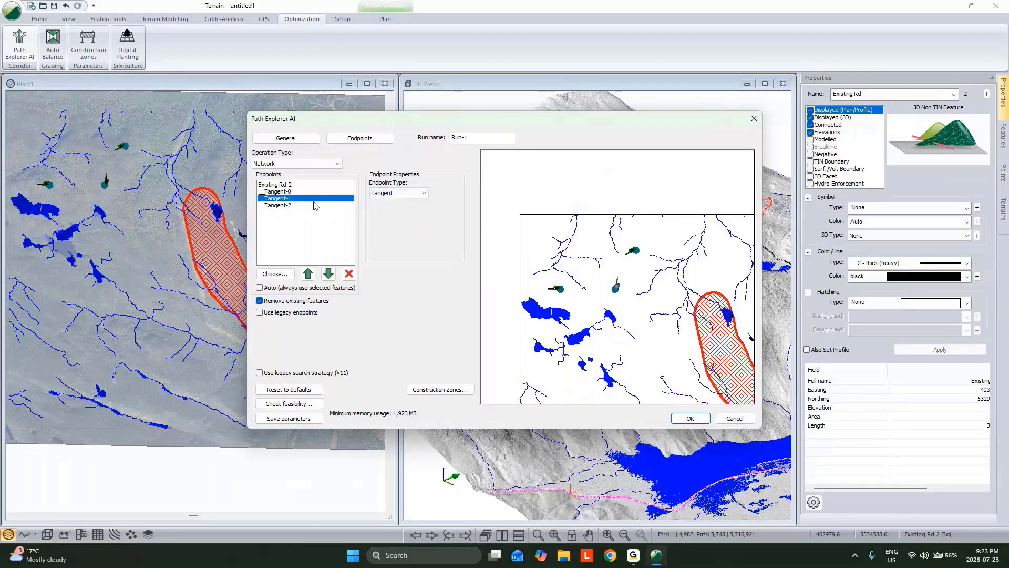
pyautogui.click(313, 206)
pyautogui.click(398, 193)
pyautogui.click(383, 207)
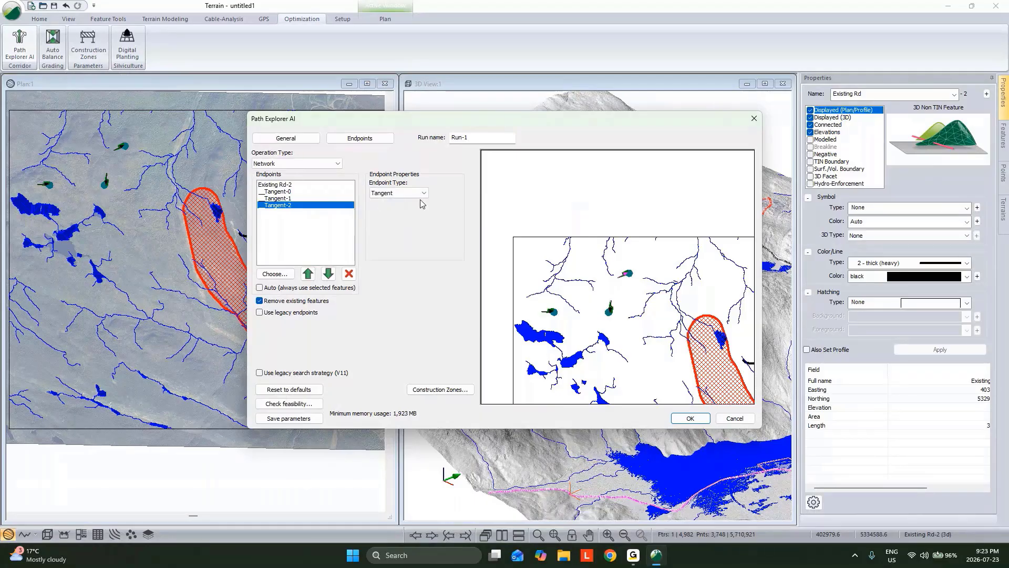
# Create a No-Go Polygons construction zone set named Critical Habitat containing the feature Critical_Habitat-0
pyautogui.click(447, 395)
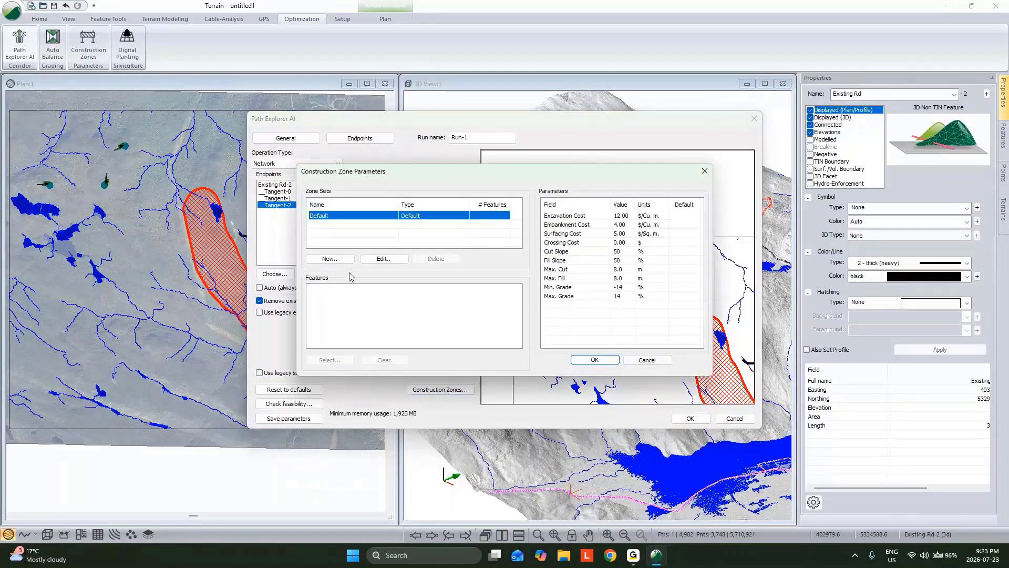
pyautogui.click(330, 258)
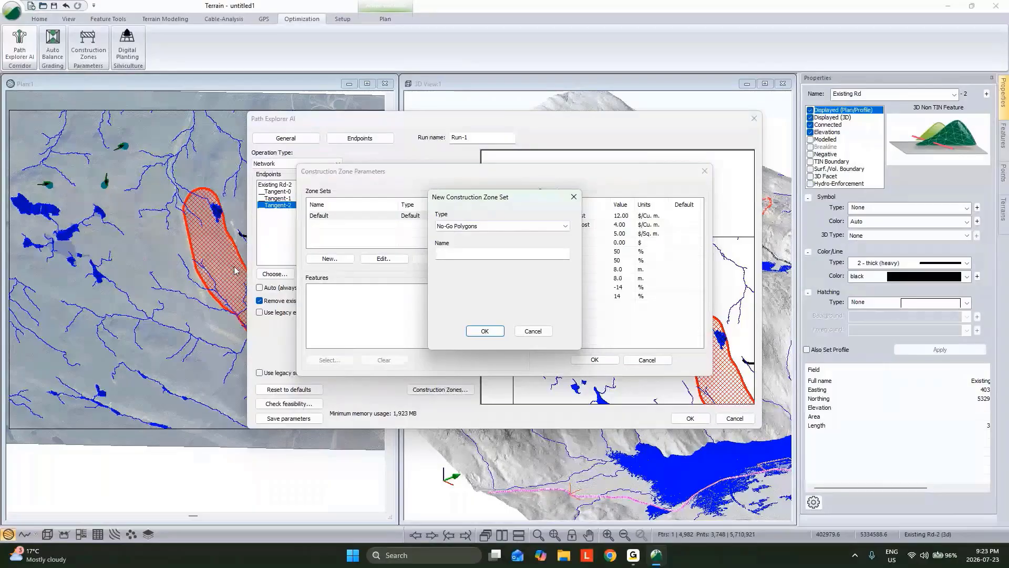
pyautogui.click(460, 252)
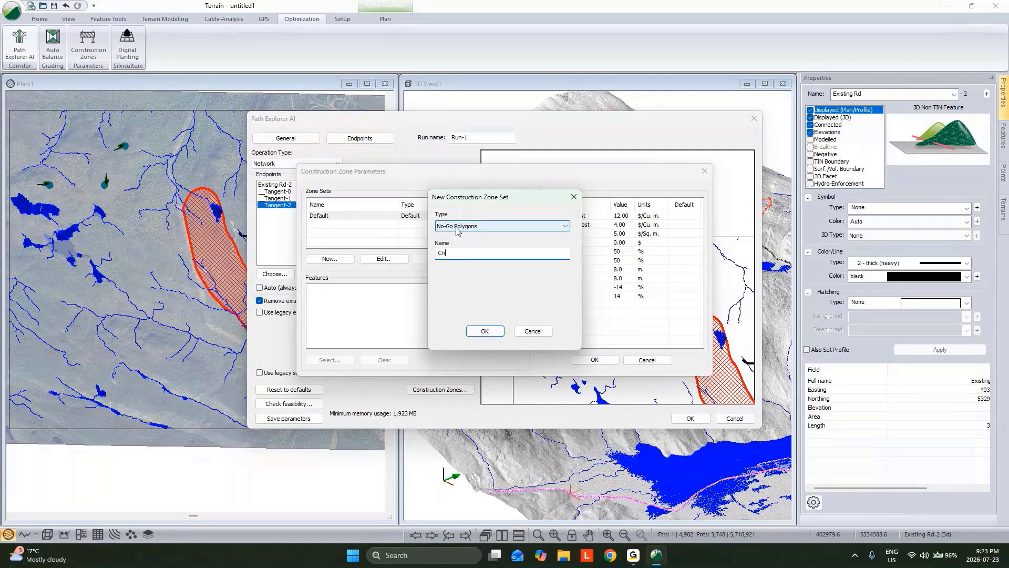
pyautogui.write('tical Habitat')
pyautogui.click(485, 330)
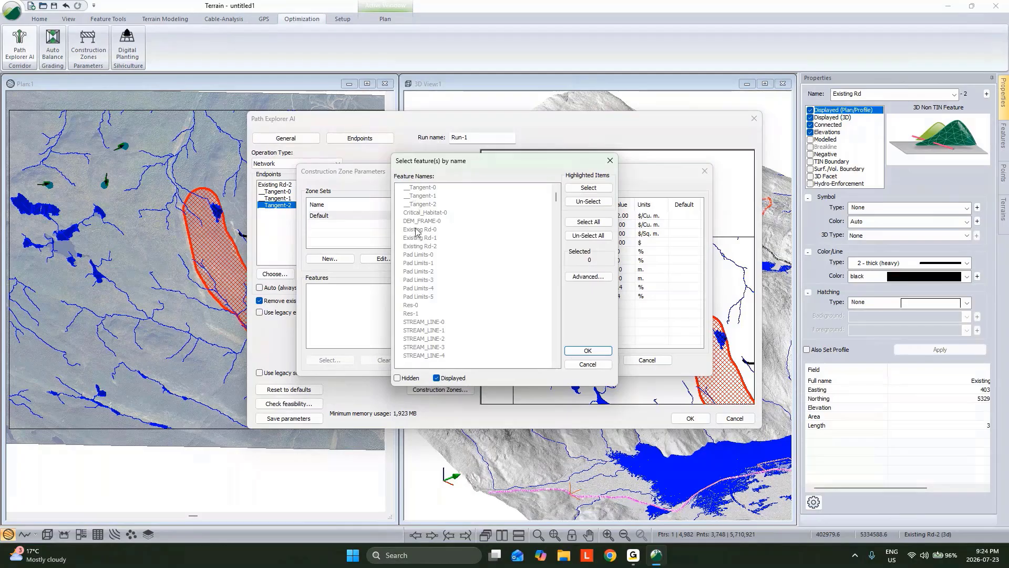
pyautogui.click(424, 214)
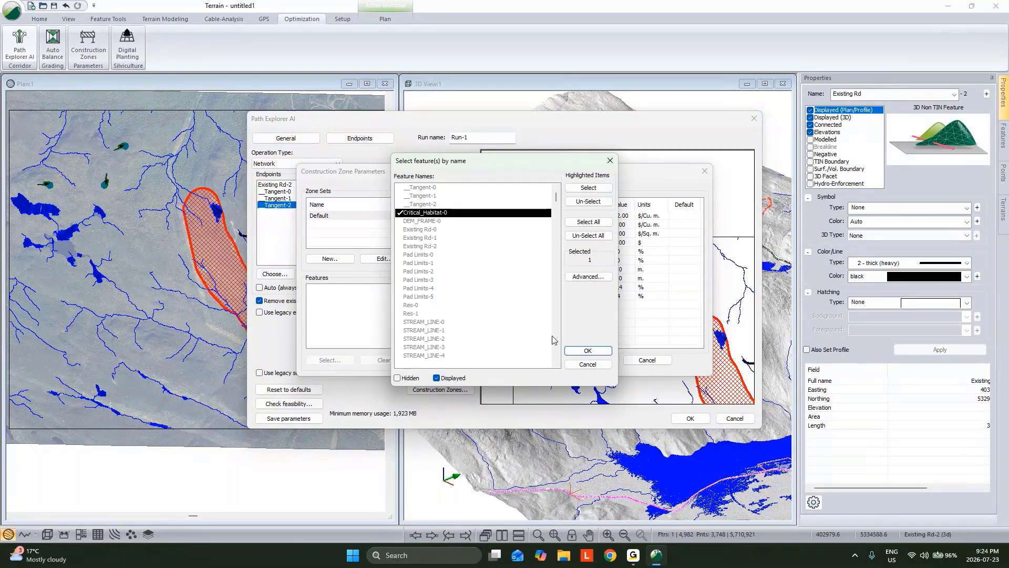
pyautogui.click(587, 350)
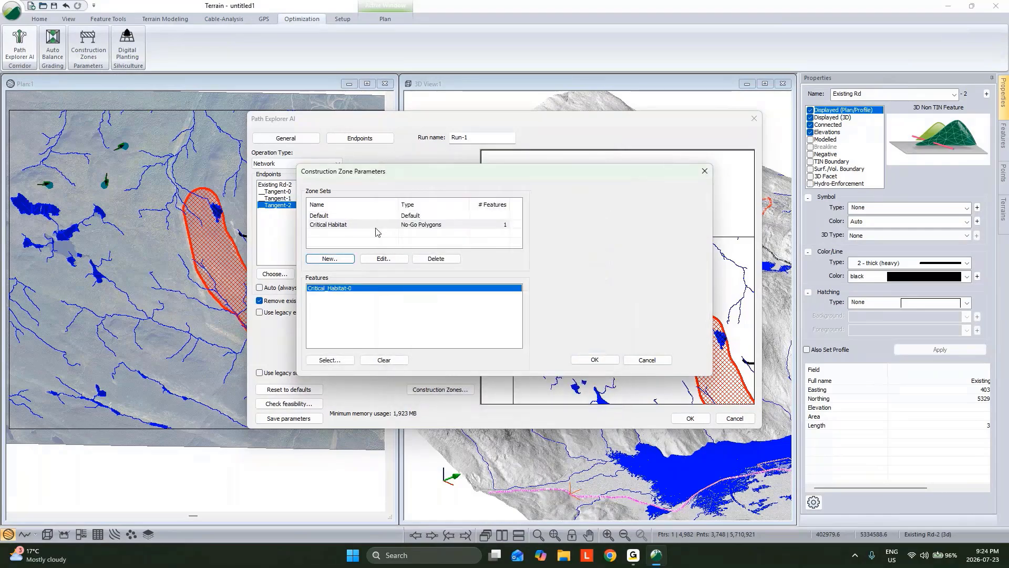
# Create a Polygons construction zone set named Res containing the features Res-0 and Res-1
pyautogui.click(342, 258)
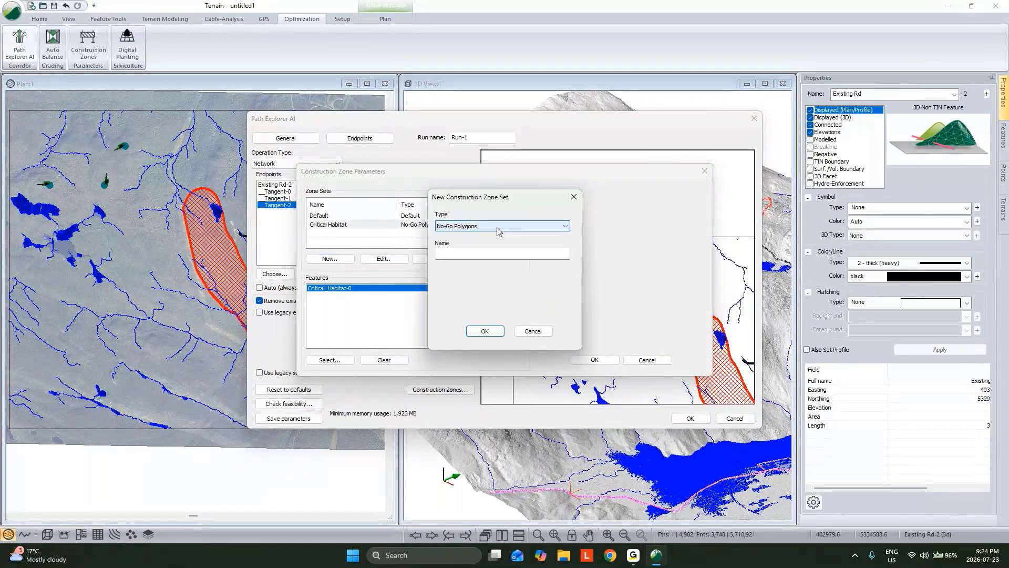
pyautogui.click(498, 227)
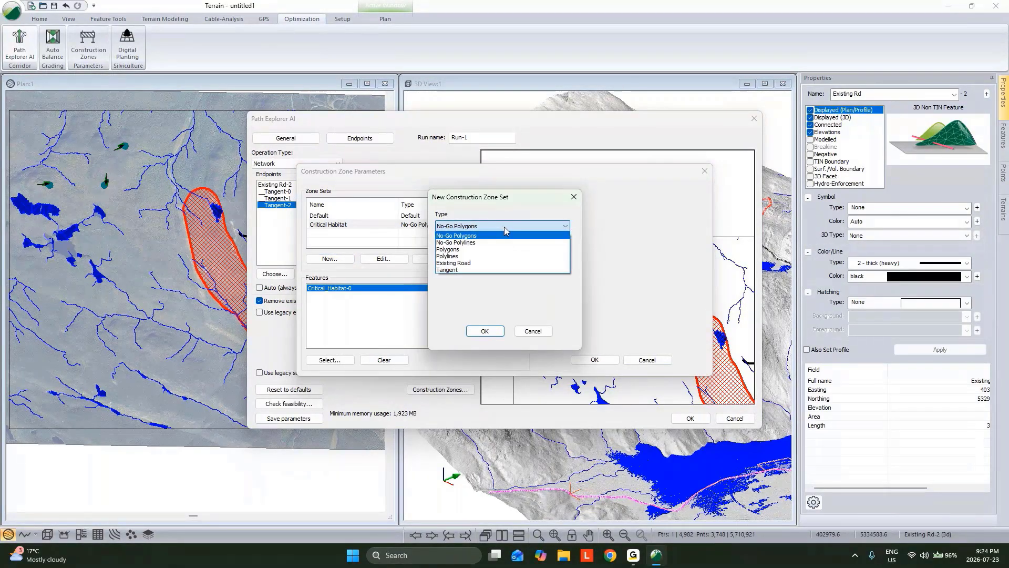
pyautogui.click(465, 250)
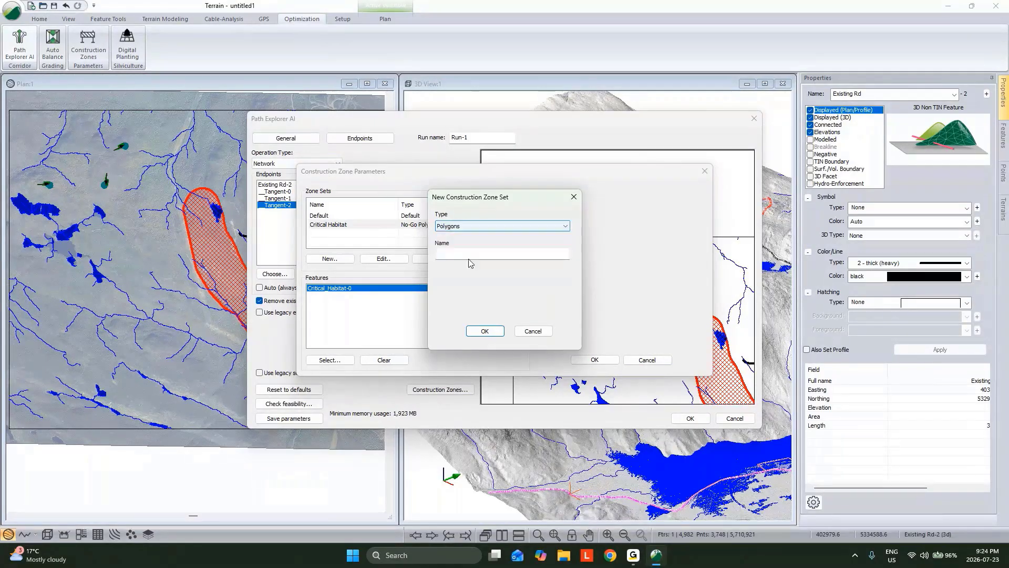
pyautogui.write('Res')
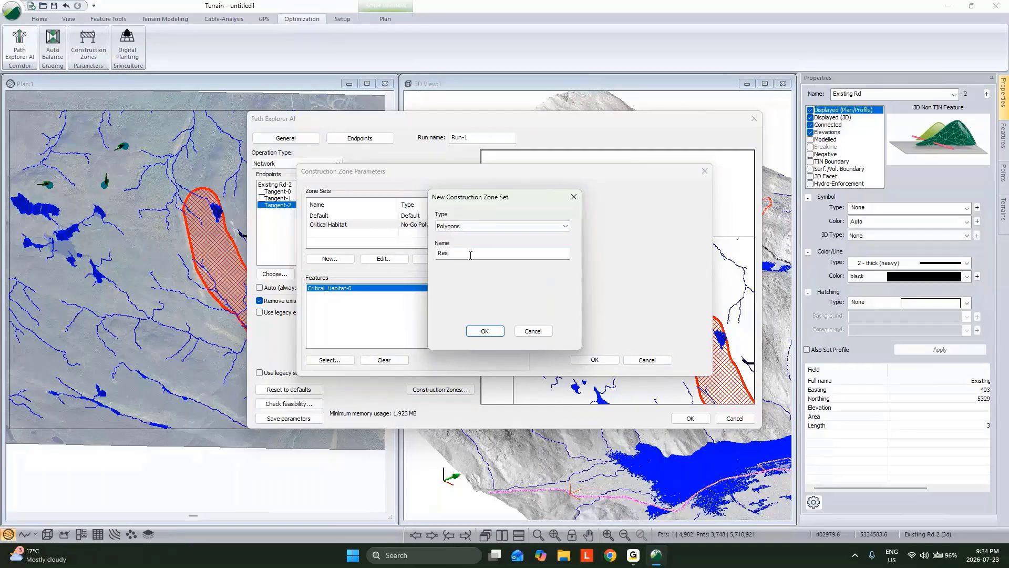
pyautogui.click(486, 335)
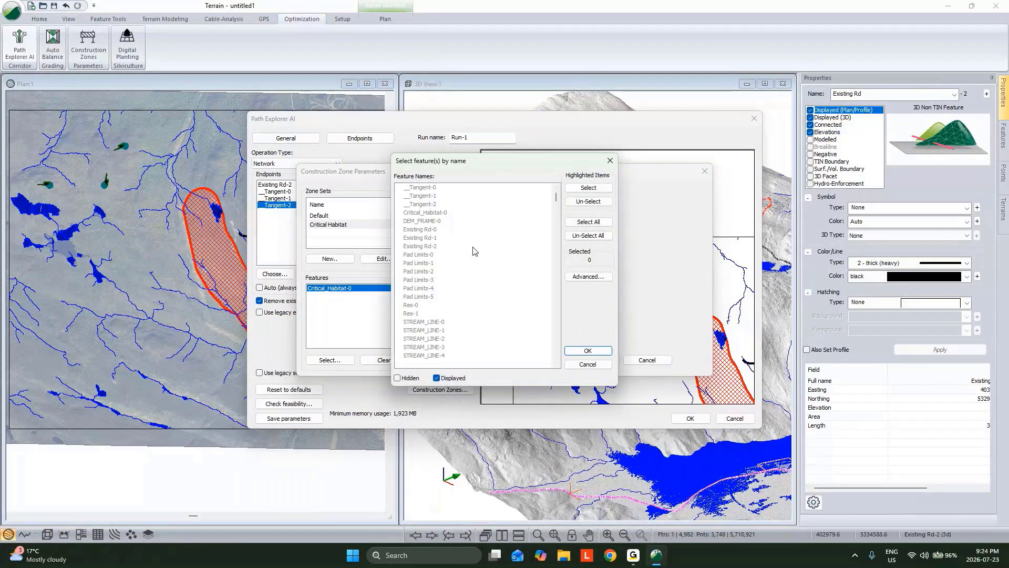
pyautogui.click(409, 305)
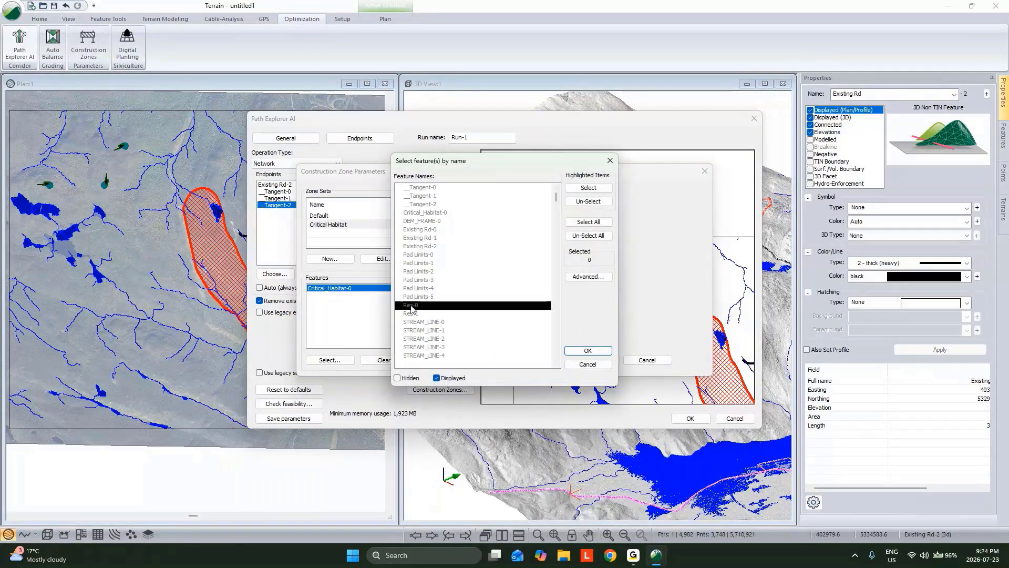
pyautogui.click(587, 351)
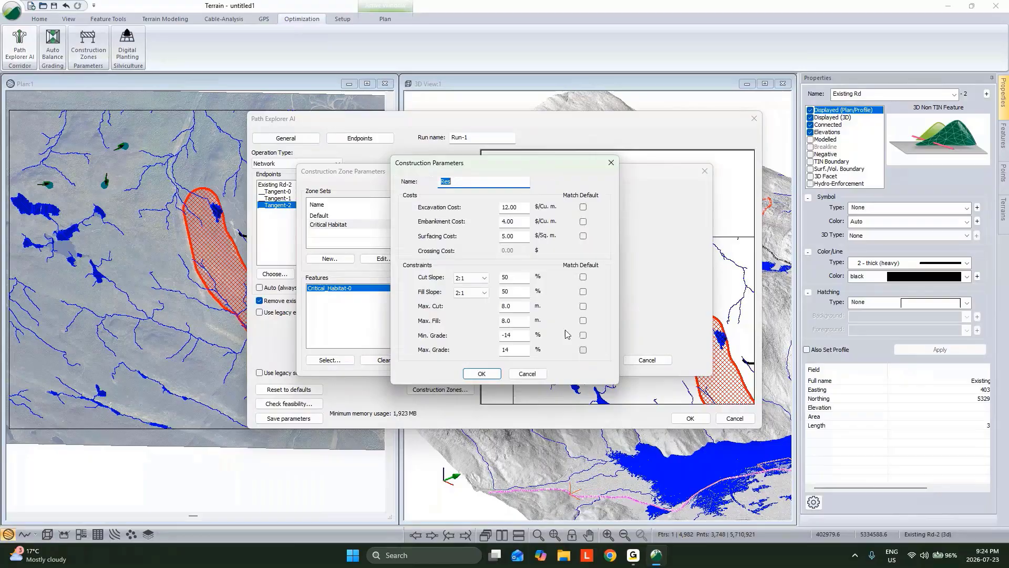
# Make the Res zone match the default excavation and embankment costs and all constraints, and set its surfacing cost to 100 $/Sq. m
pyautogui.click(584, 208)
pyautogui.click(584, 223)
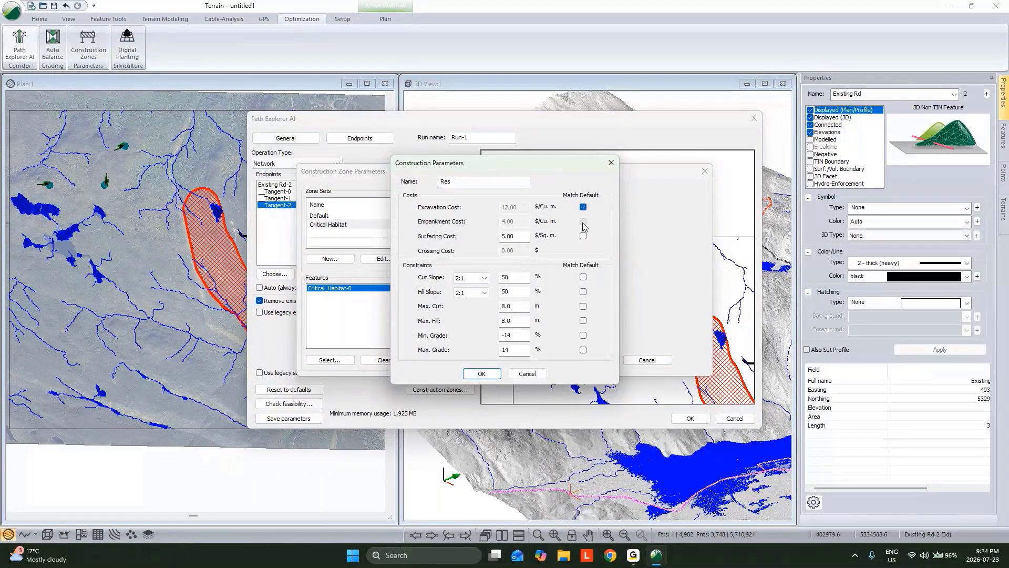
pyautogui.click(582, 277)
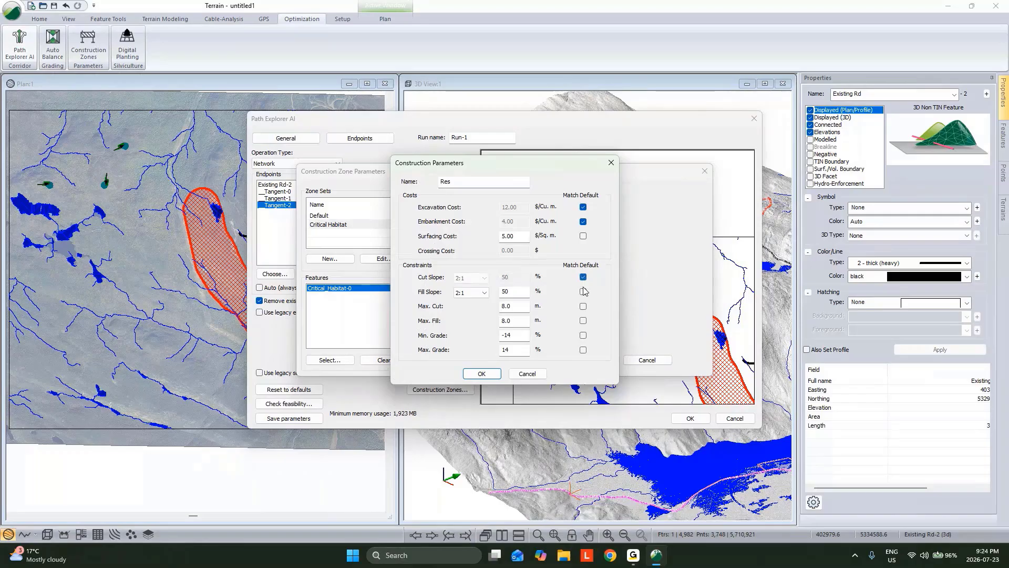
pyautogui.click(583, 291)
pyautogui.click(583, 306)
pyautogui.click(583, 320)
pyautogui.click(583, 334)
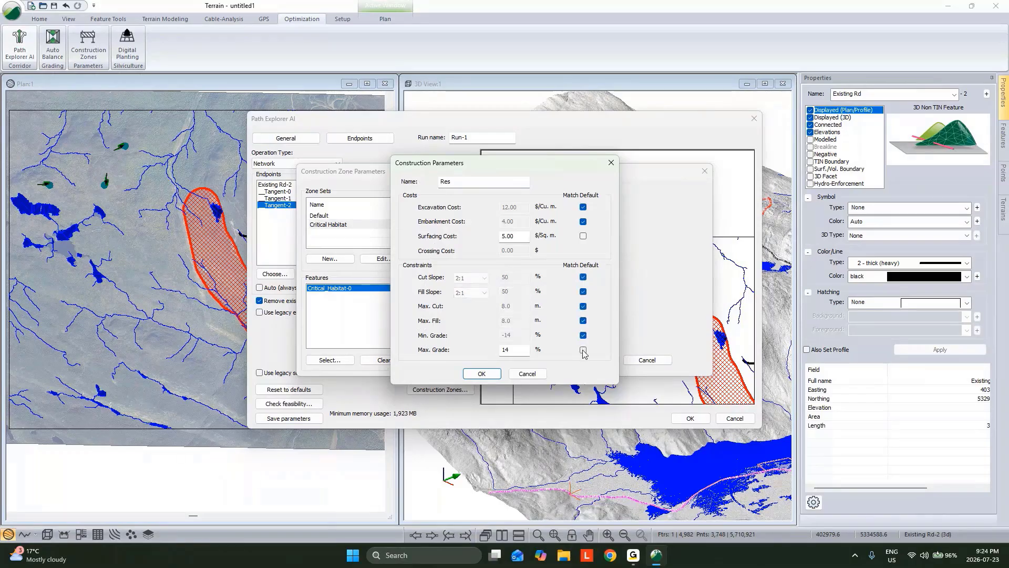
pyautogui.click(583, 351)
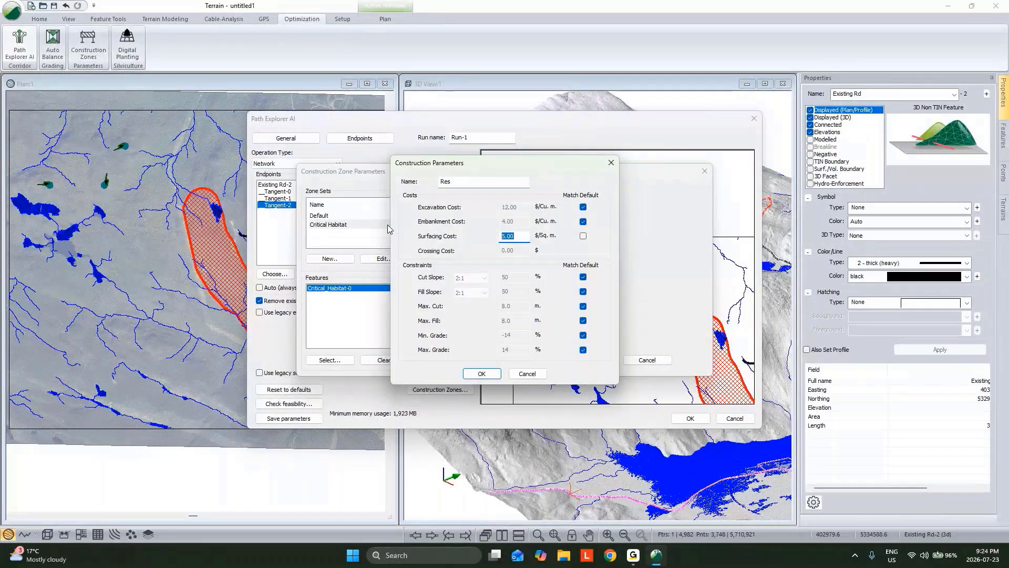
pyautogui.write('100')
pyautogui.press('Return')
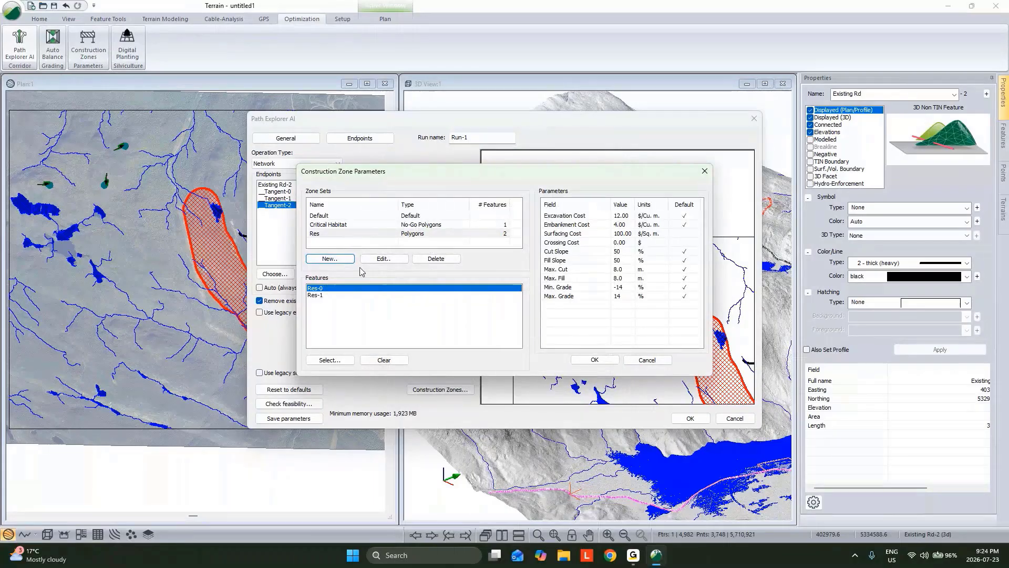
# Create a Polylines construction zone set named Streams containing all features matching STREAM* from the predefined streams and rivers layer
pyautogui.click(340, 261)
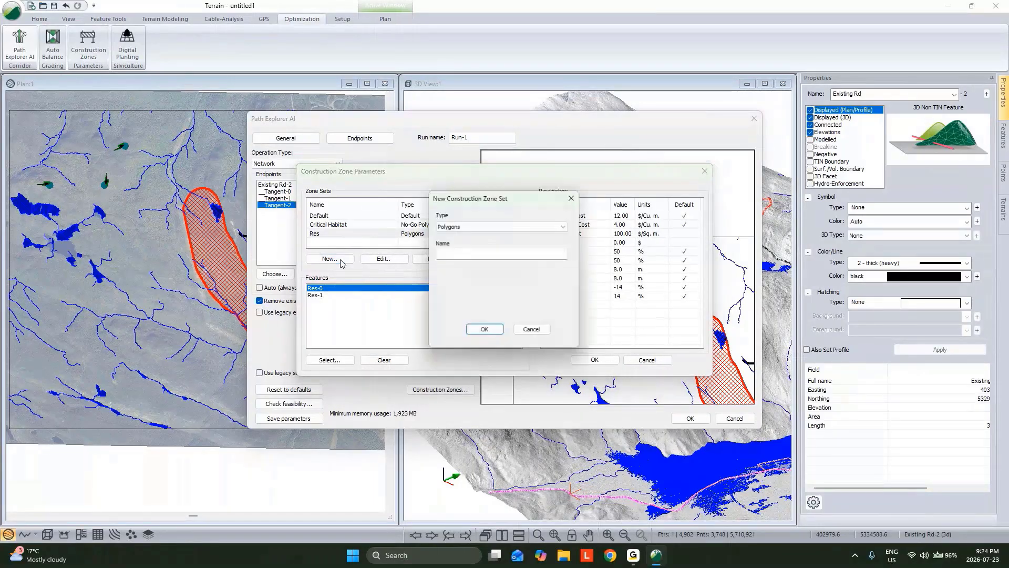
pyautogui.click(470, 227)
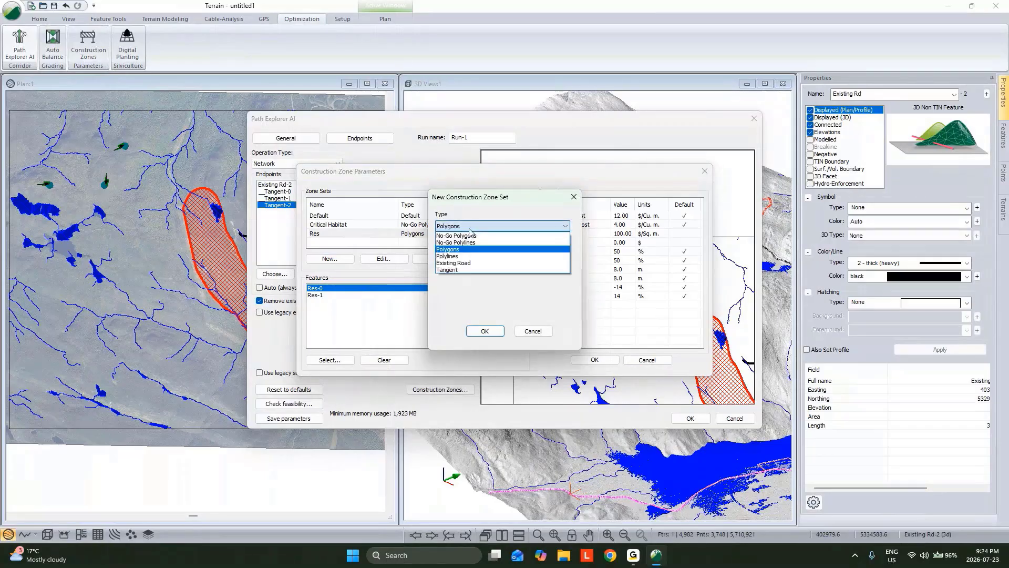
pyautogui.click(461, 257)
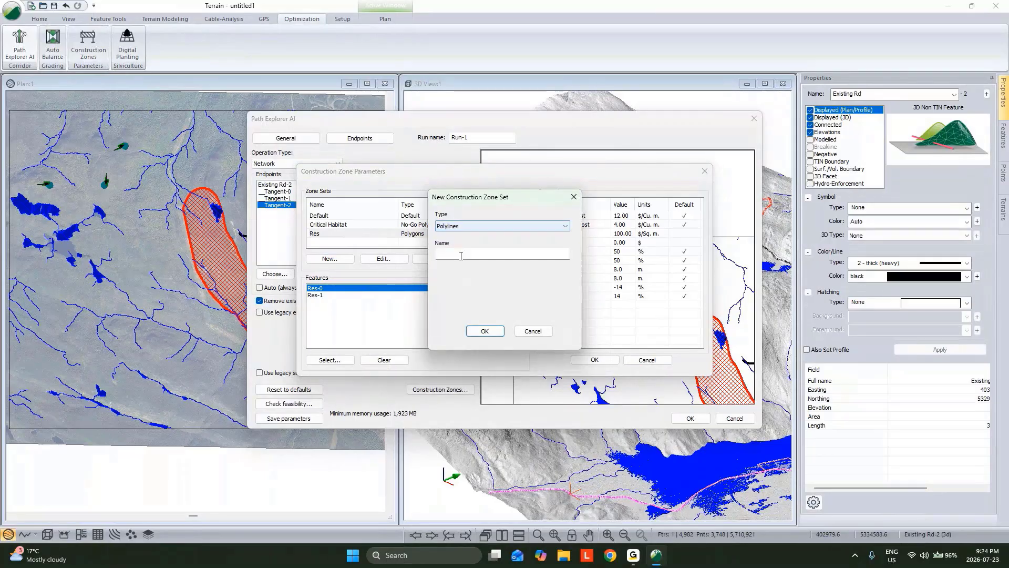
pyautogui.click(467, 254)
pyautogui.write('Streams')
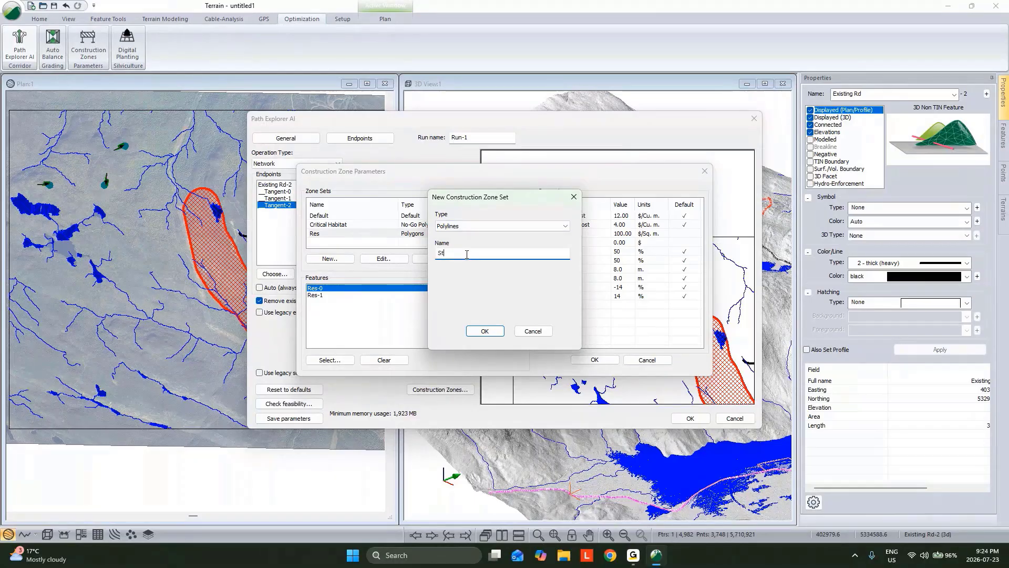
pyautogui.click(483, 331)
pyautogui.click(584, 277)
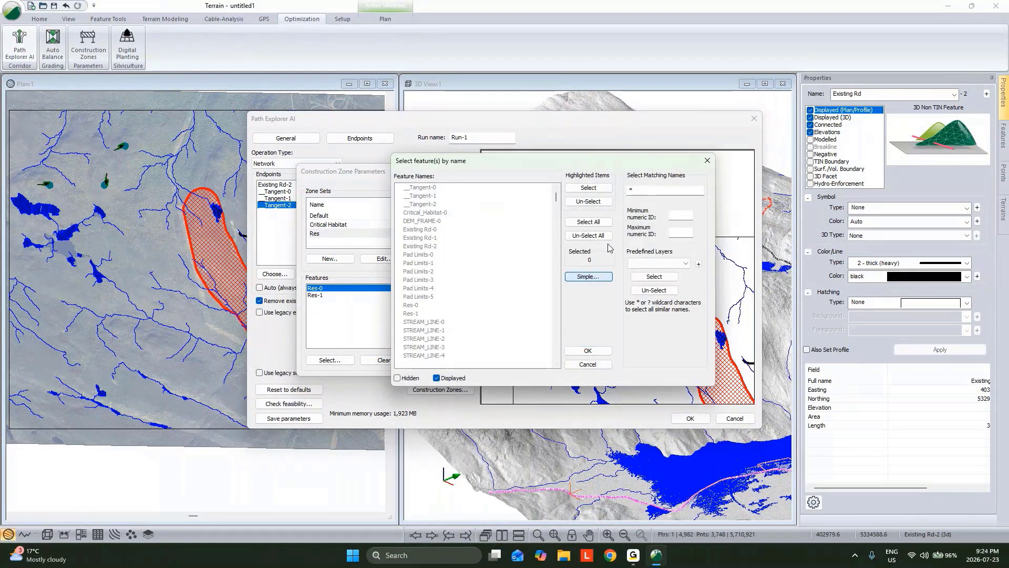
pyautogui.click(657, 263)
pyautogui.click(646, 288)
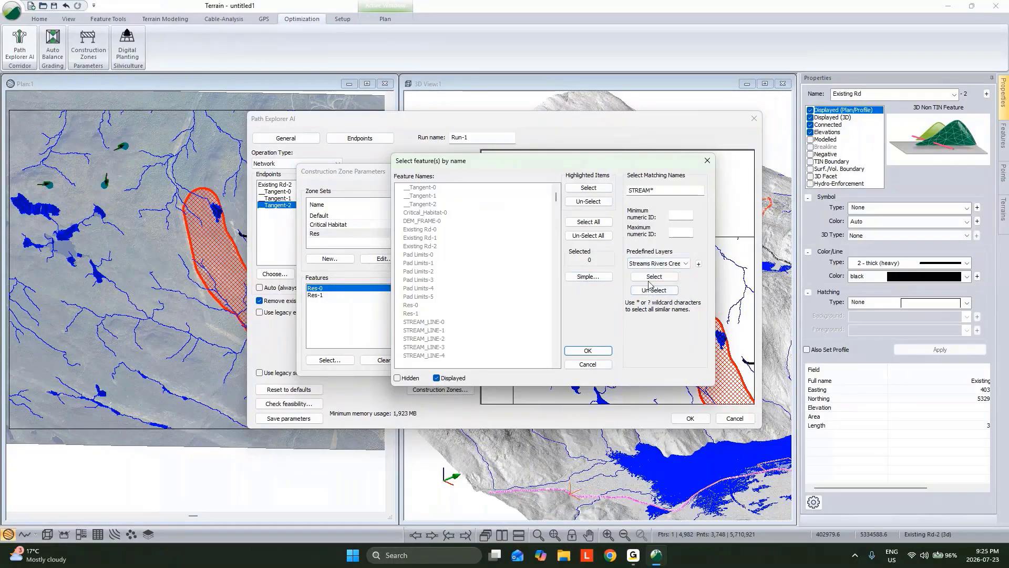
pyautogui.click(652, 279)
pyautogui.click(596, 352)
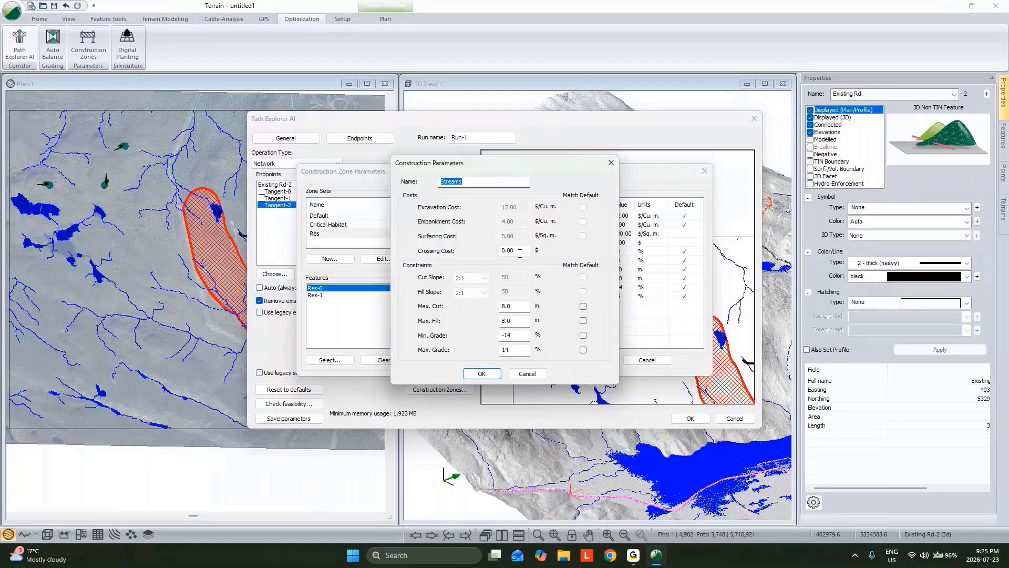
# Set the Streams zone's crossing cost to $5000 and make its maximum cut, maximum fill, minimum grade and maximum grade match the defaults
pyautogui.doubleClick(519, 251)
pyautogui.write('5000')
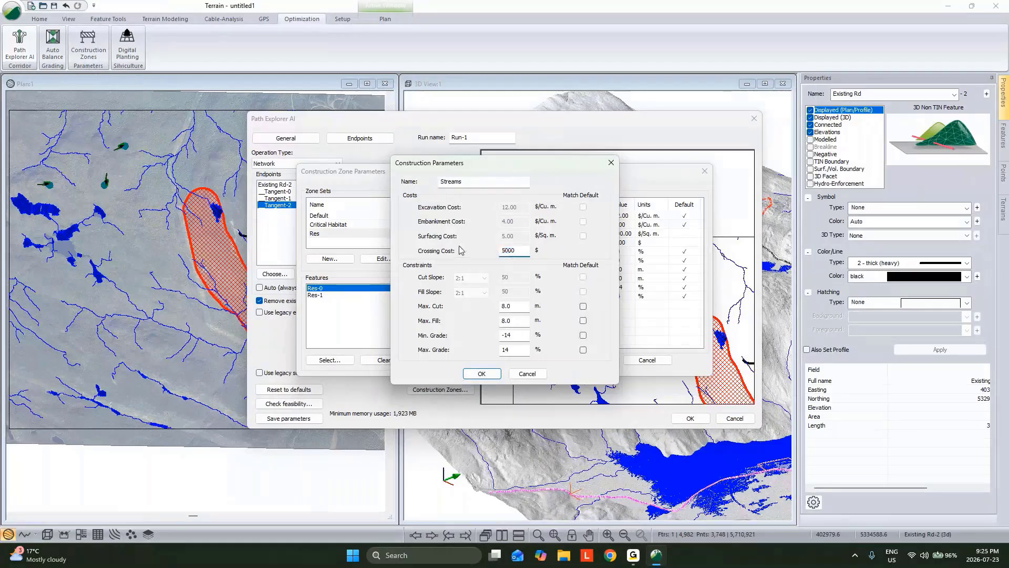
pyautogui.click(583, 305)
pyautogui.click(583, 320)
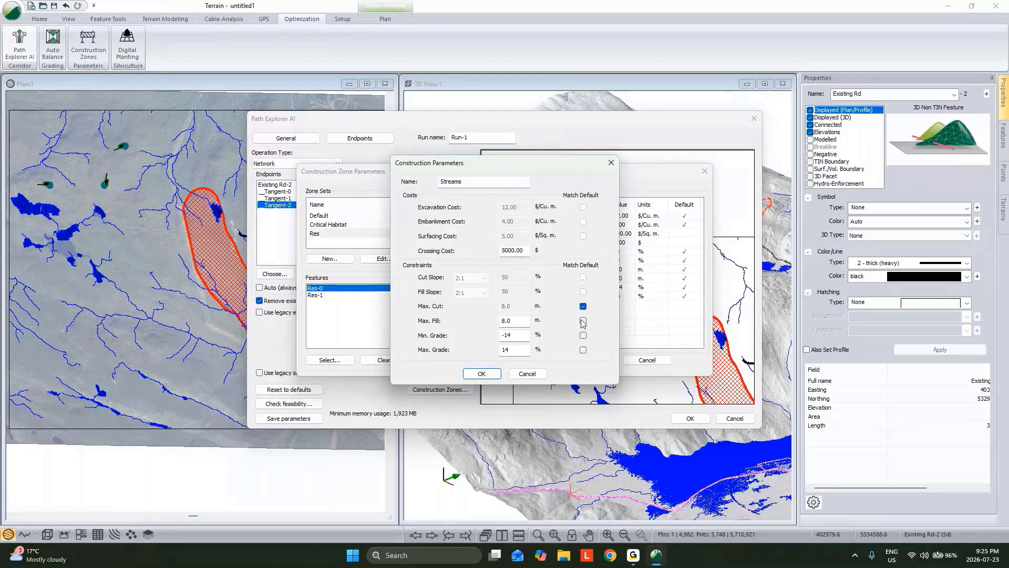
pyautogui.click(582, 334)
pyautogui.click(583, 349)
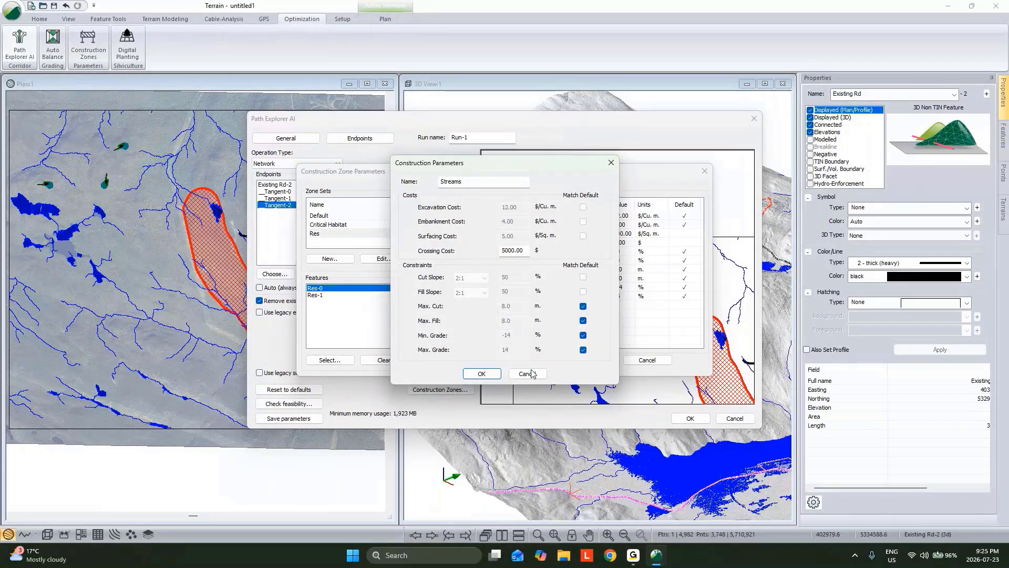
pyautogui.click(481, 374)
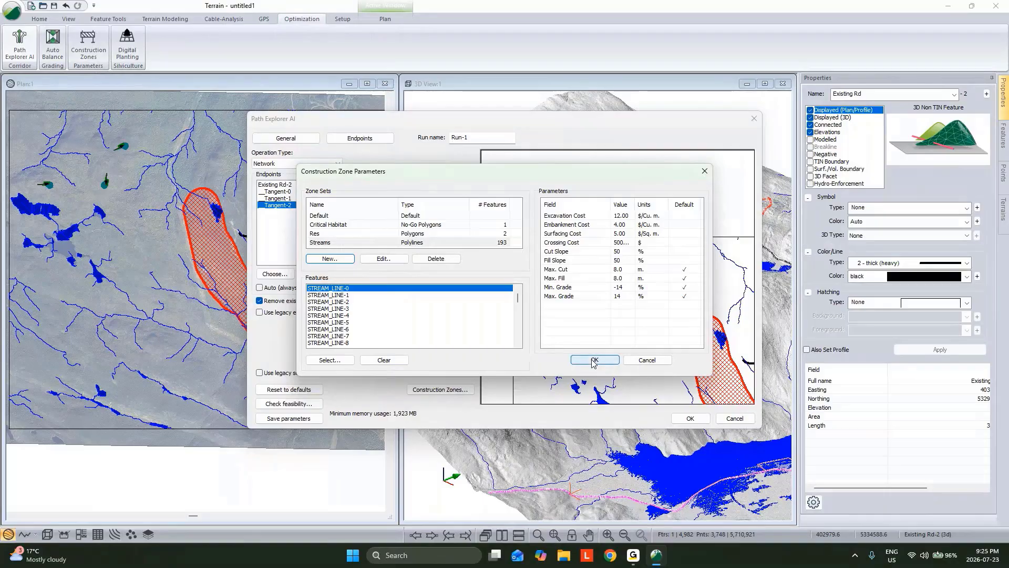
pyautogui.click(341, 258)
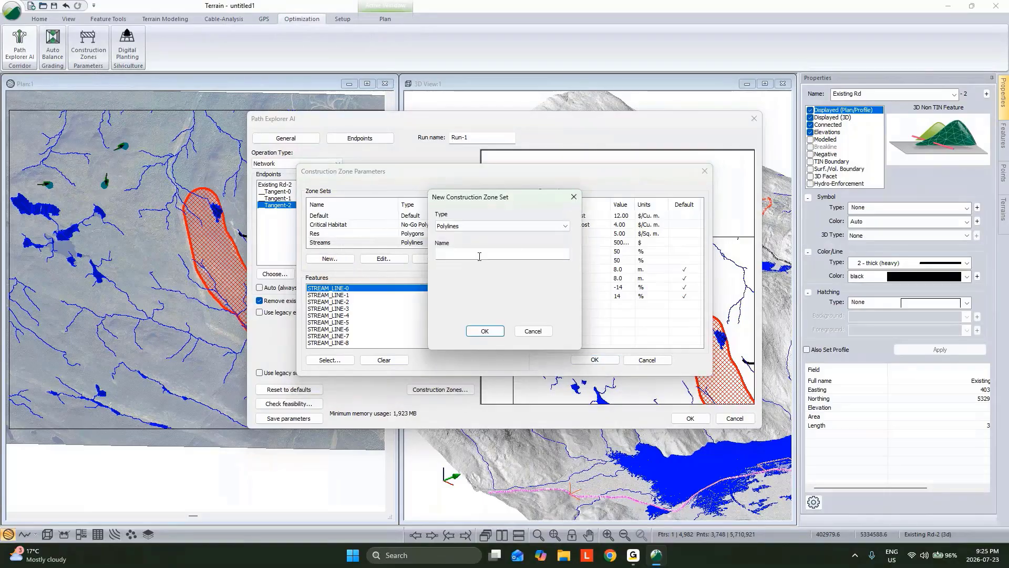
pyautogui.click(502, 232)
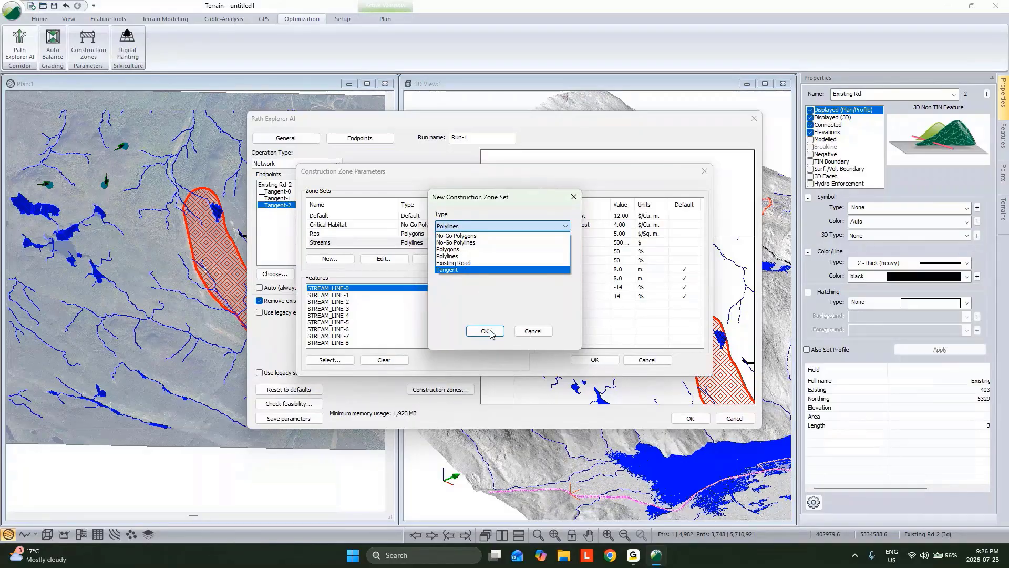
pyautogui.click(518, 333)
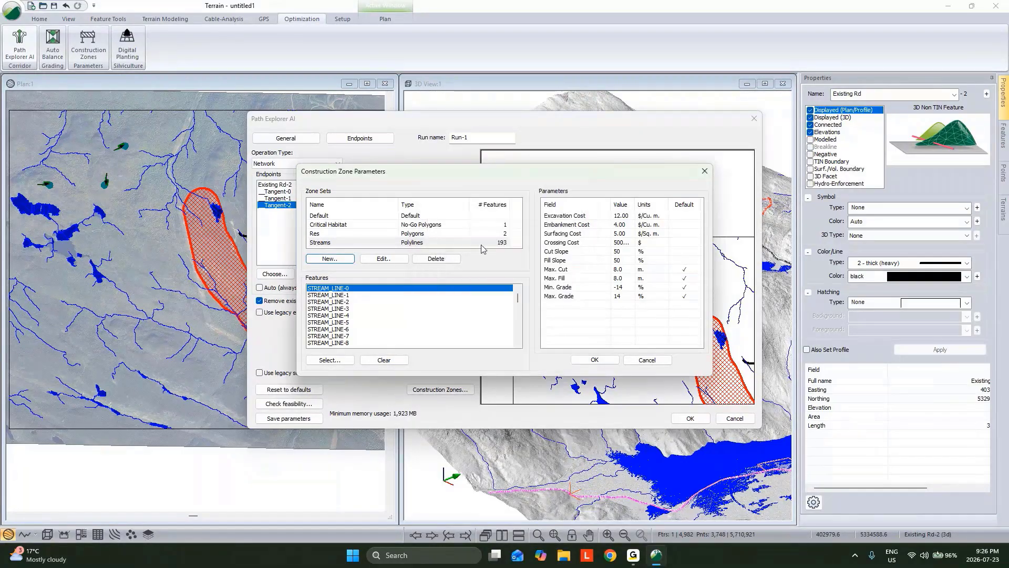
# Accept the construction zones and run the Run-1 network path optimization, allowing merged parameters where zones intersect
pyautogui.click(595, 360)
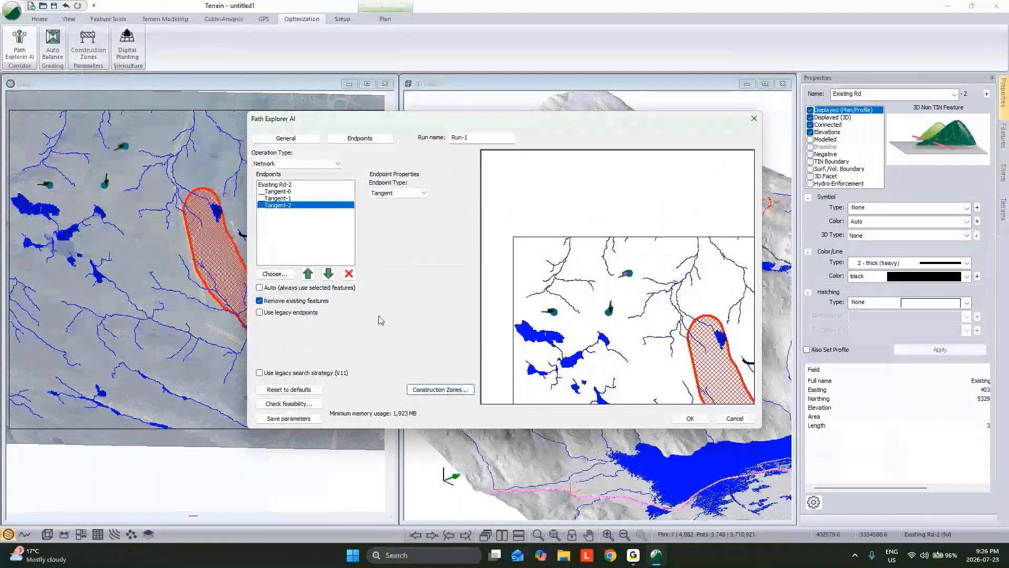
pyautogui.click(690, 418)
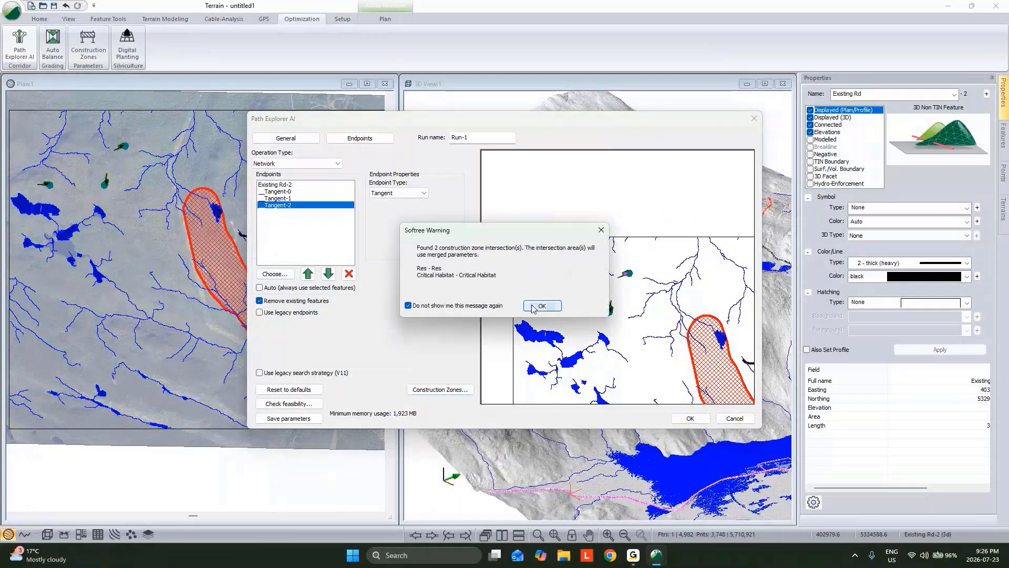
pyautogui.click(542, 306)
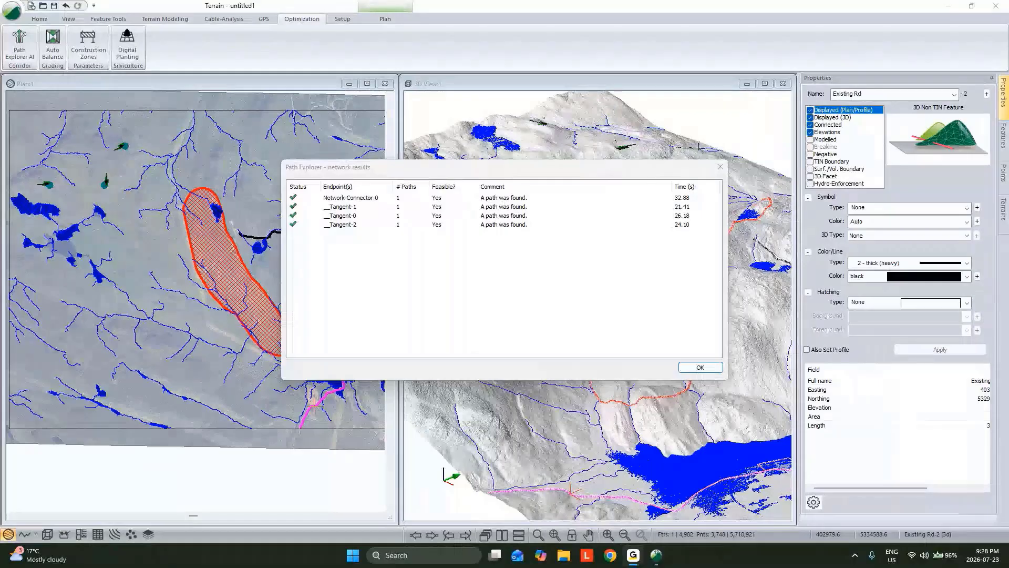
pyautogui.click(700, 367)
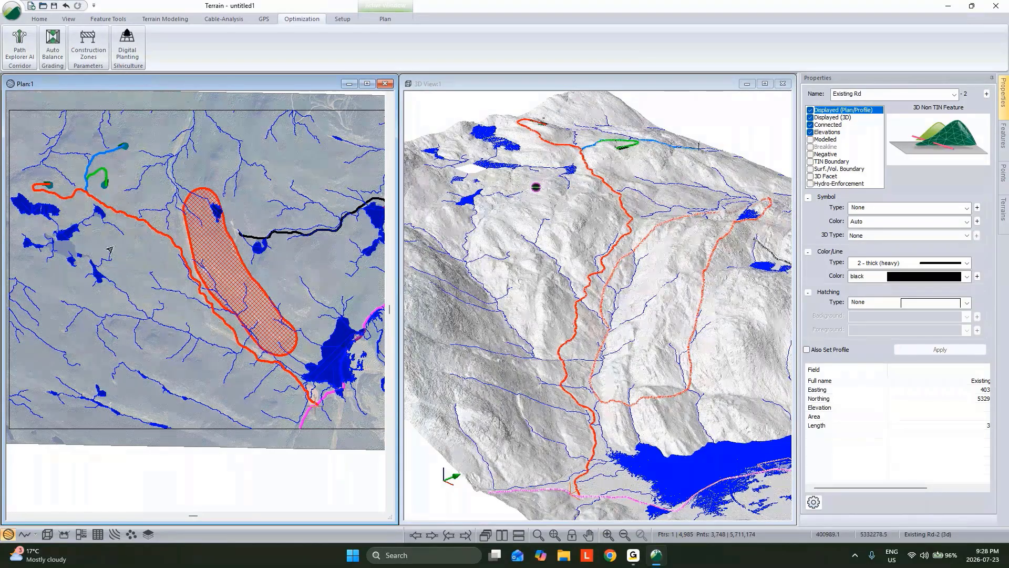
# Inspect the properties of the optimized road paths in plan, widening the Field column to show the complete values and units
pyautogui.click(152, 225)
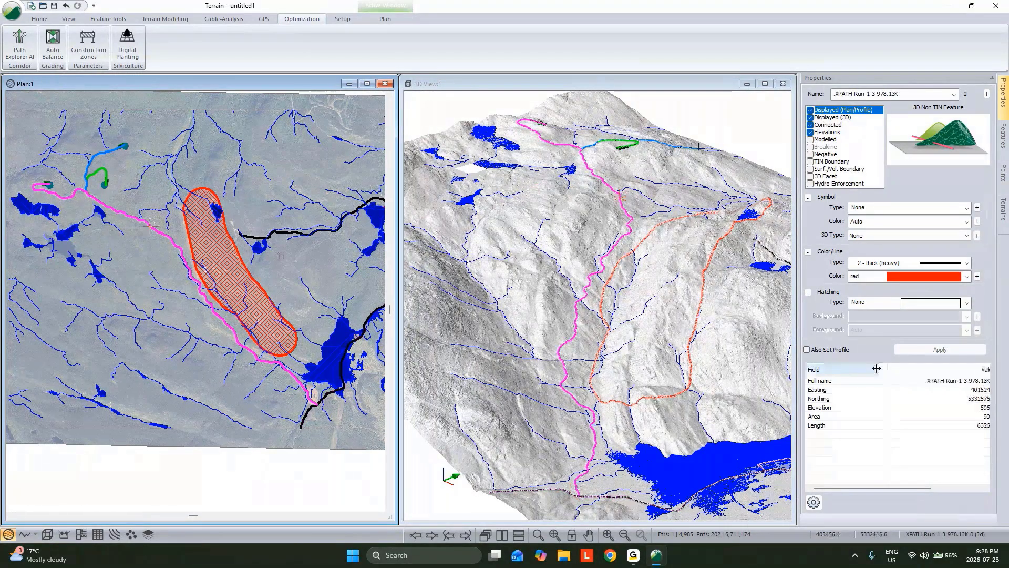
pyautogui.moveTo(877, 369); pyautogui.dragTo(848, 381)
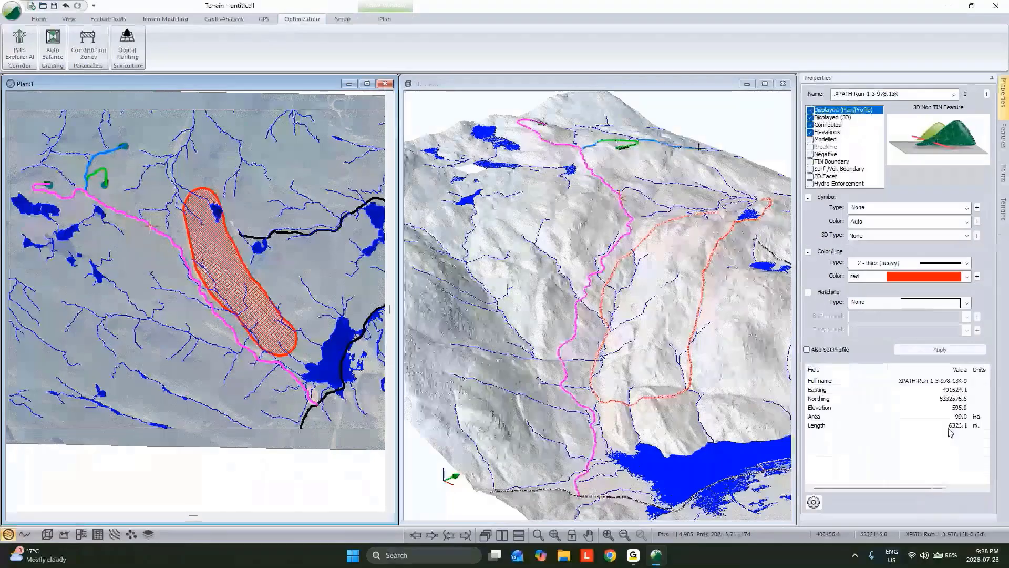
pyautogui.click(98, 155)
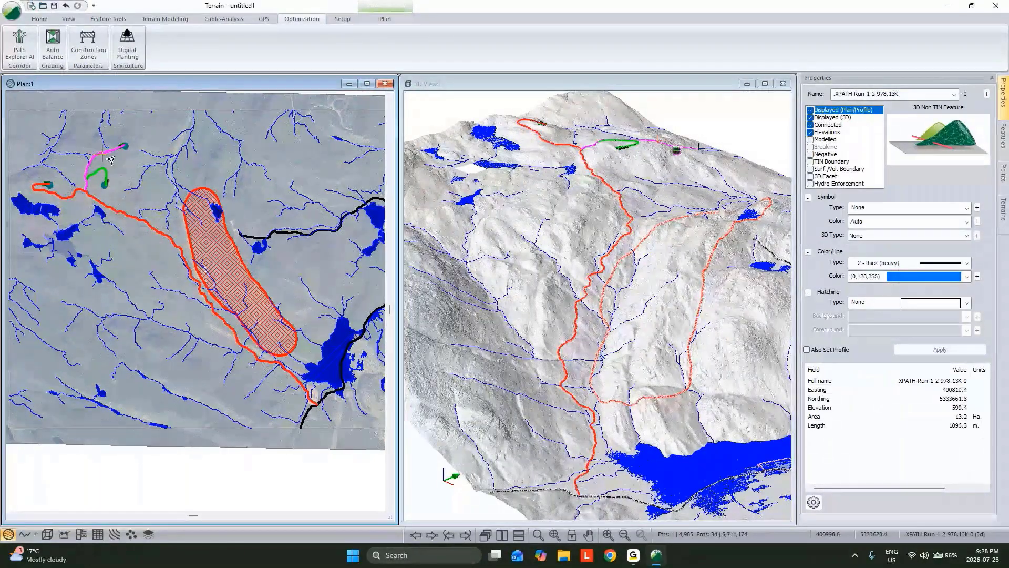
pyautogui.click(101, 173)
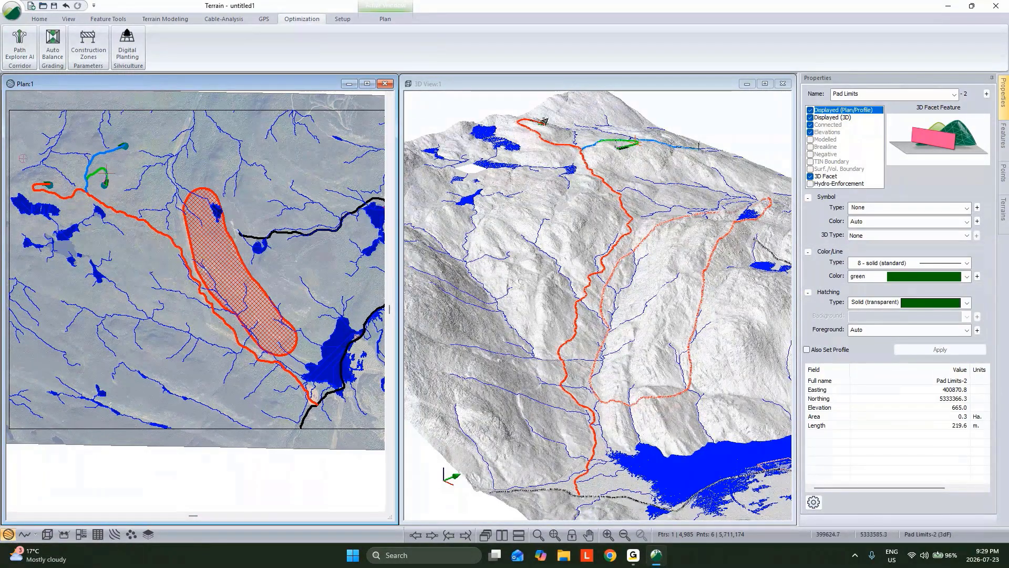
pyautogui.click(77, 194)
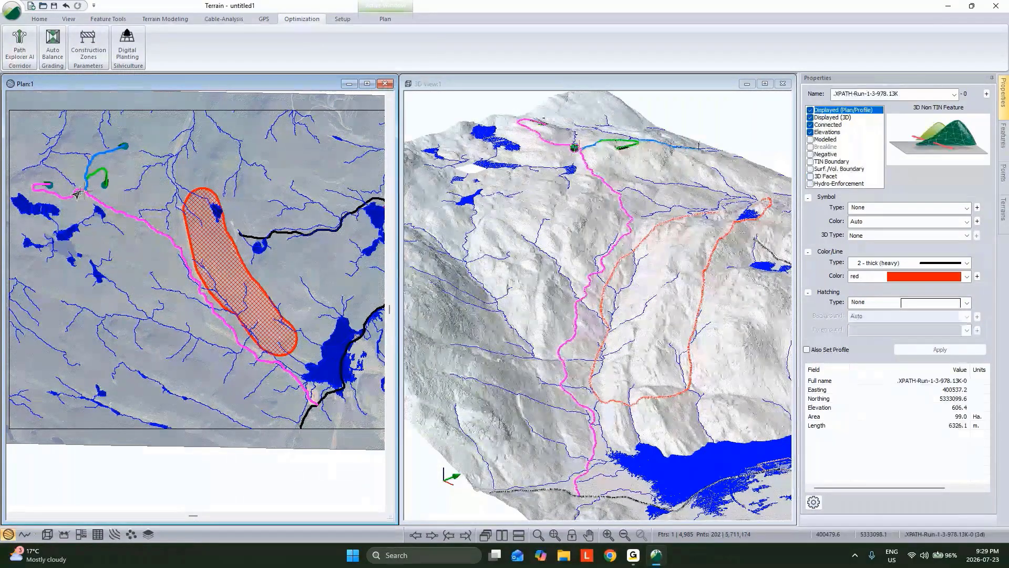
# Save the terrain model as topo in the Wind Webinar\Small folder
pyautogui.hotkey('ctrl', 's')
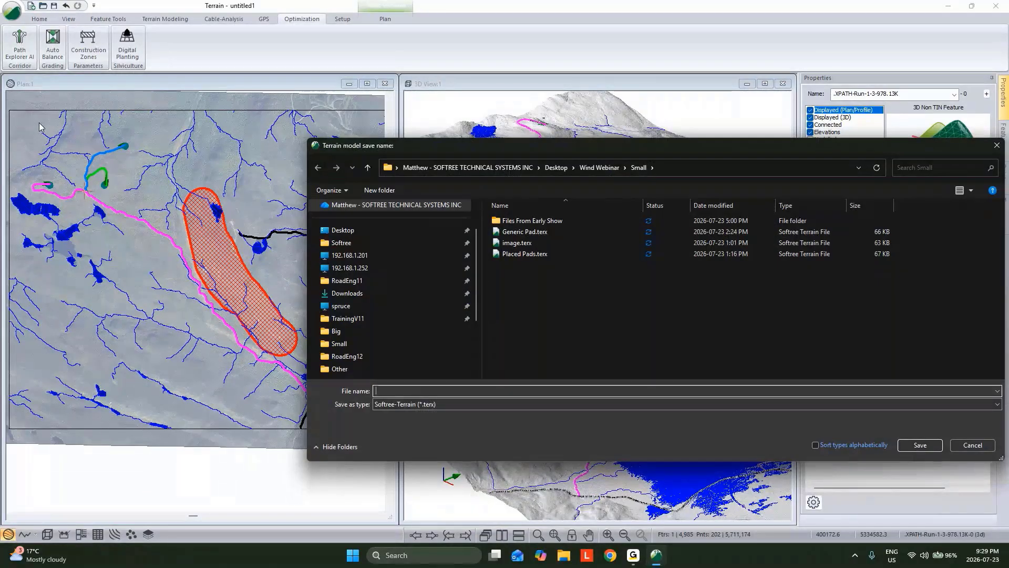
pyautogui.write('topo')
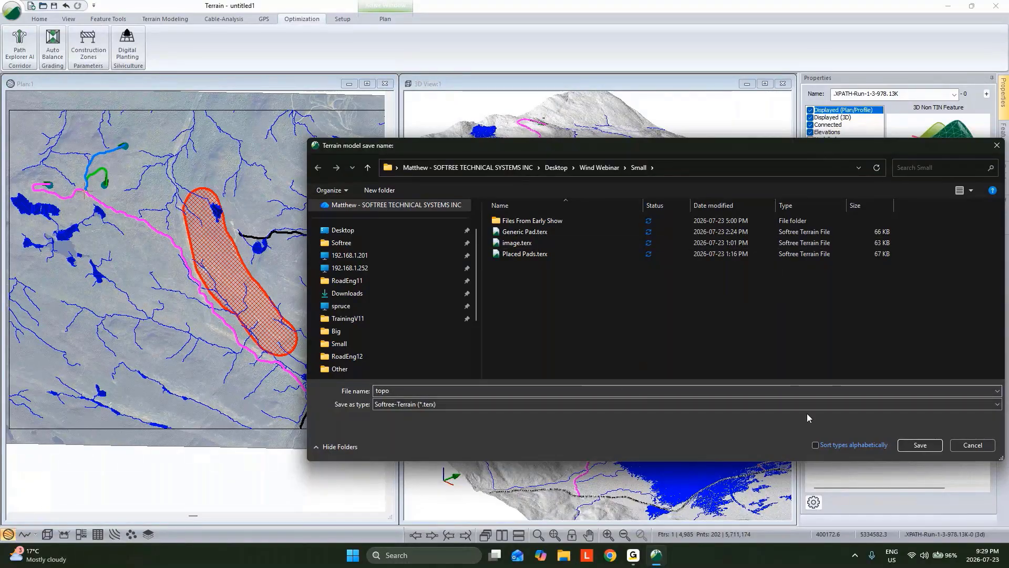
pyautogui.click(919, 445)
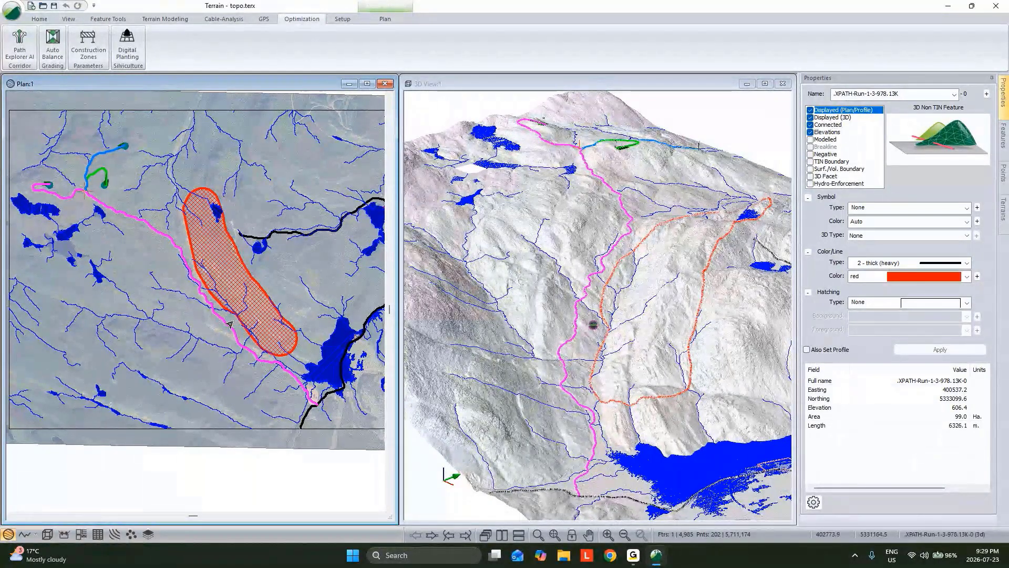
# Switch to Location and create a new design using topo.terx from Desktop\Wind Webinar\Small as the original ground surface
pyautogui.click(946, 9)
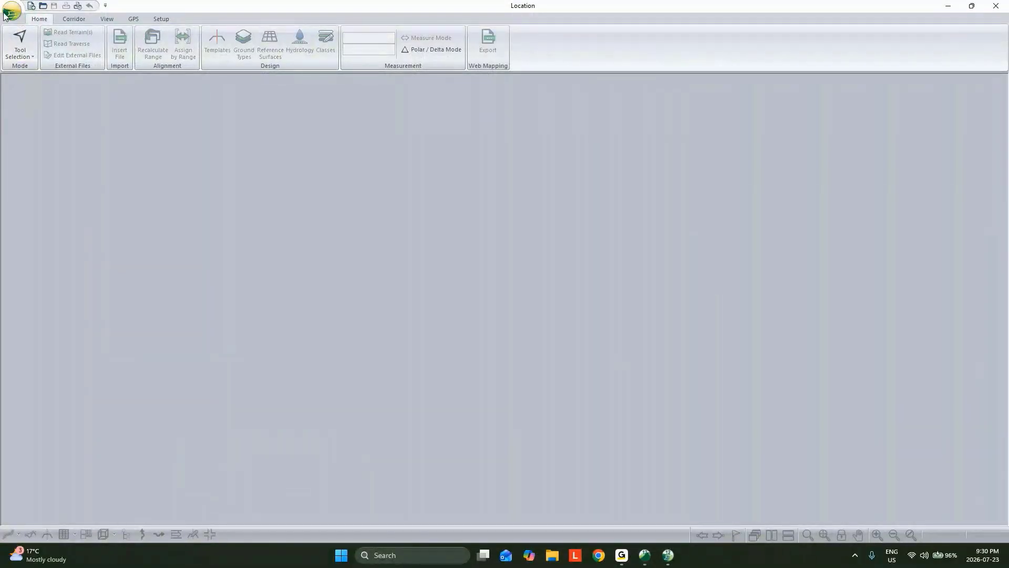
pyautogui.click(5, 14)
pyautogui.click(38, 36)
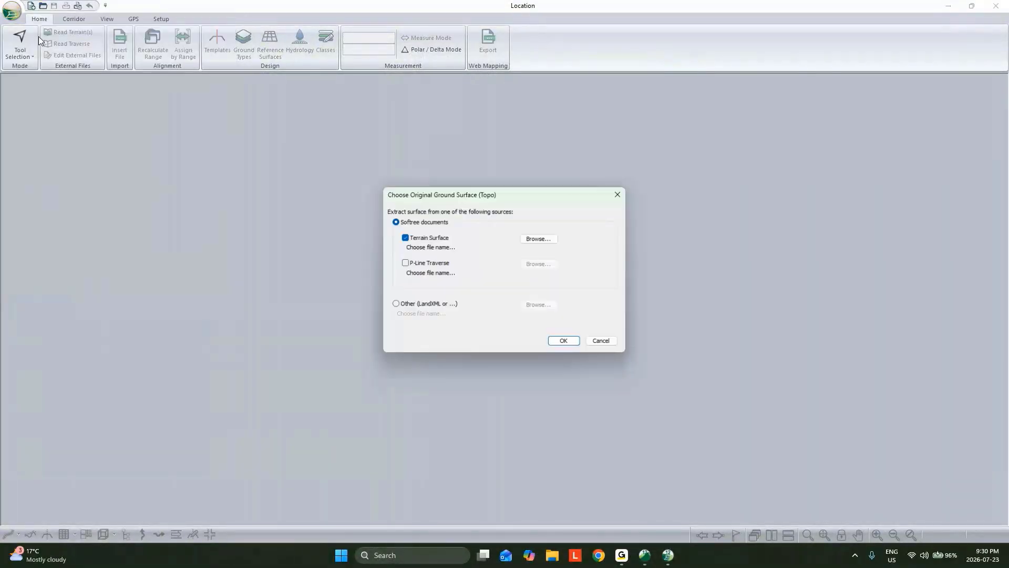
pyautogui.click(539, 239)
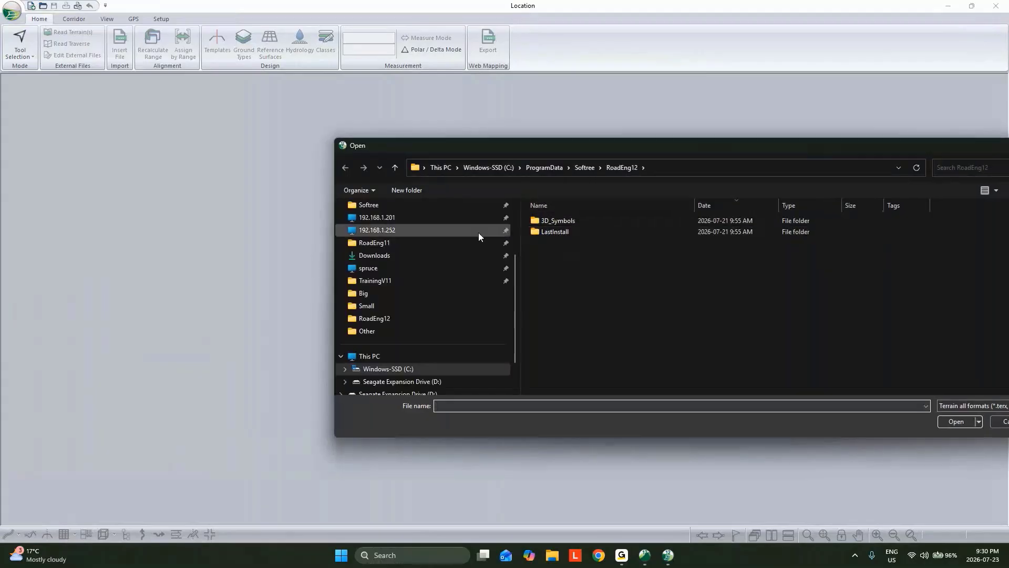
pyautogui.scroll(2, 404, 280)
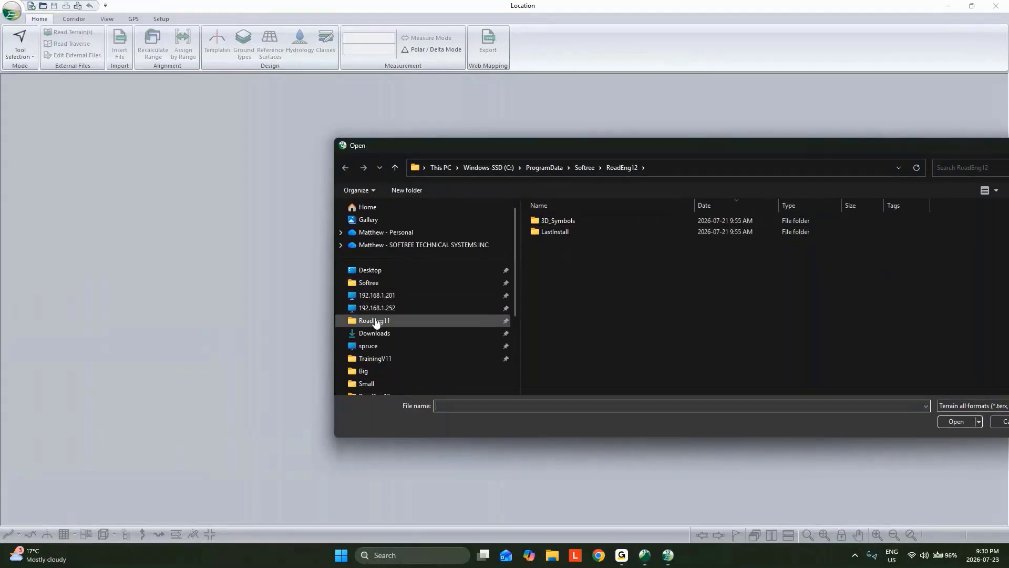
pyautogui.click(379, 270)
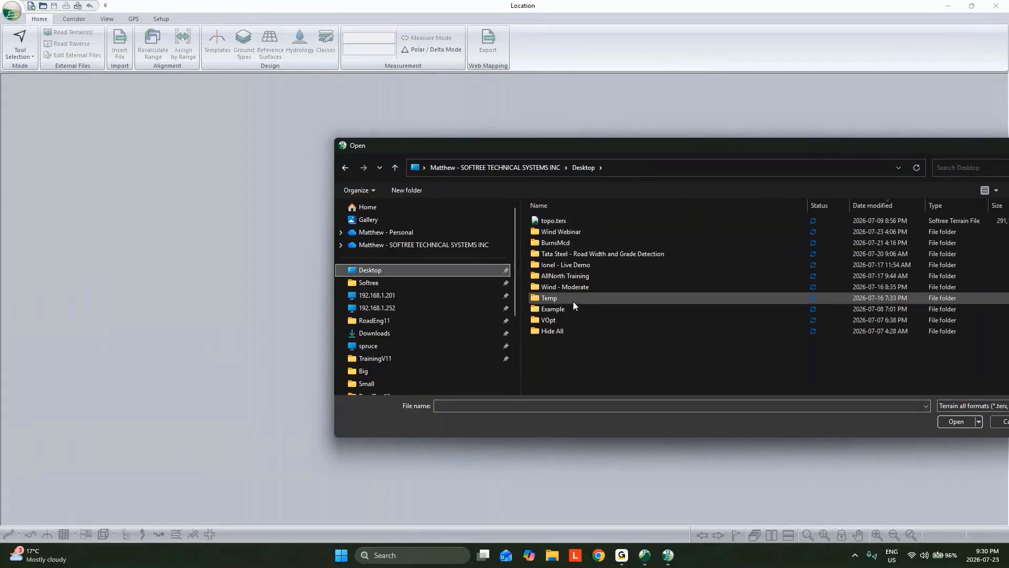
pyautogui.doubleClick(564, 231)
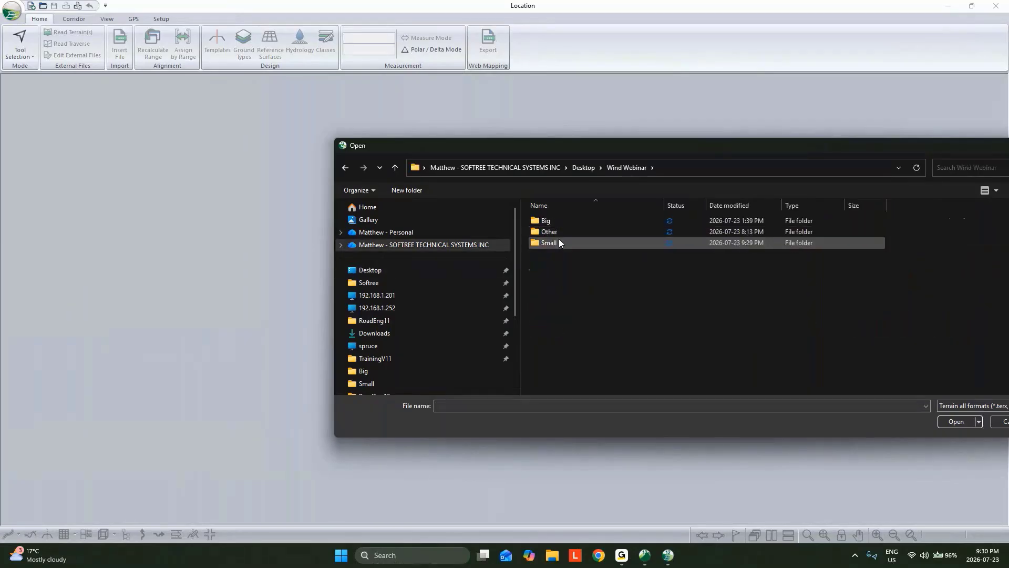
pyautogui.doubleClick(559, 239)
pyautogui.click(554, 264)
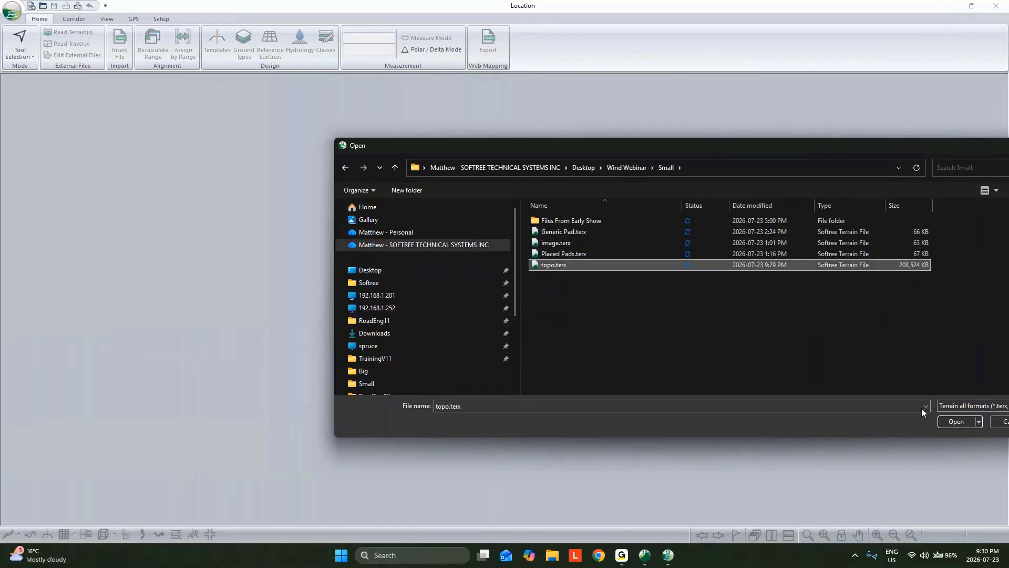
pyautogui.click(955, 421)
pyautogui.click(560, 341)
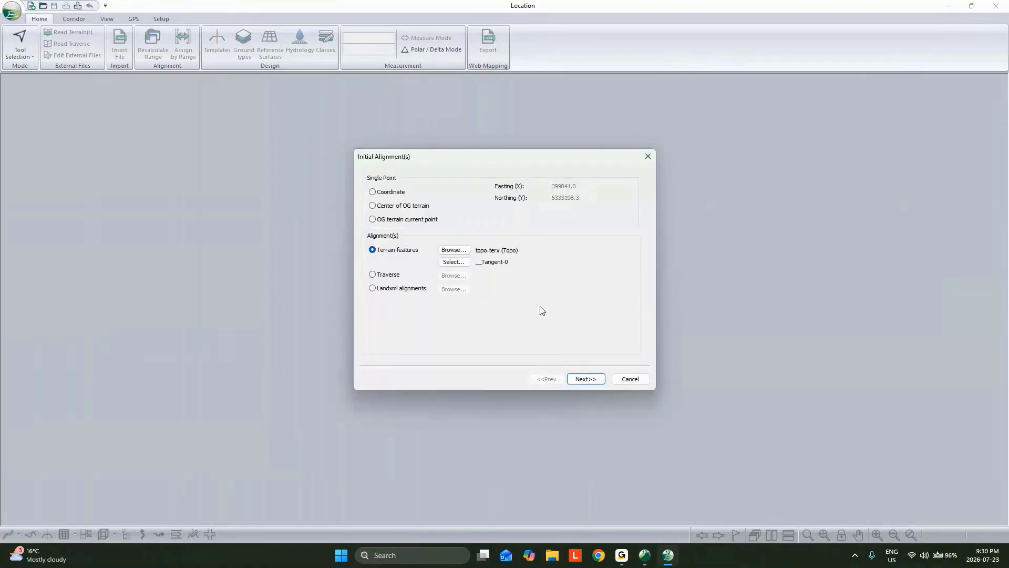
# Replace __Tangent-0 with the three .XPATH-Run-1 terrain features as the initial alignments and finish creating the design
pyautogui.click(453, 261)
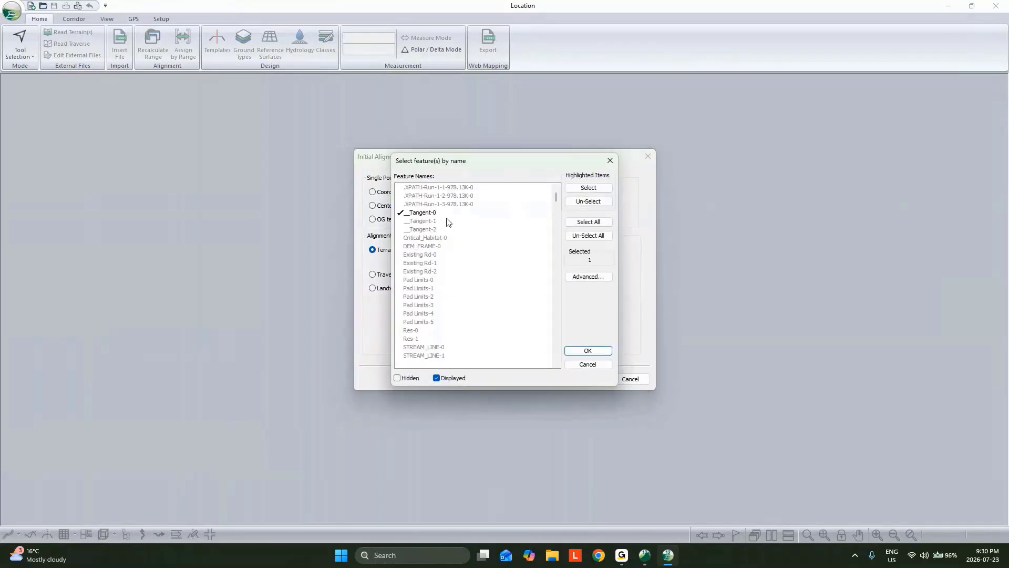
pyautogui.click(427, 214)
pyautogui.click(426, 212)
pyautogui.click(427, 188)
pyautogui.click(428, 195)
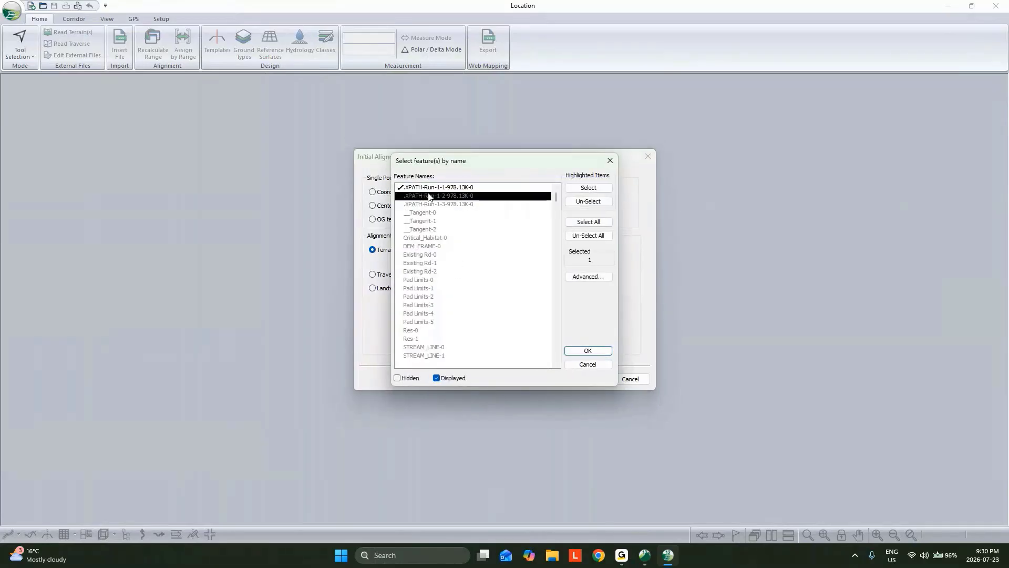
pyautogui.click(588, 350)
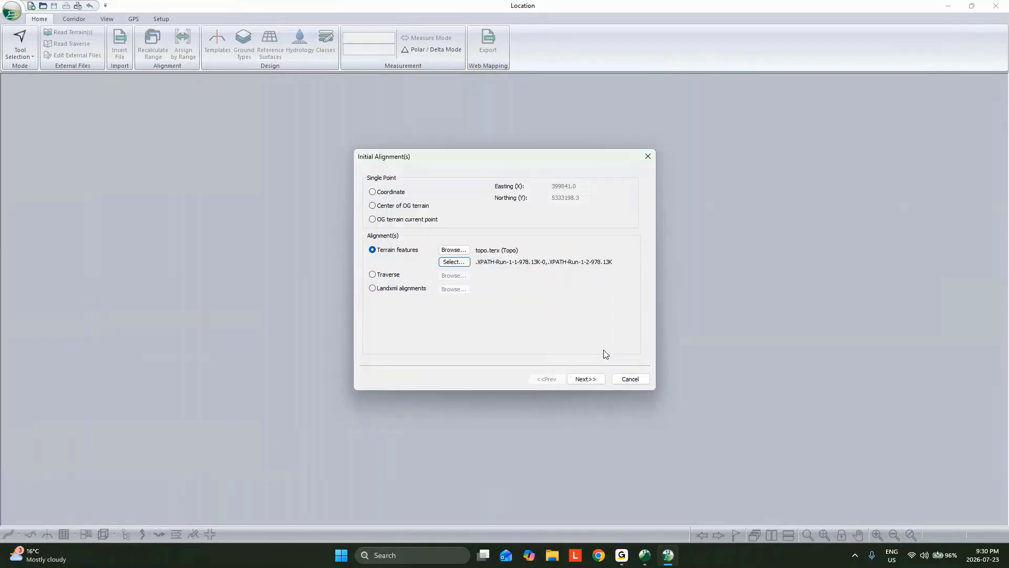
pyautogui.click(586, 379)
pyautogui.click(588, 379)
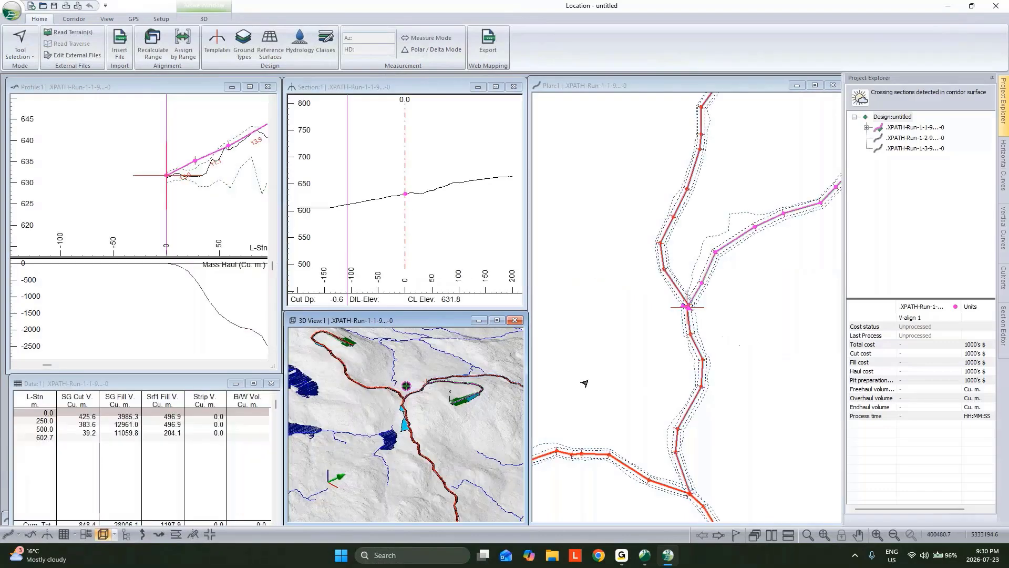
# Add image.terx from the Small folder to the plan window's background and apply the display settings
pyautogui.scroll(-2, 727, 373)
pyautogui.scroll(-2, 727, 373)
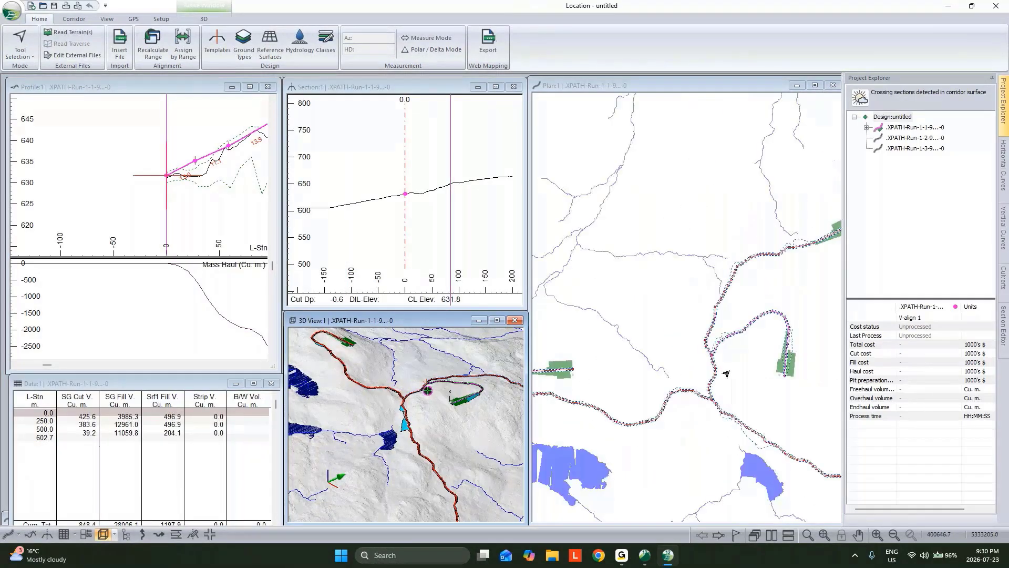
pyautogui.scroll(-3, 727, 373)
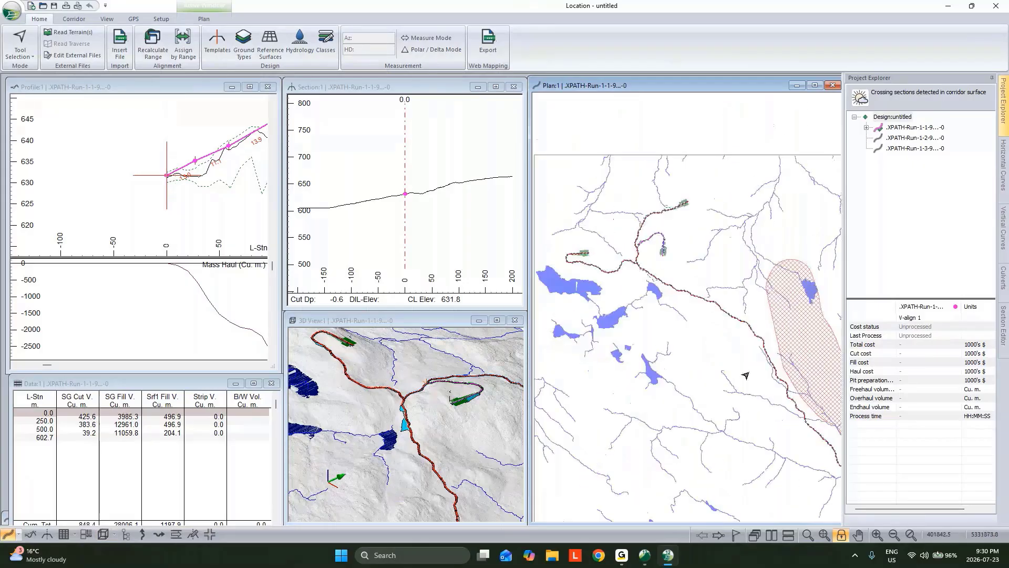
pyautogui.moveTo(717, 335)
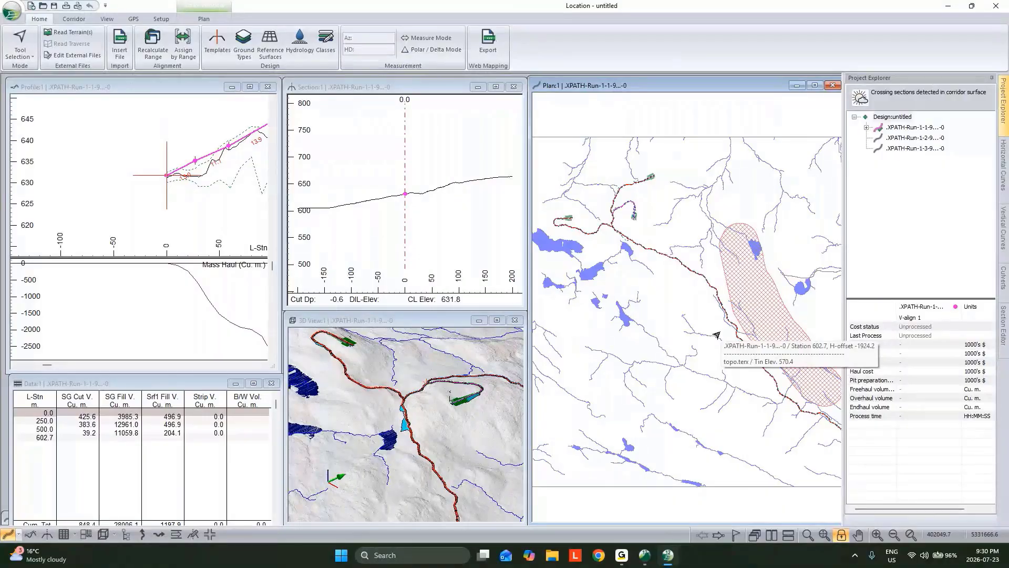
pyautogui.moveTo(716, 303)
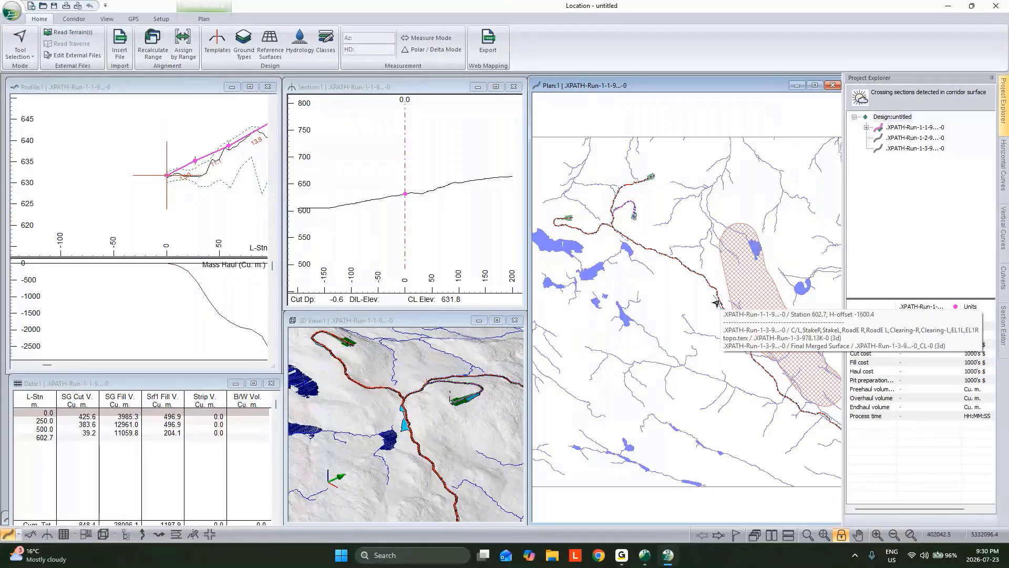
pyautogui.moveTo(725, 207)
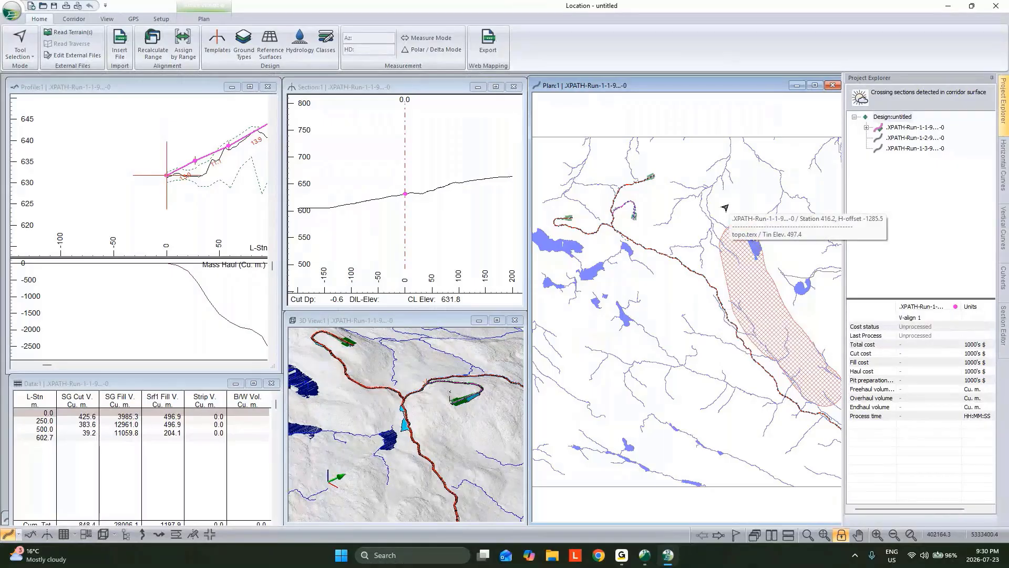
pyautogui.rightClick(725, 207)
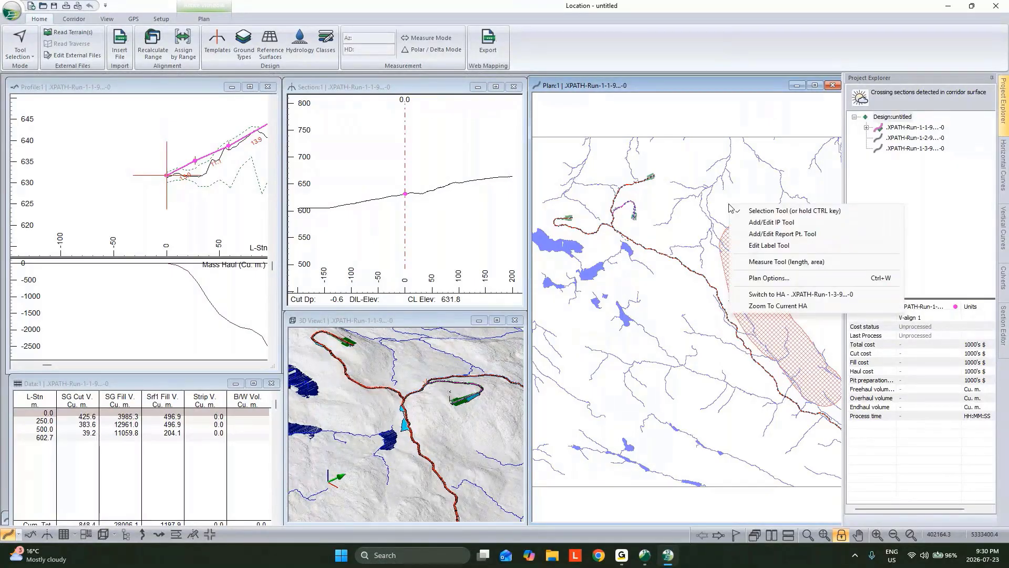
pyautogui.click(753, 279)
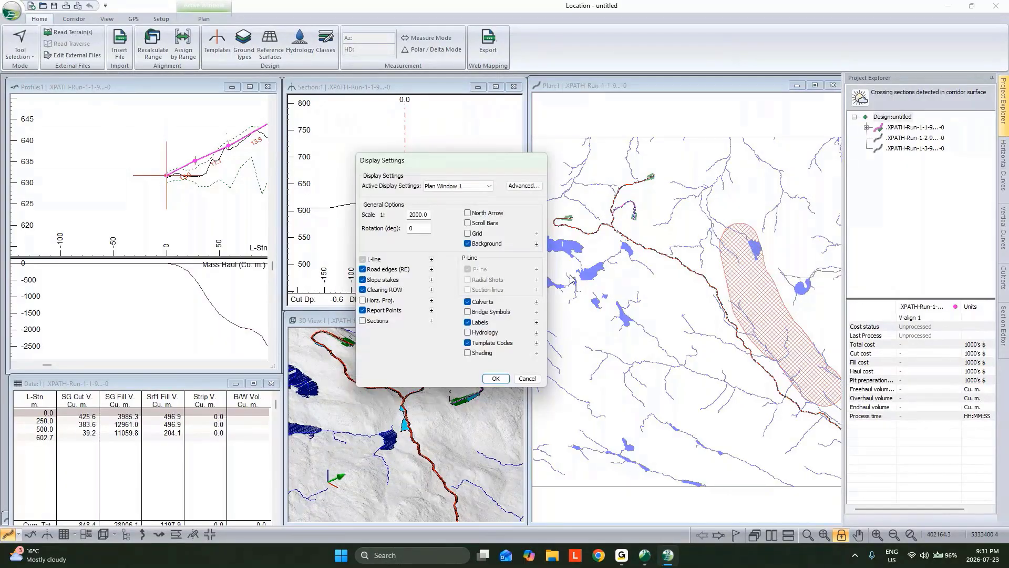
pyautogui.click(537, 244)
pyautogui.click(545, 227)
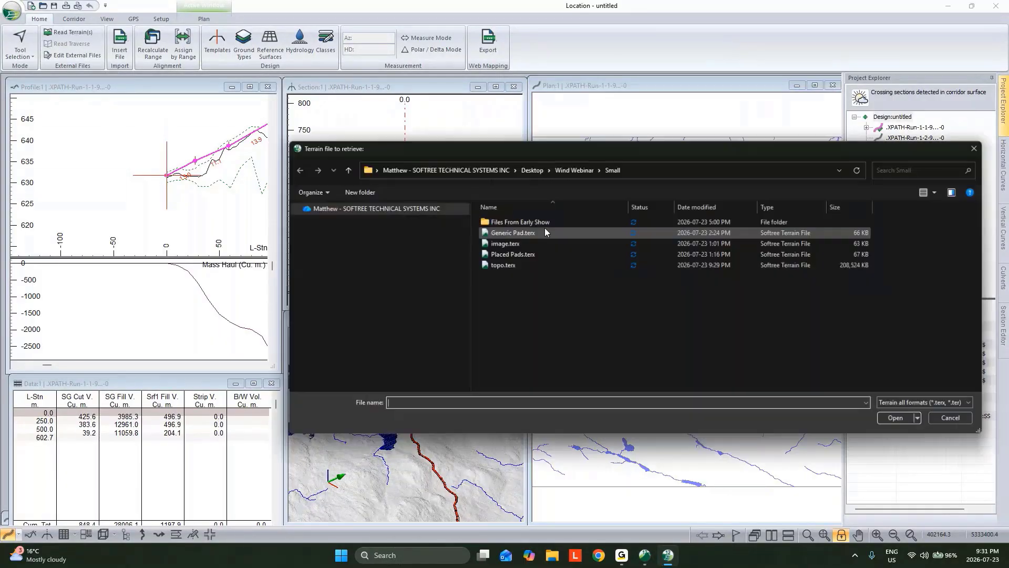
pyautogui.click(515, 245)
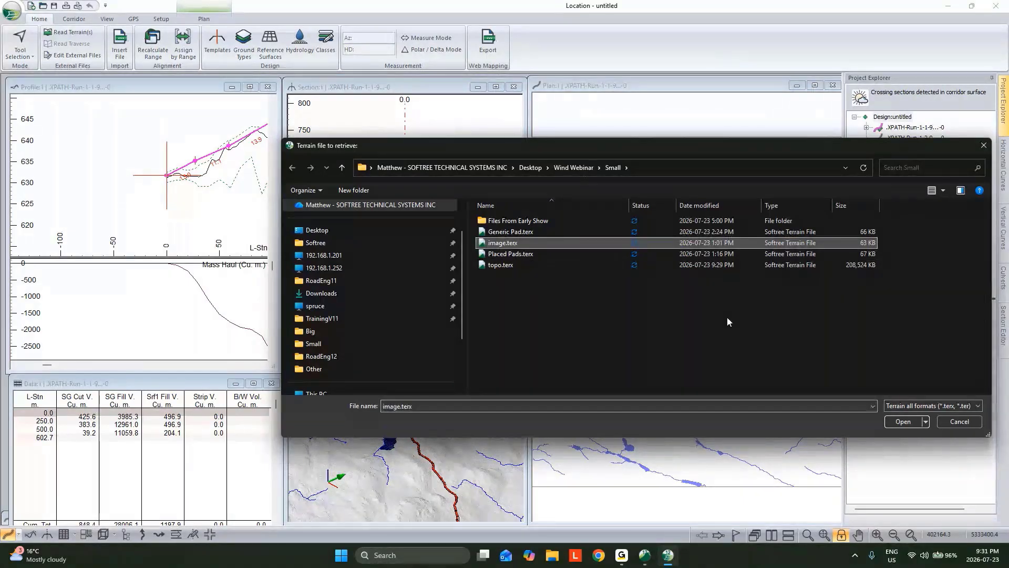
pyautogui.click(903, 422)
pyautogui.click(428, 329)
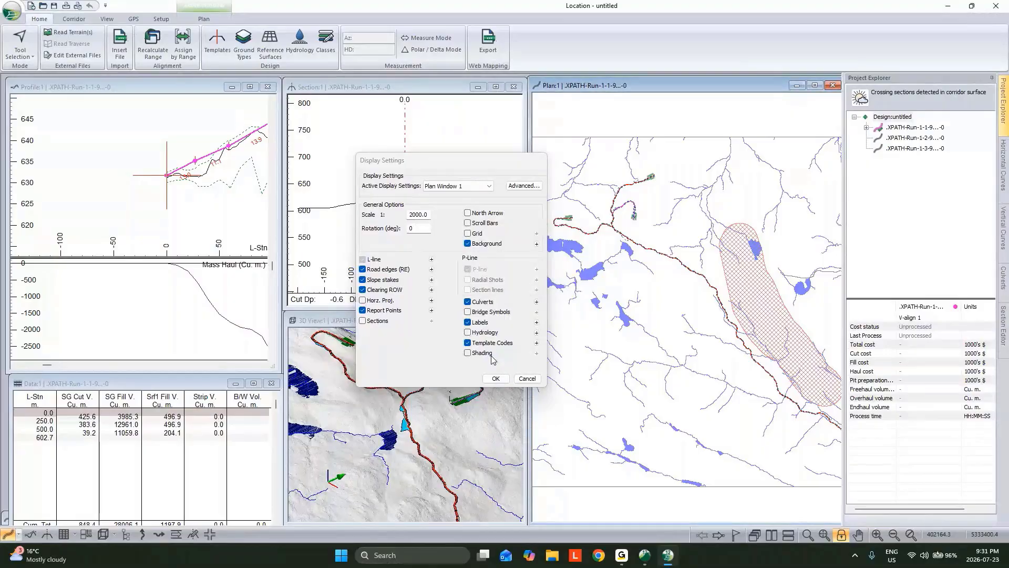
pyautogui.click(493, 378)
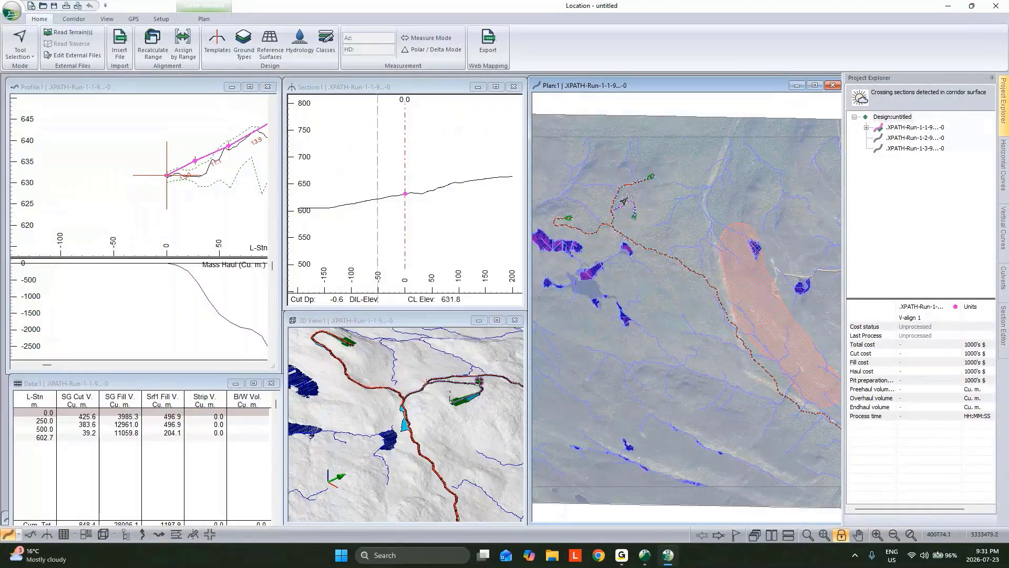
# Make the .XPATH-Run-1-3 alignment current and view its road corridor up close in 3D
pyautogui.click(915, 148)
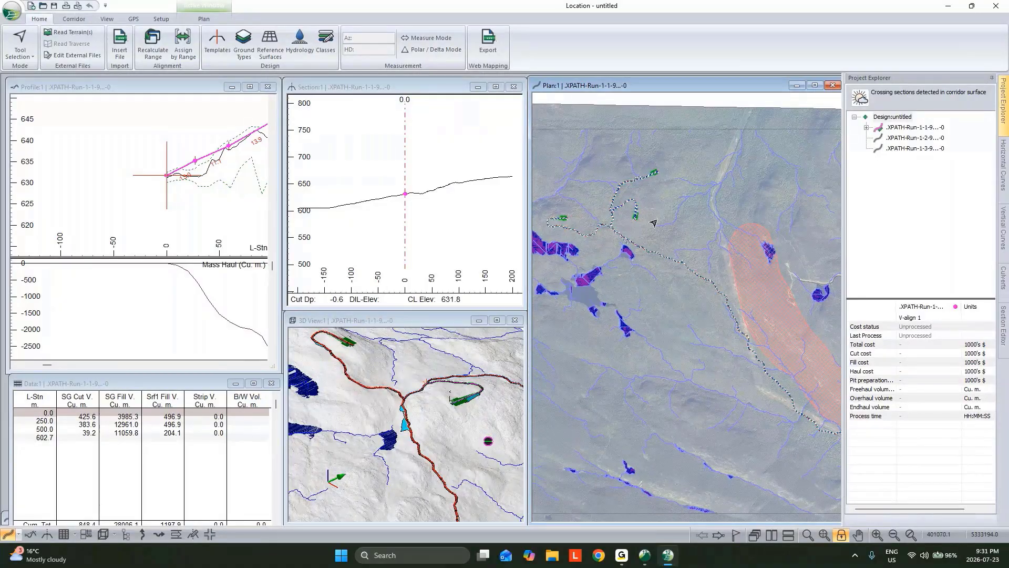
pyautogui.rightClick(915, 149)
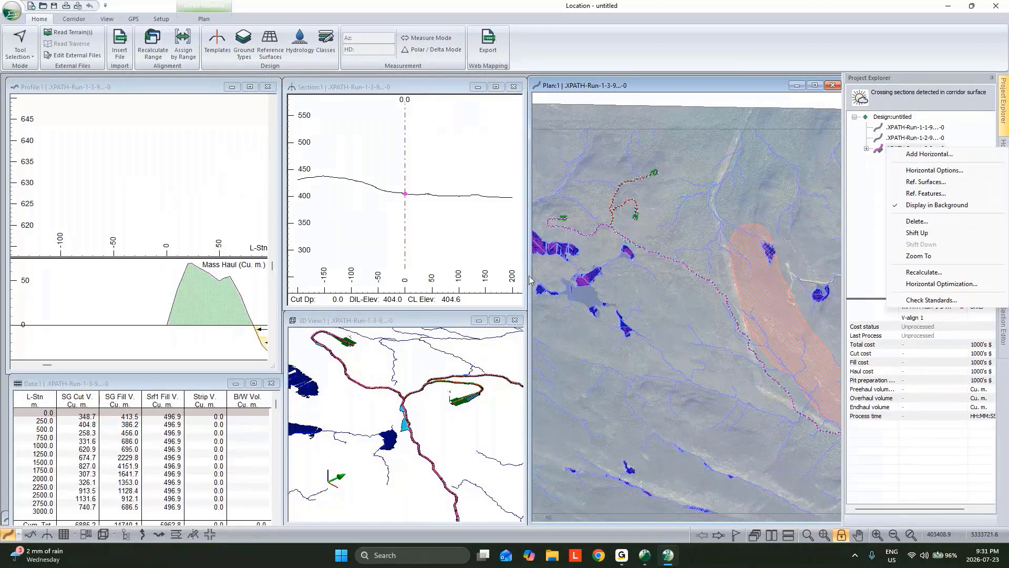
pyautogui.click(434, 319)
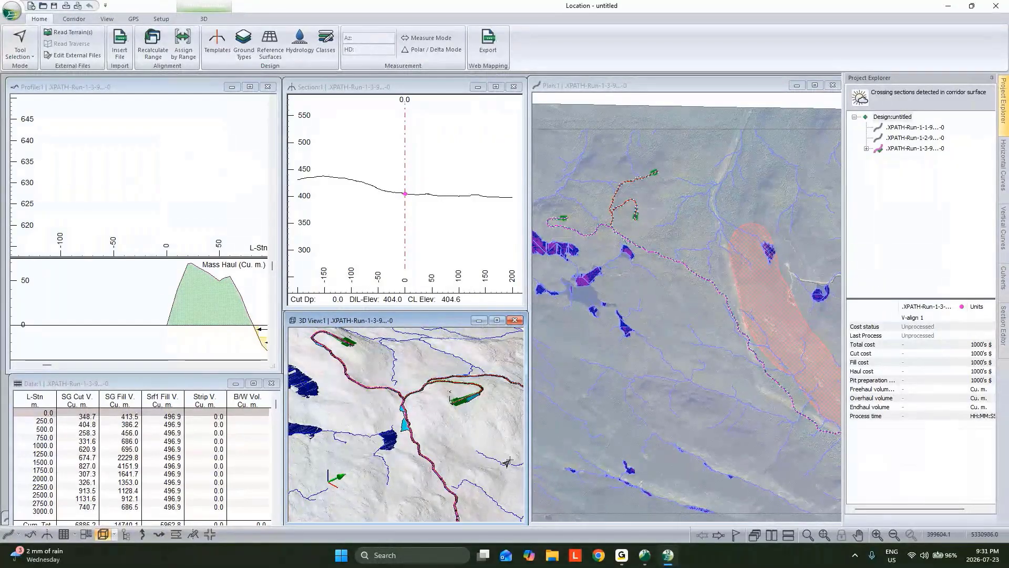
pyautogui.moveTo(441, 462)
pyautogui.mouseDown(button='middle')
pyautogui.moveTo(437, 355)
pyautogui.moveTo(440, 416)
pyautogui.mouseUp(button='middle')
pyautogui.scroll(3, 440, 415)
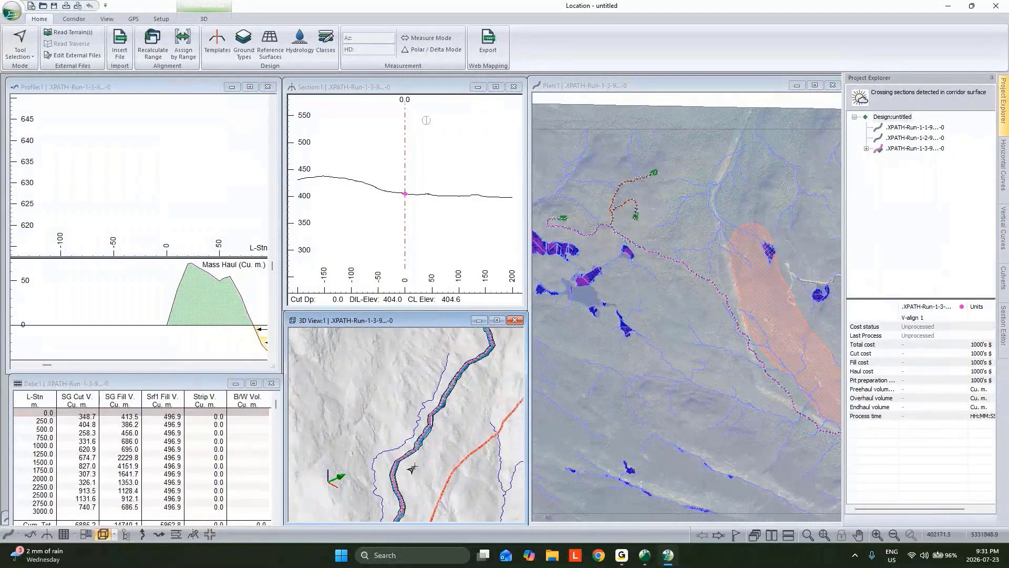
# Pick a point on the road corridor in 3D to display the profile and cross-section at station 2670
pyautogui.moveTo(399, 488); pyautogui.dragTo(402, 389, button='middle')
pyautogui.scroll(2, 377, 429)
pyautogui.scroll(1, 374, 431)
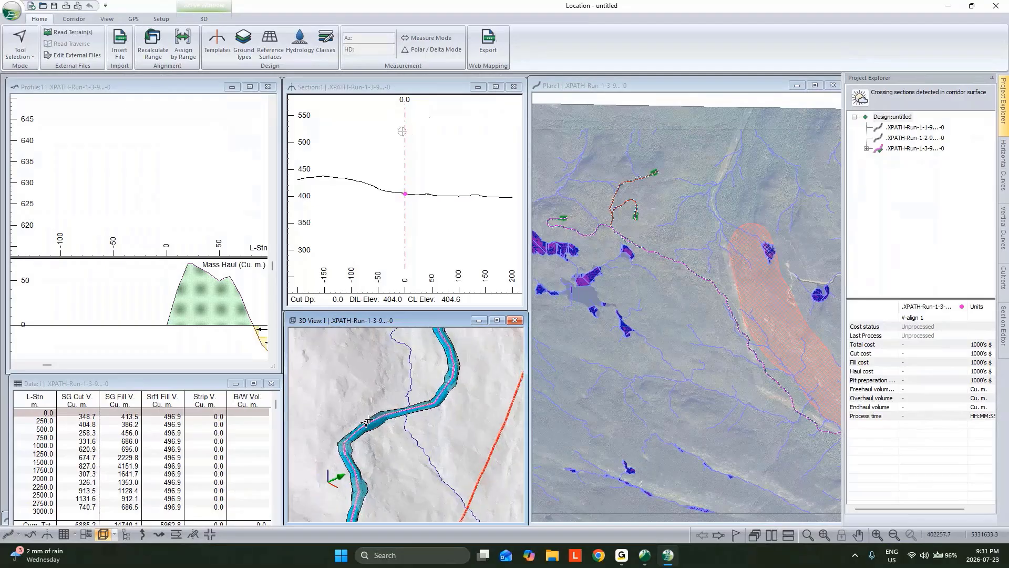
pyautogui.click(367, 422)
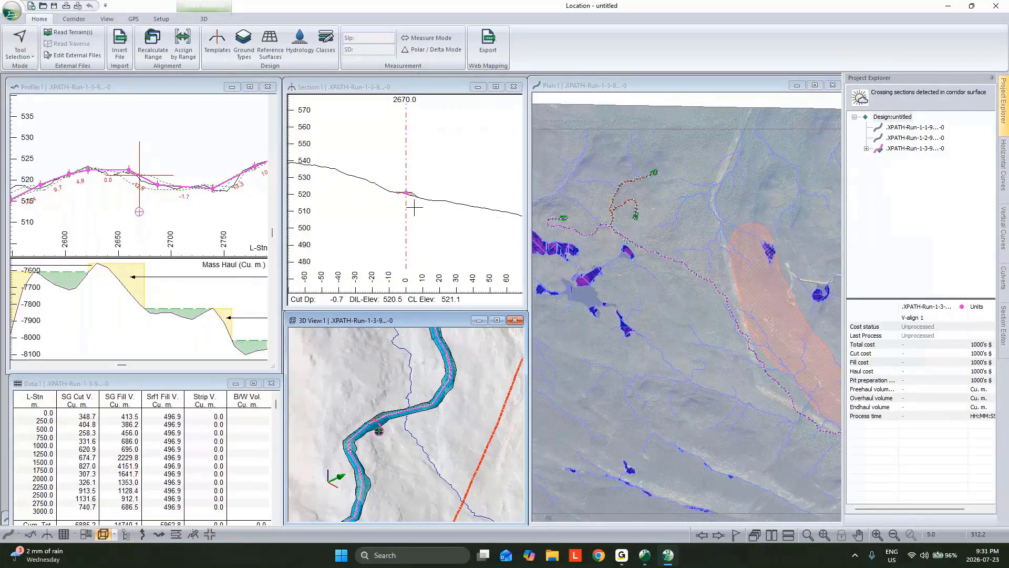
# Examine the current alignment's route over the aerial image in plan, following it down to where it meets the existing road
pyautogui.click(748, 328)
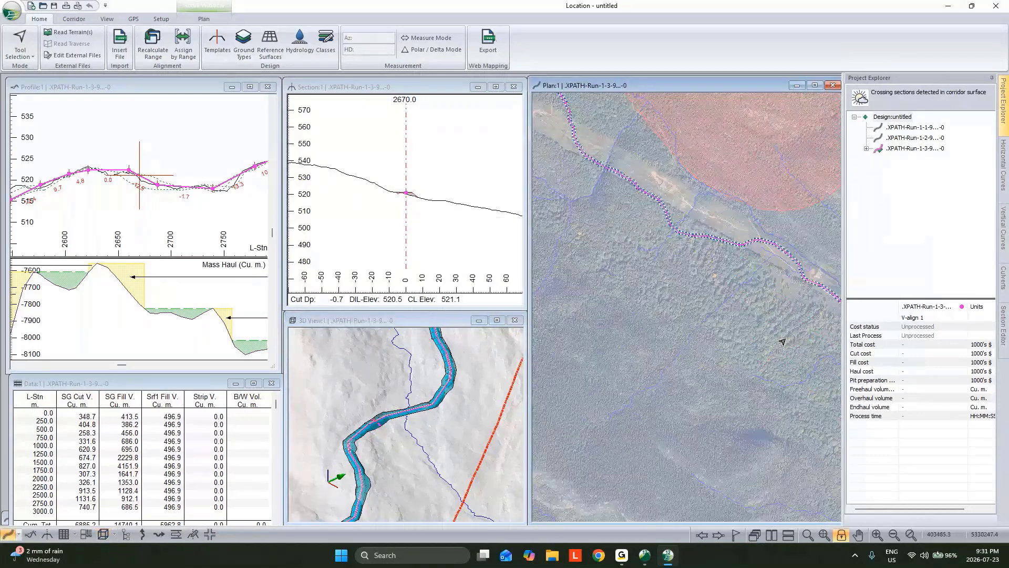
pyautogui.scroll(1, 781, 273)
pyautogui.moveTo(781, 273); pyautogui.dragTo(708, 271, button='middle')
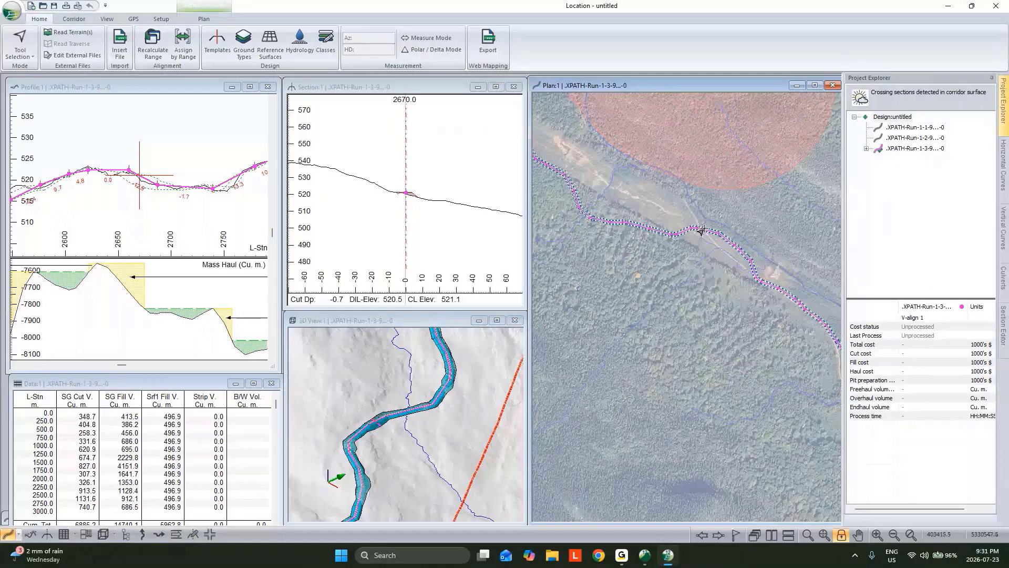
pyautogui.moveTo(715, 234)
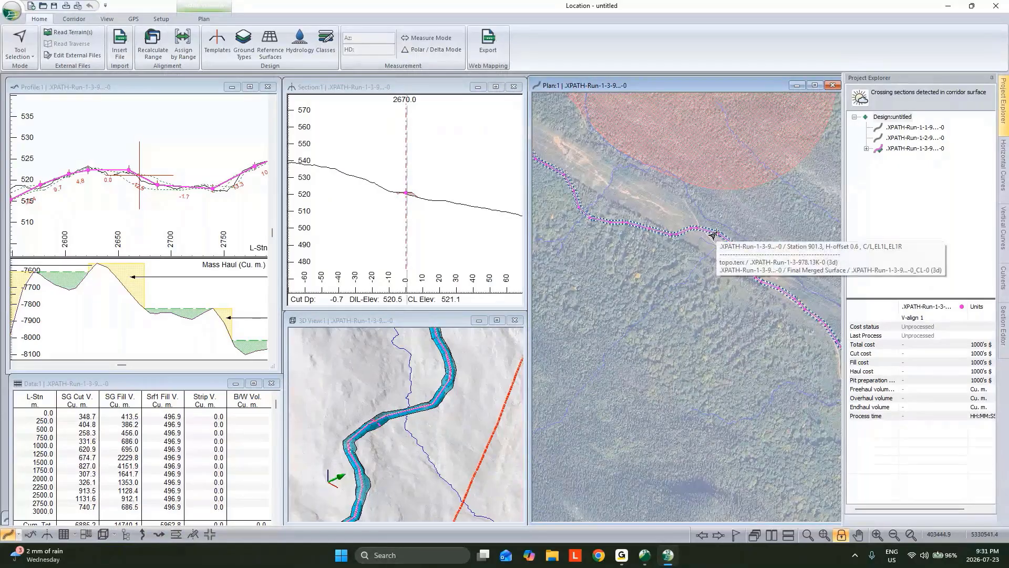
pyautogui.scroll(-1, 736, 347)
pyautogui.moveTo(741, 349); pyautogui.dragTo(662, 290, button='middle')
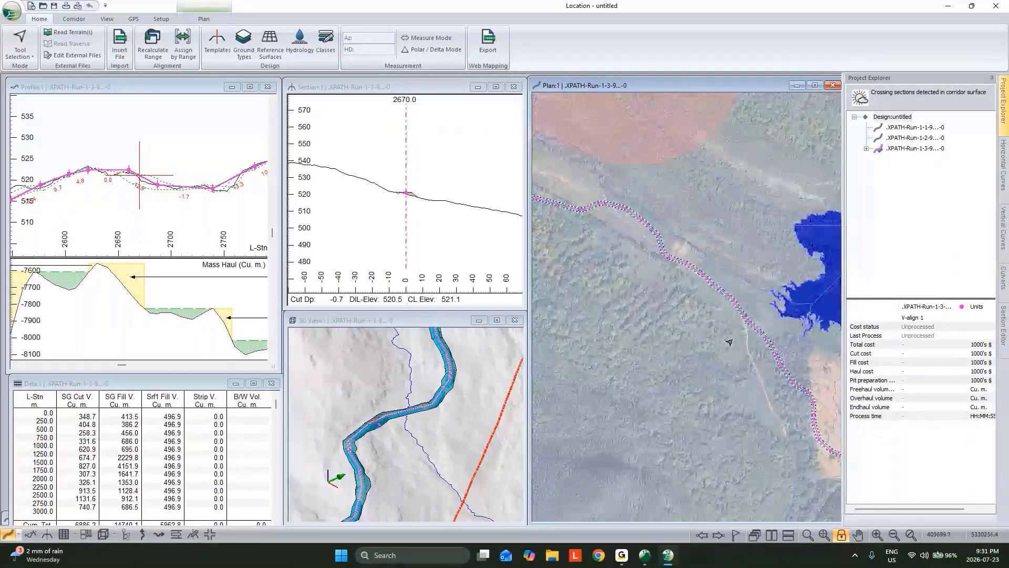
pyautogui.scroll(2, 736, 345)
pyautogui.moveTo(734, 398); pyautogui.dragTo(675, 372, button='middle')
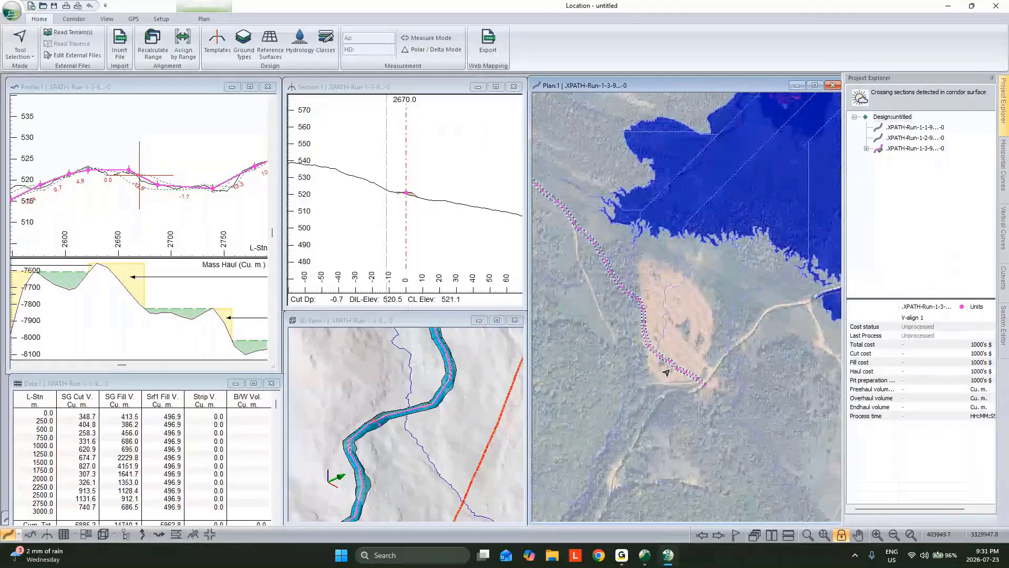
pyautogui.moveTo(667, 373)
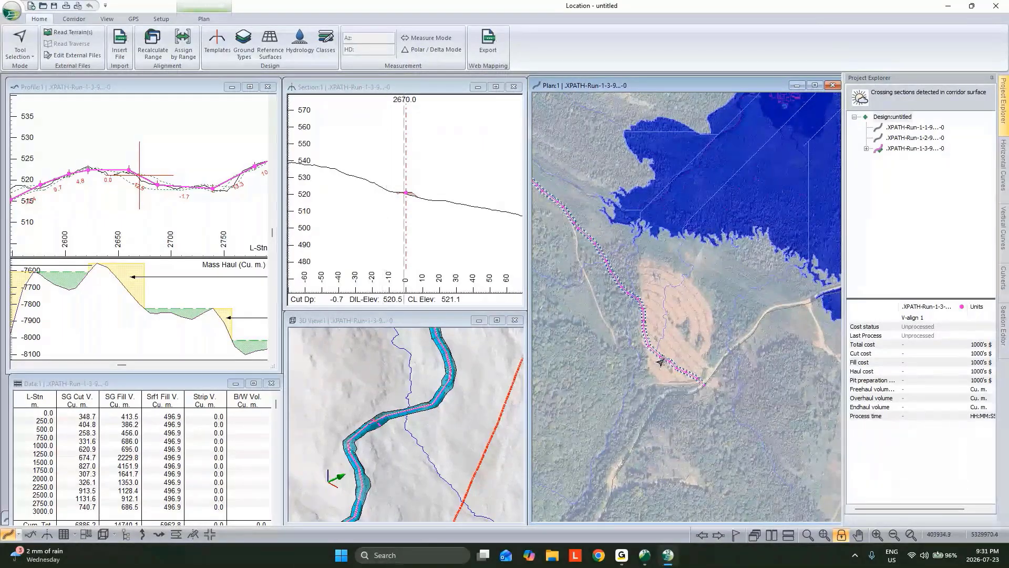
pyautogui.moveTo(648, 346)
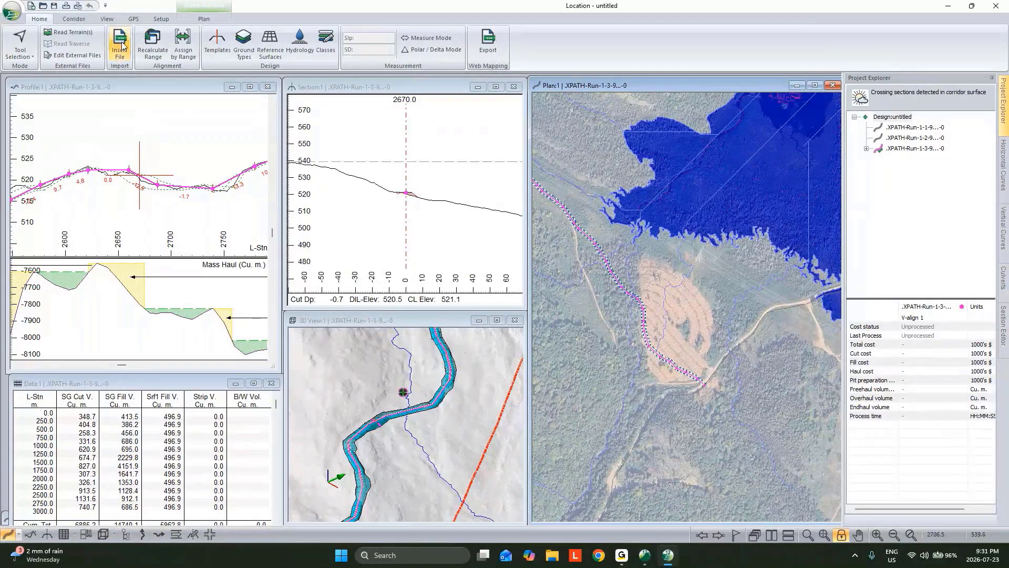
# Convert the current polyline to a curved horizontal alignment with a 50 m minimum radius and 12.5 m maximum offset, accepting removal of the existing profile
pyautogui.click(72, 19)
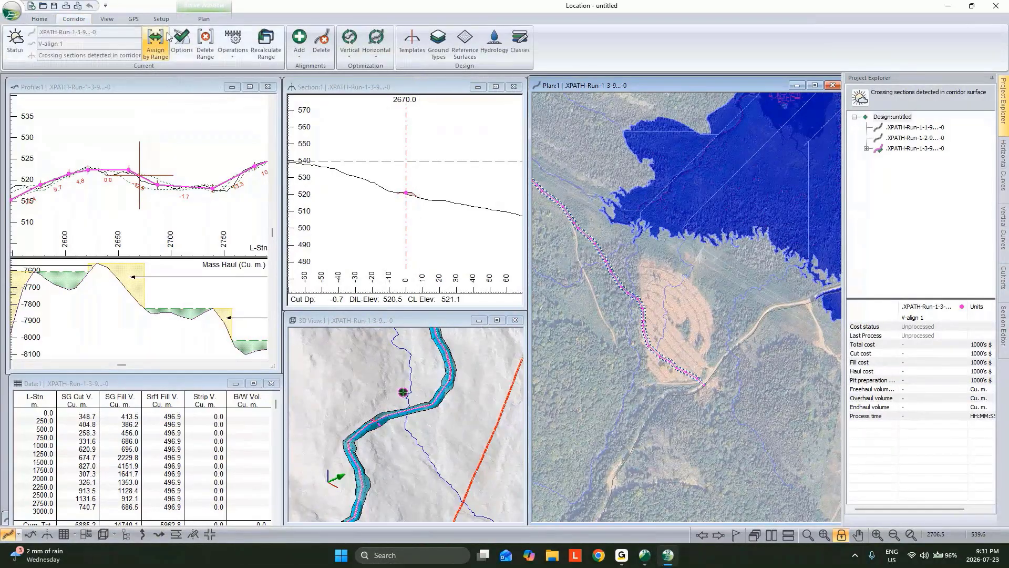
pyautogui.click(236, 56)
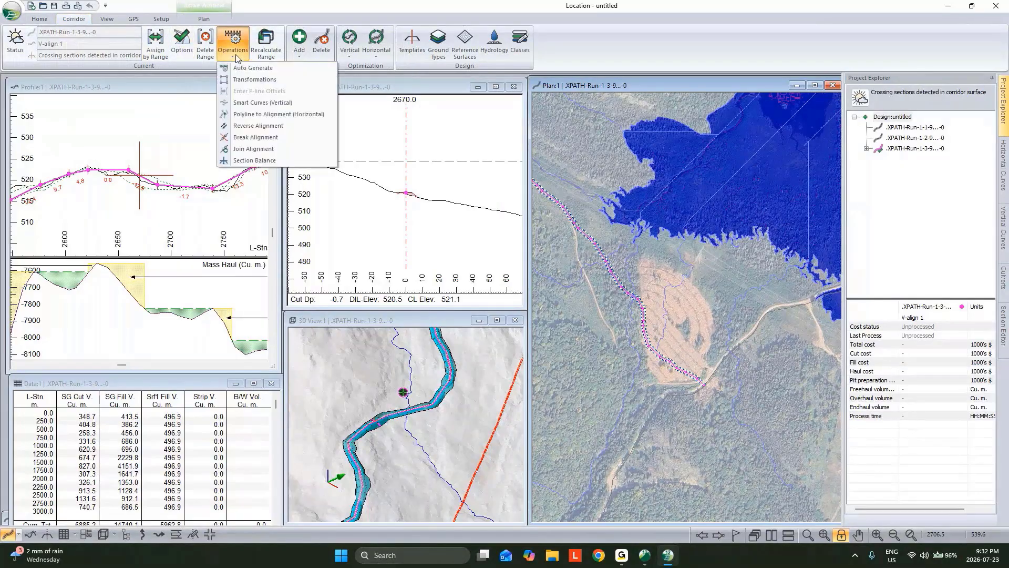
pyautogui.click(278, 114)
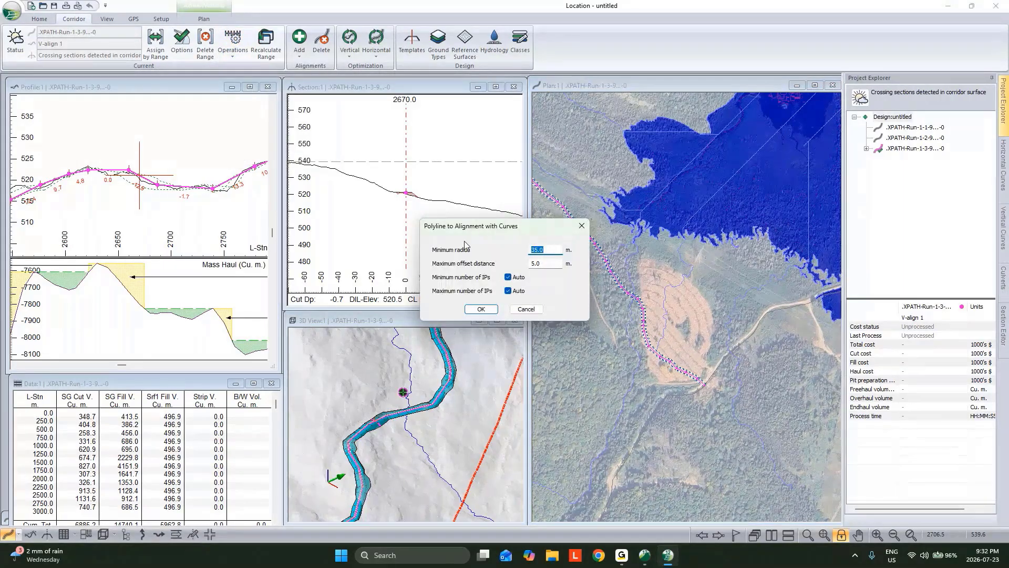
pyautogui.write('50')
pyautogui.press('Tab')
pyautogui.write('12.5')
pyautogui.click(493, 311)
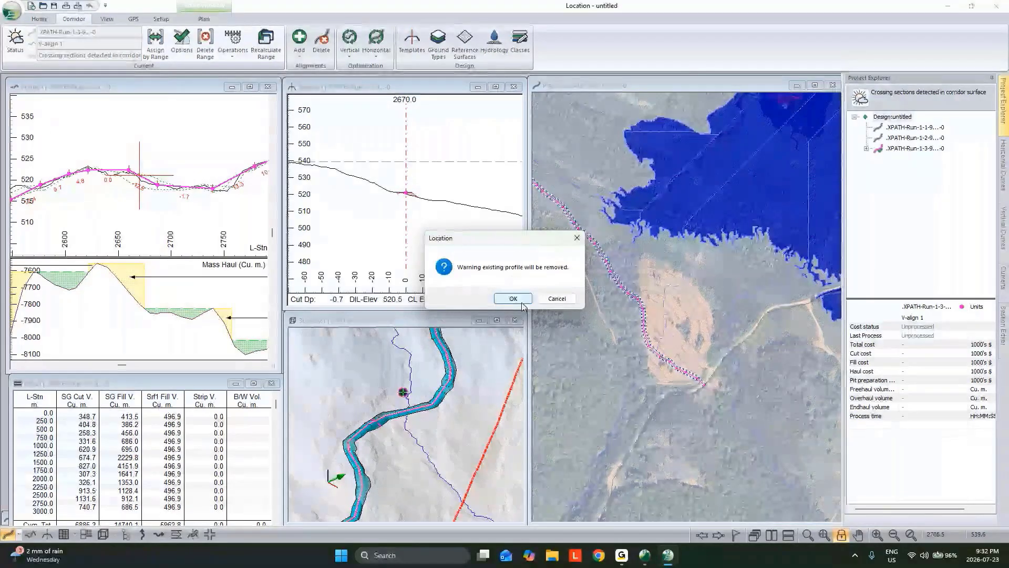
pyautogui.click(513, 299)
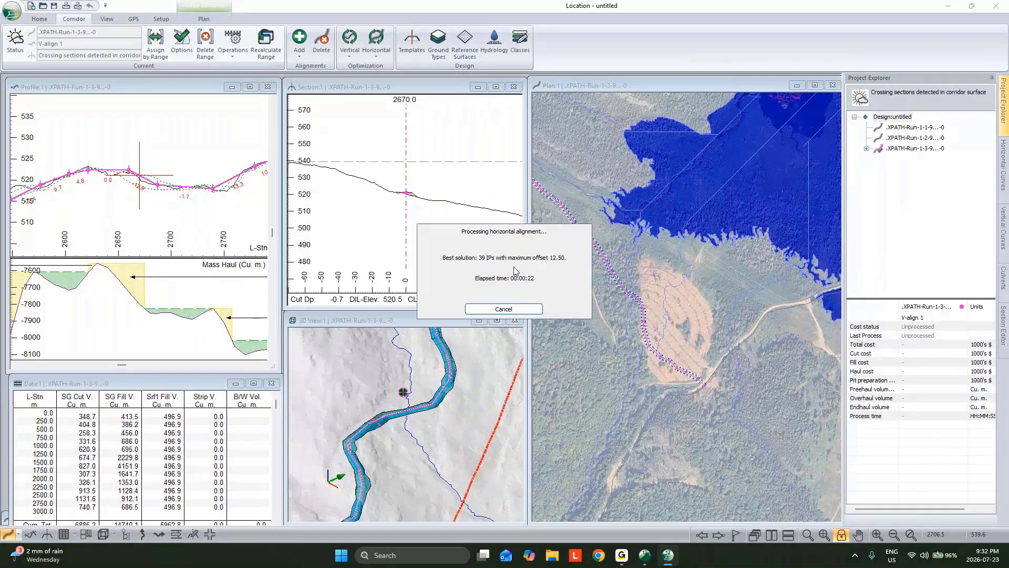
# Stop the horizontal alignment optimization and accept the best solution found so far
pyautogui.click(513, 308)
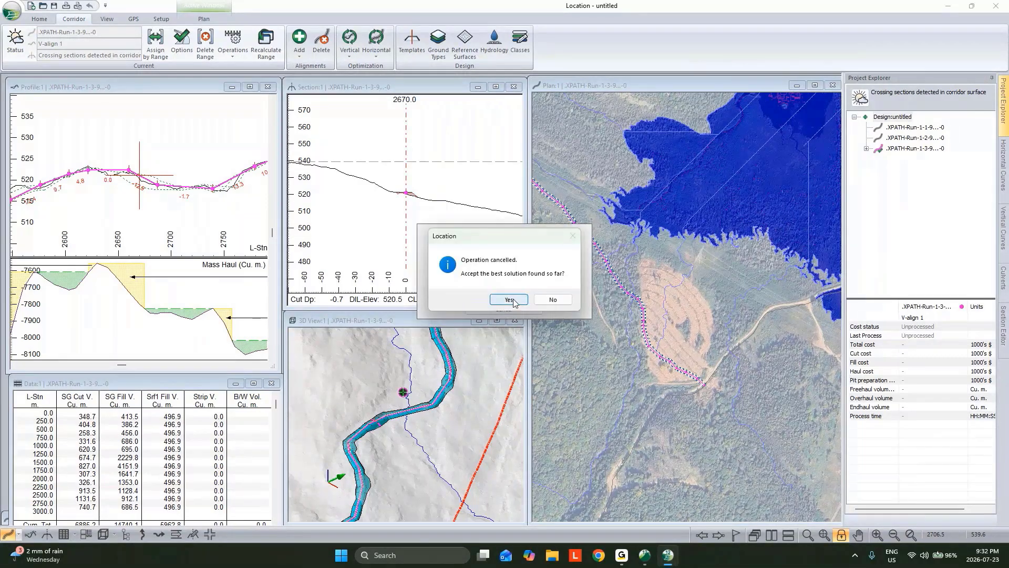
pyautogui.click(509, 300)
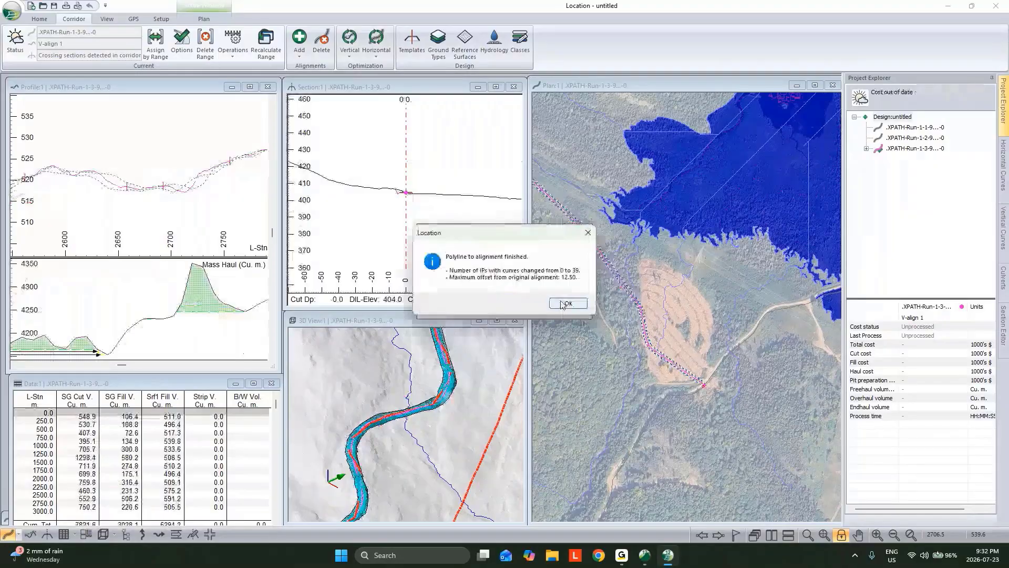
pyautogui.click(624, 303)
# Pick a point on the new alignment at the green turbine pad in plan to display station 6150
pyautogui.scroll(2, 642, 317)
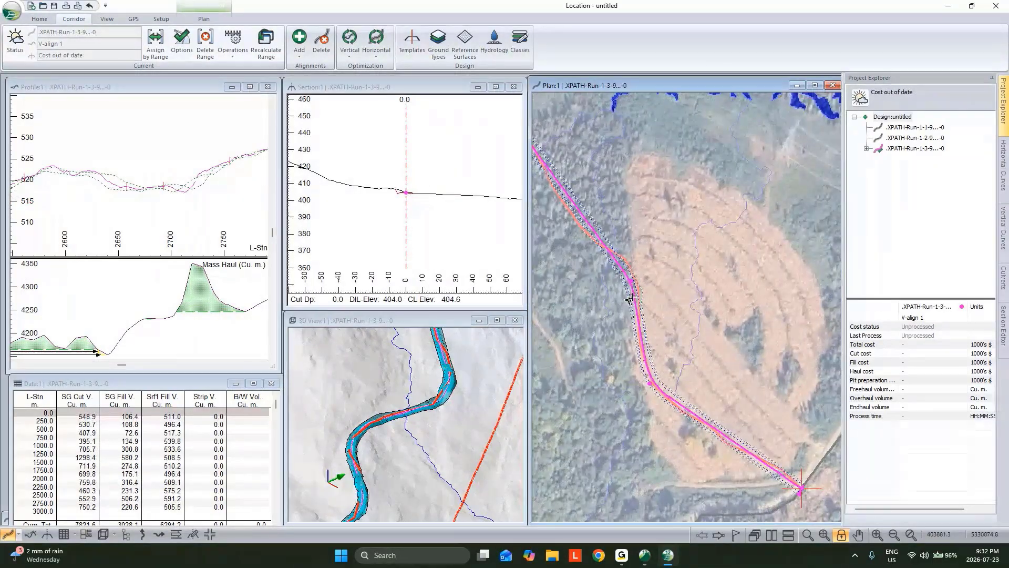
pyautogui.scroll(3, 629, 288)
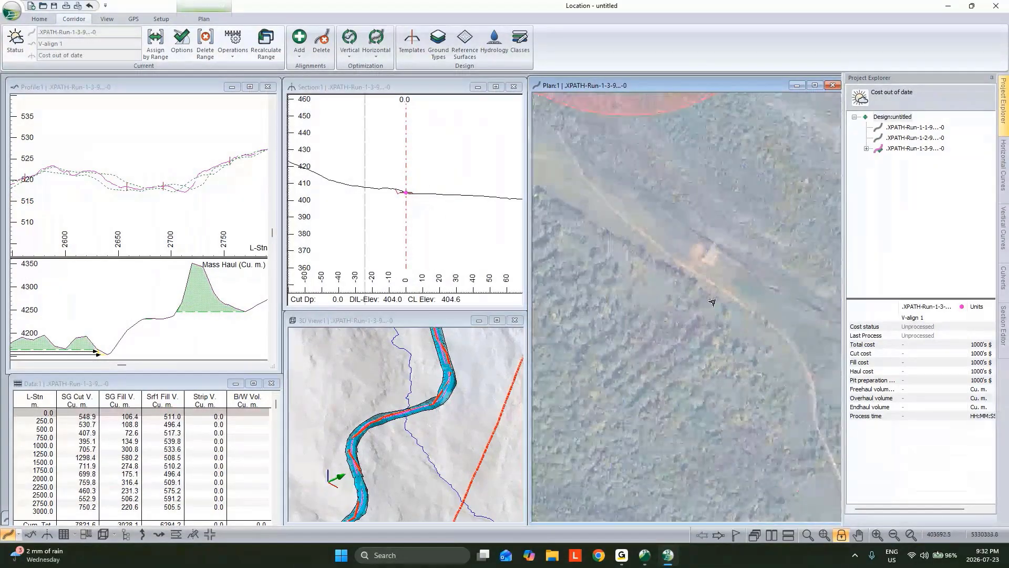
pyautogui.scroll(-4, 712, 302)
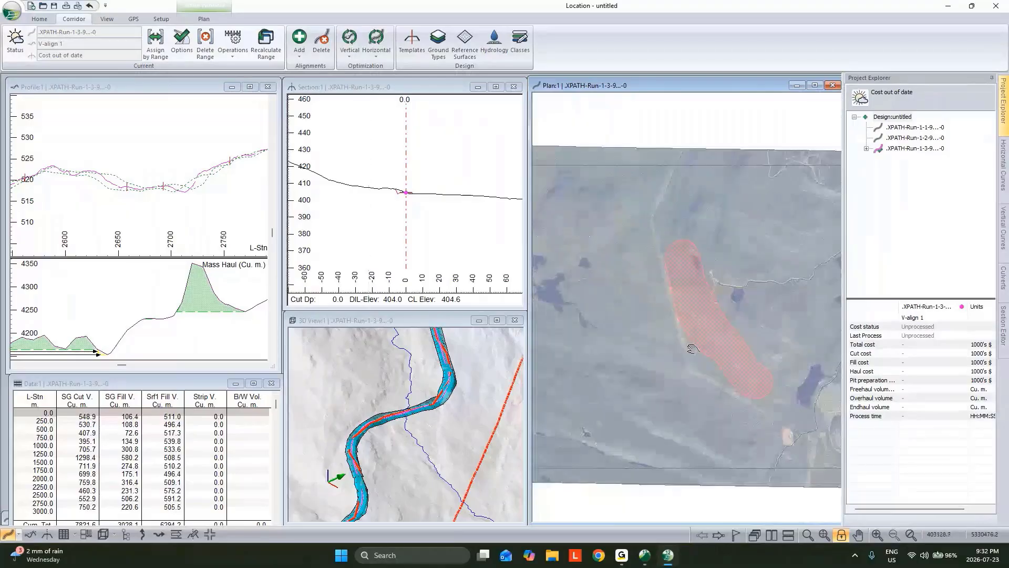
pyautogui.scroll(4, 693, 348)
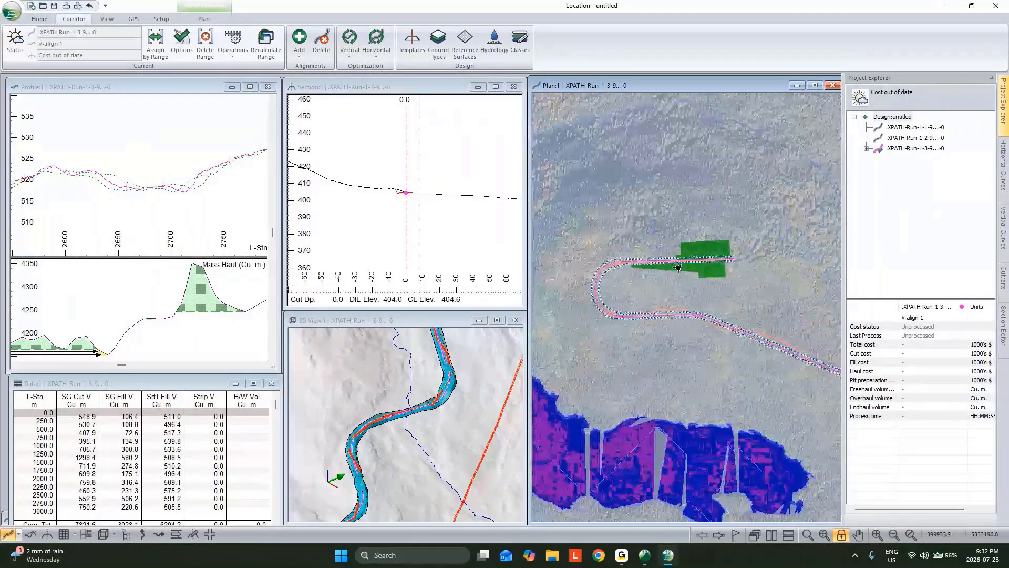
pyautogui.scroll(1, 678, 268)
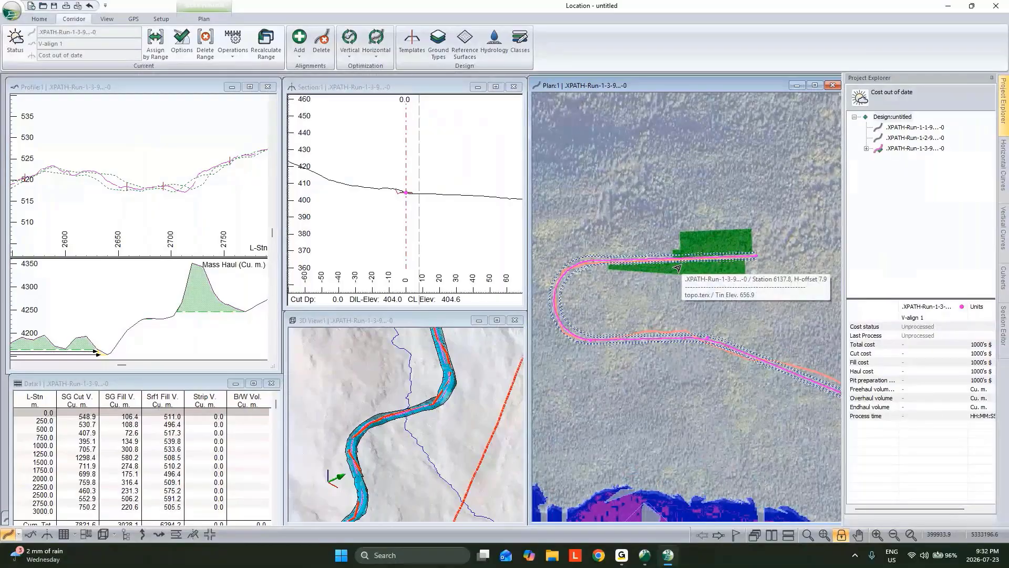
pyautogui.click(677, 268)
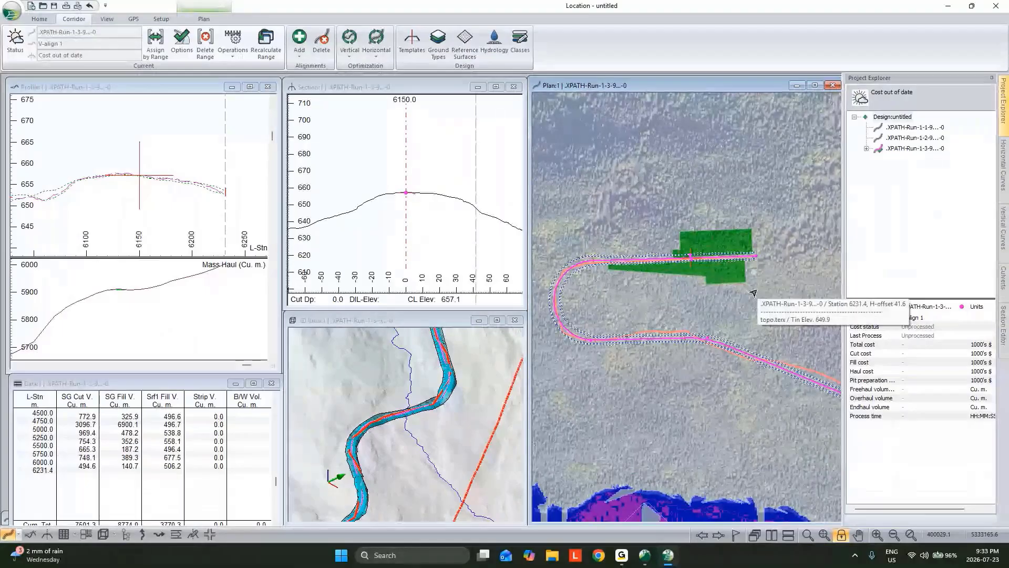
# View the turbine pad and the end of the road corridor up close in 3D
pyautogui.scroll(-1, 422, 469)
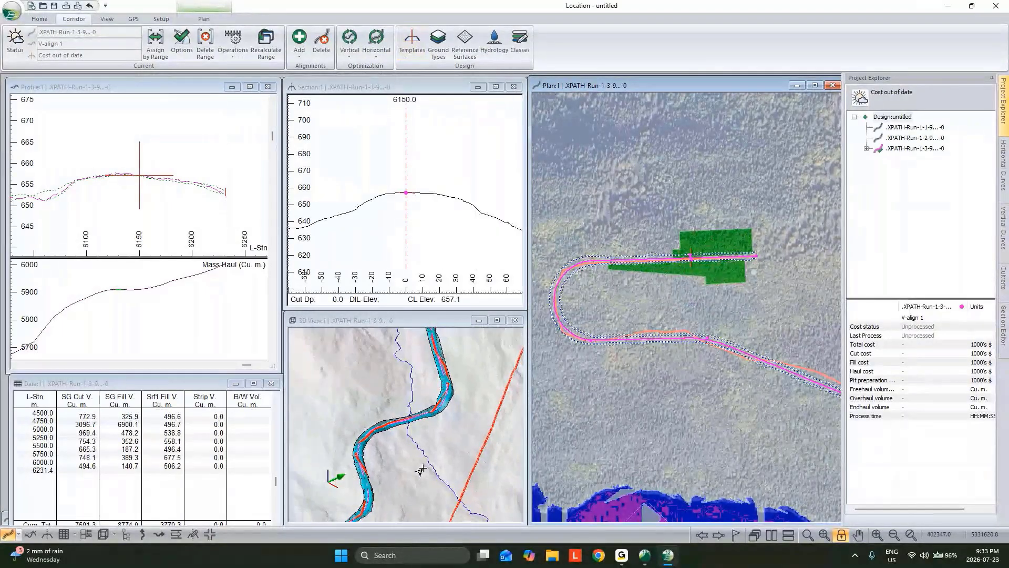
pyautogui.scroll(-5, 422, 469)
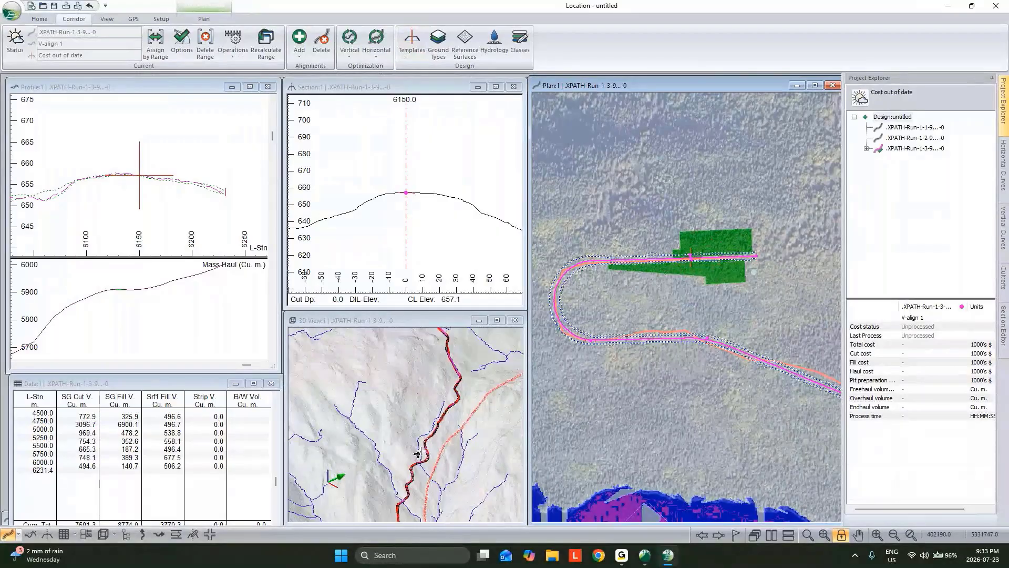
pyautogui.moveTo(422, 469); pyautogui.dragTo(392, 383, button='middle')
pyautogui.scroll(2, 390, 383)
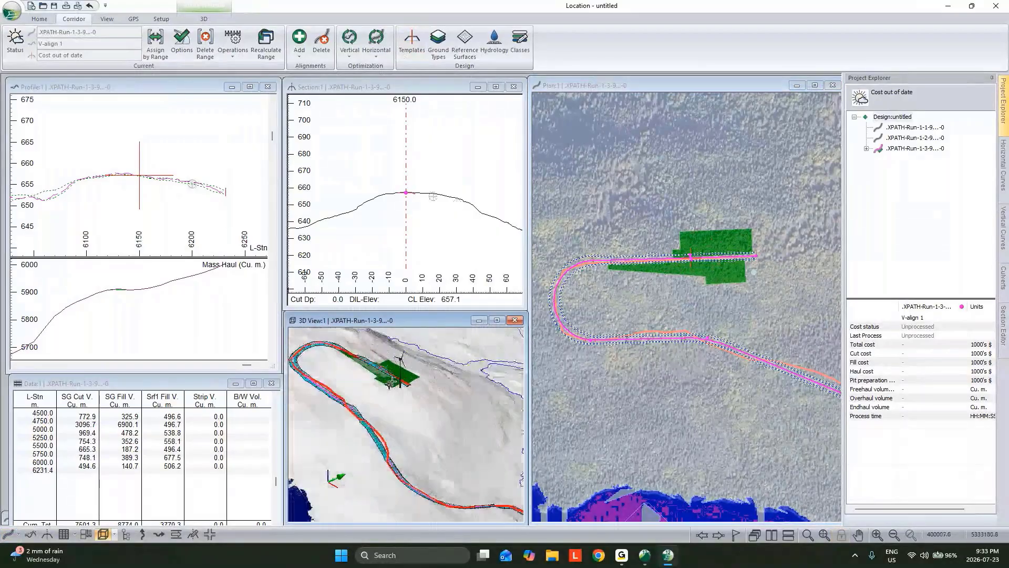
pyautogui.scroll(1, 390, 384)
pyautogui.moveTo(390, 384); pyautogui.dragTo(338, 432)
pyautogui.scroll(3, 409, 204)
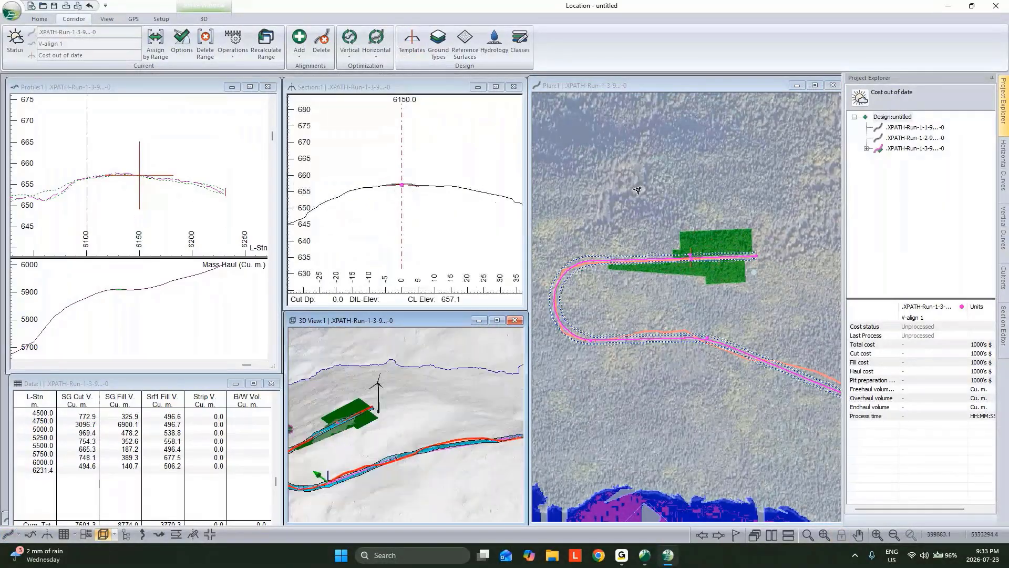
# Open the Template Editor and preview the Wind, Urban, Rural and Resource Low Volume cross-section templates
pyautogui.click(409, 42)
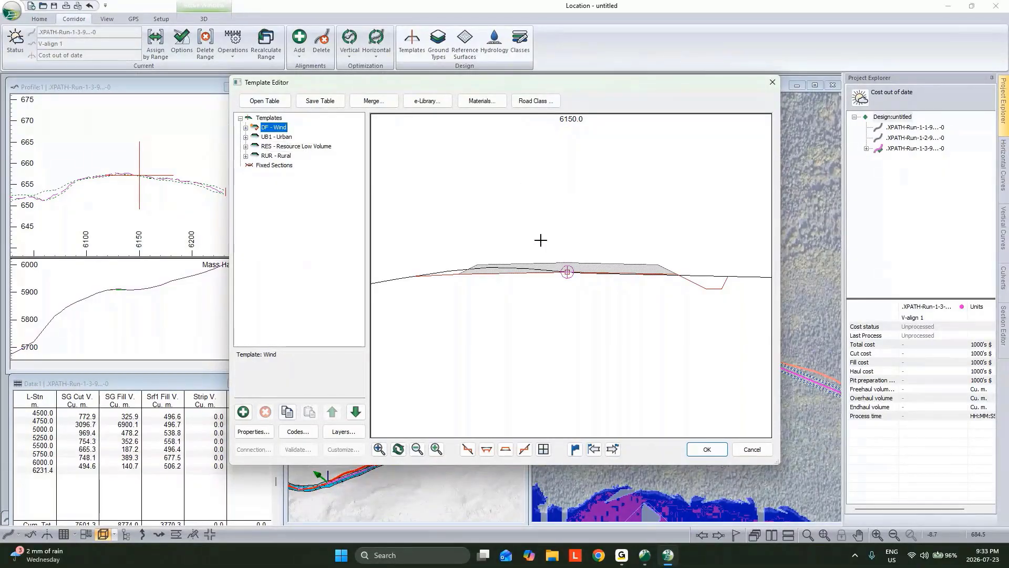
pyautogui.click(269, 137)
pyautogui.click(277, 157)
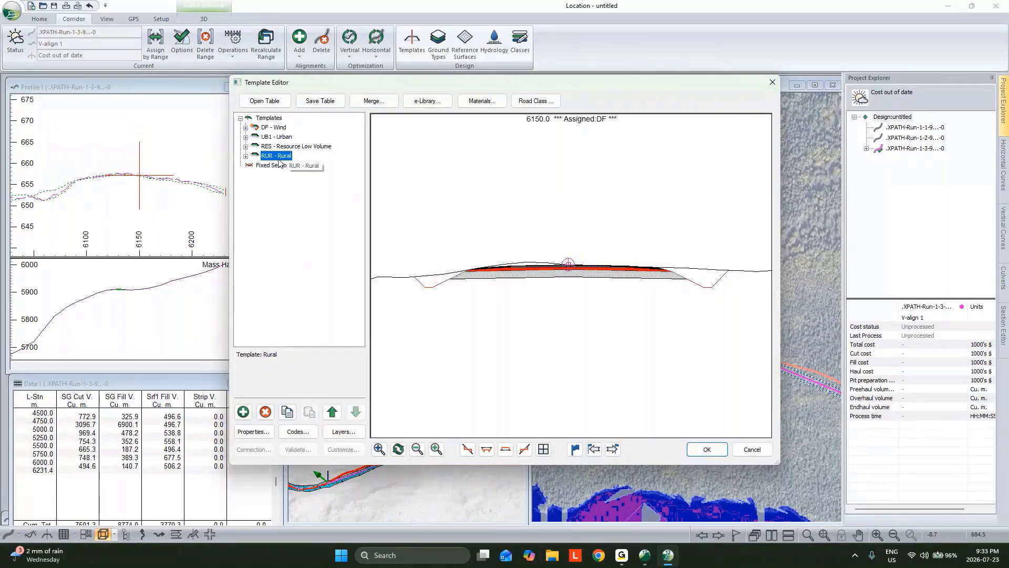
pyautogui.click(273, 127)
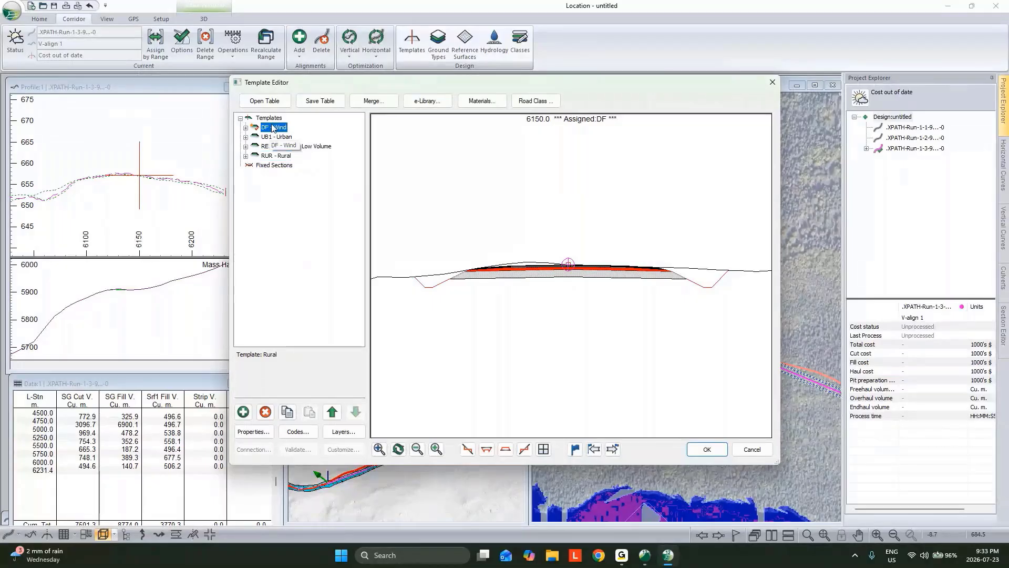
pyautogui.click(275, 147)
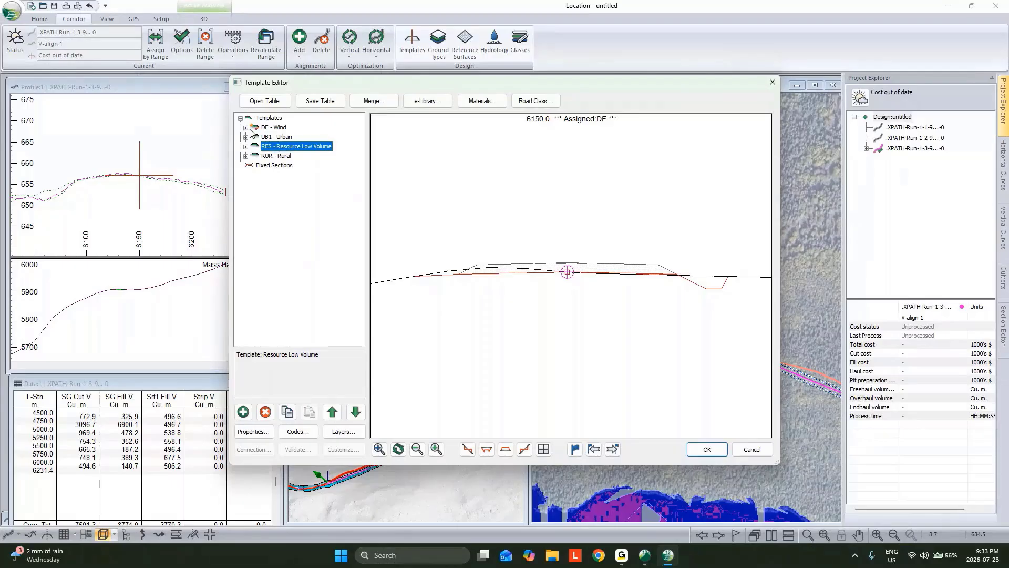
# Compare the components of the Resource Low Volume and Wind templates, examining the Wind template's two Pad IV - Windfarm (BETA) components
pyautogui.doubleClick(271, 148)
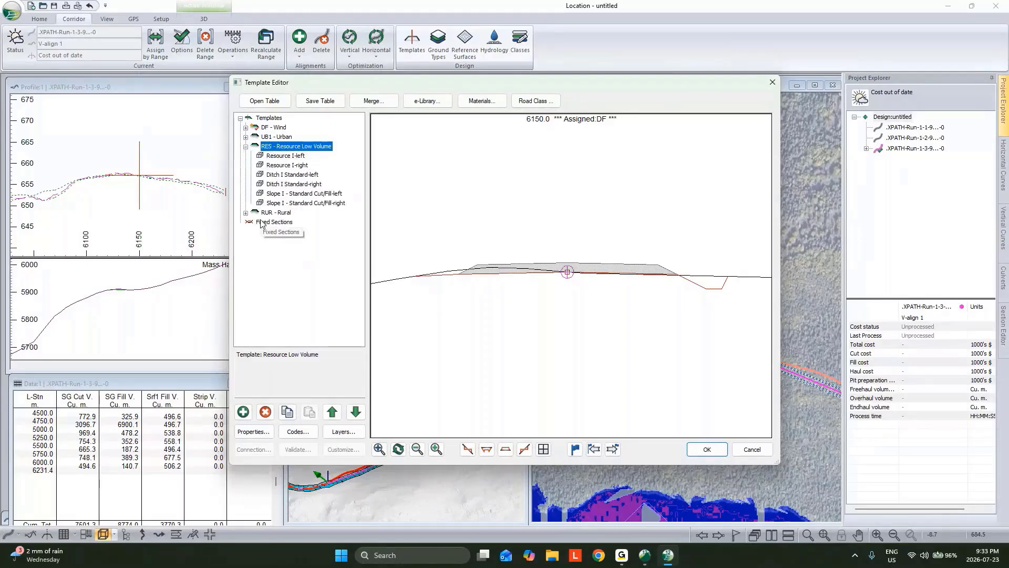
pyautogui.click(246, 128)
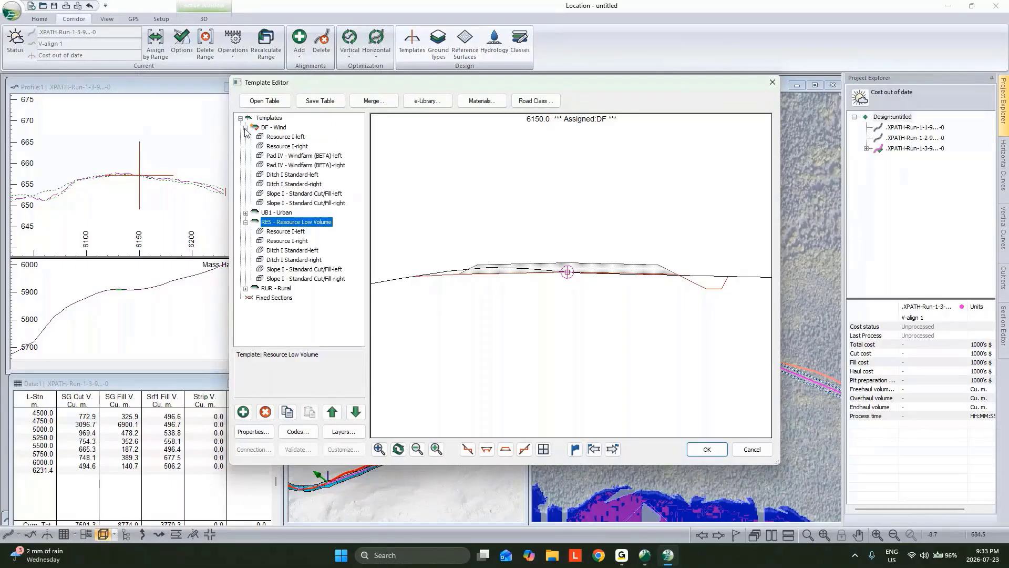
pyautogui.click(293, 157)
pyautogui.click(295, 166)
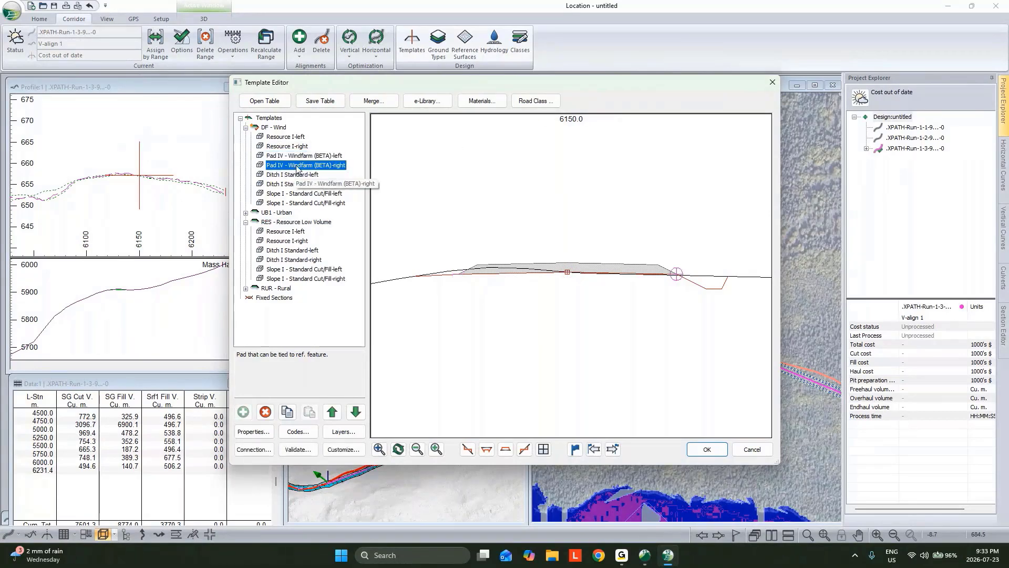
# Retrieve the component folders FF1 Roadway Components through FF9 Misc. Components from the online e-Library
pyautogui.click(430, 102)
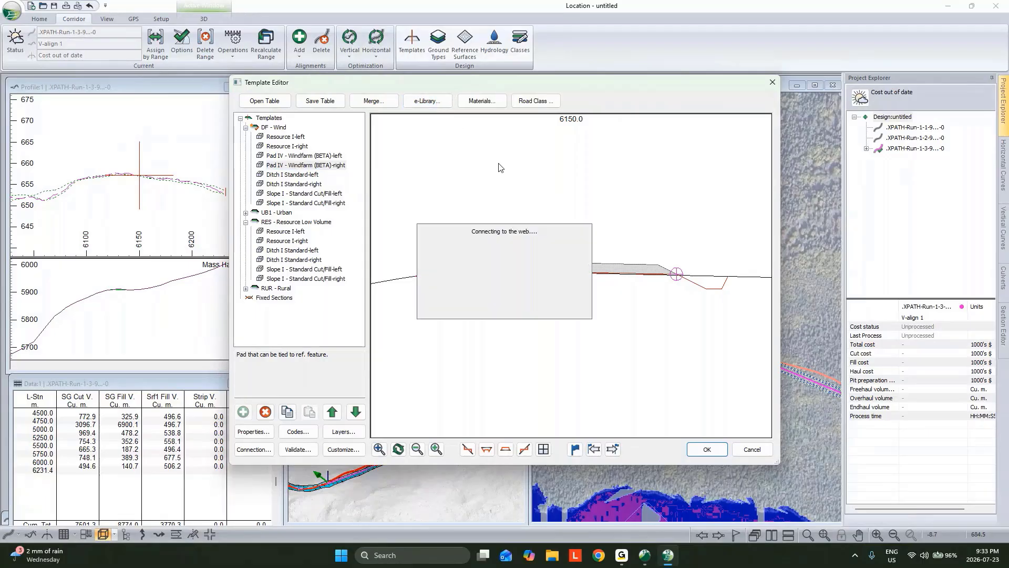
pyautogui.click(454, 241)
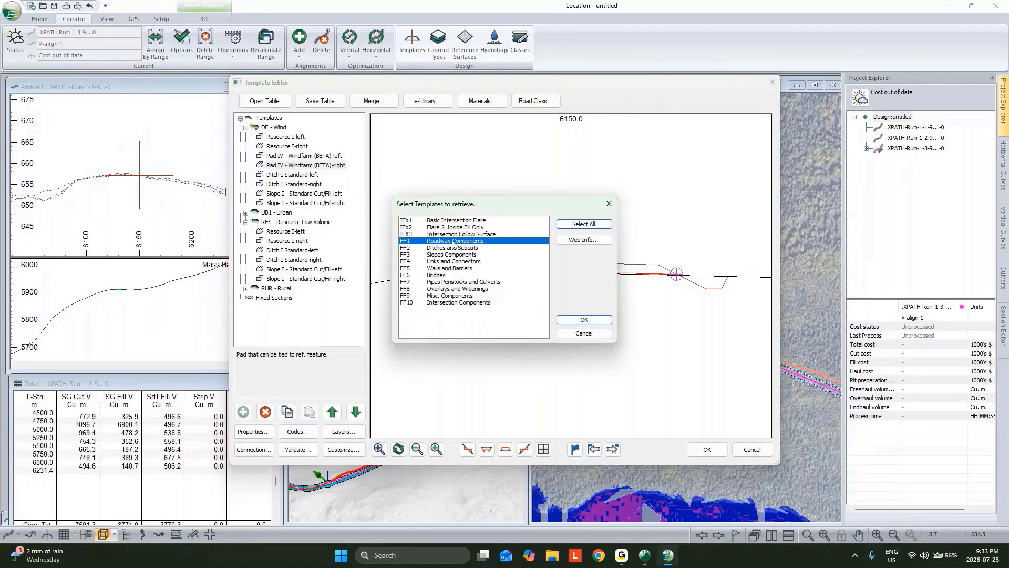
pyautogui.keyDown('shift'); pyautogui.click(444, 302); pyautogui.keyUp('shift')
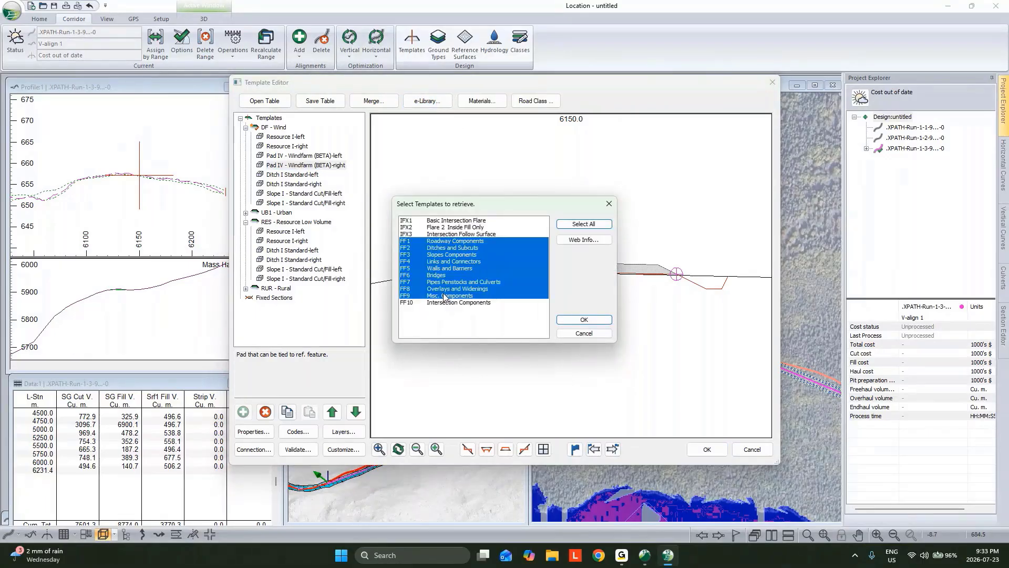
pyautogui.click(583, 320)
# Copy the Pad IV - Windfarm (BETA) component from the Misc. Components folder and select the DF - Wind template
pyautogui.click(284, 241)
pyautogui.click(245, 241)
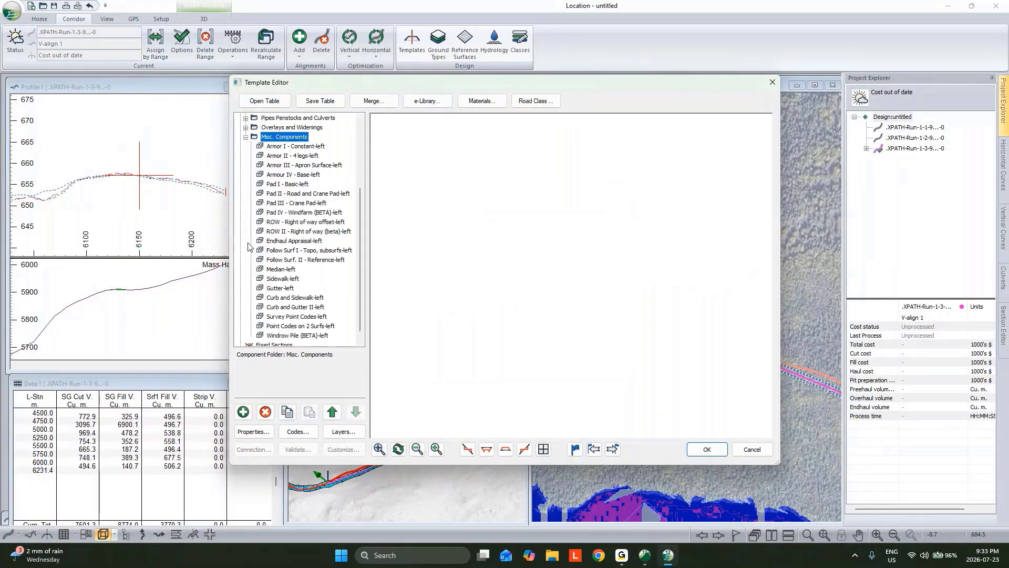
pyautogui.click(297, 213)
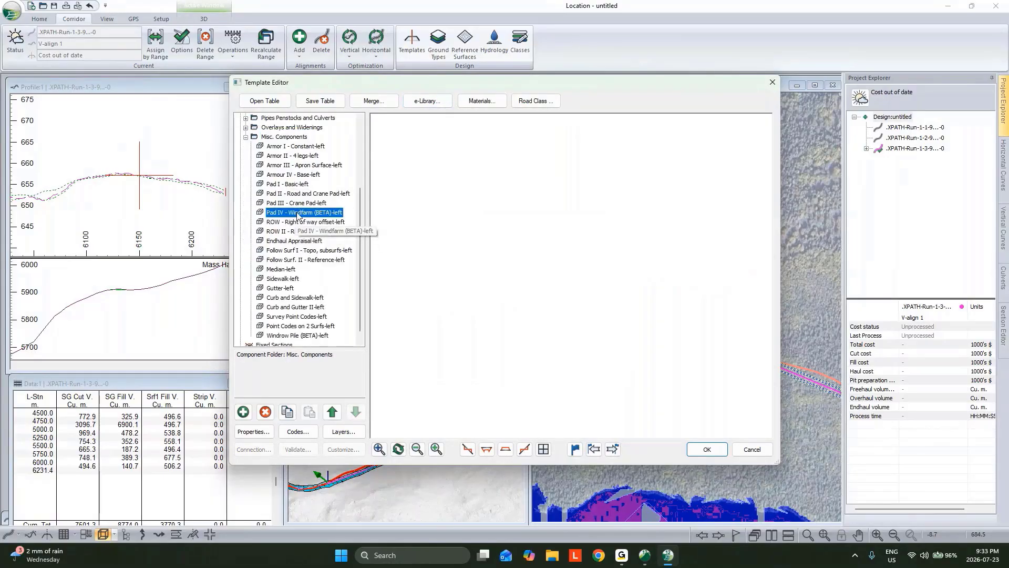
pyautogui.rightClick(298, 214)
pyautogui.click(358, 275)
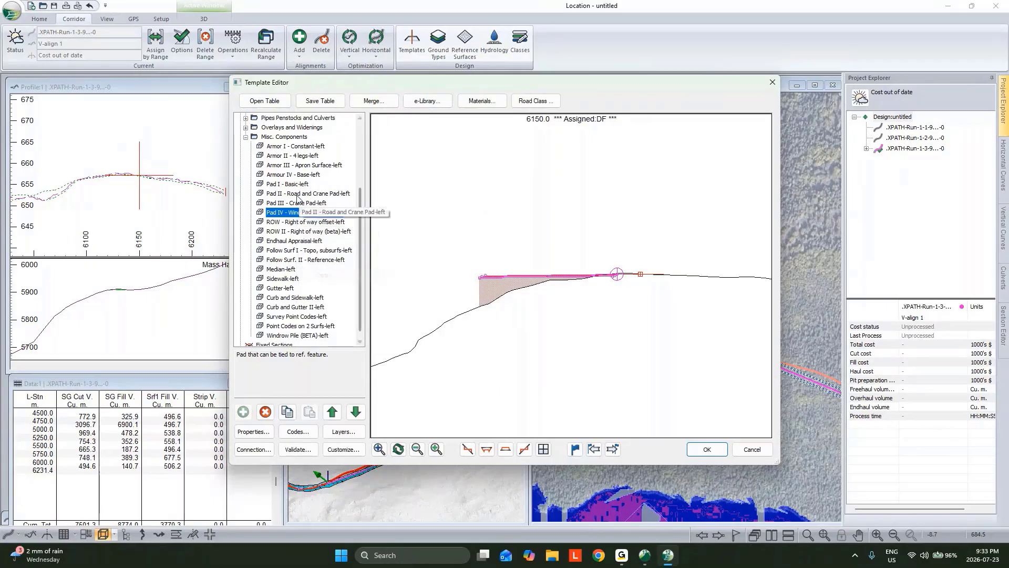
pyautogui.scroll(4, 287, 187)
pyautogui.click(273, 128)
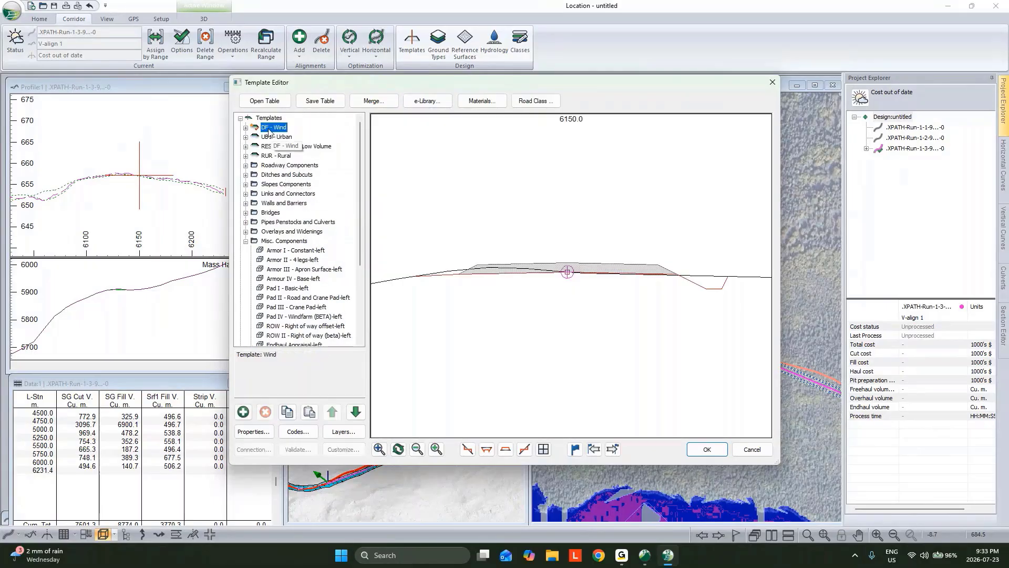
# Open the properties of the Wind template's right-hand Pad IV - Windfarm (BETA) component and select the PadWidthOffset parameter
pyautogui.click(246, 128)
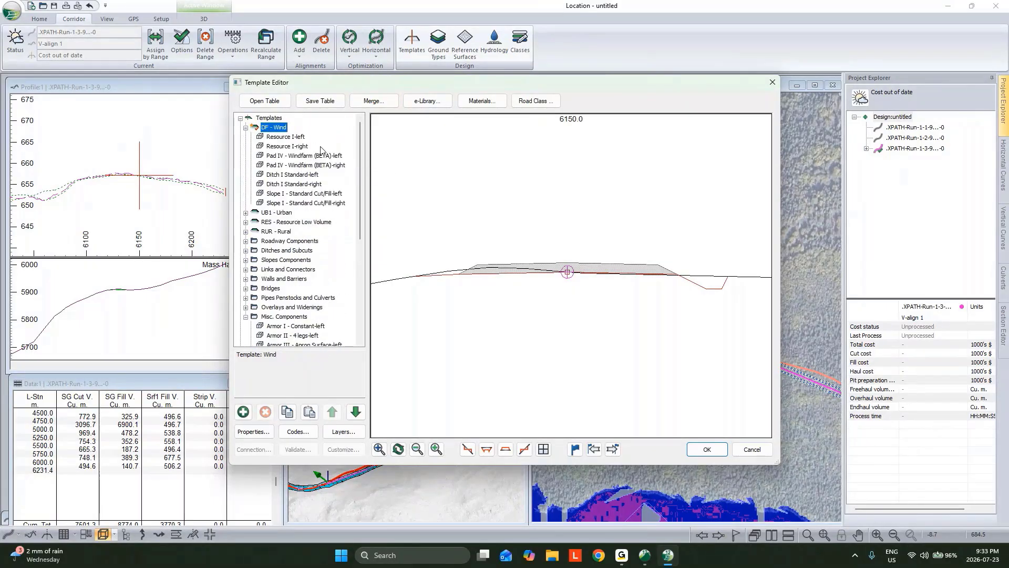
pyautogui.doubleClick(294, 166)
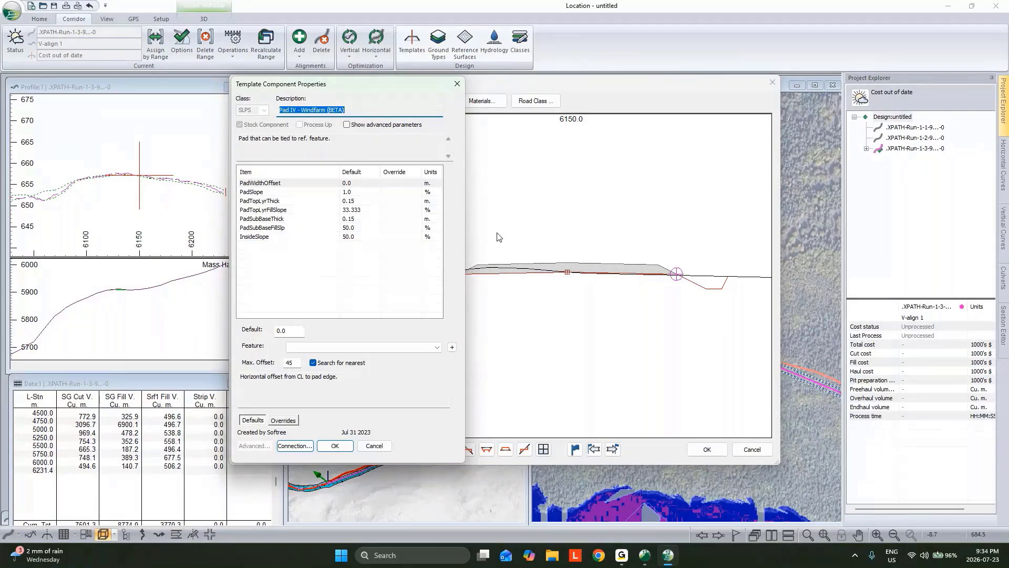
pyautogui.click(332, 183)
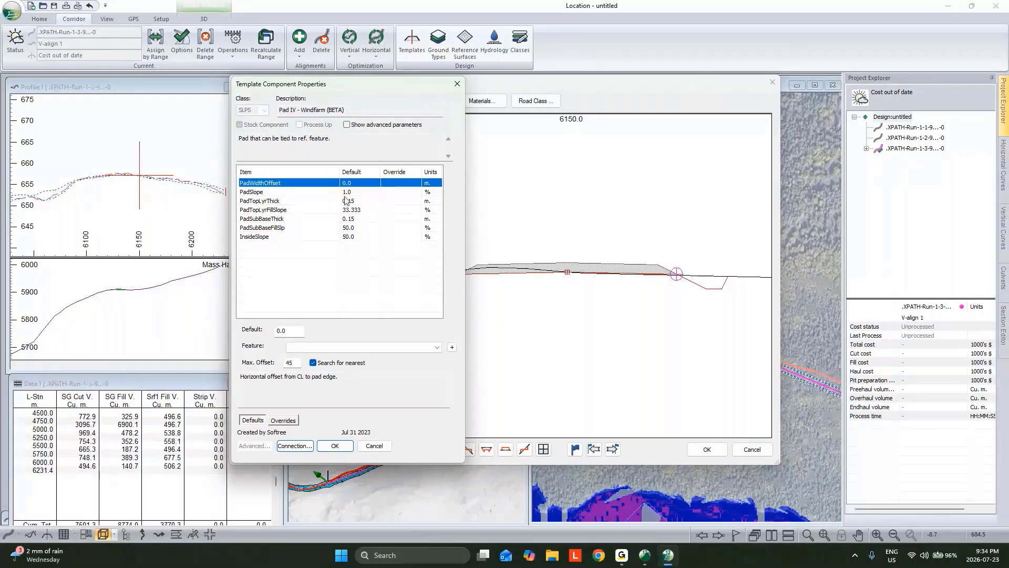
# Add a new reference feature for the pad width offset with the topo surface as its source terrain
pyautogui.click(451, 348)
pyautogui.click(443, 193)
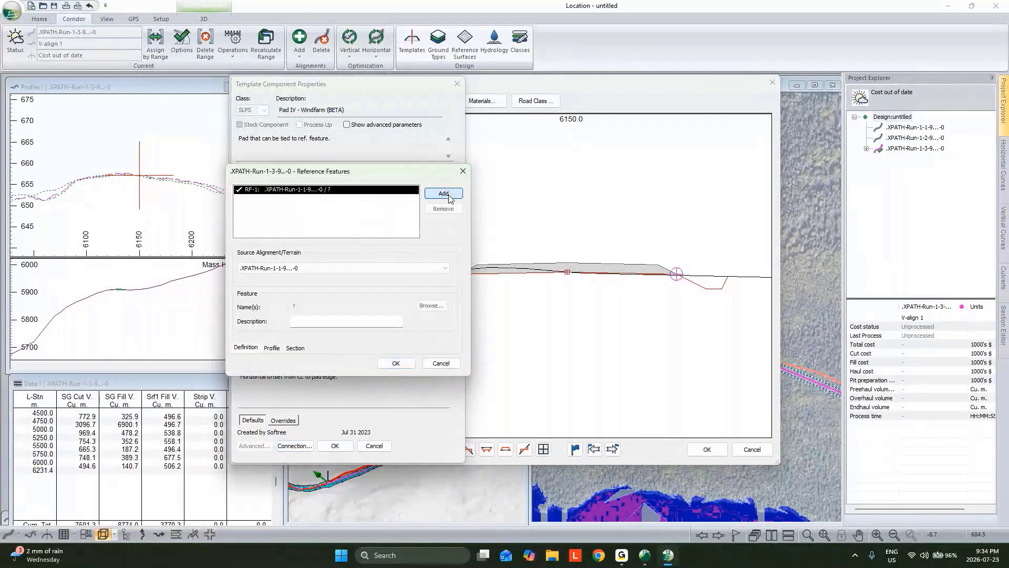
pyautogui.click(358, 269)
pyautogui.click(333, 296)
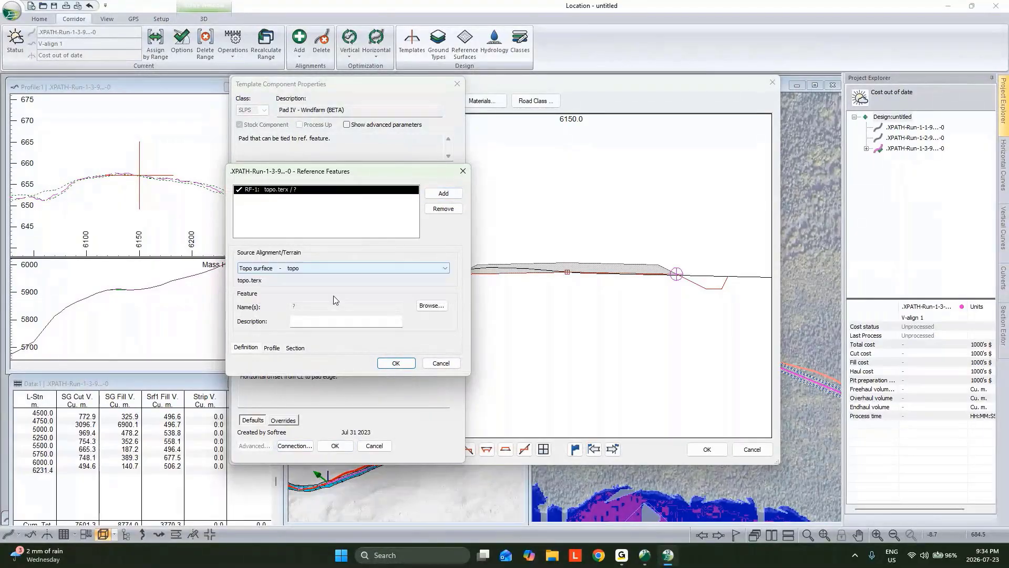
# Assign all Pad Limits features to the new reference feature using the name match p*, and accept the definition
pyautogui.click(431, 305)
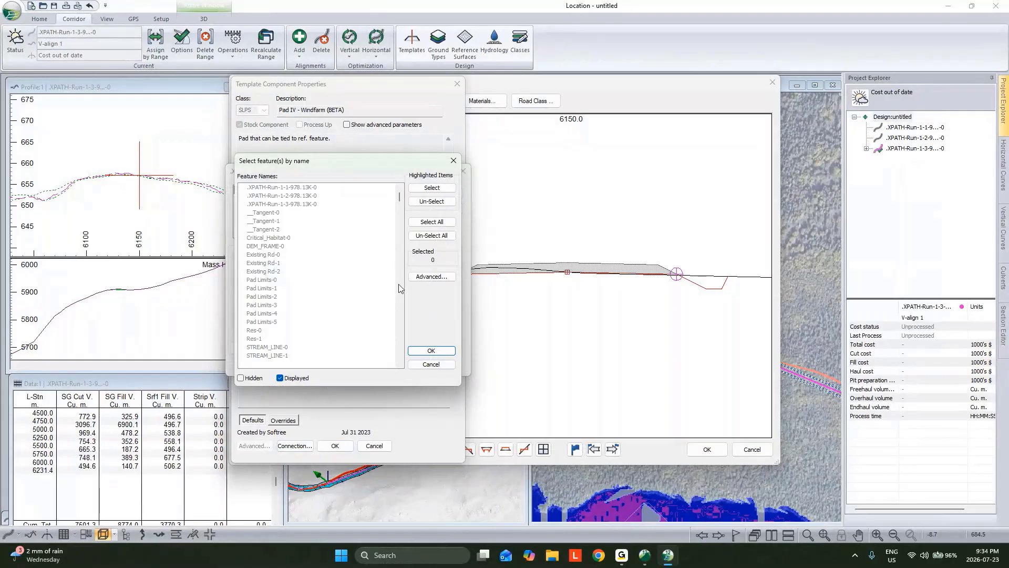
pyautogui.click(436, 278)
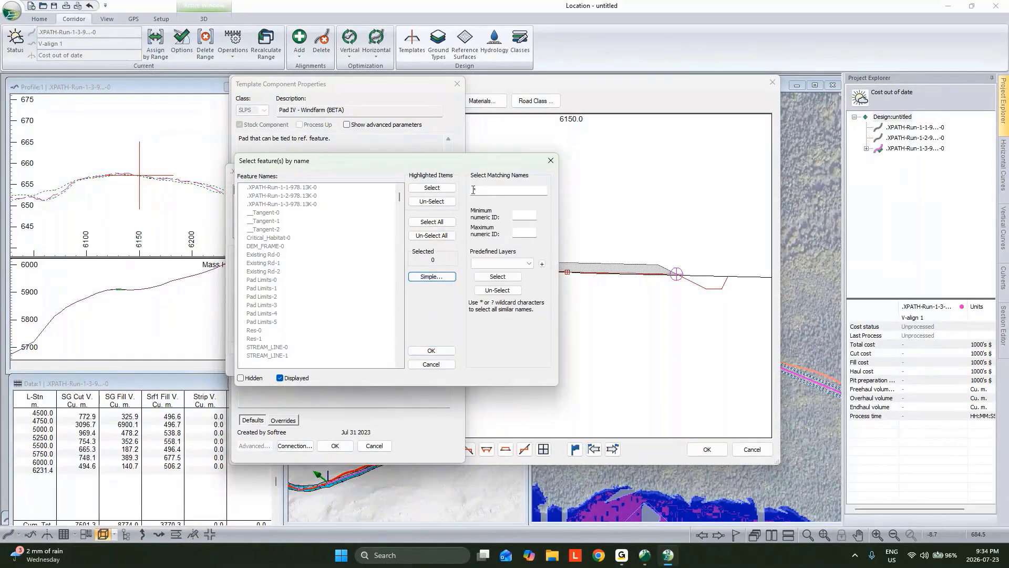
pyautogui.write('p*')
pyautogui.click(497, 277)
pyautogui.click(431, 350)
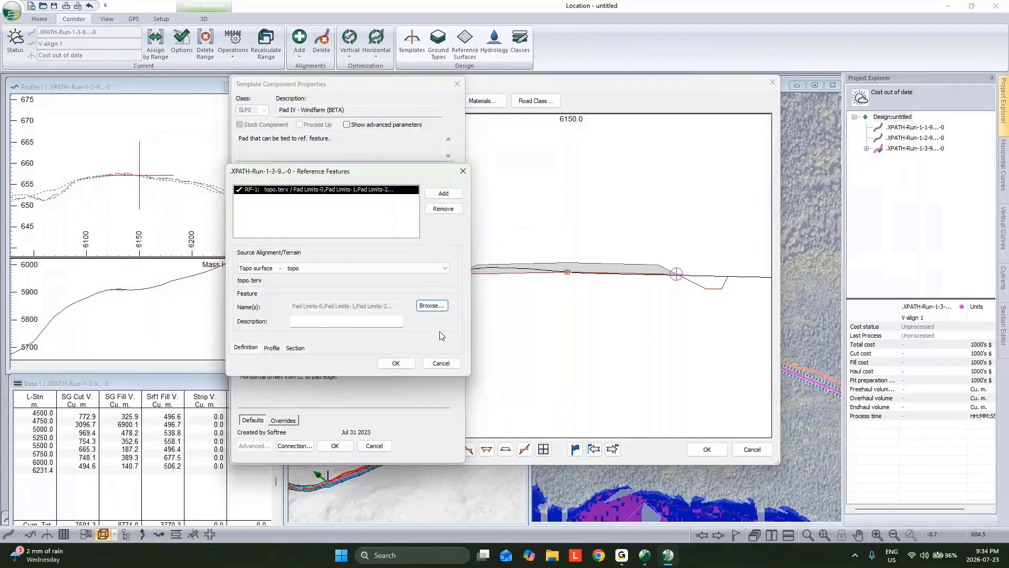
pyautogui.click(389, 361)
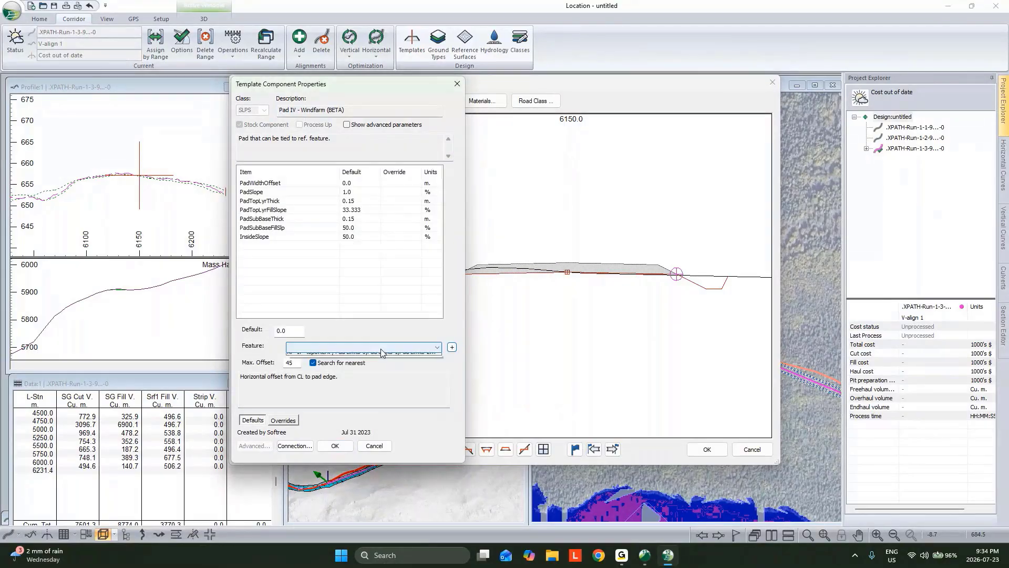
# Tie the right-hand pad's width offset to the RF-1 Pad Limits reference feature and accept the component properties
pyautogui.click(382, 347)
pyautogui.click(368, 364)
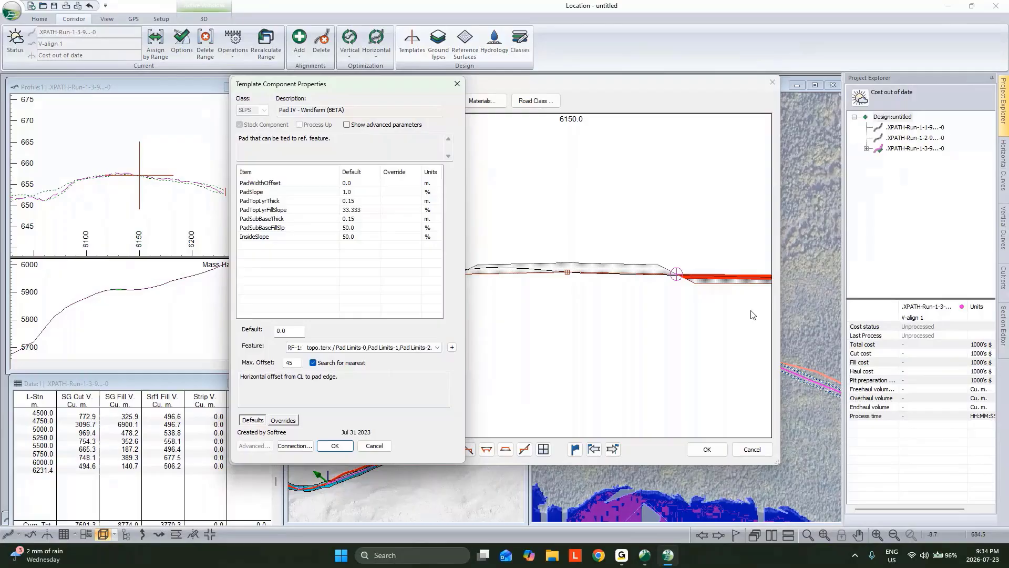
pyautogui.click(335, 446)
pyautogui.click(556, 306)
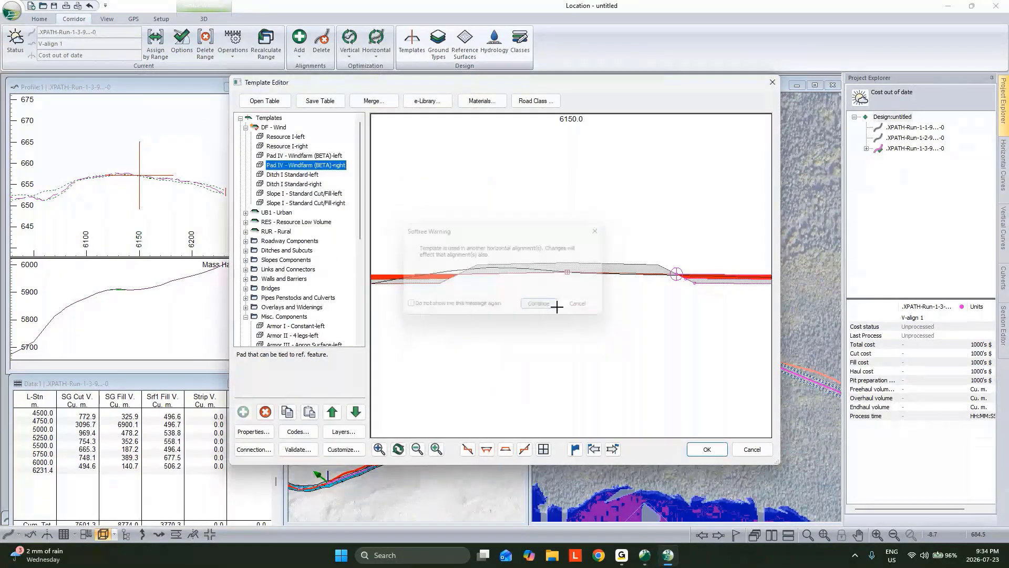
# Accept the template edits and recalculate the current alignment's cross sections and corridor surfaces over its full length
pyautogui.click(702, 451)
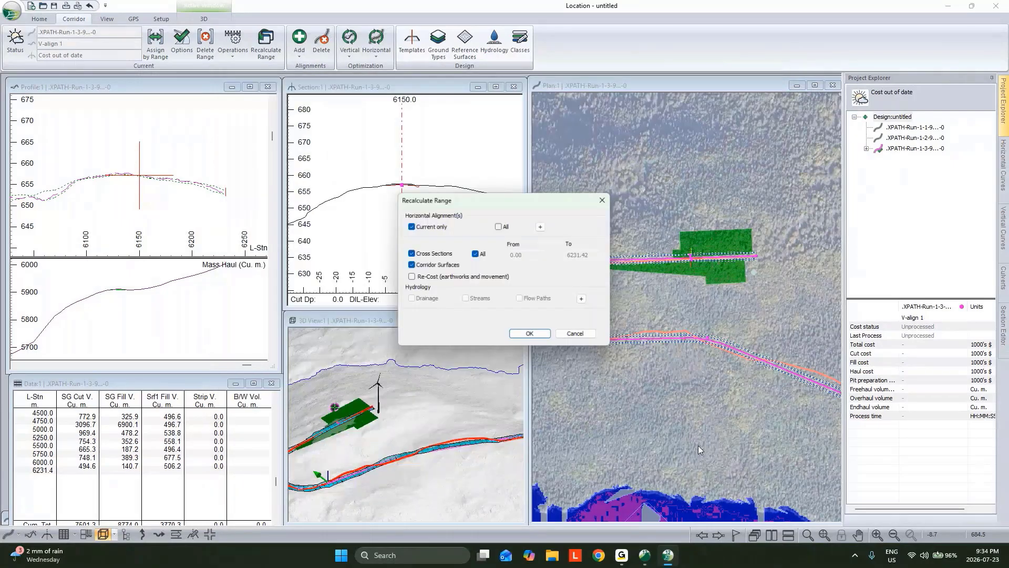
pyautogui.click(531, 334)
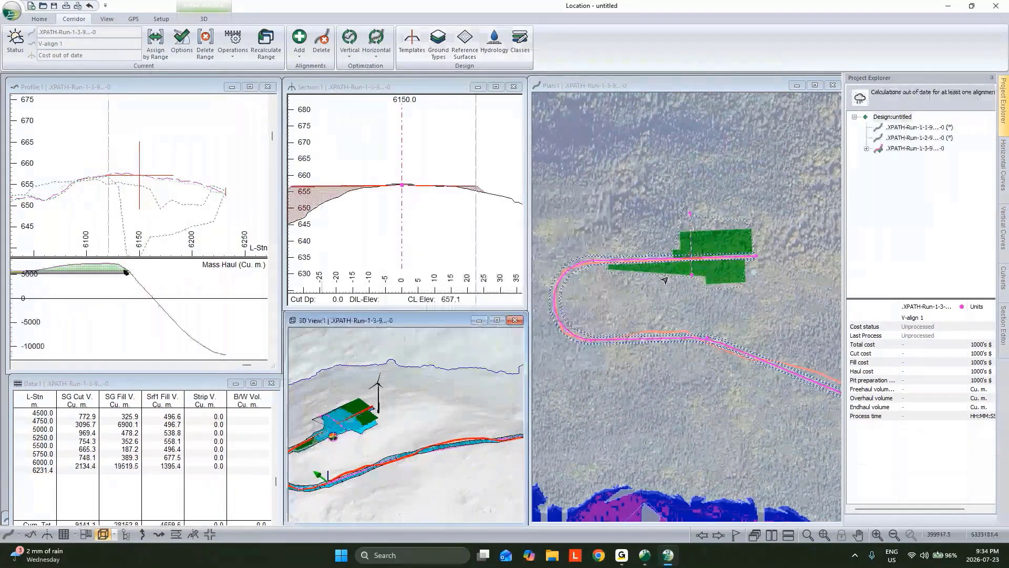
# Make station 6050, where the pad limits begin in plan, the current point and examine its cross-section
pyautogui.click(606, 262)
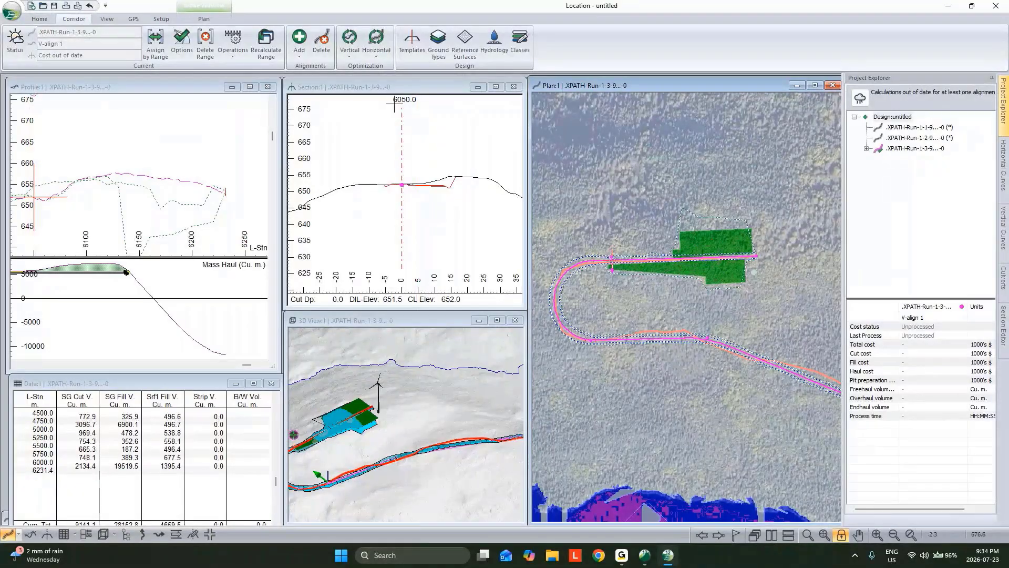
pyautogui.moveTo(394, 105)
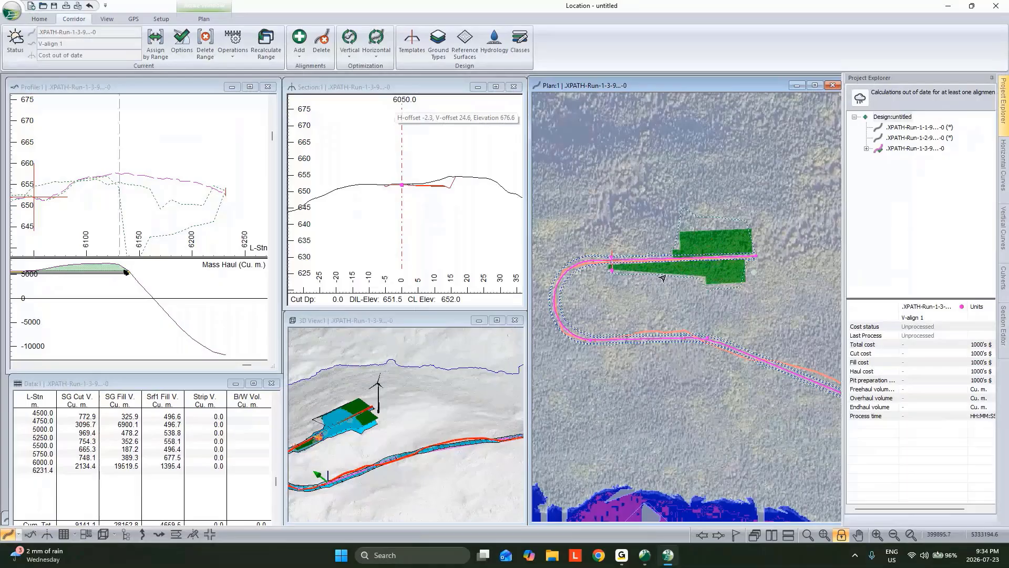
pyautogui.moveTo(747, 352)
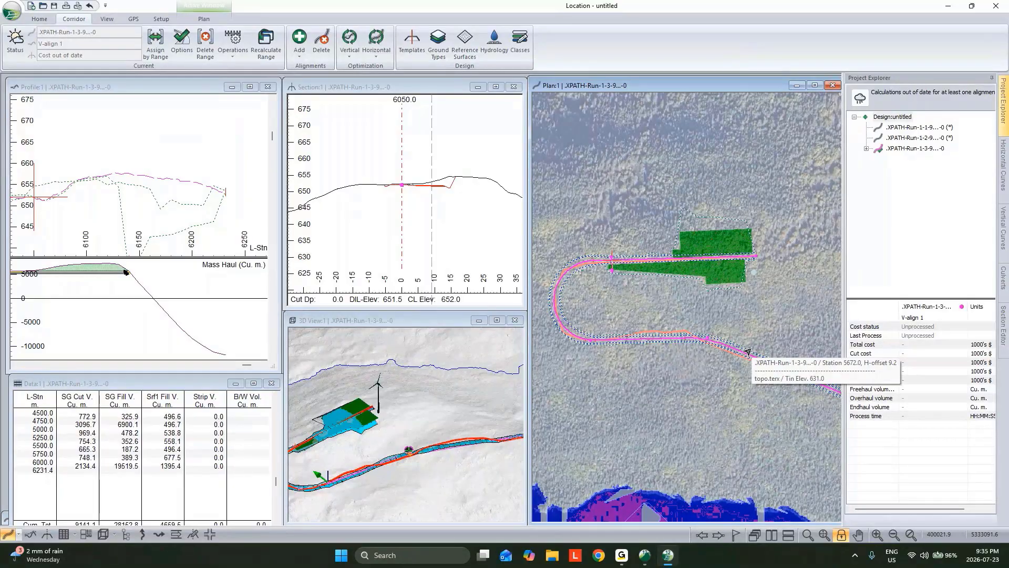
pyautogui.moveTo(748, 232)
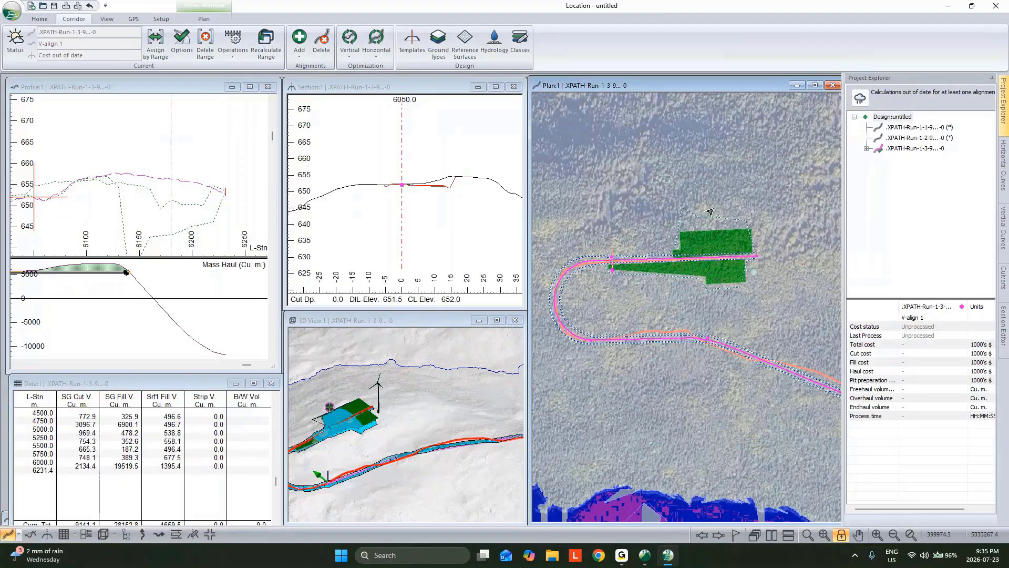
pyautogui.moveTo(704, 226)
# Rename the .XPATH-Run-1-3 horizontal alignment as Main and recalculate it
pyautogui.rightClick(888, 149)
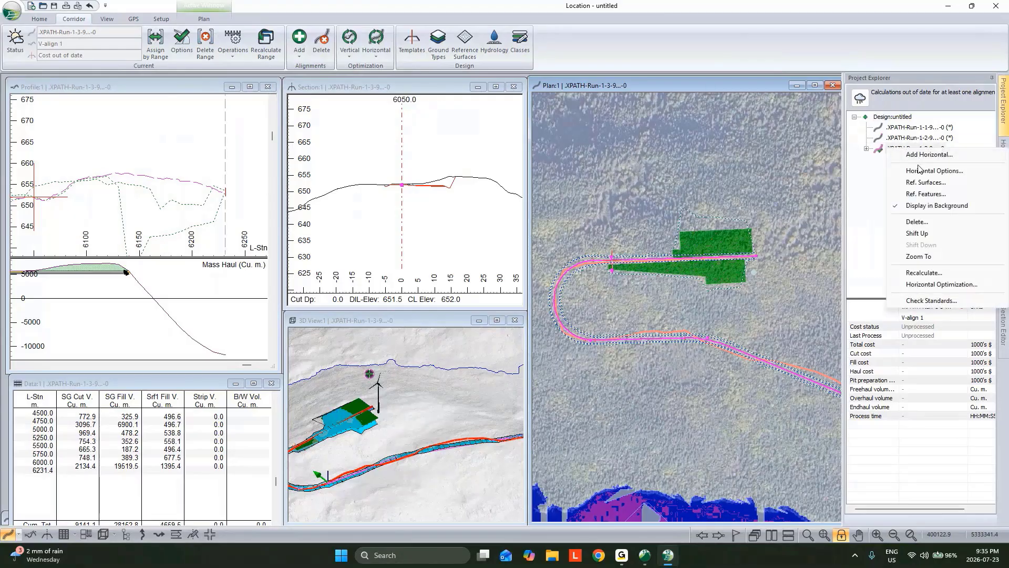
pyautogui.click(930, 171)
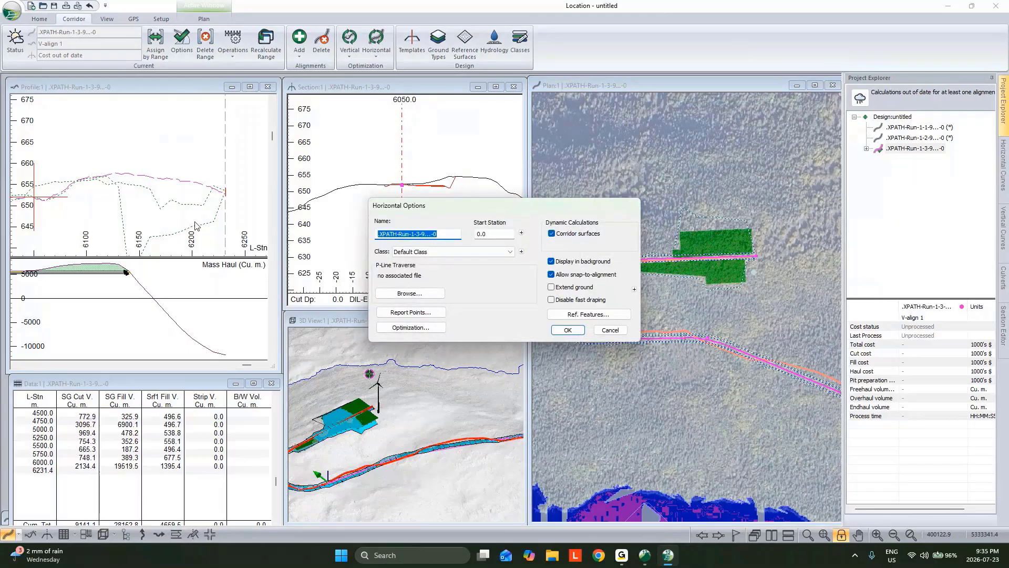
pyautogui.write('Main')
pyautogui.click(578, 335)
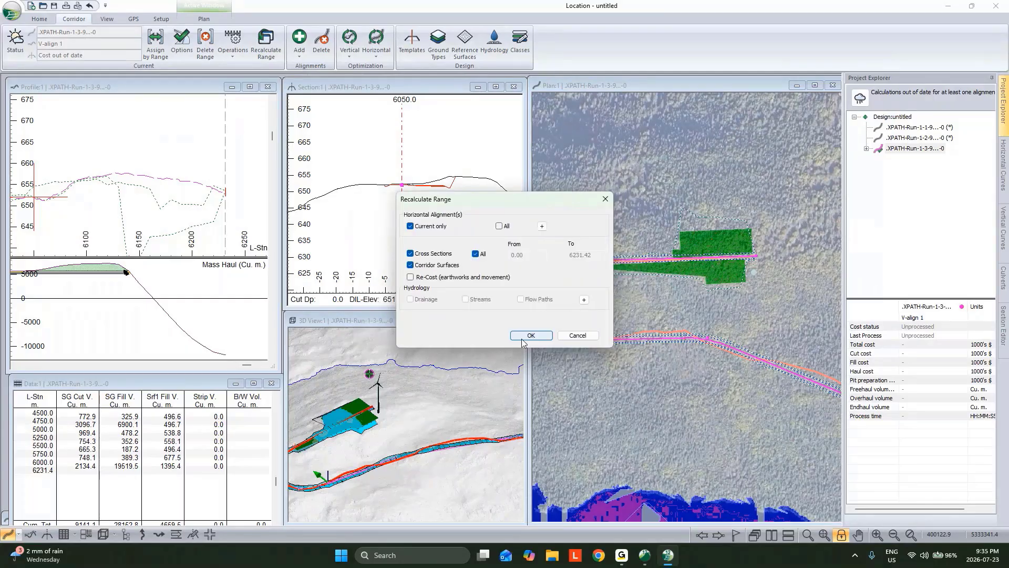
pyautogui.click(523, 340)
# Shift the Main alignment up to the first place in the design's alignment list
pyautogui.rightClick(892, 149)
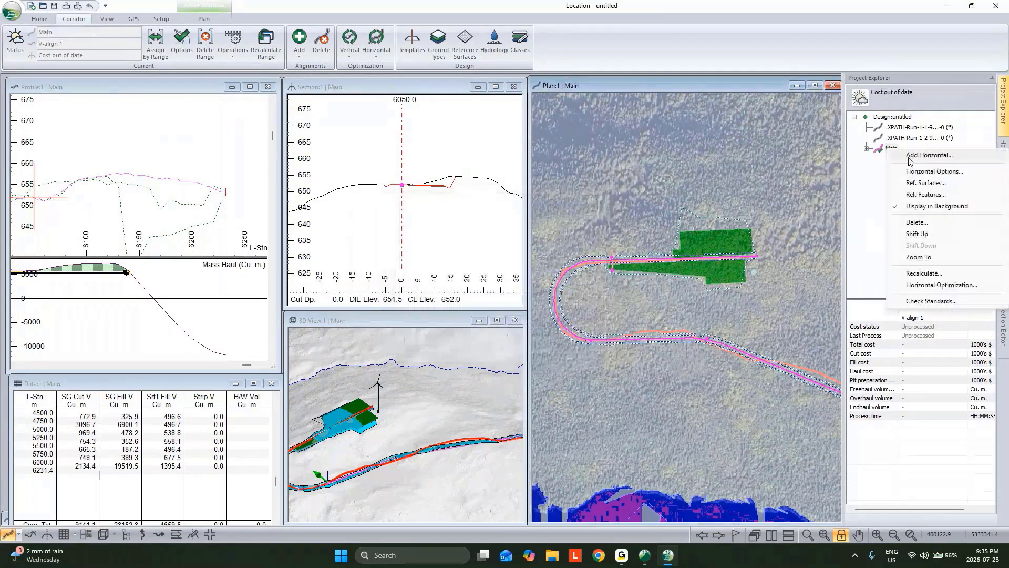
pyautogui.click(917, 234)
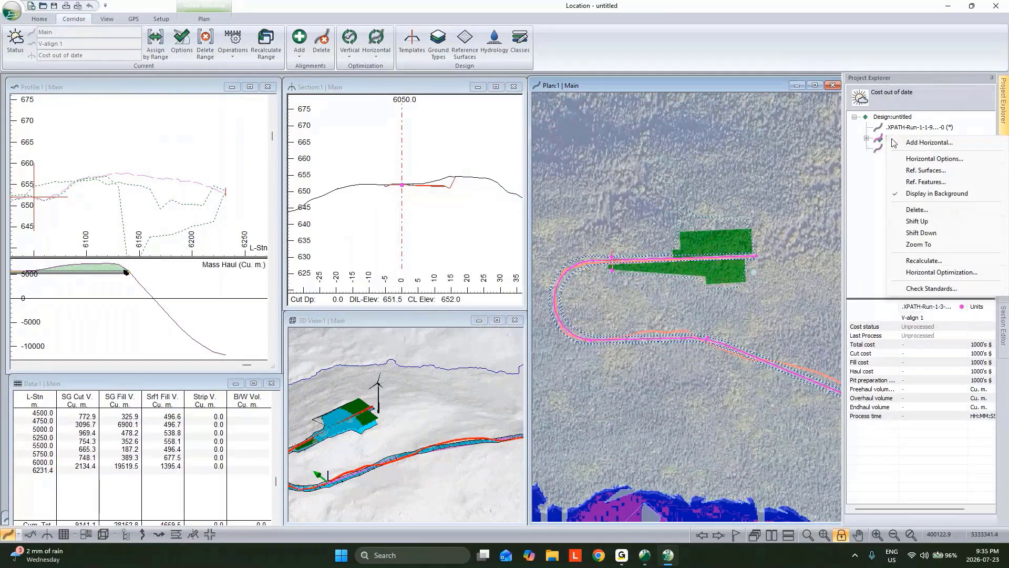
pyautogui.click(910, 222)
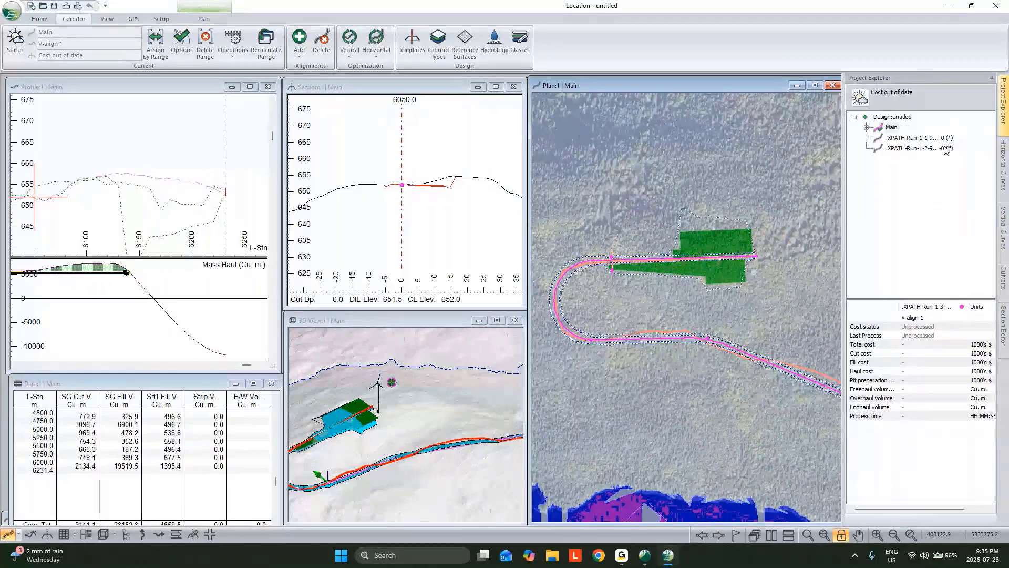
# Expand the Main alignment and open the vertical optimization standards of V-align 1
pyautogui.click(867, 128)
pyautogui.rightClick(896, 138)
pyautogui.click(917, 164)
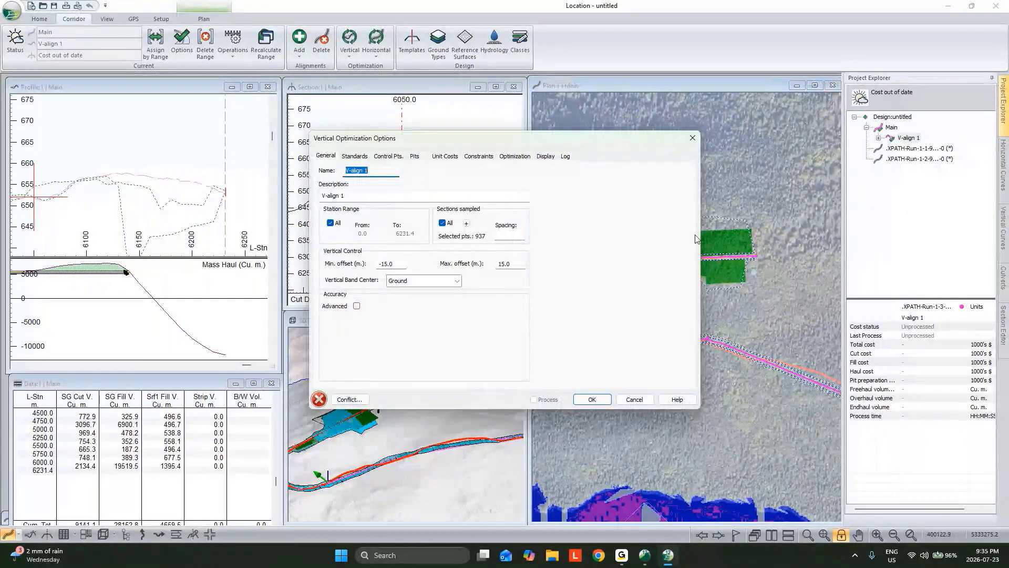
pyautogui.click(362, 158)
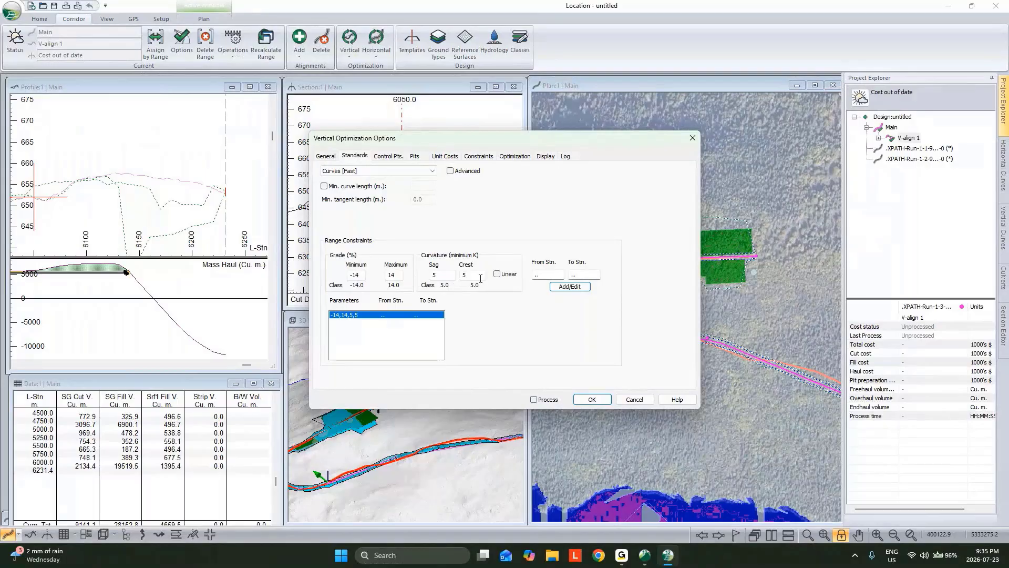
# Add a linear range constraint from station 6050 to the alignment's end, with grades limited to -4 to 4%
pyautogui.click(497, 273)
pyautogui.click(543, 272)
pyautogui.write('6050')
pyautogui.write('4')
pyautogui.moveTo(398, 275); pyautogui.dragTo(355, 280)
pyautogui.write('4')
pyautogui.click(563, 285)
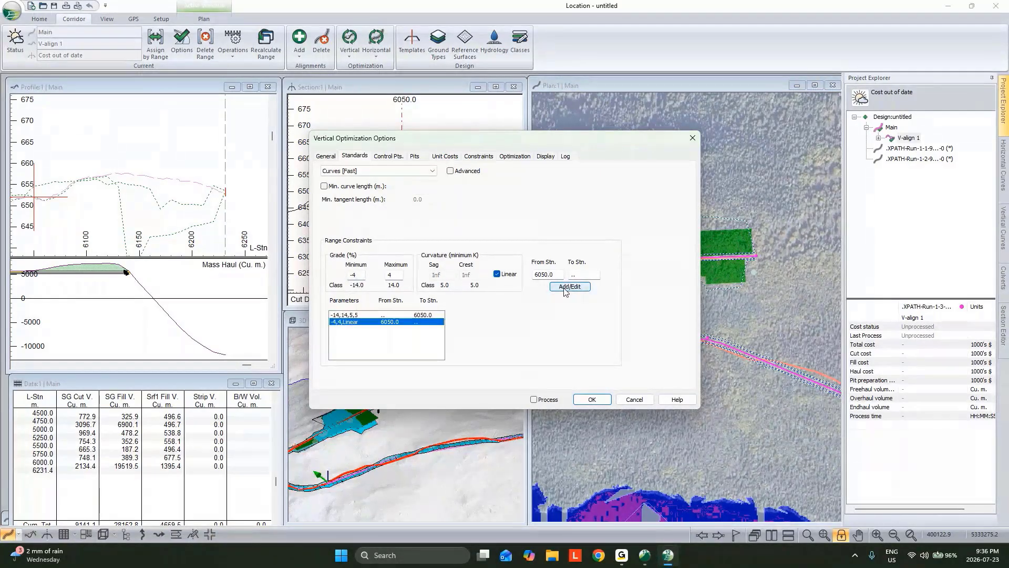
# Review the vertical optimization's control points, pits, earthwork unit costs for overburden and solid rock, haul costs, and material direction constraints
pyautogui.click(397, 157)
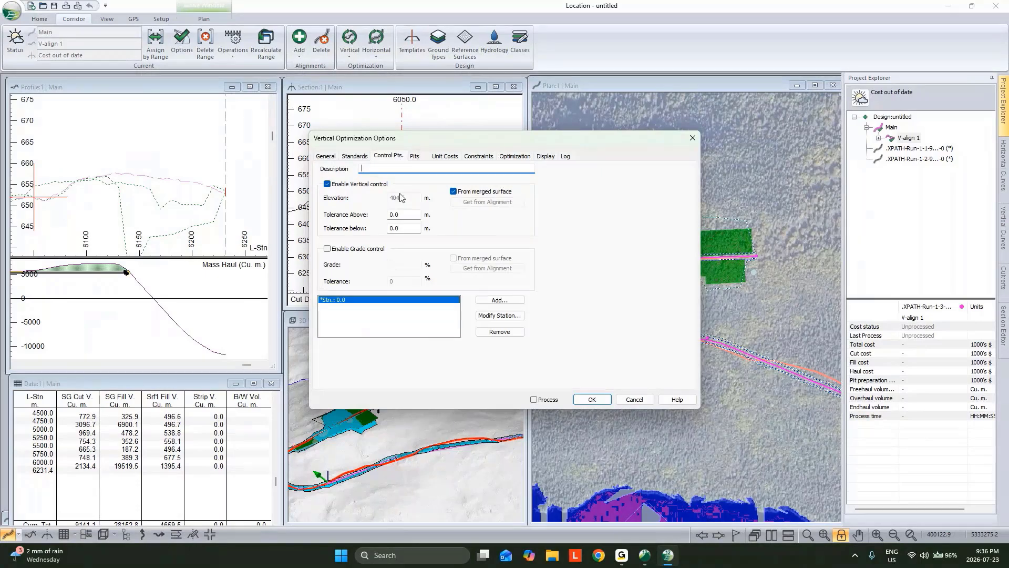
pyautogui.click(420, 160)
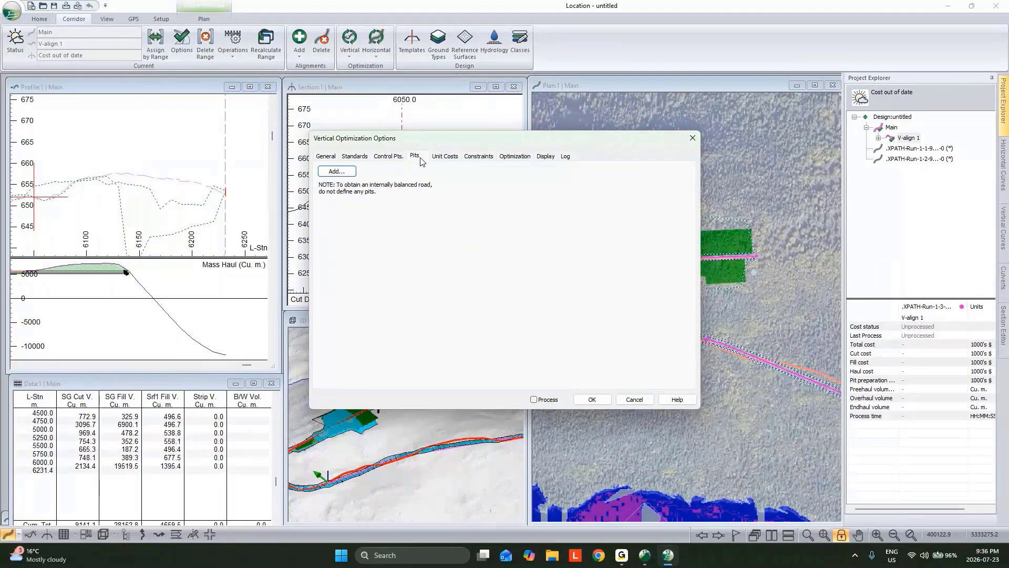
pyautogui.click(445, 156)
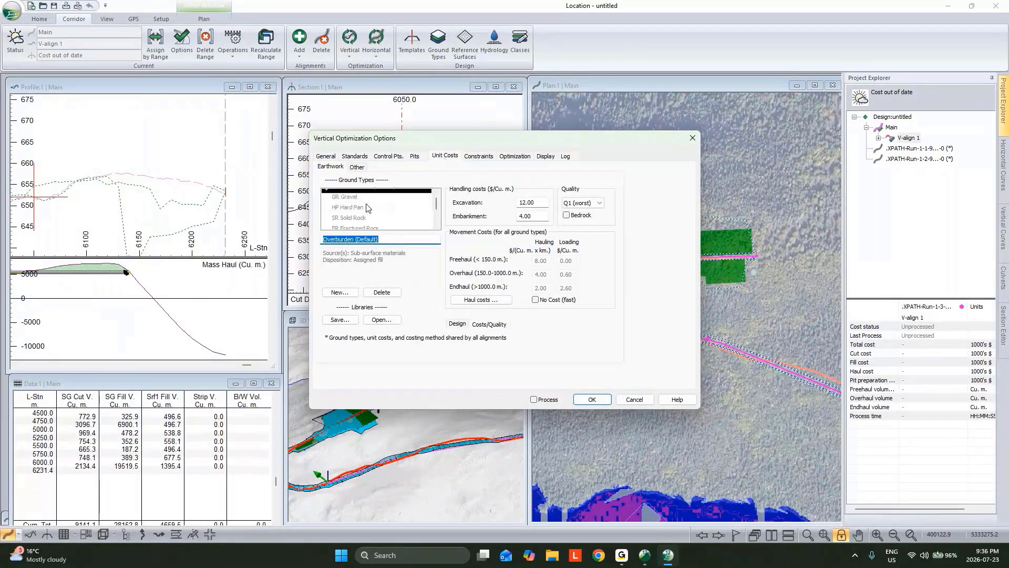
pyautogui.scroll(-1, 368, 216)
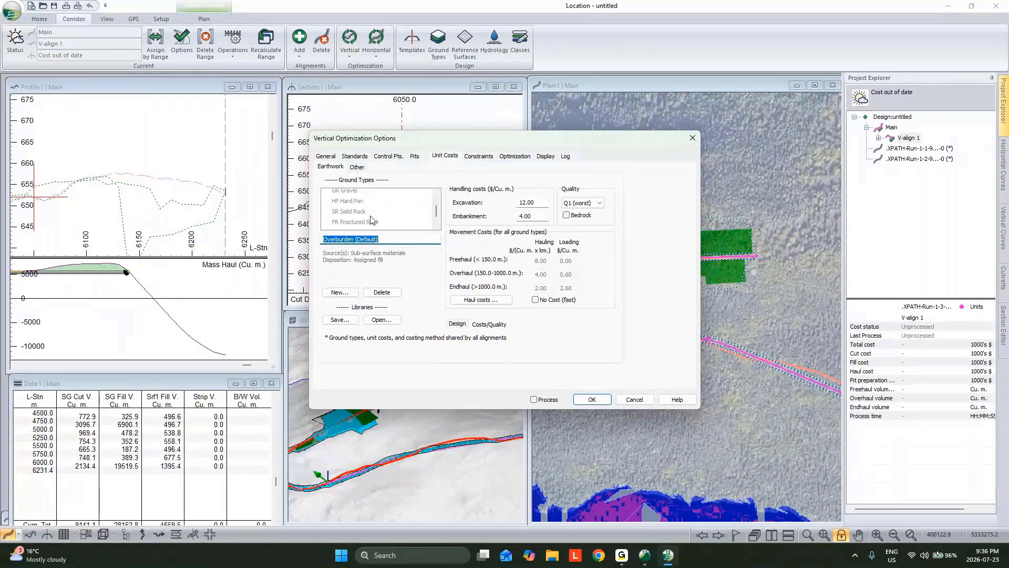
pyautogui.scroll(1, 370, 220)
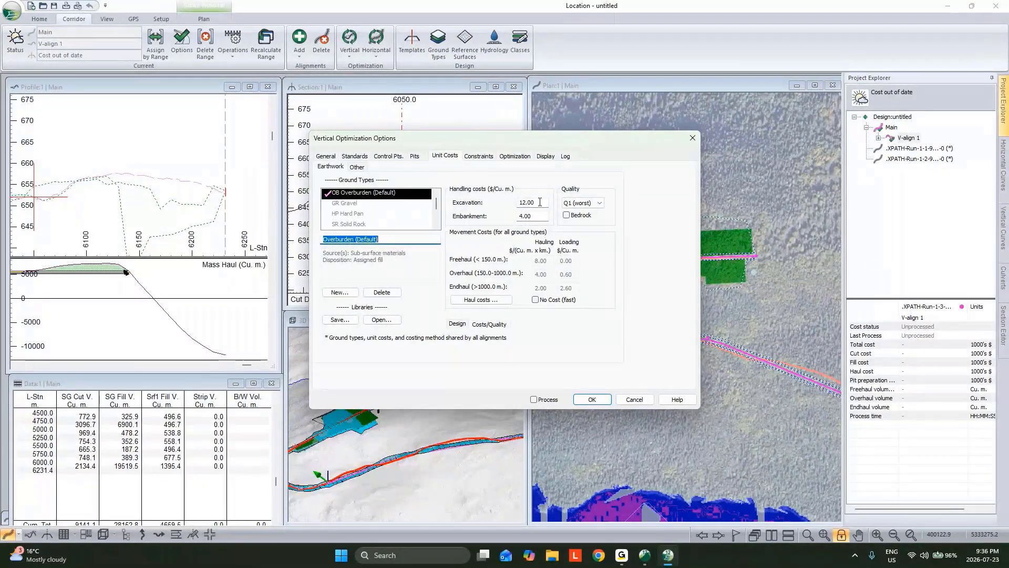
pyautogui.press('Tab')
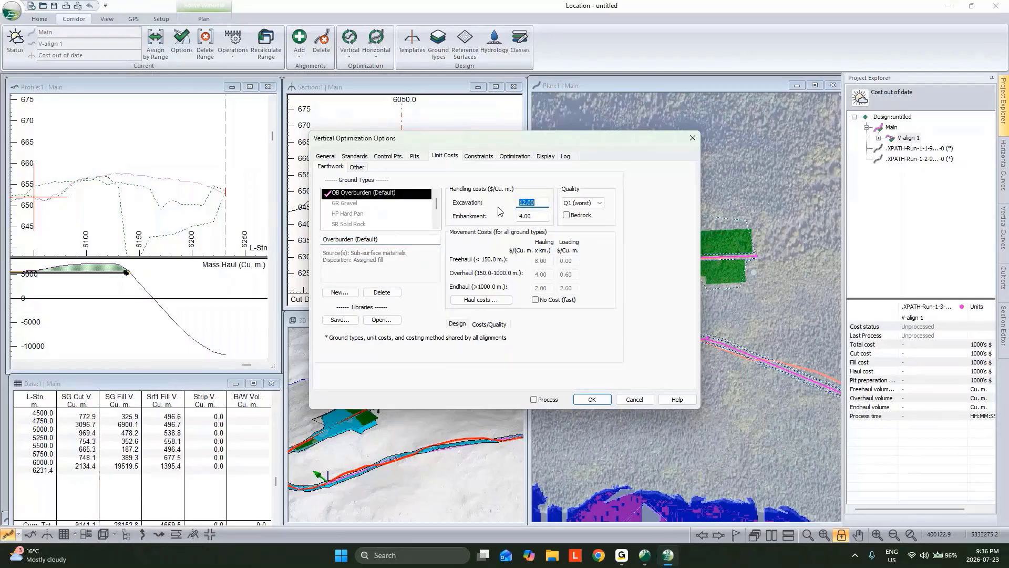
pyautogui.click(363, 225)
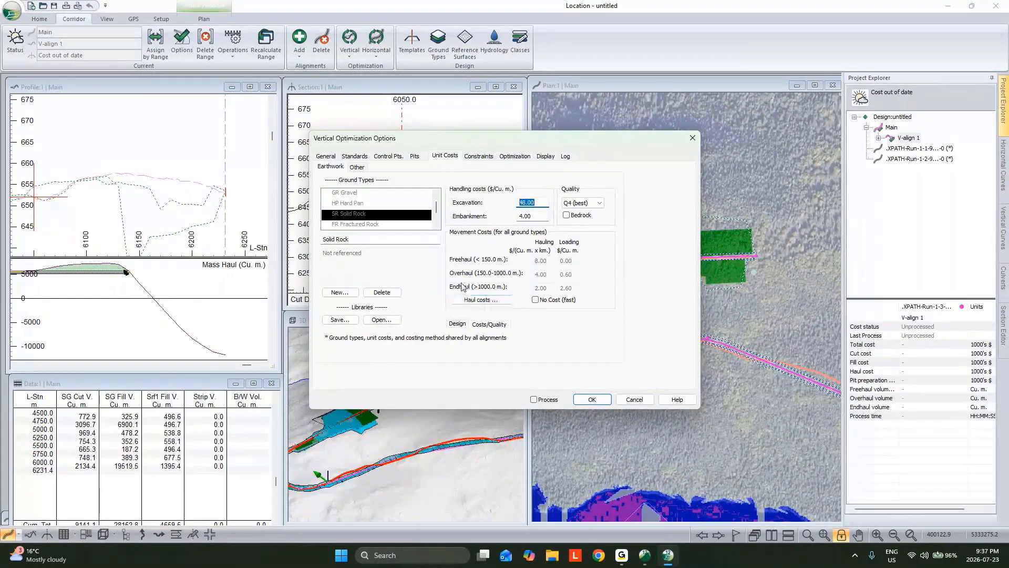
pyautogui.click(480, 299)
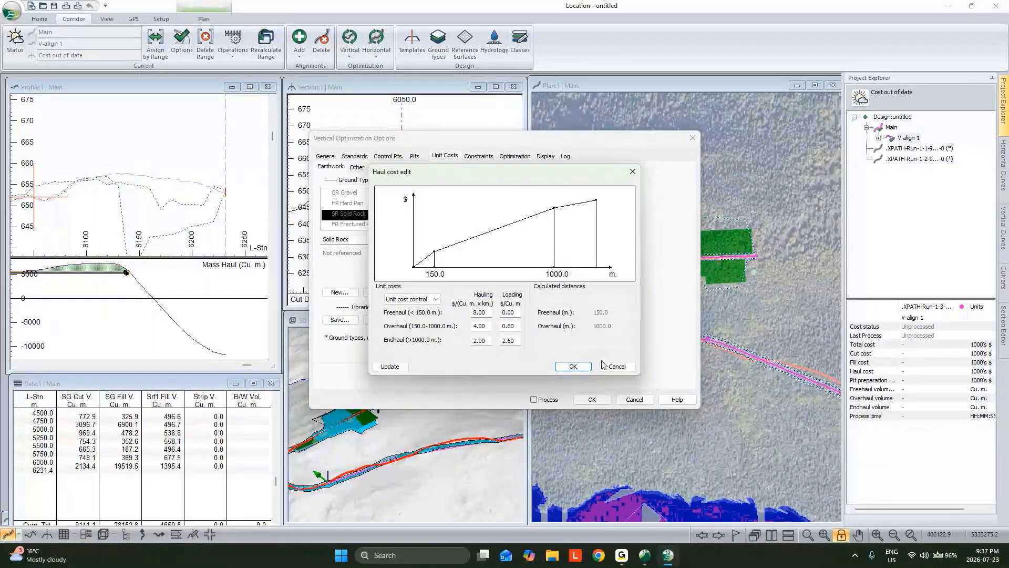
pyautogui.click(625, 370)
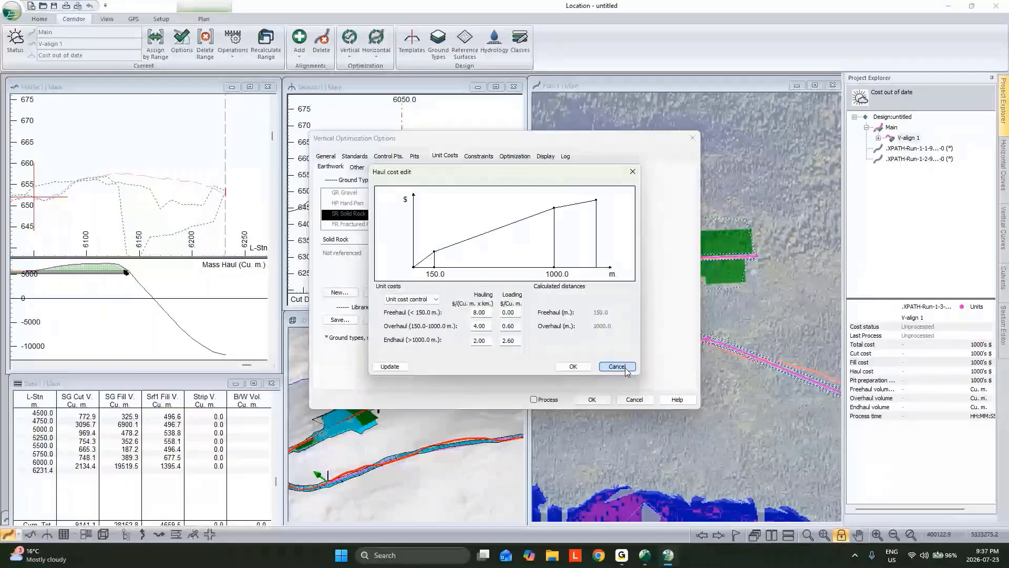
pyautogui.click(487, 157)
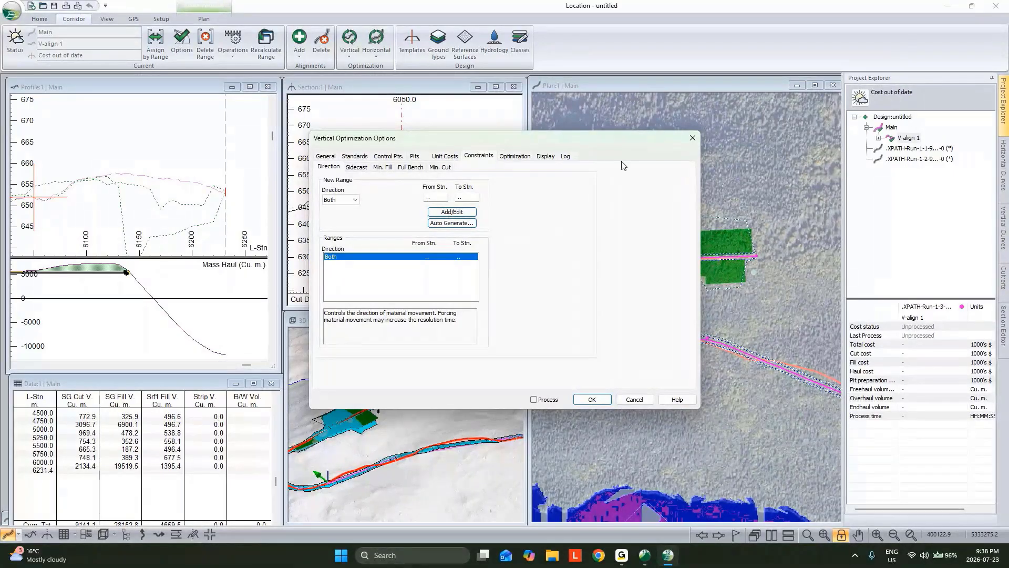
# Enable processing and accept the vertical optimization options
pyautogui.moveTo(627, 142); pyautogui.dragTo(482, 158)
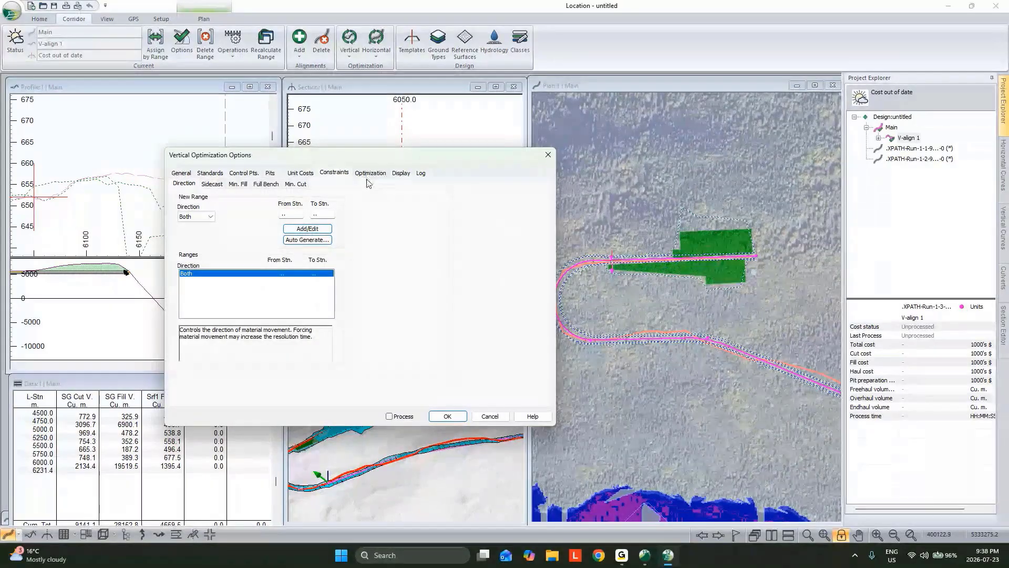
pyautogui.click(389, 417)
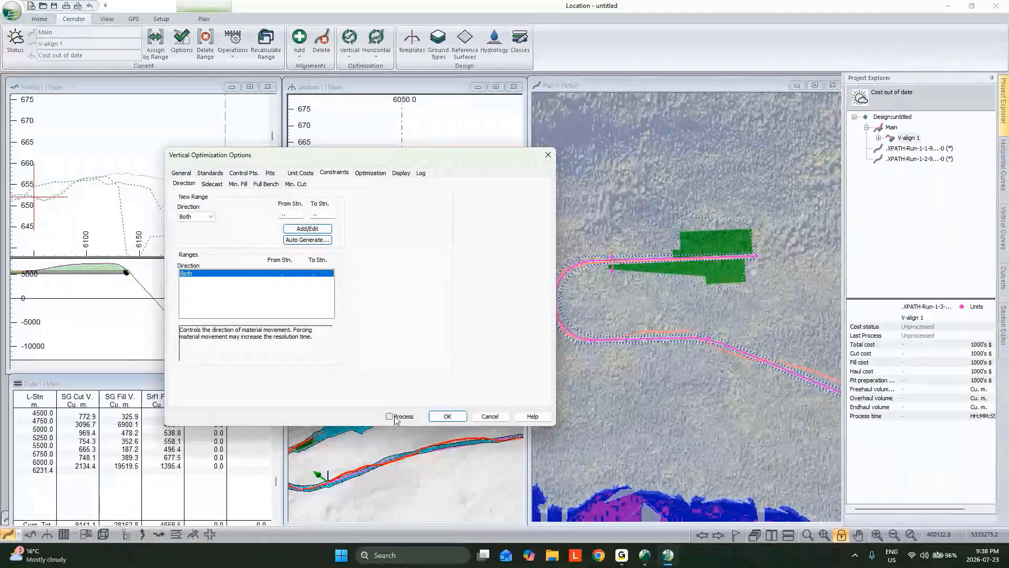
pyautogui.click(459, 422)
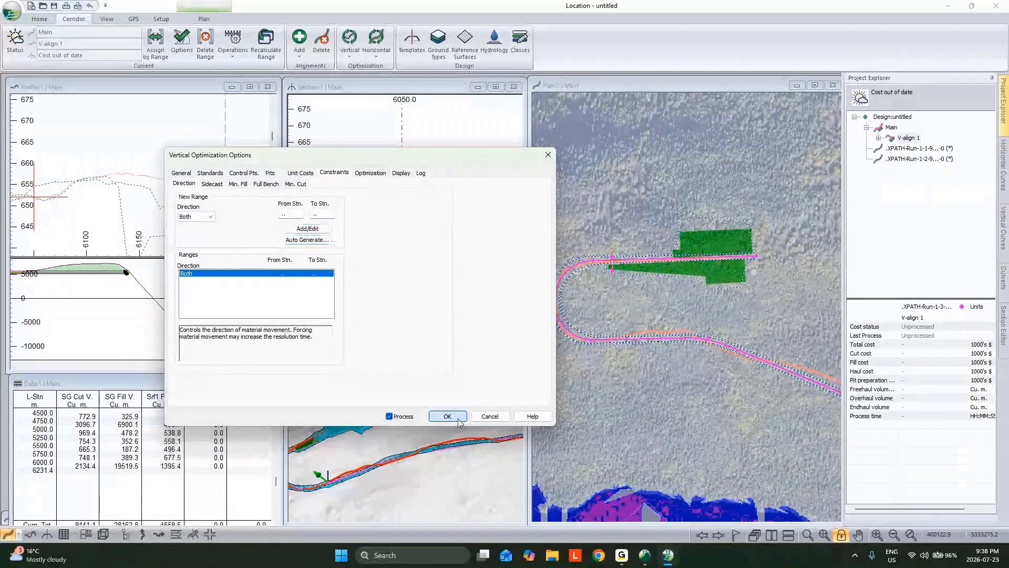
# Set the Smart Curves VIP reduction tolerance to 0.5 m and process the vertical optimization of V-align 1
pyautogui.click(505, 254)
pyautogui.moveTo(534, 288); pyautogui.dragTo(497, 291)
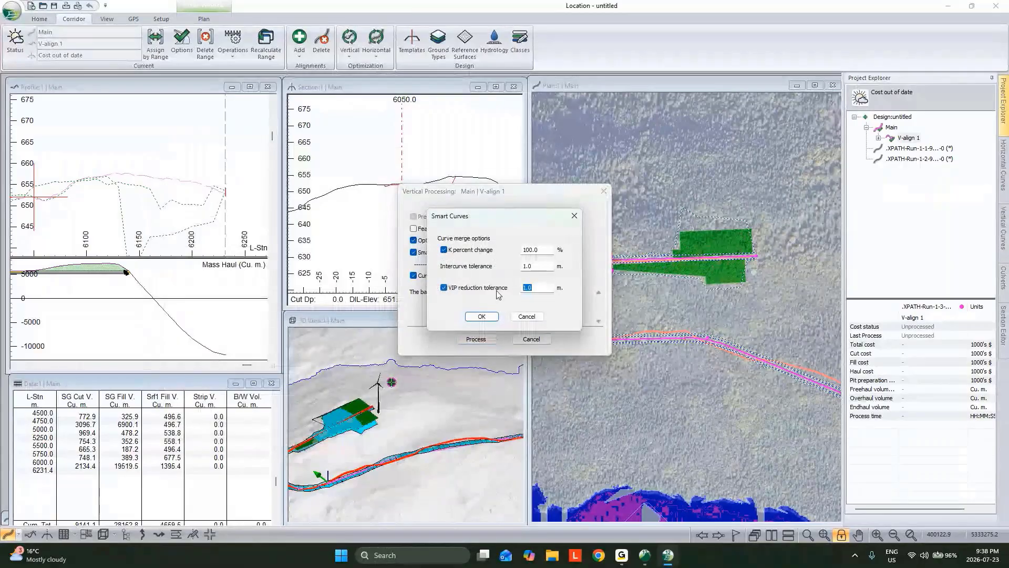
pyautogui.write('.5')
pyautogui.click(489, 316)
pyautogui.click(490, 336)
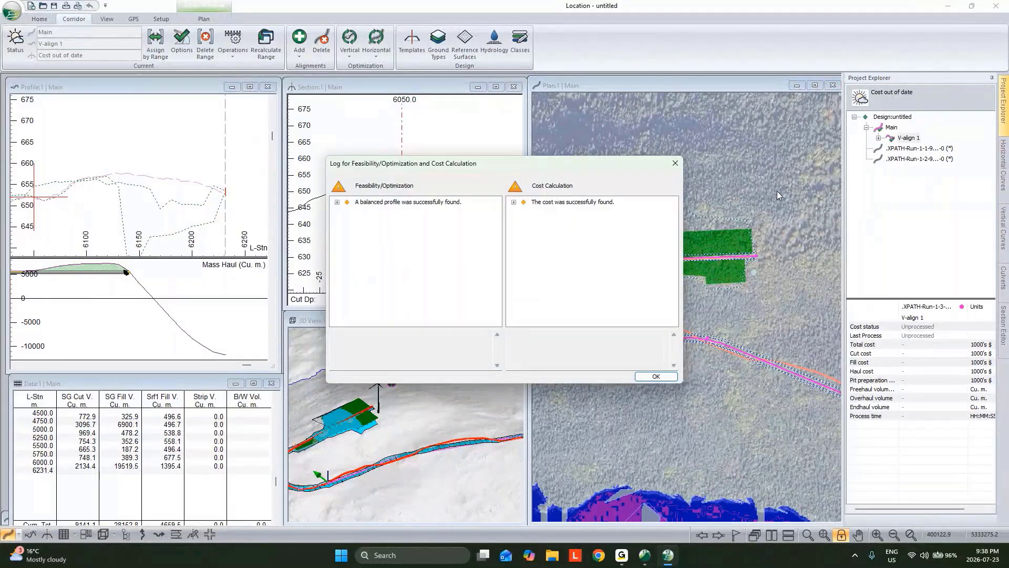
pyautogui.click(655, 377)
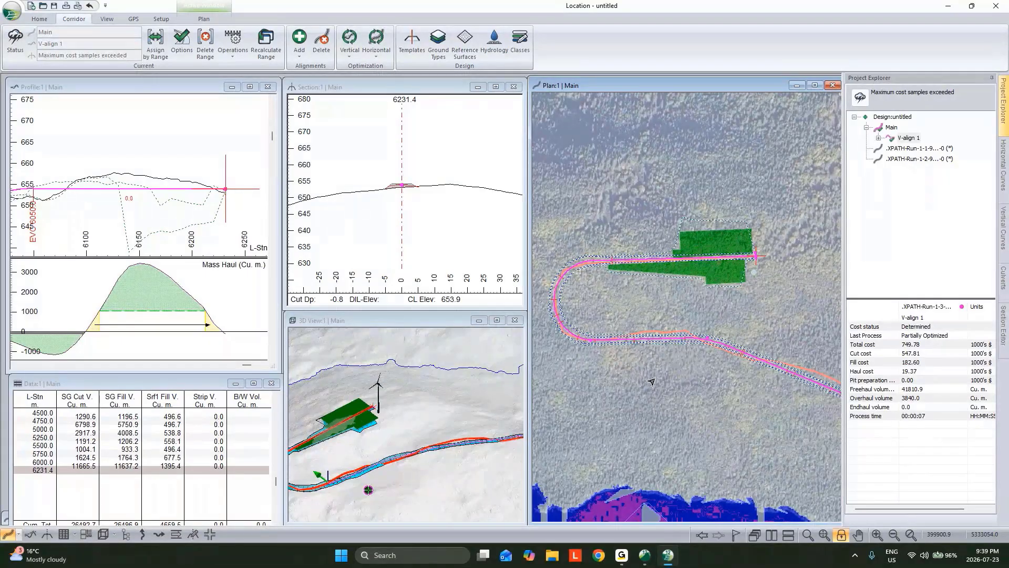
# Examine Main's optimized profile and mass haul diagram along the approach to the turbine pad
pyautogui.scroll(-5, 203, 179)
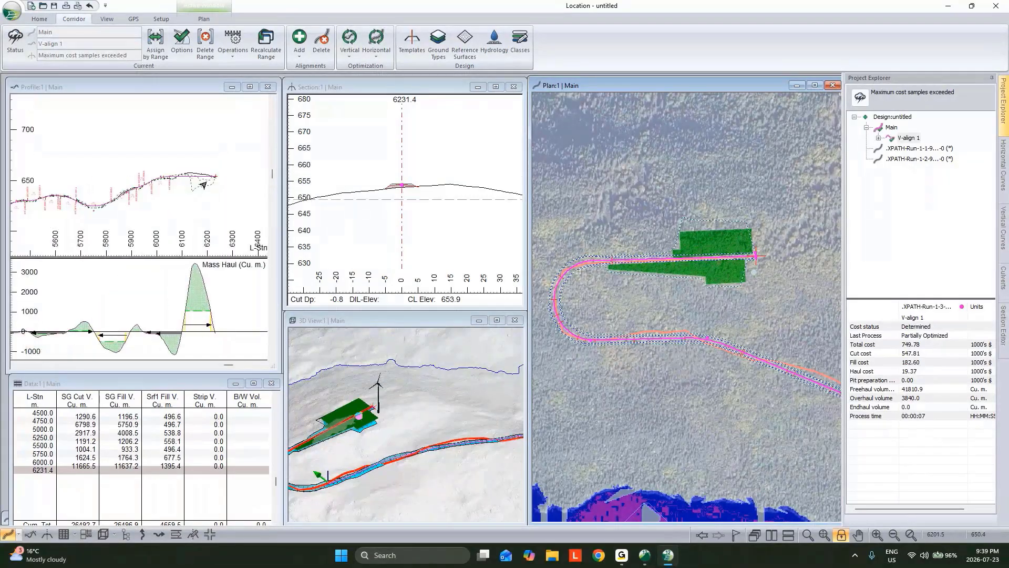
pyautogui.moveTo(199, 185)
pyautogui.moveTo(214, 201); pyautogui.dragTo(243, 195, button='middle')
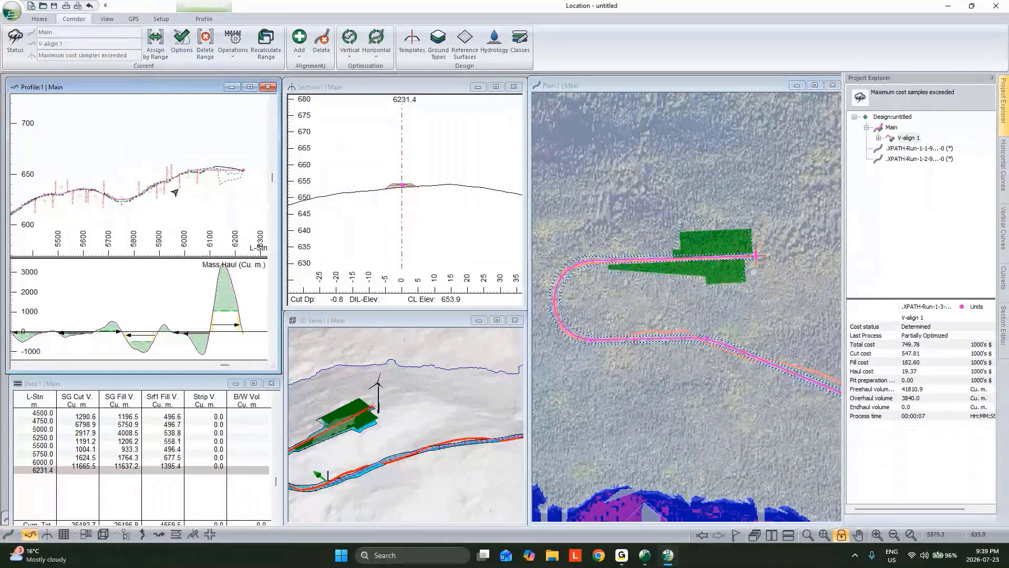
# Examine Main's full vertical profile and mass haul diagram, temporarily widening the profile window
pyautogui.scroll(-3, 175, 192)
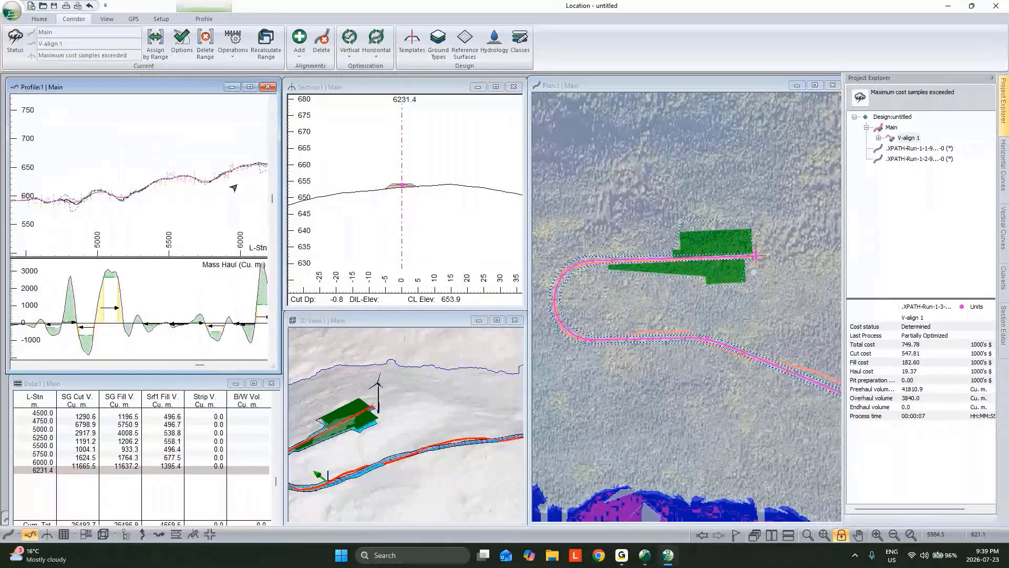
pyautogui.scroll(-3, 187, 195)
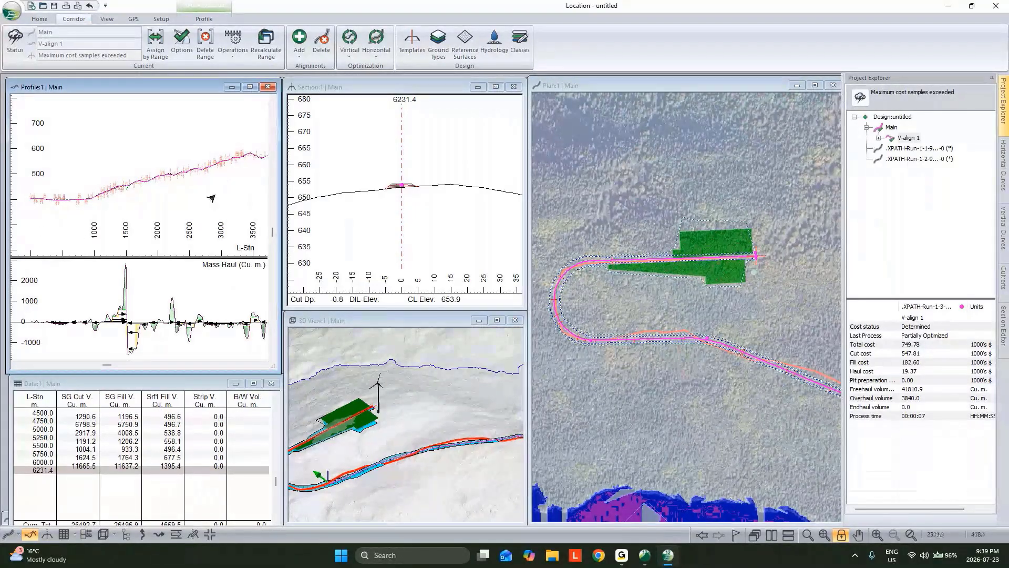
pyautogui.moveTo(211, 198); pyautogui.dragTo(188, 198, button='middle')
pyautogui.scroll(4, 122, 200)
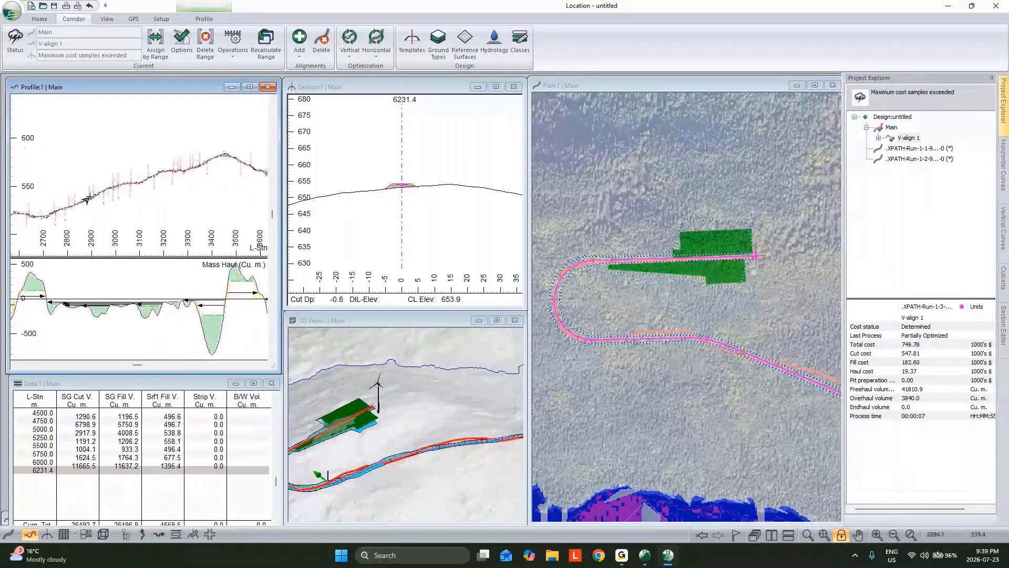
pyautogui.scroll(4, 87, 199)
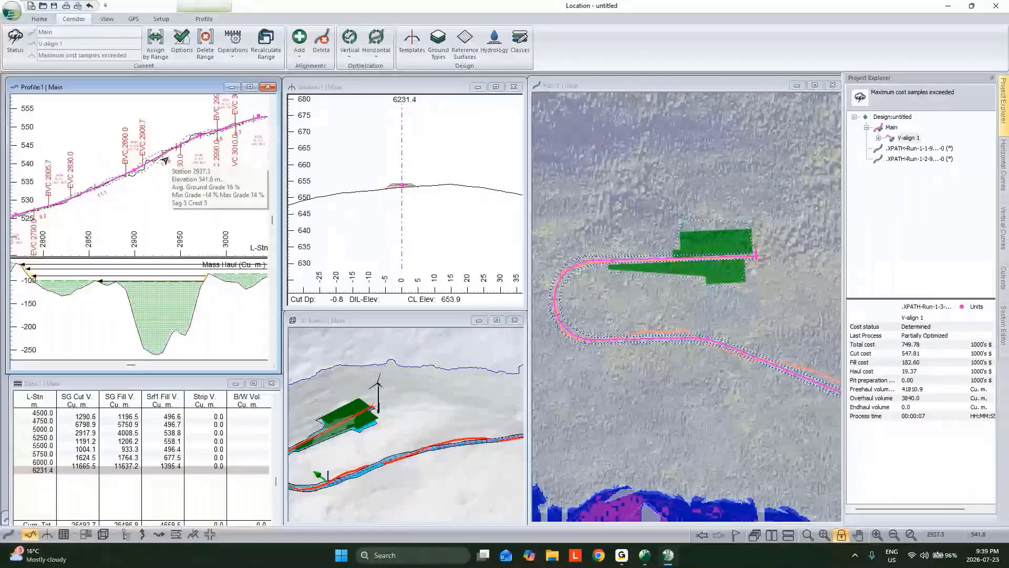
pyautogui.scroll(-2, 140, 192)
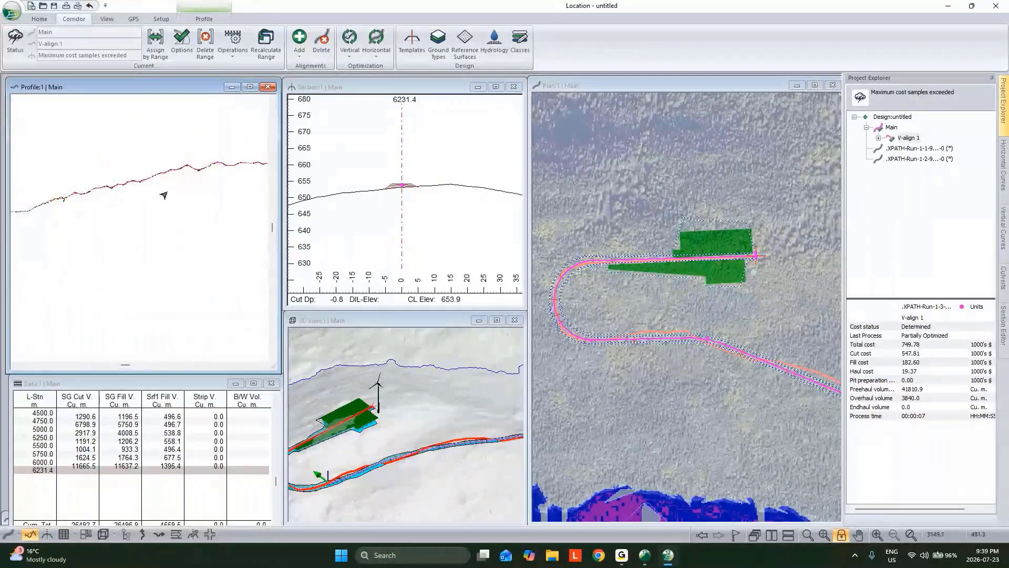
pyautogui.moveTo(279, 146); pyautogui.dragTo(711, 184)
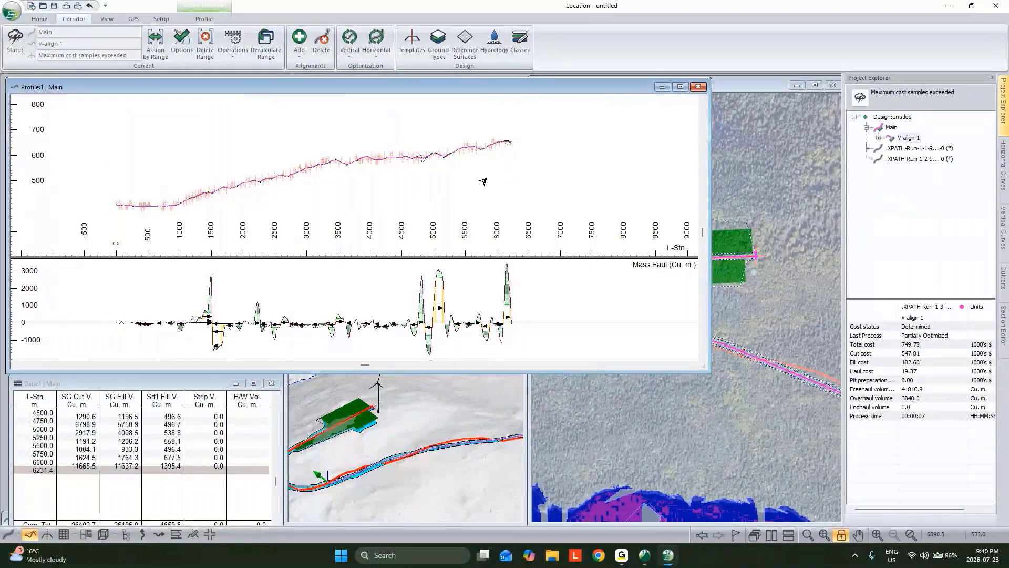
pyautogui.scroll(4, 221, 192)
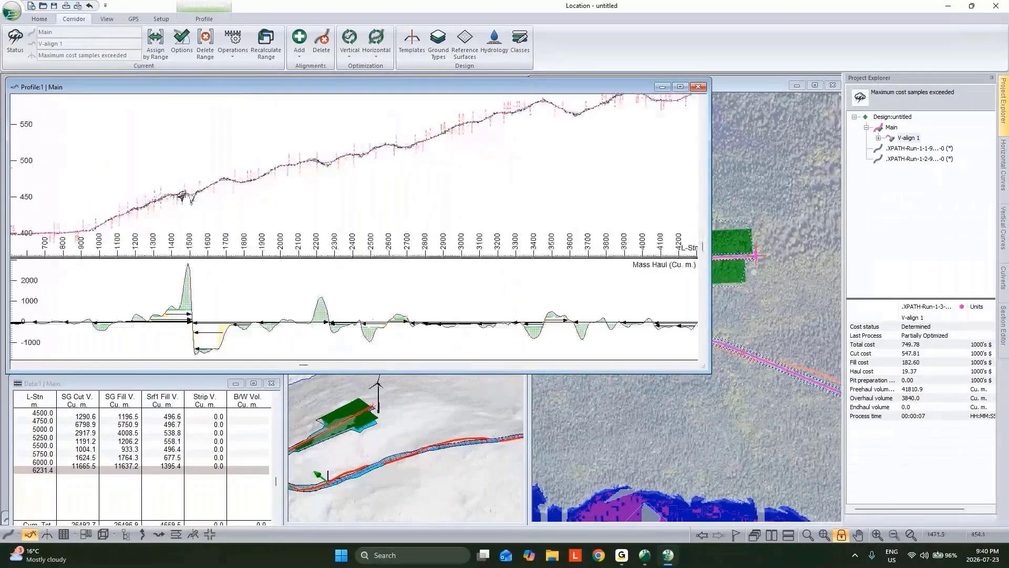
pyautogui.moveTo(577, 139); pyautogui.dragTo(323, 197, button='middle')
pyautogui.moveTo(572, 159); pyautogui.dragTo(384, 198, button='middle')
pyautogui.moveTo(556, 175); pyautogui.dragTo(524, 195, button='middle')
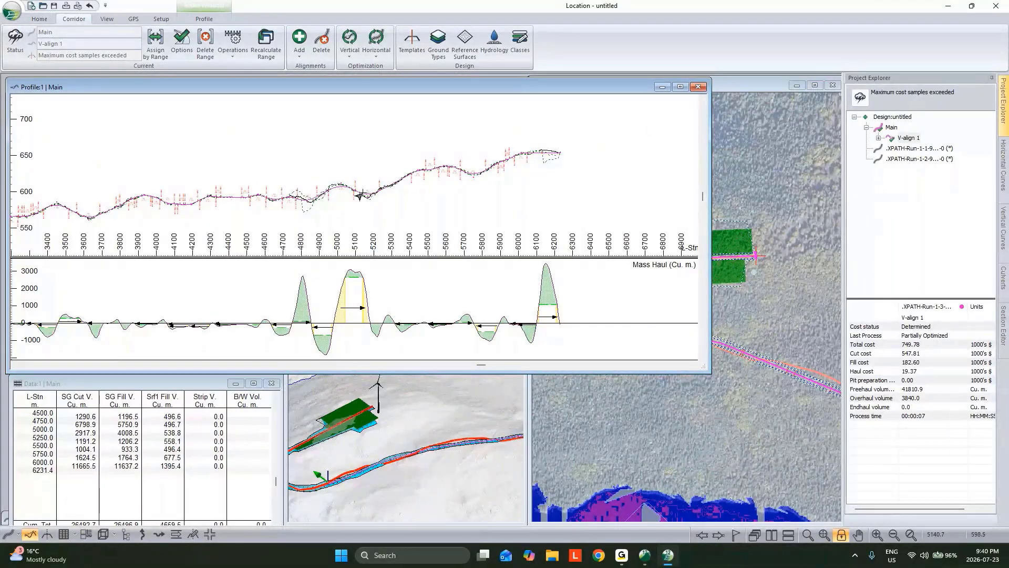
pyautogui.scroll(-3, 481, 208)
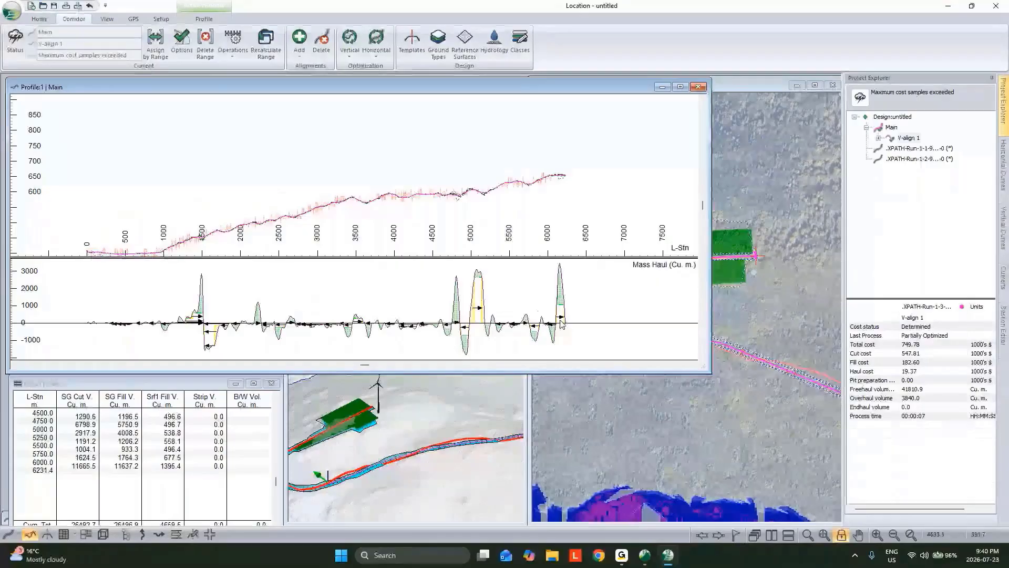
pyautogui.moveTo(711, 310); pyautogui.dragTo(284, 302)
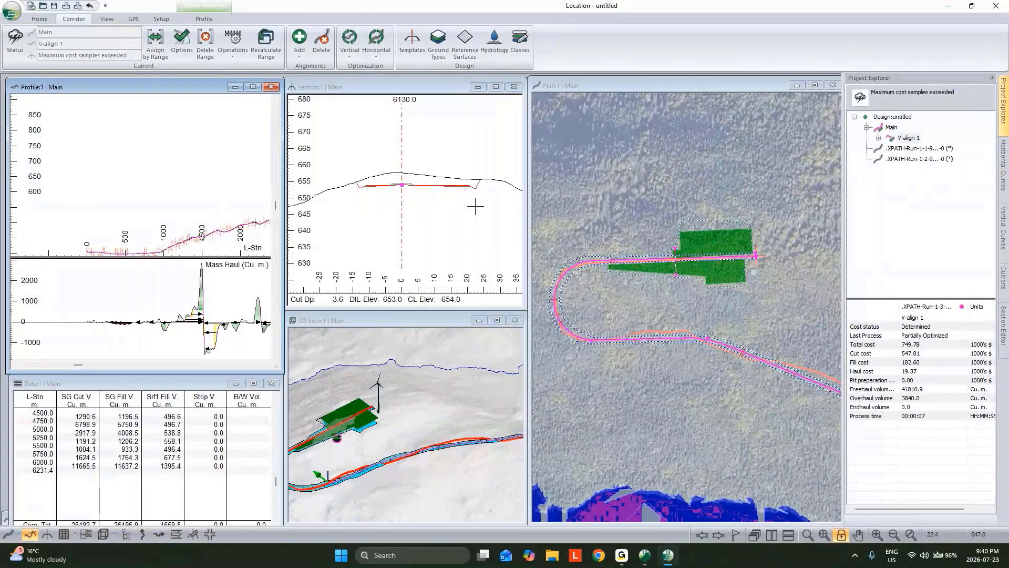
pyautogui.scroll(3, 173, 189)
pyautogui.scroll(3, 169, 179)
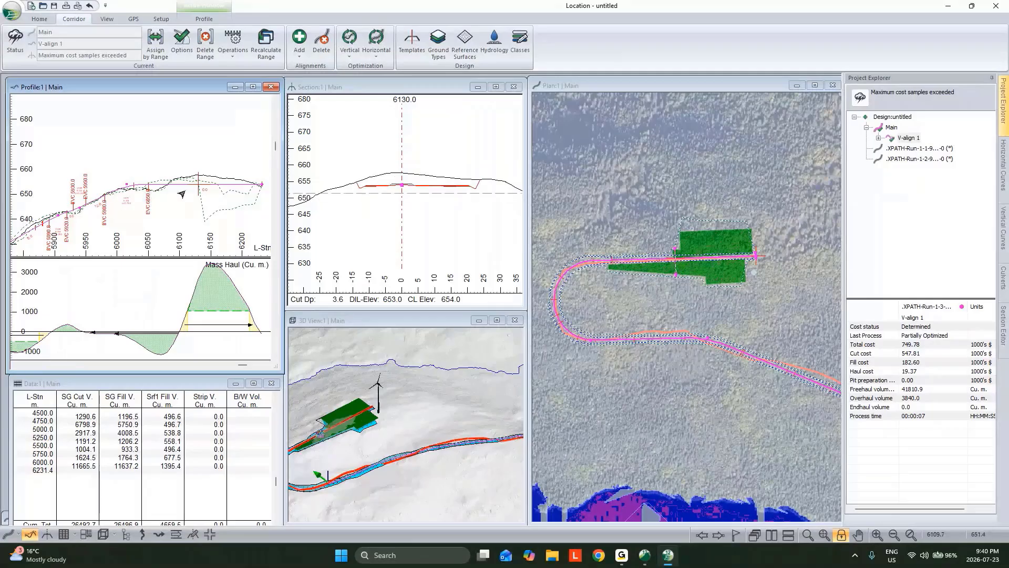
pyautogui.moveTo(182, 194)
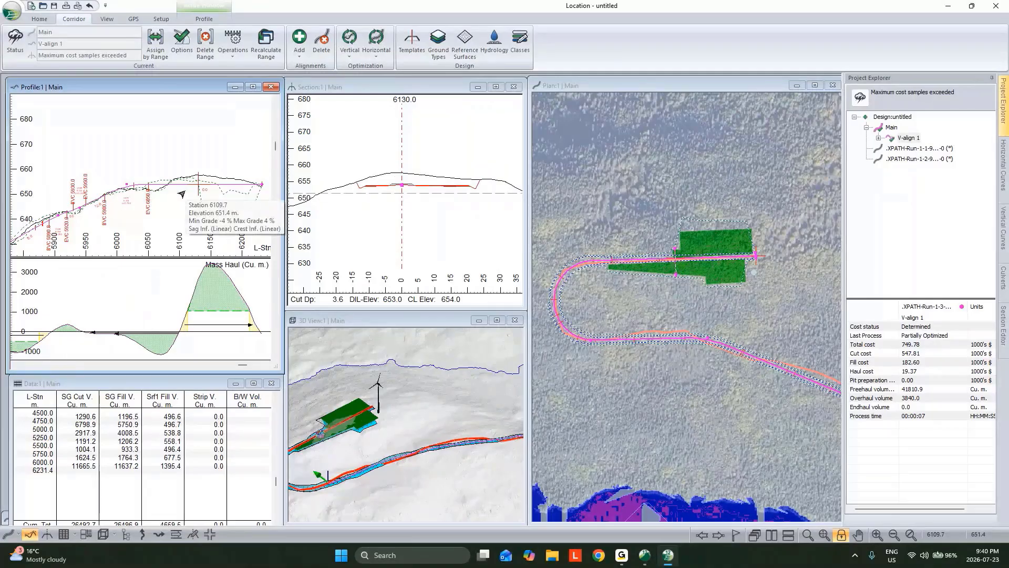
pyautogui.moveTo(422, 179)
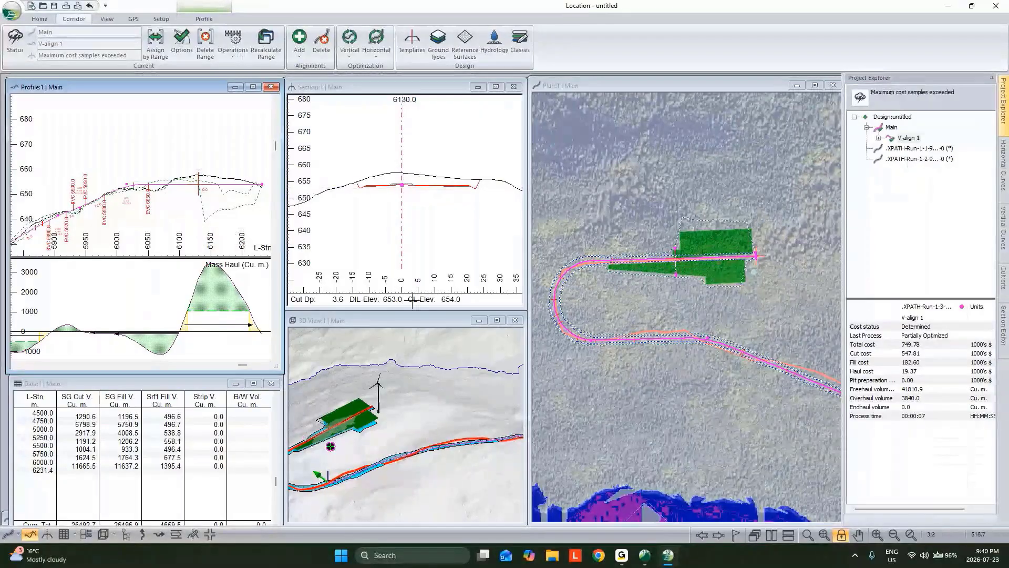
pyautogui.scroll(-2, 221, 200)
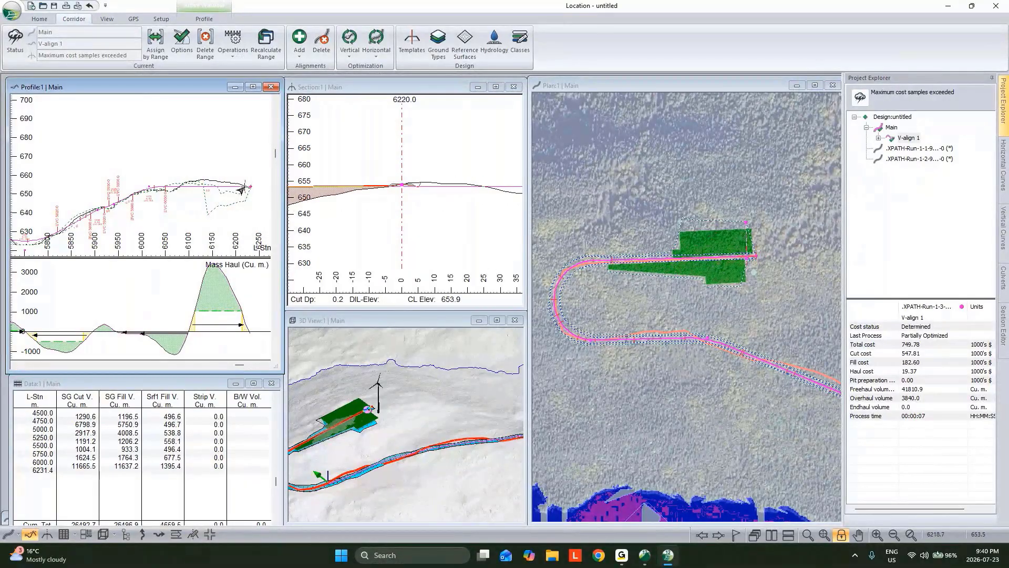
pyautogui.scroll(-1, 436, 190)
pyautogui.moveTo(194, 193); pyautogui.dragTo(170, 194)
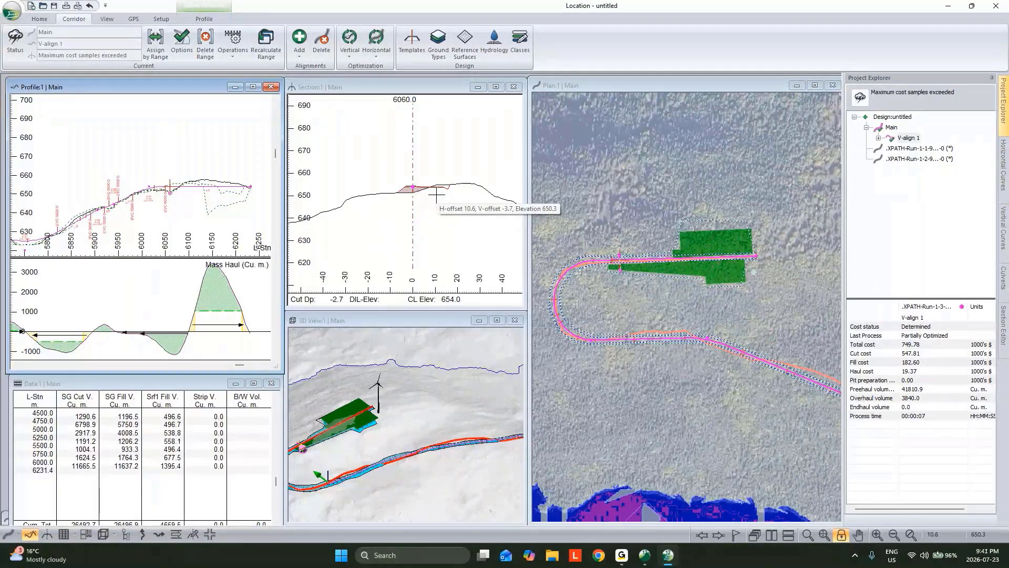
# Delete the XPATH-Run-1-1-9 alignment that branches to the nearer turbine pad
pyautogui.scroll(-2, 648, 295)
pyautogui.click(653, 298)
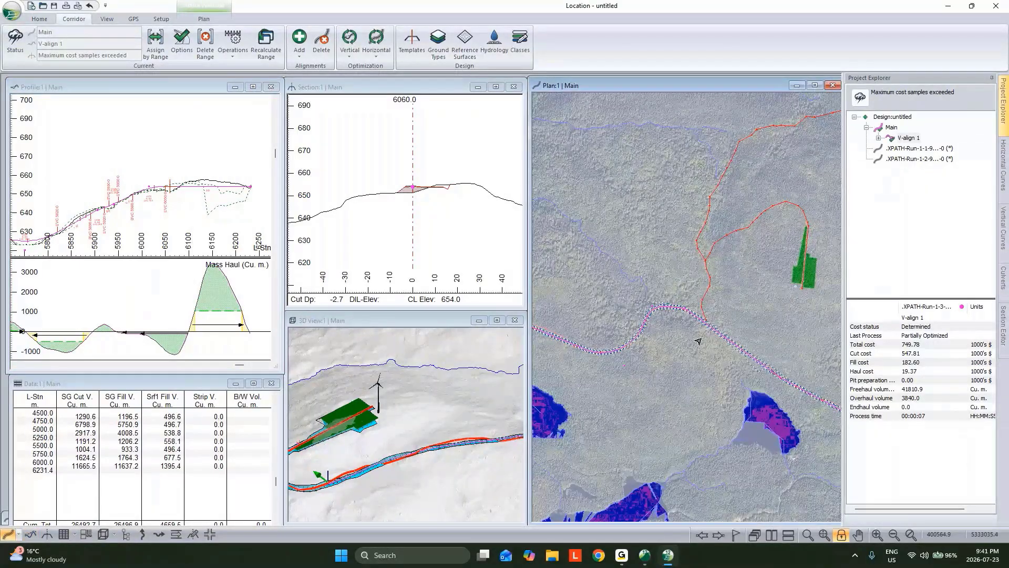
pyautogui.click(918, 148)
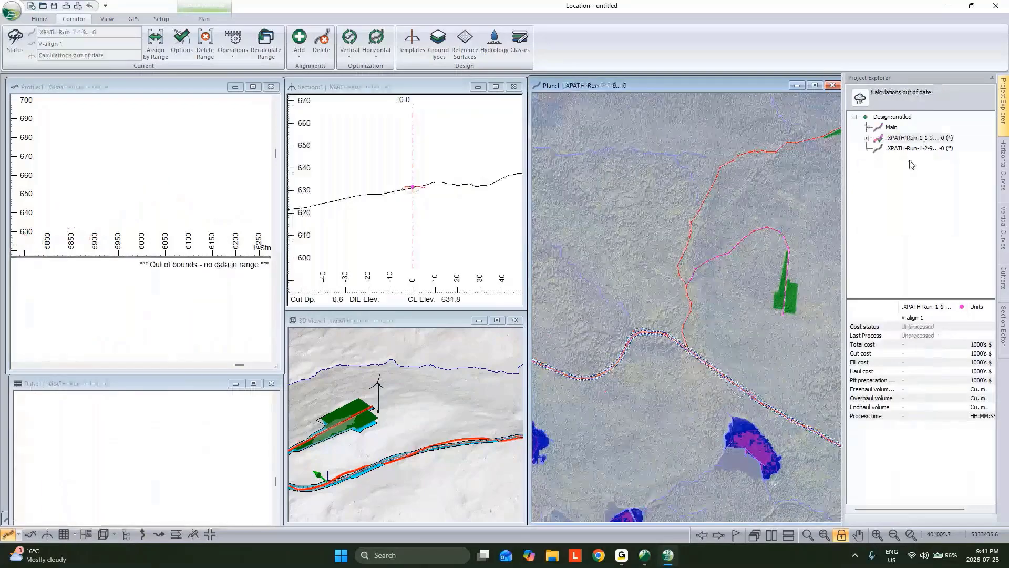
pyautogui.rightClick(913, 152)
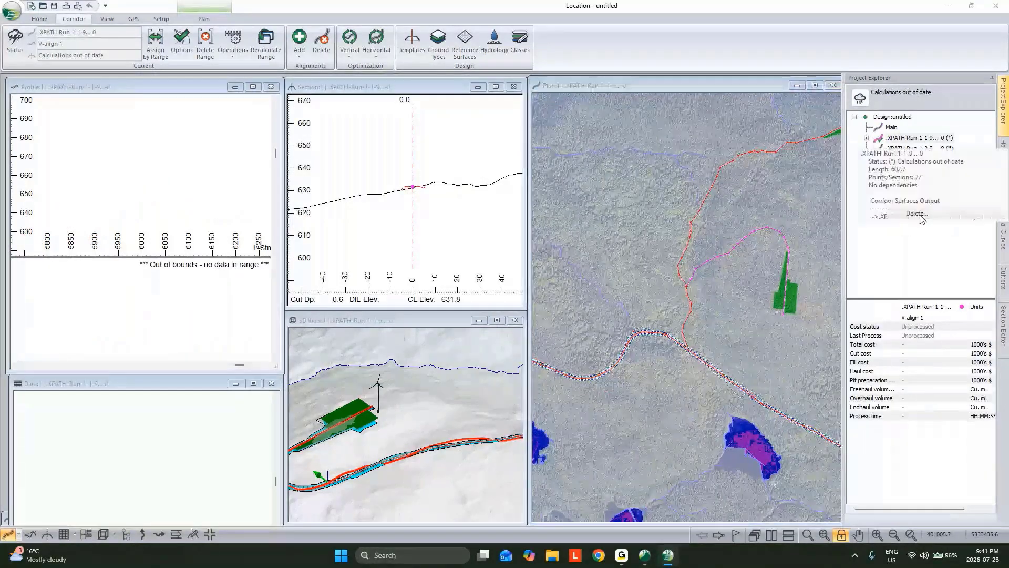
pyautogui.click(919, 214)
pyautogui.click(603, 295)
pyautogui.click(543, 304)
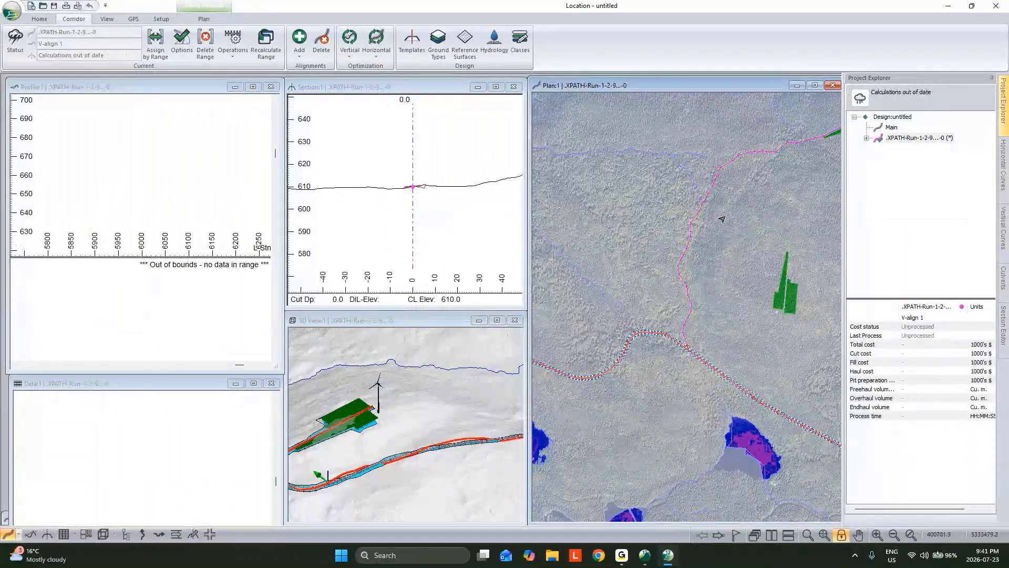
# Rename the remaining XPATH-Run-1-2-9 alignment to Sec in its horizontal options
pyautogui.scroll(5, 683, 349)
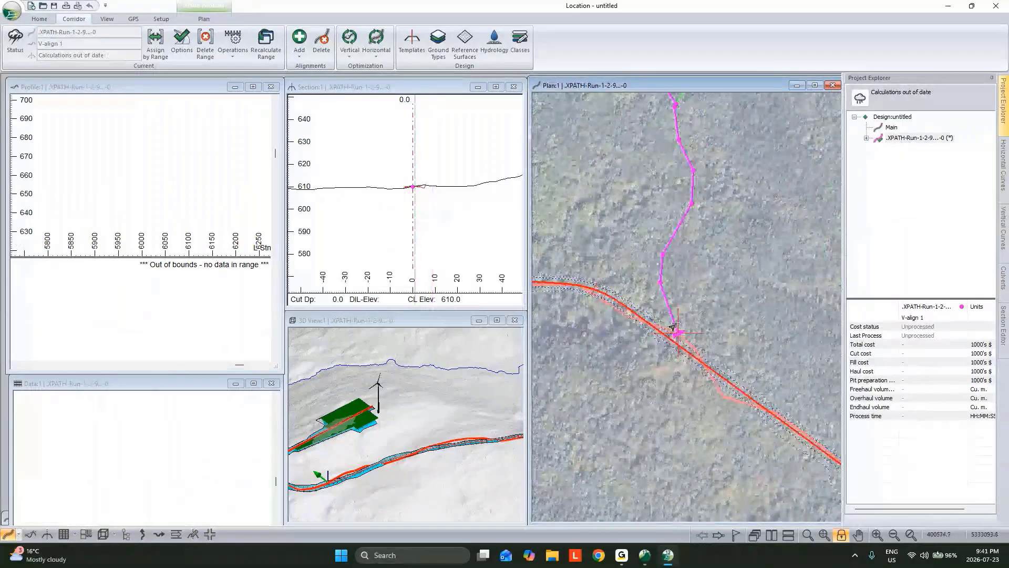
pyautogui.rightClick(912, 139)
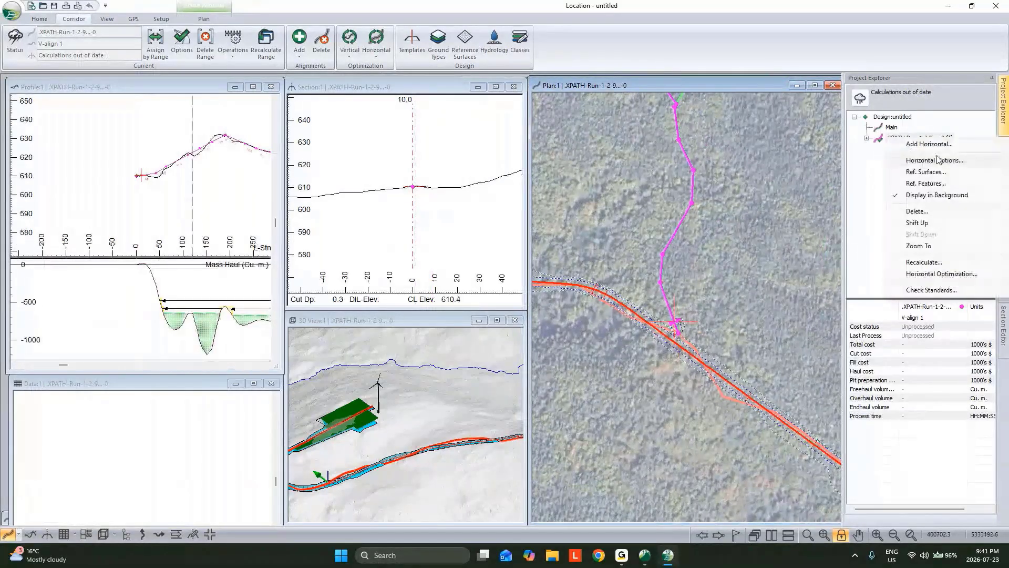
pyautogui.click(936, 160)
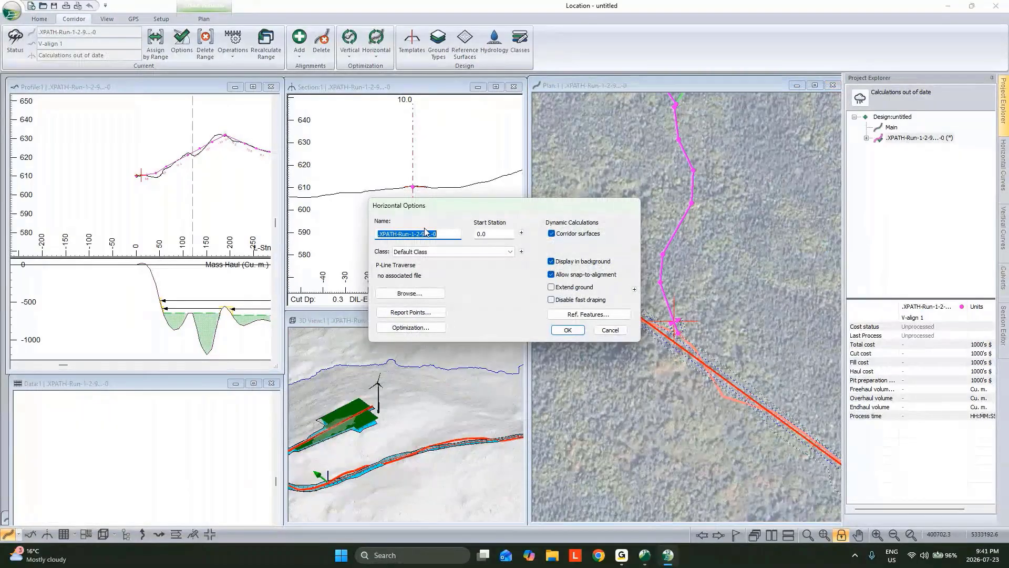
pyautogui.write('Sec')
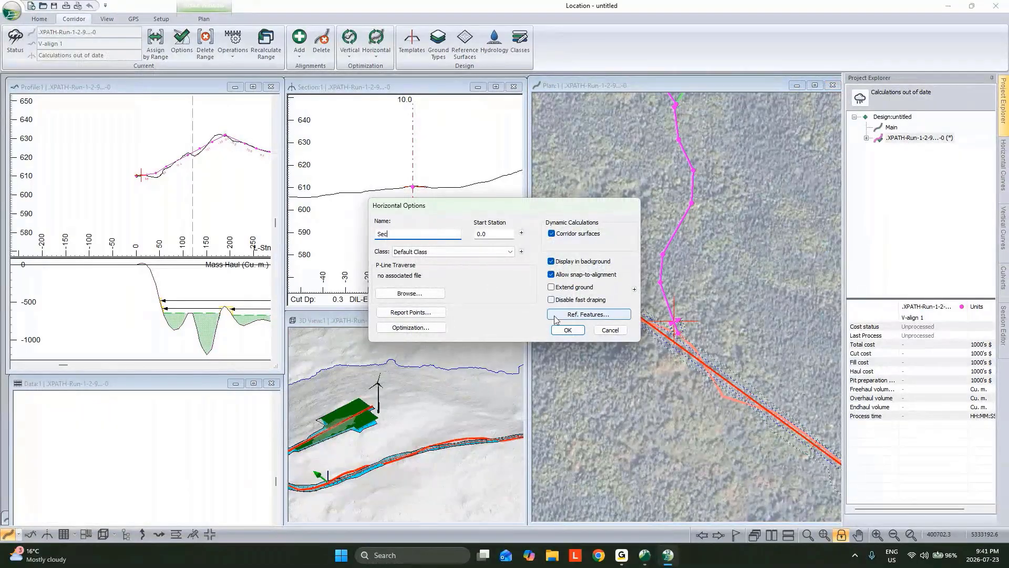
pyautogui.click(568, 330)
pyautogui.click(523, 333)
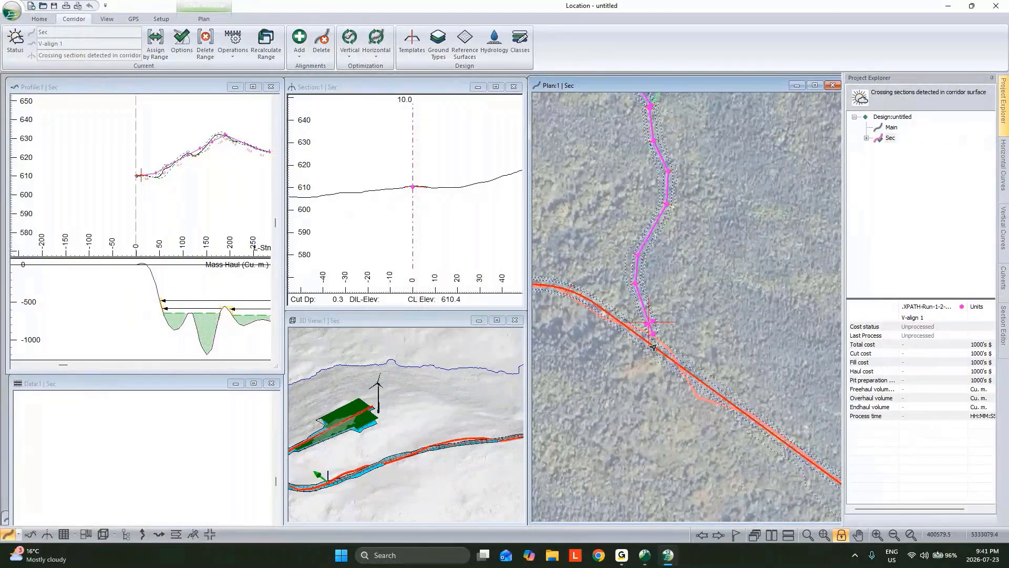
# Extend the start of Sec to station -12.0, snapping it onto Main's centreline at the junction
pyautogui.click(653, 352)
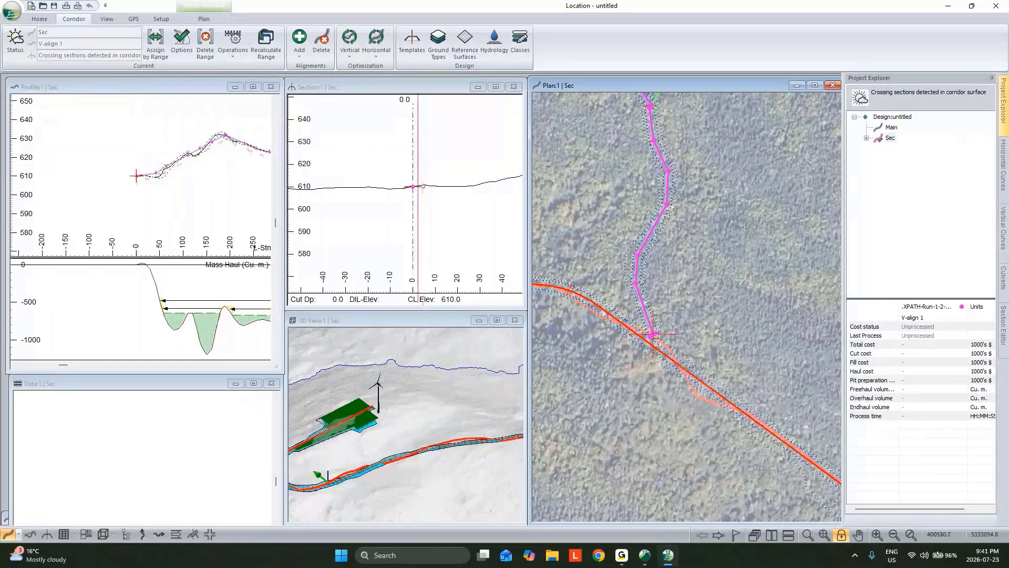
pyautogui.moveTo(656, 348)
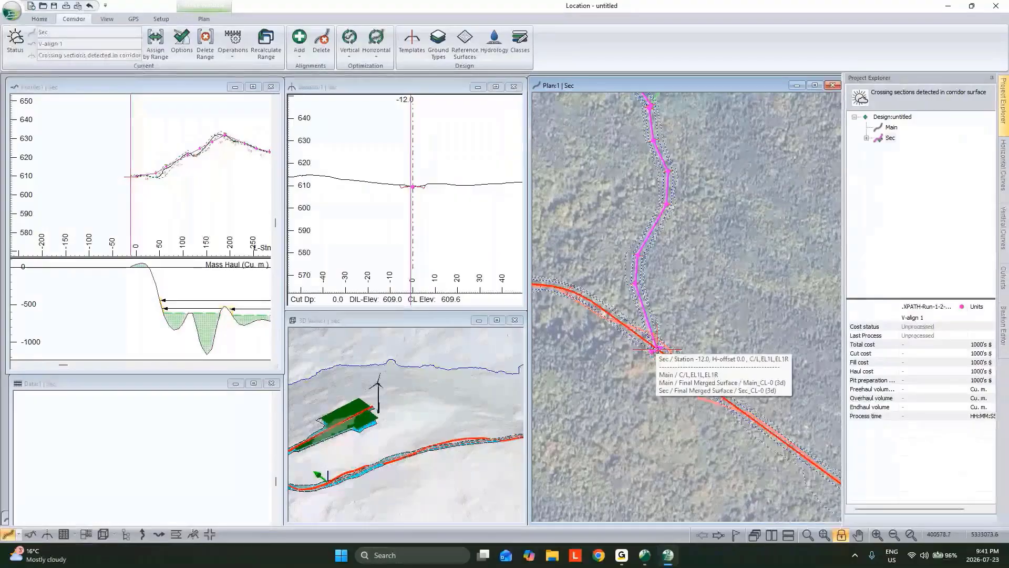
pyautogui.rightClick(713, 261)
pyautogui.moveTo(712, 263); pyautogui.dragTo(732, 360, button='middle')
# Convert Sec's polyline to an alignment with curves using a 12.5 m maximum offset distance and automatic IP limits, stopping at the best solution
pyautogui.scroll(-3, 722, 394)
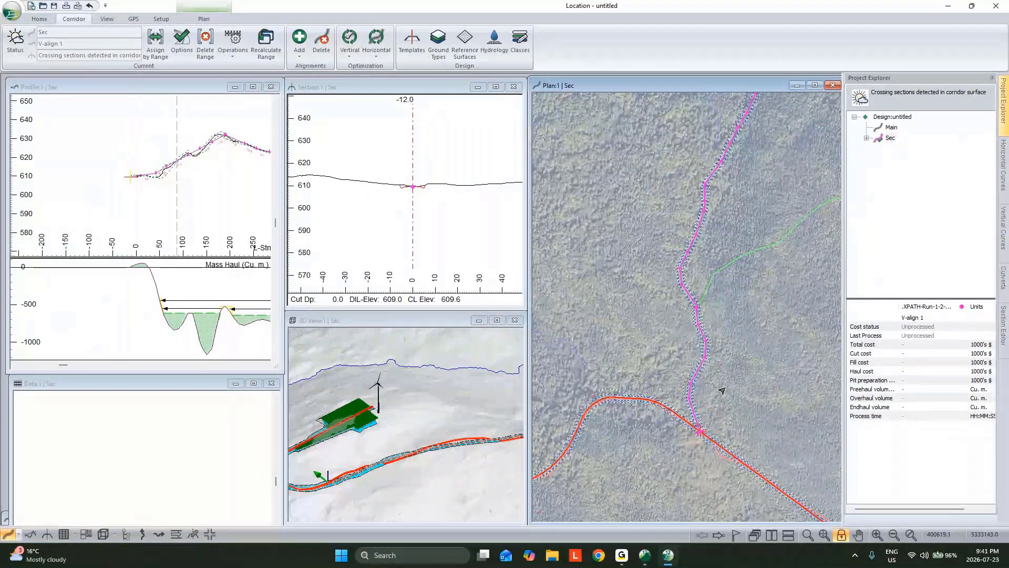
pyautogui.click(233, 42)
pyautogui.click(263, 129)
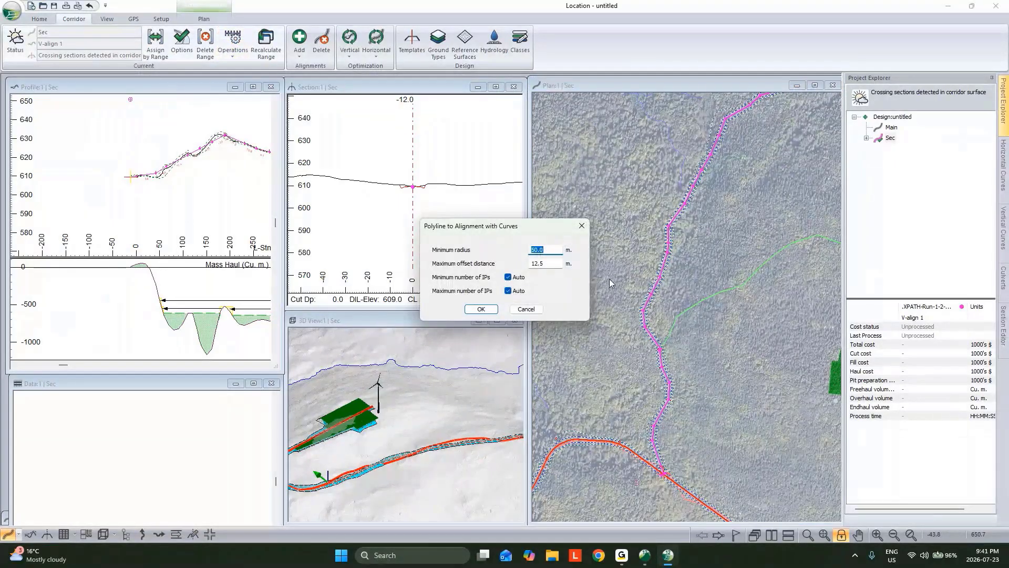
pyautogui.click(480, 309)
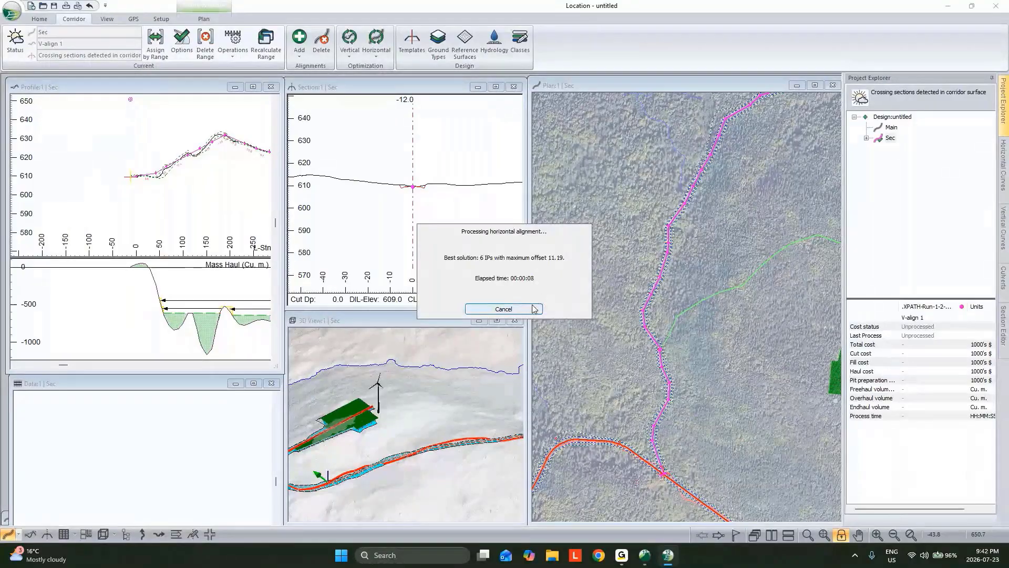
pyautogui.click(529, 309)
pyautogui.click(519, 303)
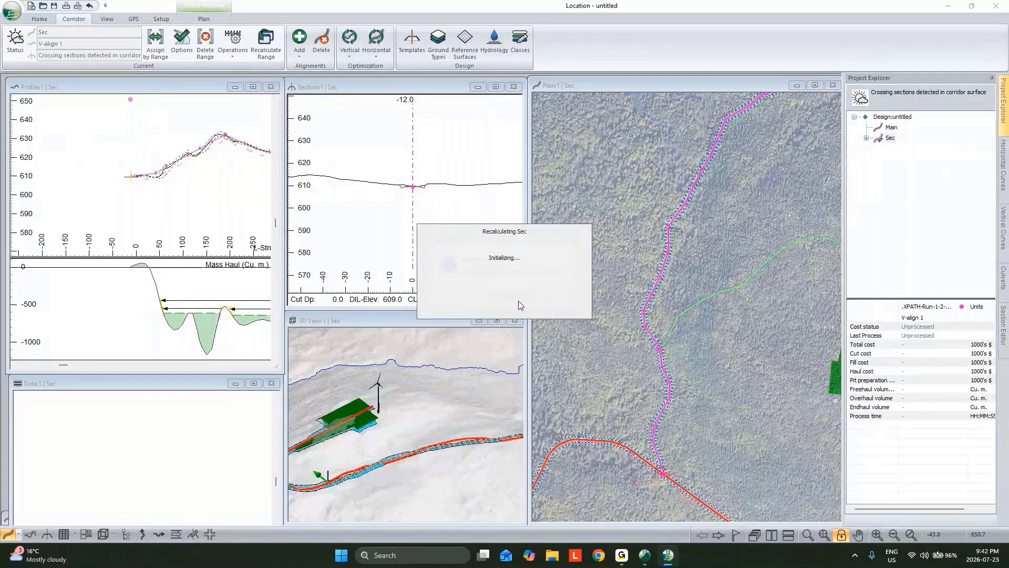
pyautogui.click(565, 304)
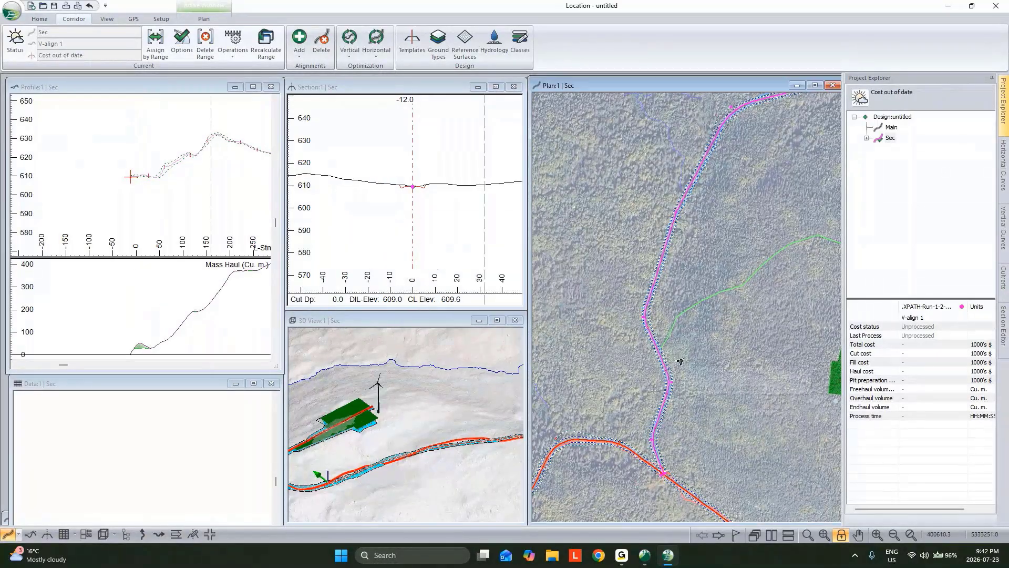
# Check Sec's curved horizontal alignment along the route and at its junction with Main
pyautogui.moveTo(680, 362)
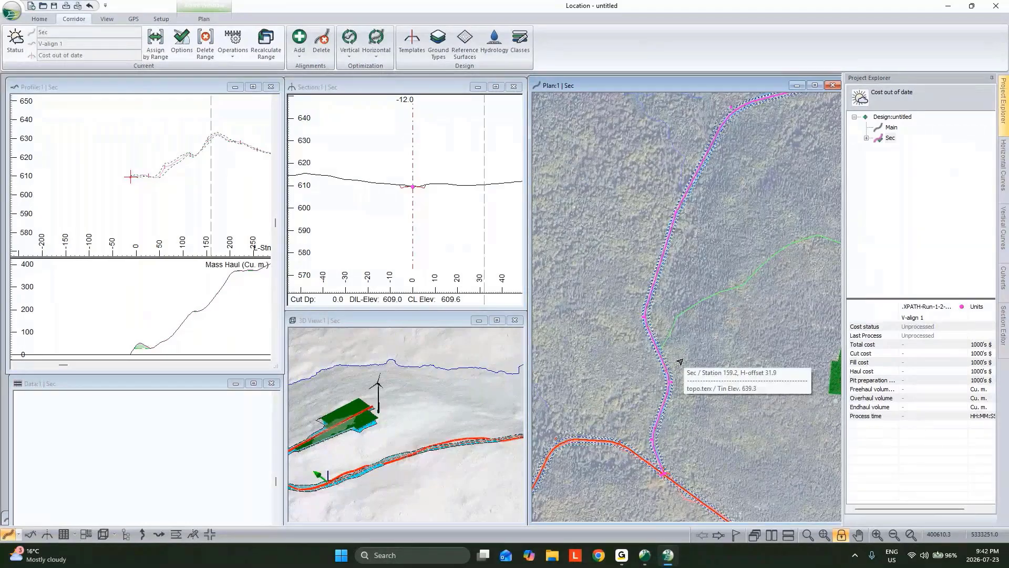
pyautogui.scroll(-2, 680, 361)
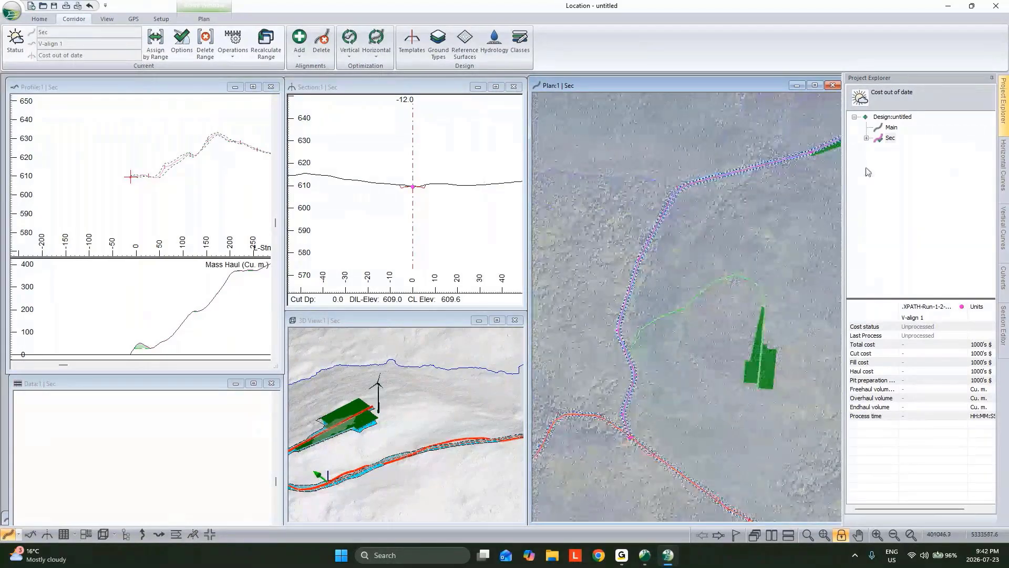
pyautogui.moveTo(655, 386); pyautogui.dragTo(663, 342, button='middle')
pyautogui.scroll(2, 636, 392)
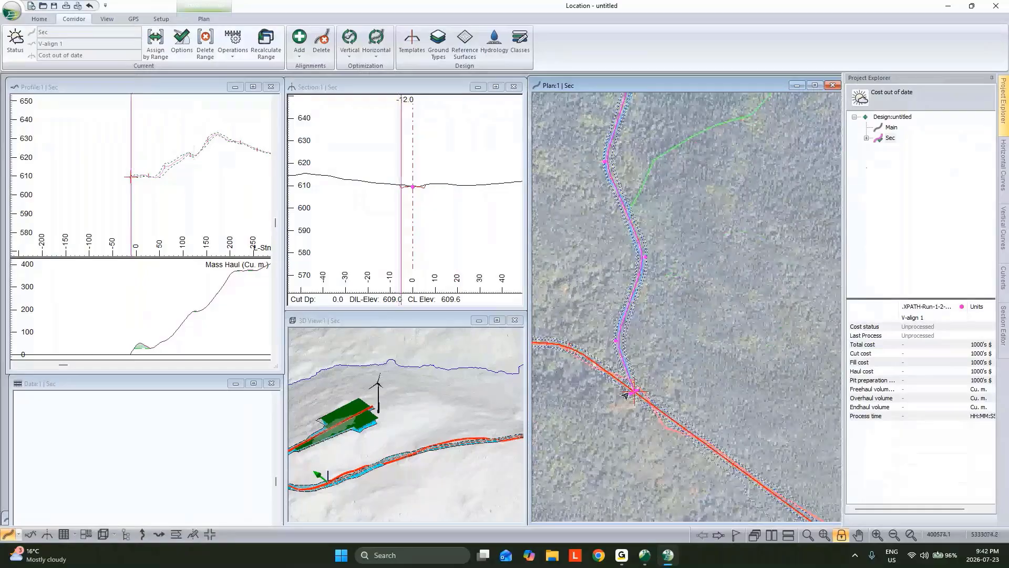
pyautogui.moveTo(626, 394)
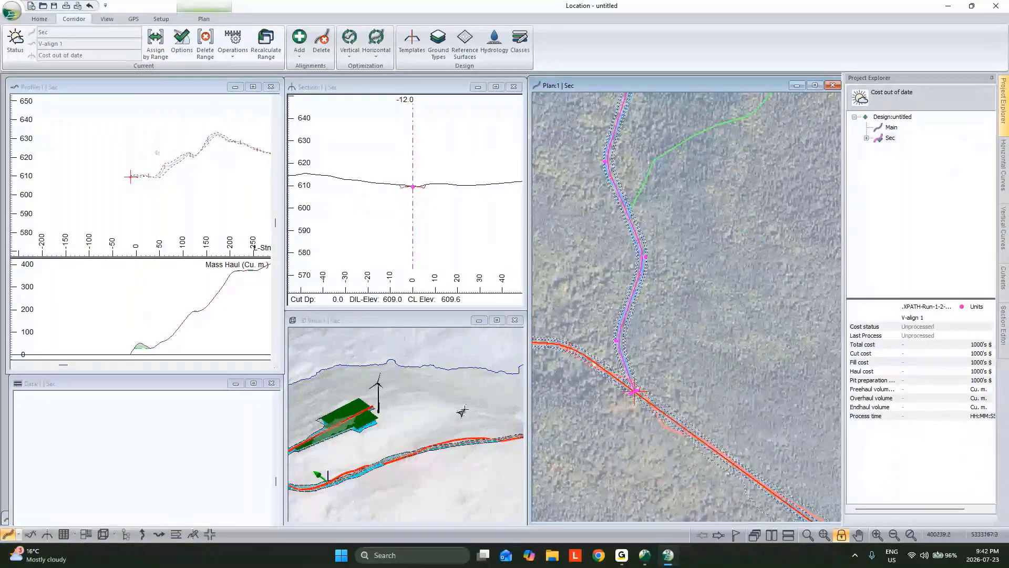
# Merge Main's Final Merged Surface into the topo surface so Sec uses it as reference terrain at the junction
pyautogui.scroll(-4, 462, 410)
pyautogui.moveTo(432, 374); pyautogui.dragTo(380, 428, button='middle')
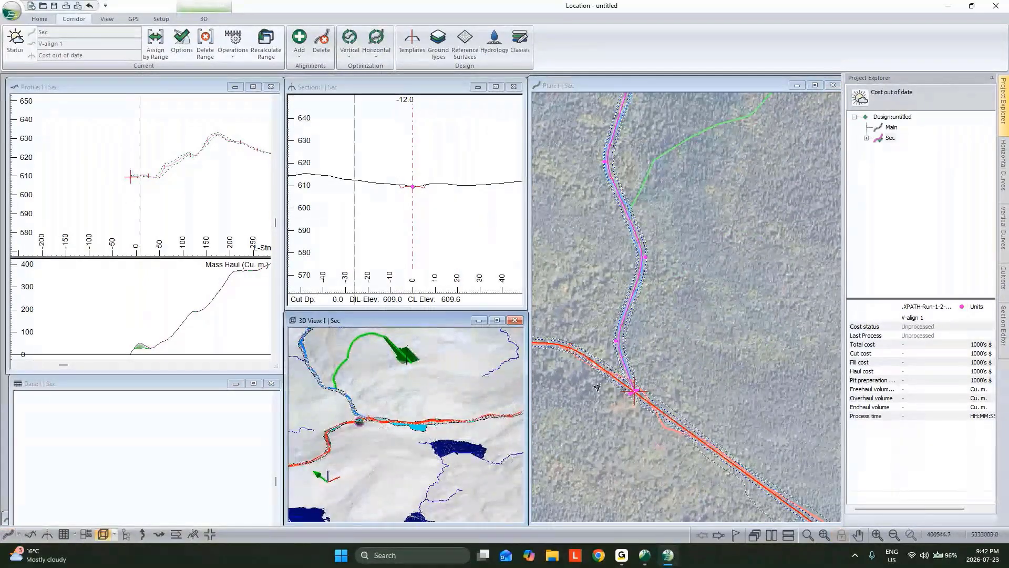
pyautogui.moveTo(624, 378)
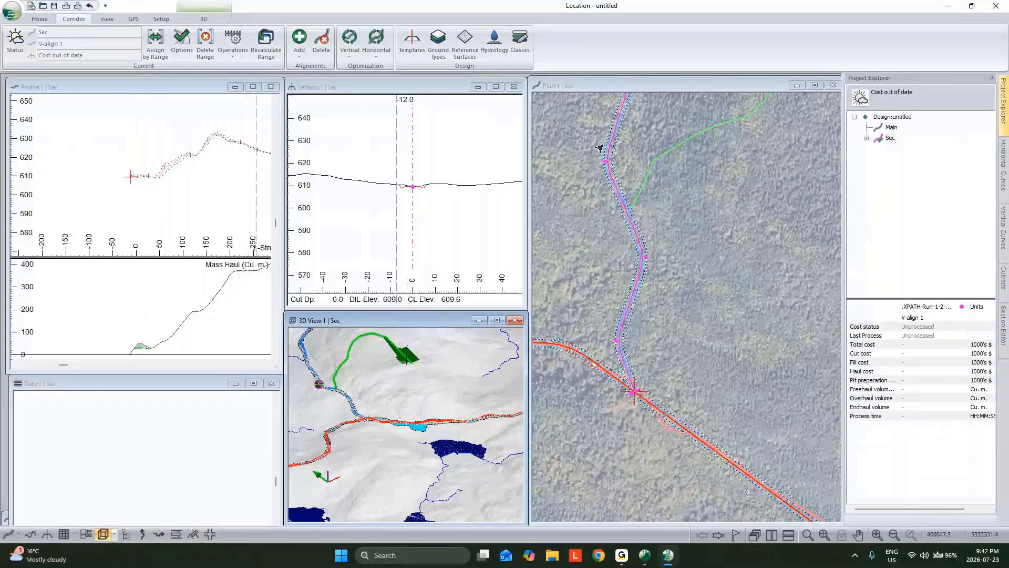
pyautogui.click(464, 45)
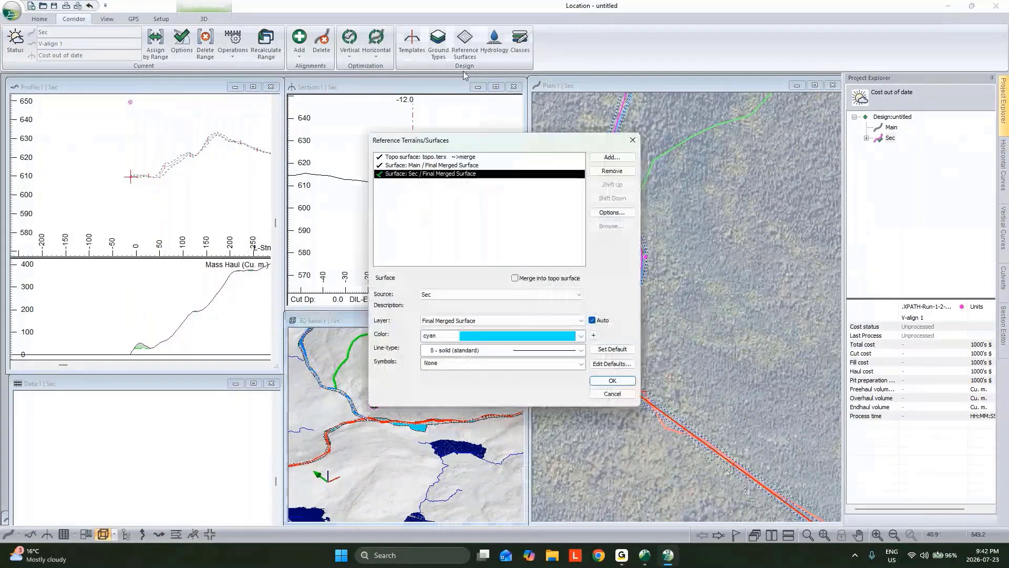
pyautogui.click(450, 165)
pyautogui.click(515, 278)
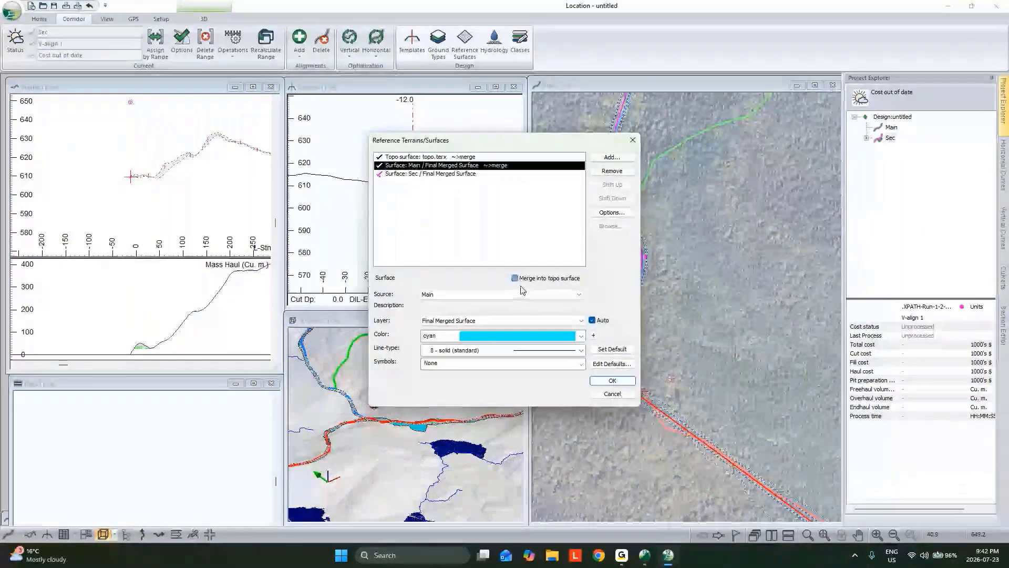
pyautogui.click(603, 380)
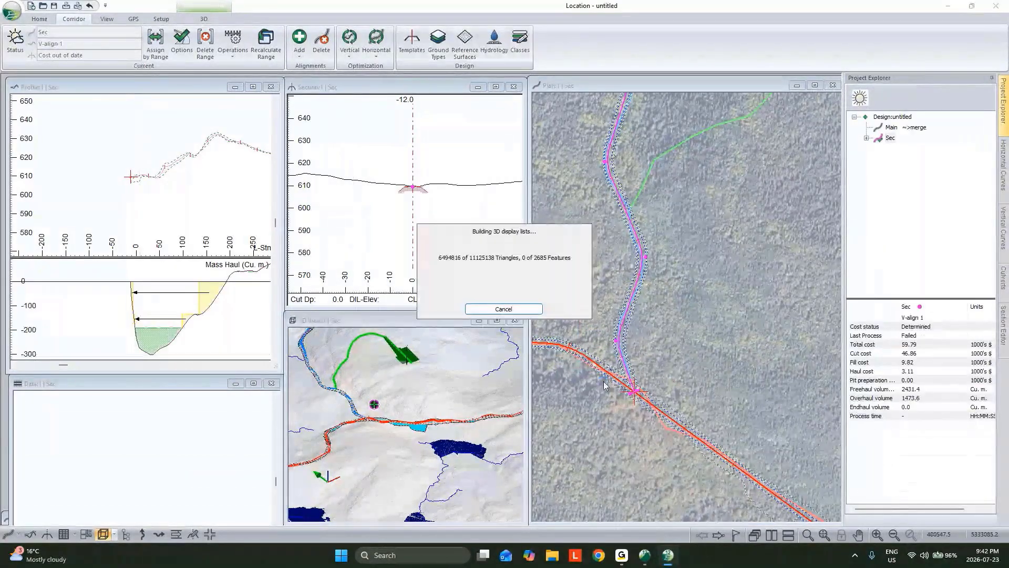
# Make station 890.0, where Sec enters the turbine pad, the current point of the alignment
pyautogui.moveTo(676, 199); pyautogui.dragTo(669, 236, button='middle')
pyautogui.moveTo(794, 186); pyautogui.dragTo(681, 329, button='middle')
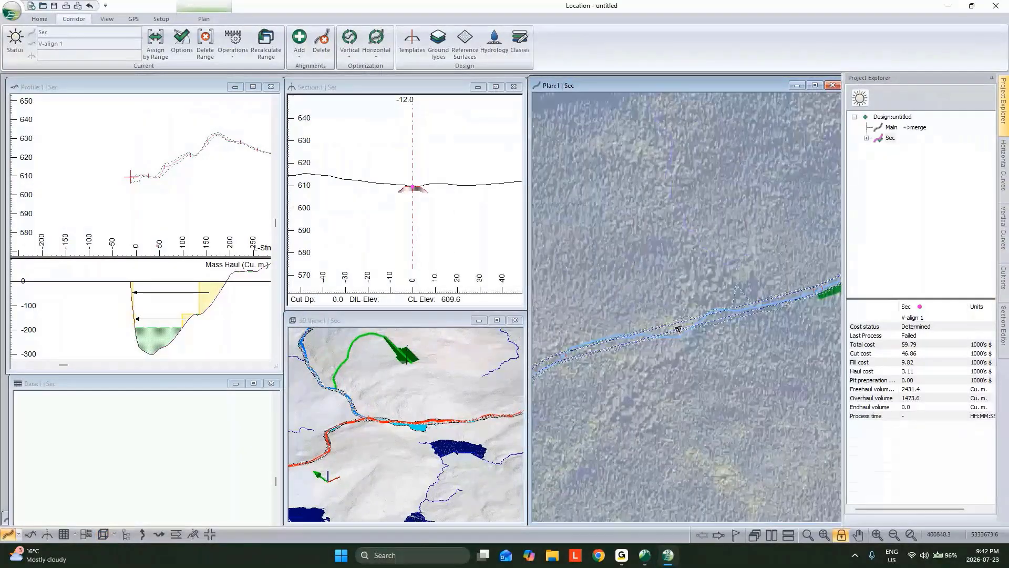
pyautogui.moveTo(813, 290); pyautogui.dragTo(670, 345, button='middle')
pyautogui.click(670, 342)
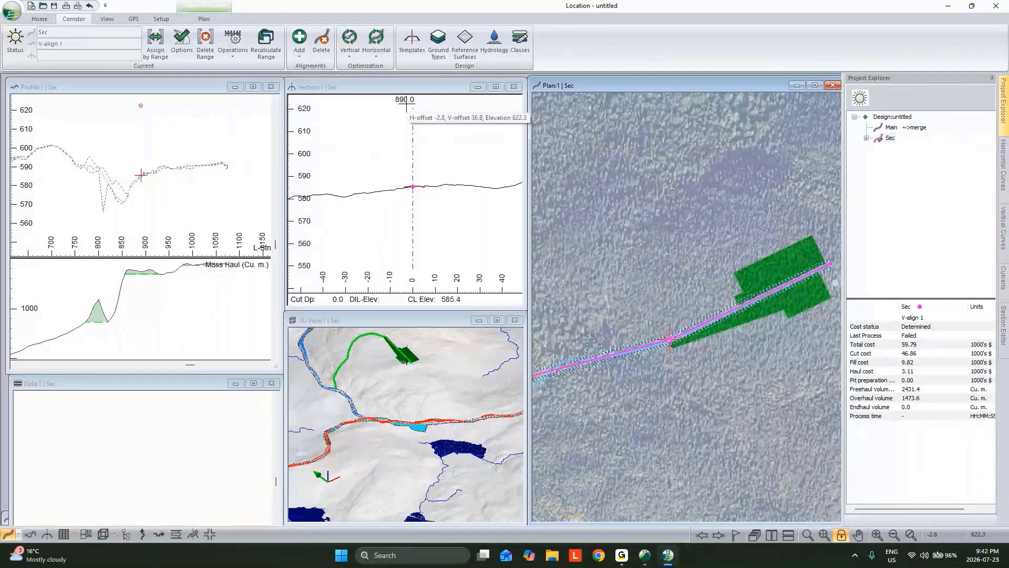
pyautogui.moveTo(720, 313); pyautogui.dragTo(689, 332, button='middle')
# Add a reference feature to Sec from the Pad IV - Windfarm (BETA) component, using the topo surface's Pad Limits features
pyautogui.click(412, 43)
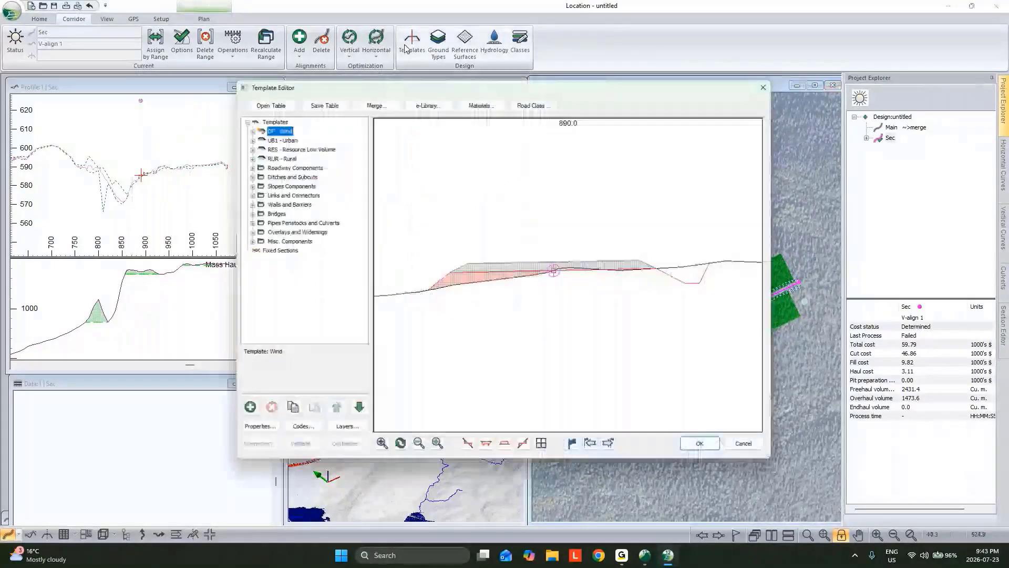
pyautogui.doubleClick(247, 125)
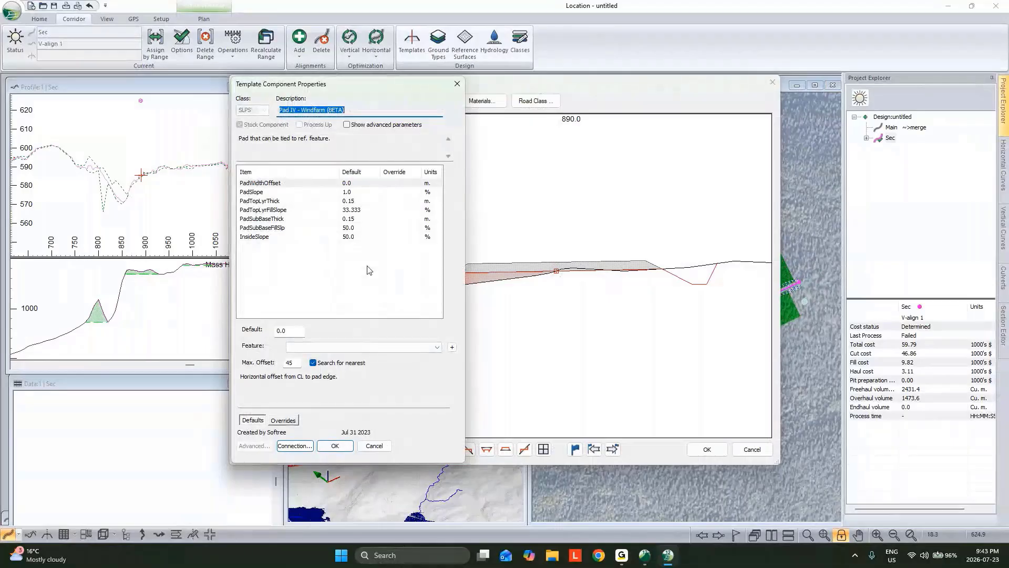
pyautogui.click(452, 347)
pyautogui.click(443, 193)
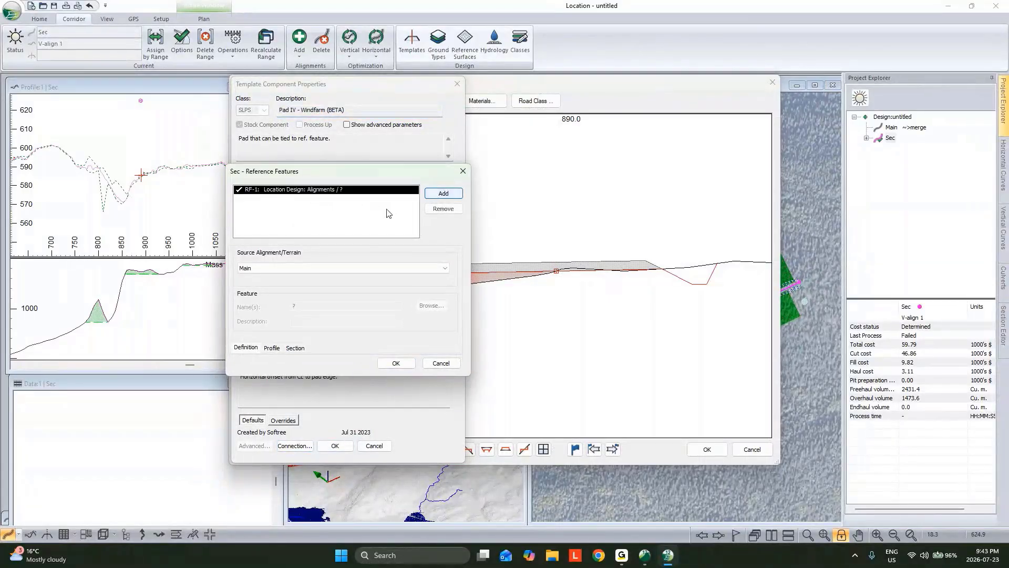
pyautogui.click(326, 272)
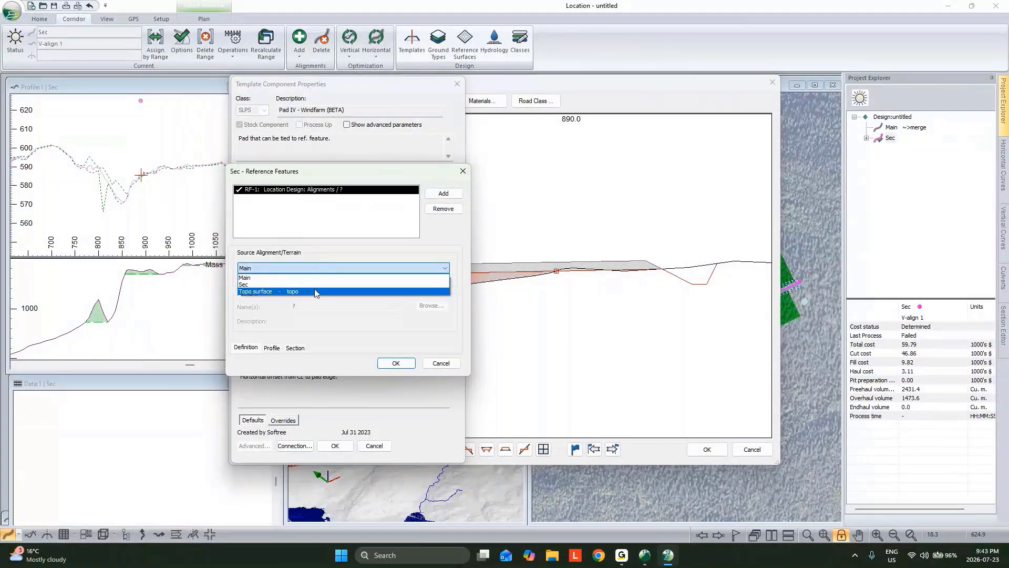
pyautogui.click(315, 288)
pyautogui.click(265, 283)
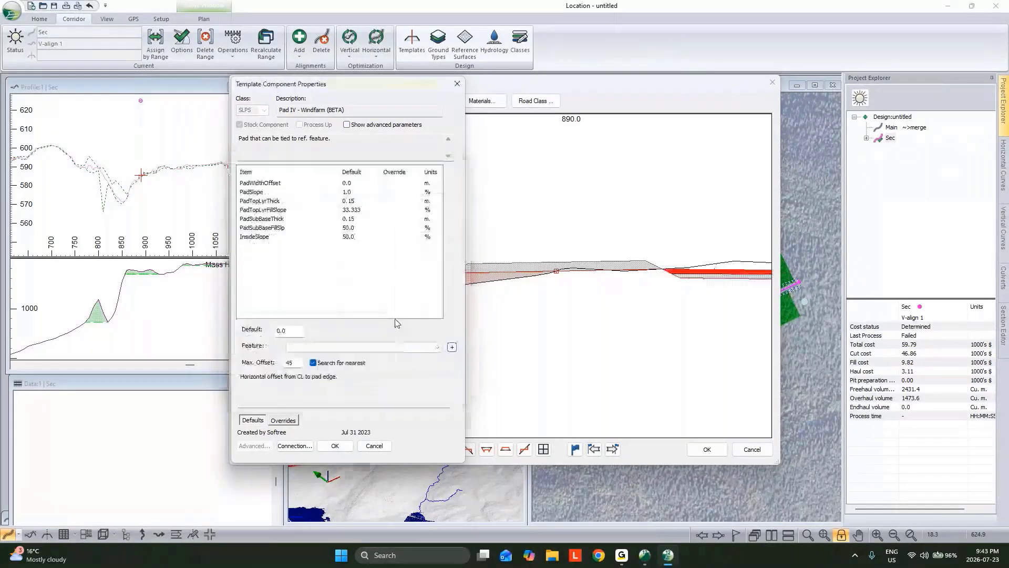
# Tie the pad component's PadWidthOffset to the Pad Limits reference feature and recalculate Sec with re-costing
pyautogui.click(389, 347)
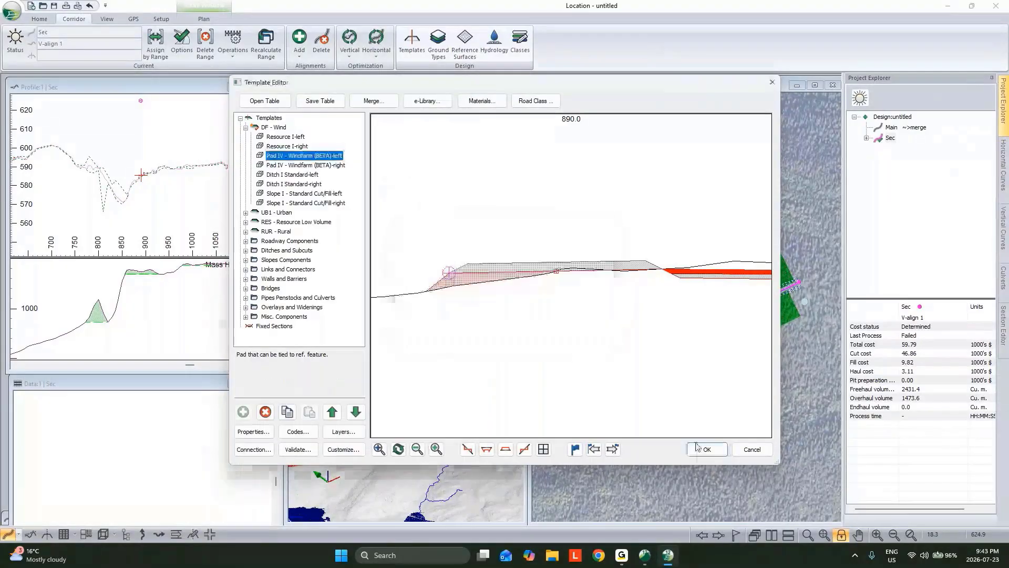
pyautogui.click(697, 447)
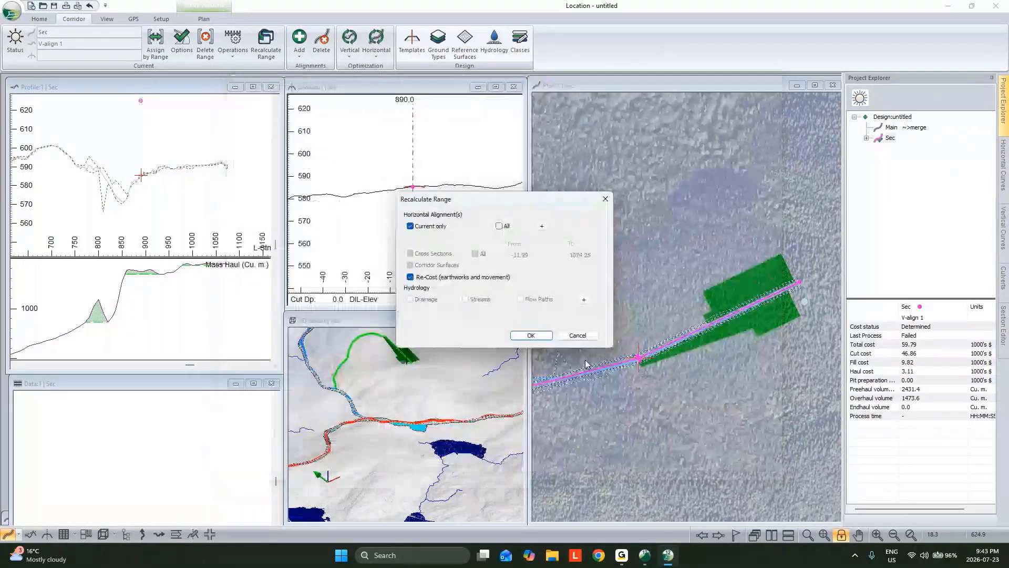
pyautogui.click(543, 337)
# Add a linear vertical range constraint to Sec's V-align 1 with grades from -4 to 4 %, starting at station 890.0
pyautogui.doubleClick(881, 139)
pyautogui.rightClick(900, 150)
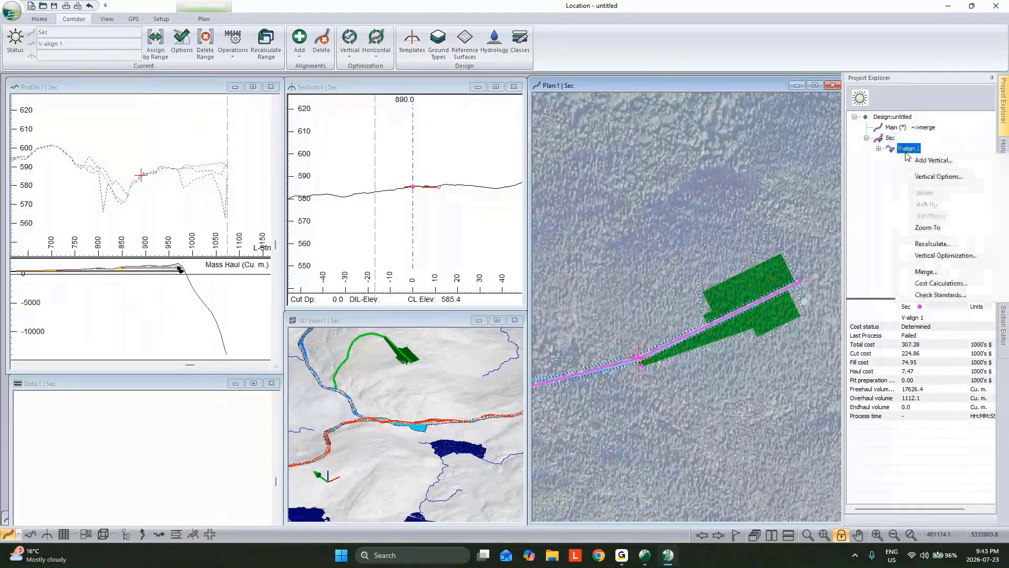
pyautogui.click(935, 177)
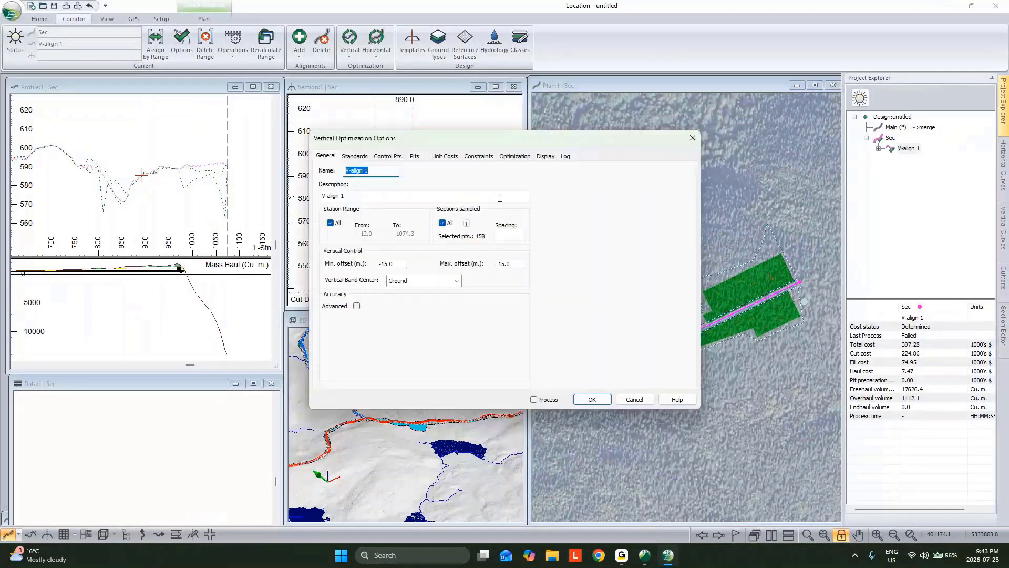
pyautogui.click(355, 156)
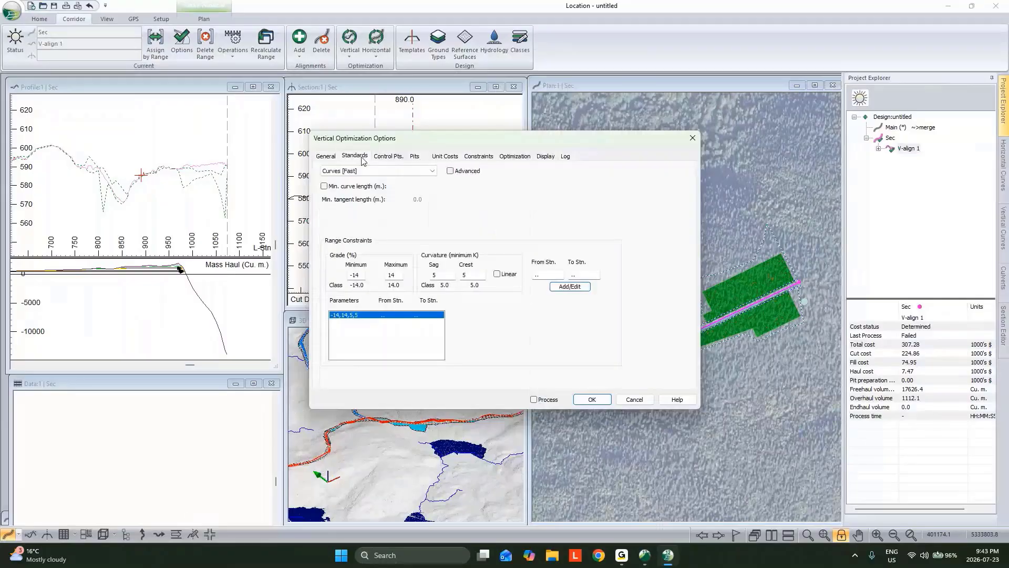
pyautogui.doubleClick(398, 273)
pyautogui.write('4')
pyautogui.doubleClick(357, 275)
pyautogui.write('-4')
pyautogui.click(498, 275)
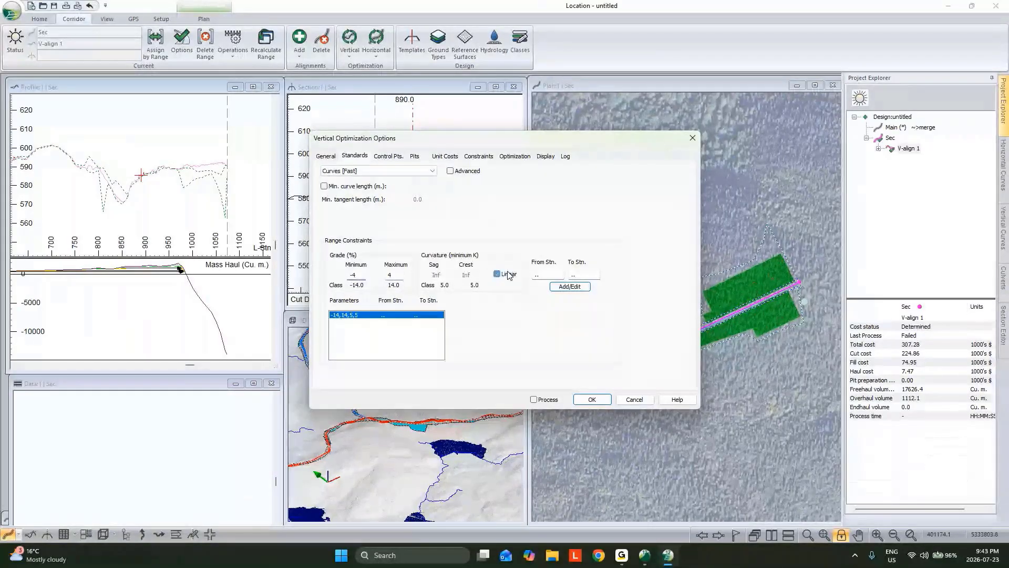
pyautogui.doubleClick(552, 275)
pyautogui.write('890.0')
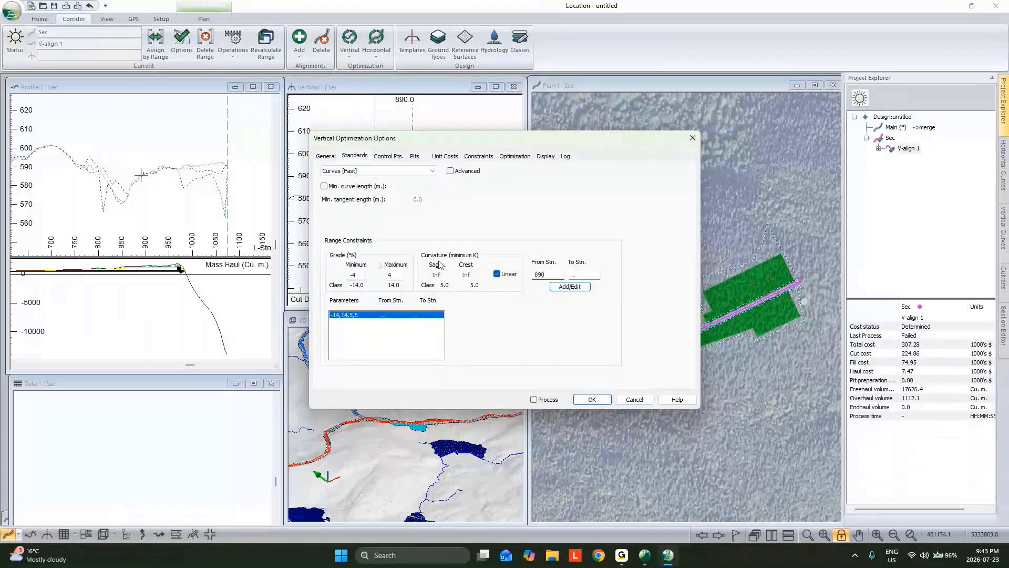
pyautogui.click(570, 287)
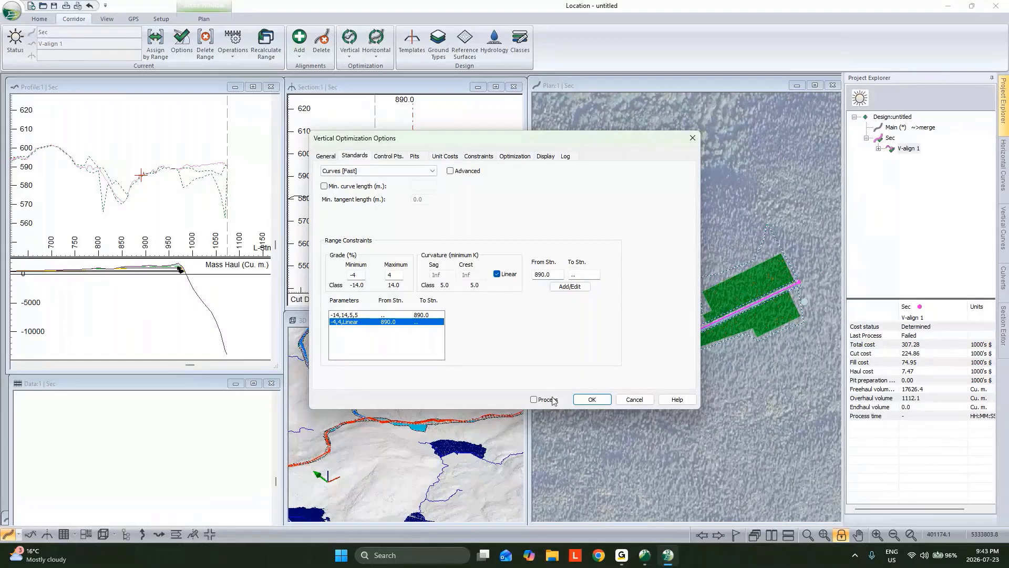
# Run Sec's vertical optimization with smart curves using 100 % K change, 1.0 m intercurve tolerance and 1.0 m VIP reduction tolerance
pyautogui.click(535, 400)
pyautogui.click(593, 400)
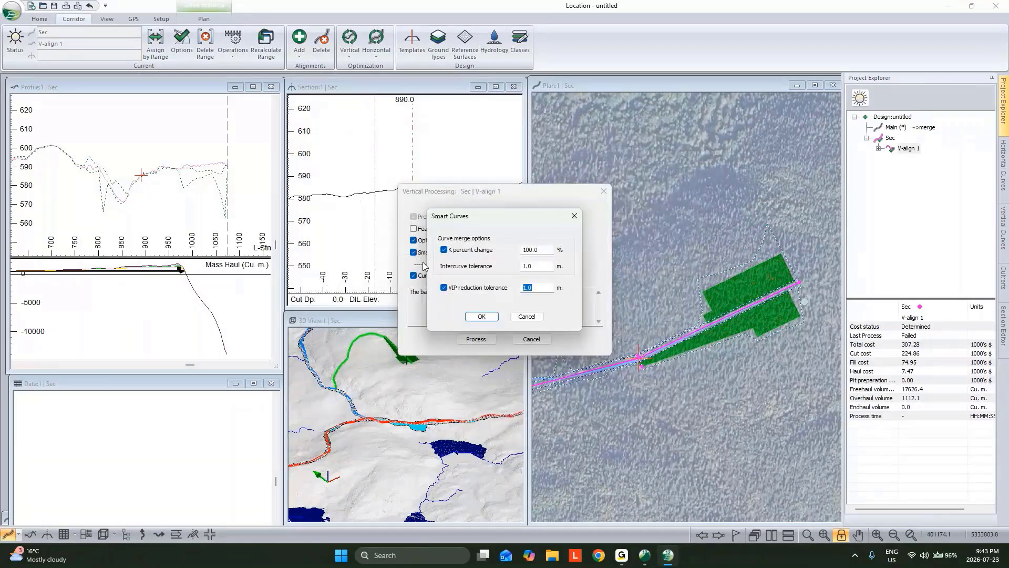
pyautogui.click(482, 316)
pyautogui.click(475, 339)
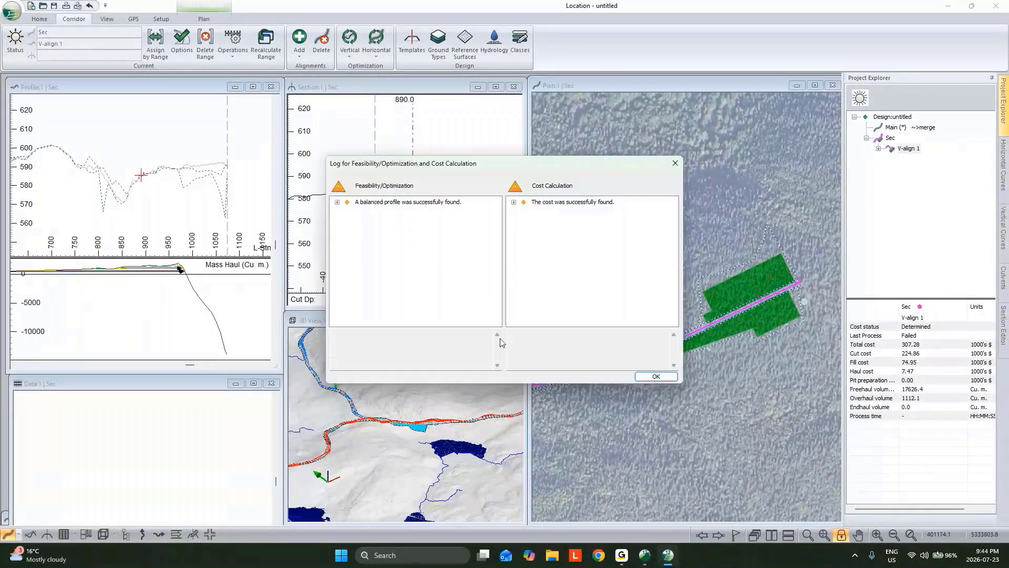
pyautogui.click(668, 379)
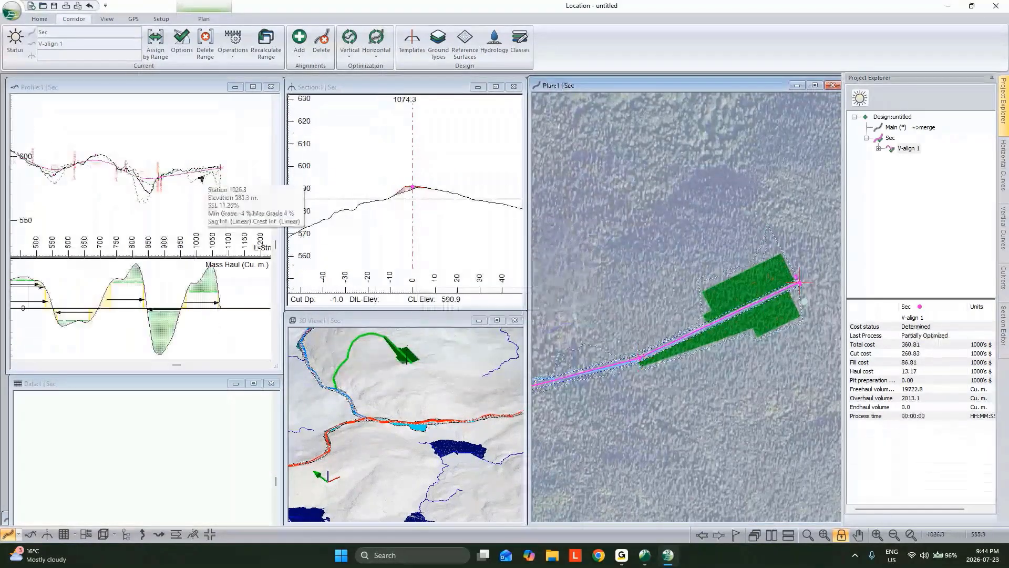
# Check Sec's optimized profile and mass haul, and bring the cumulative totals of its volume table into view
pyautogui.scroll(-3, 201, 180)
pyautogui.moveTo(194, 182); pyautogui.dragTo(227, 192, button='middle')
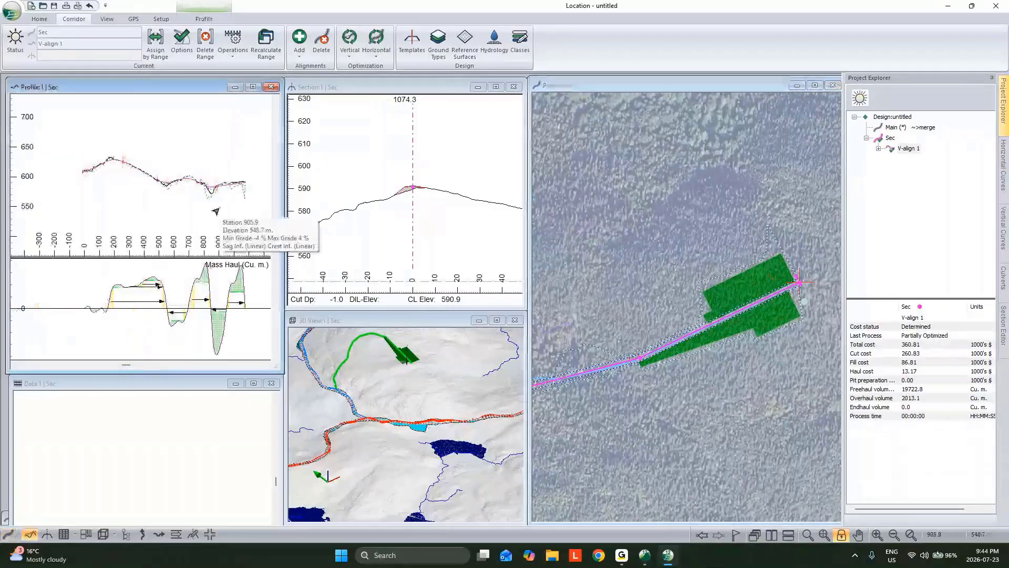
pyautogui.scroll(-1, 178, 295)
pyautogui.scroll(3, 157, 416)
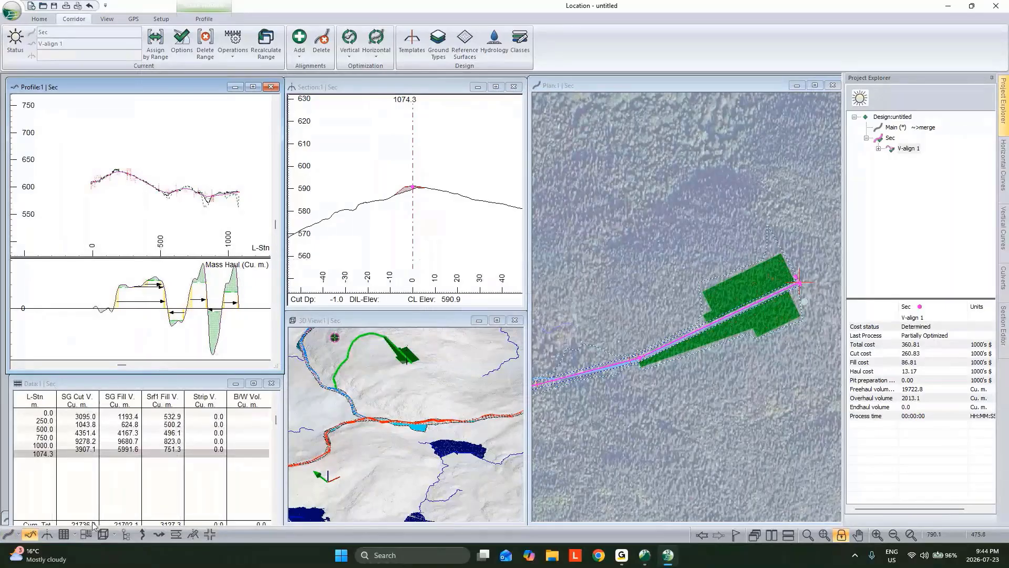
pyautogui.click(109, 383)
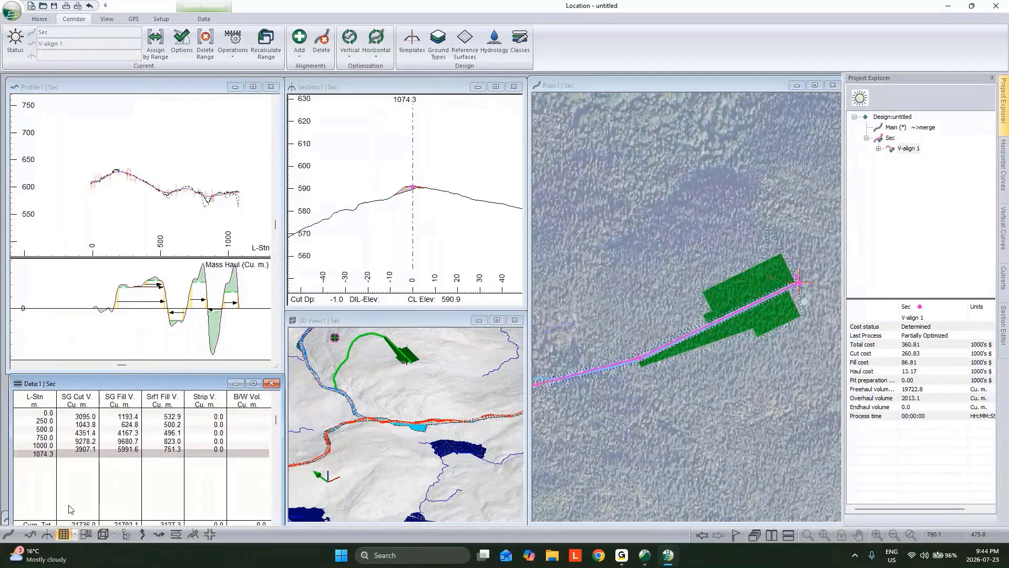
pyautogui.moveTo(129, 384); pyautogui.dragTo(130, 371)
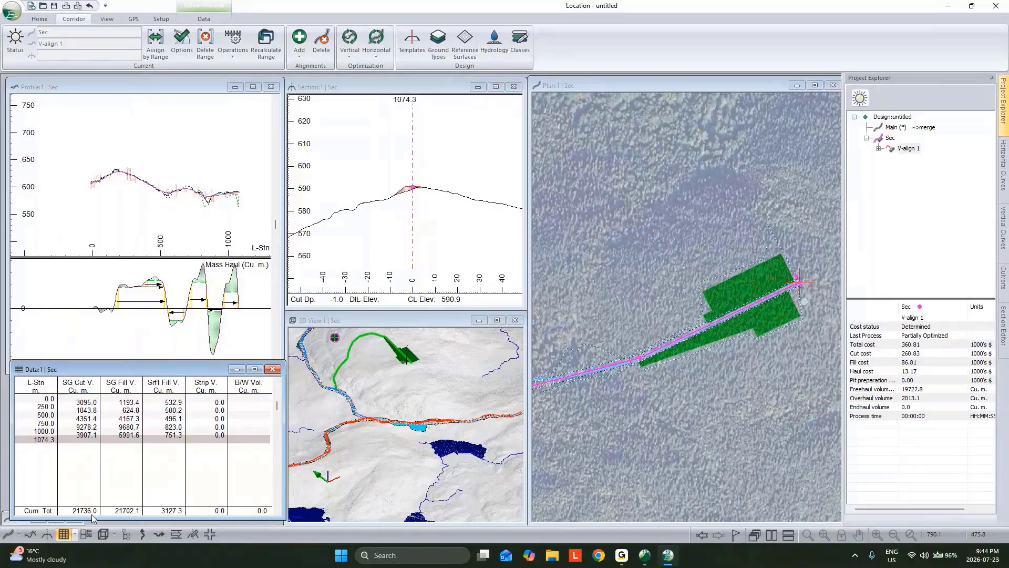
# Make Main the current alignment and recalculate its full range with earthworks re-costing
pyautogui.click(895, 128)
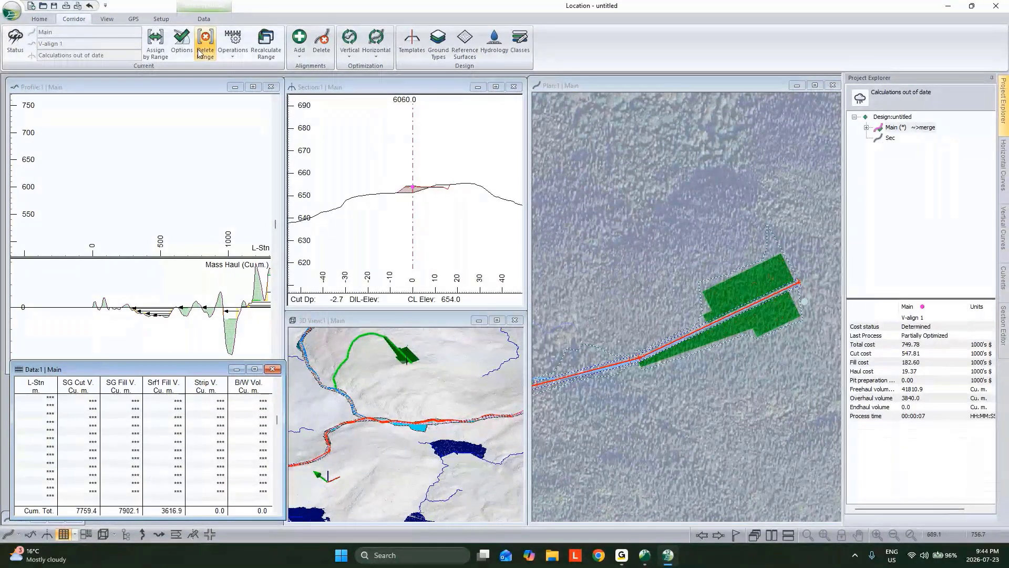
pyautogui.click(265, 45)
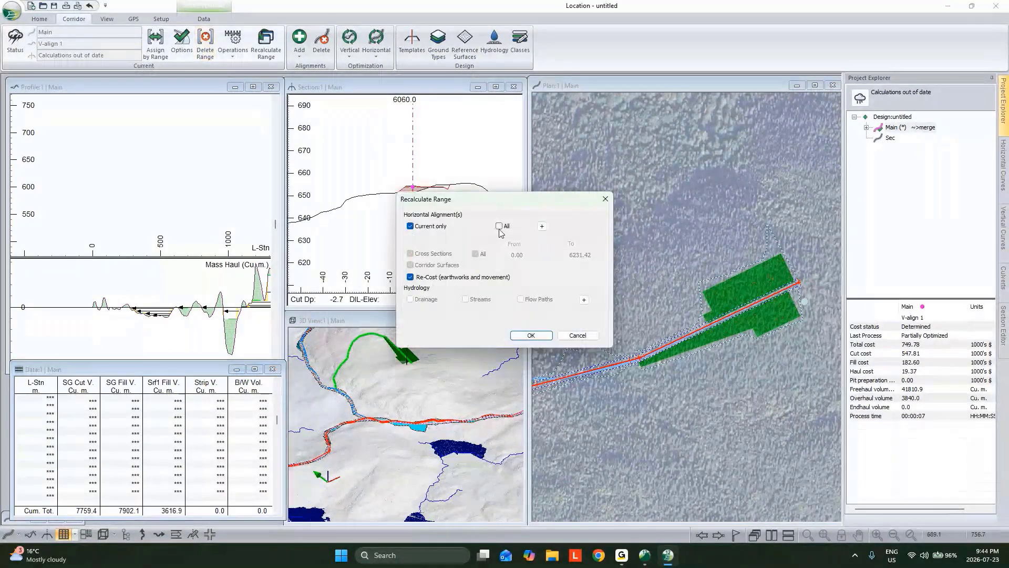
pyautogui.click(530, 335)
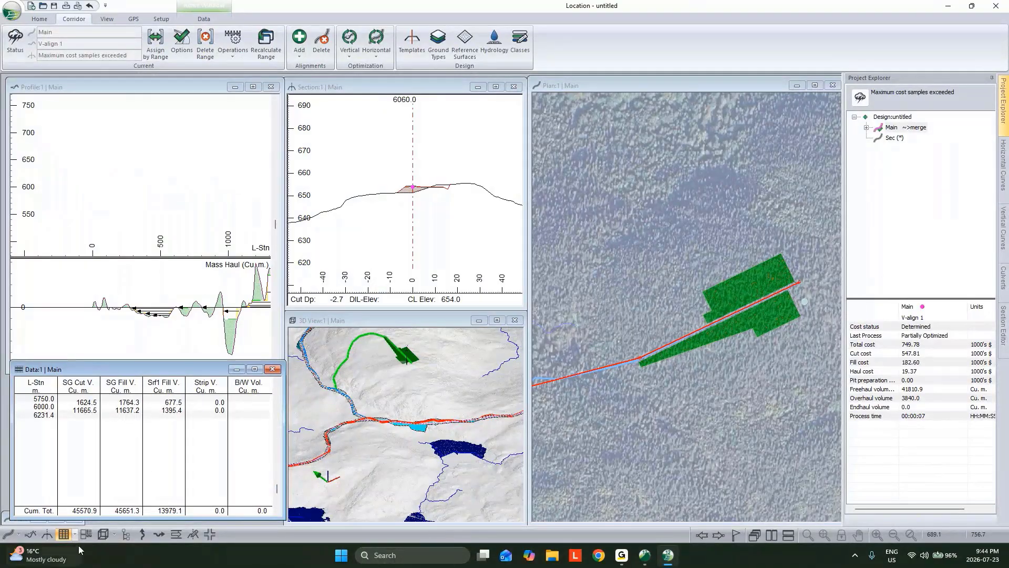
# Open a second data window and set its report type to Alignment Summary
pyautogui.click(63, 534)
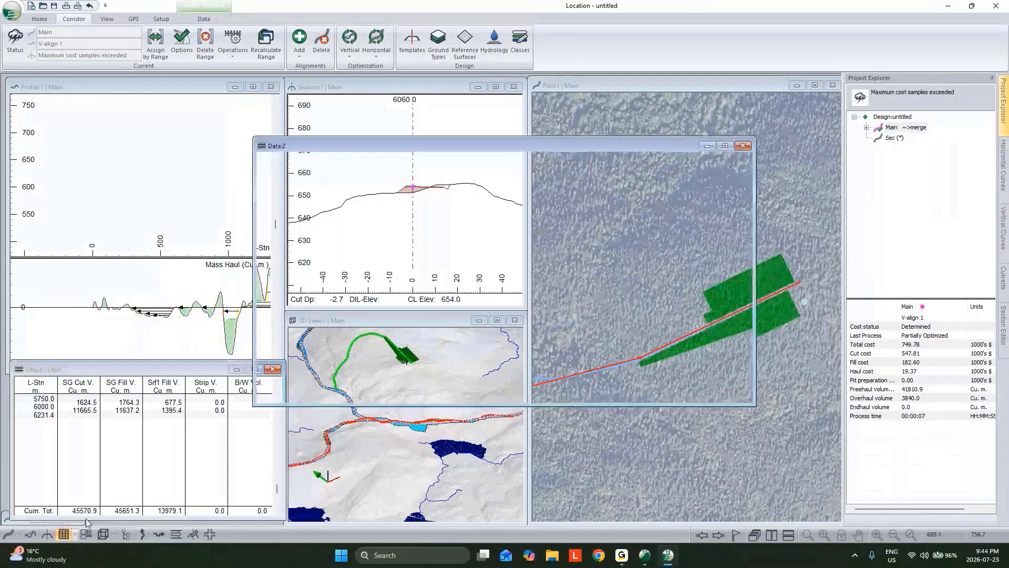
pyautogui.rightClick(385, 236)
pyautogui.click(415, 261)
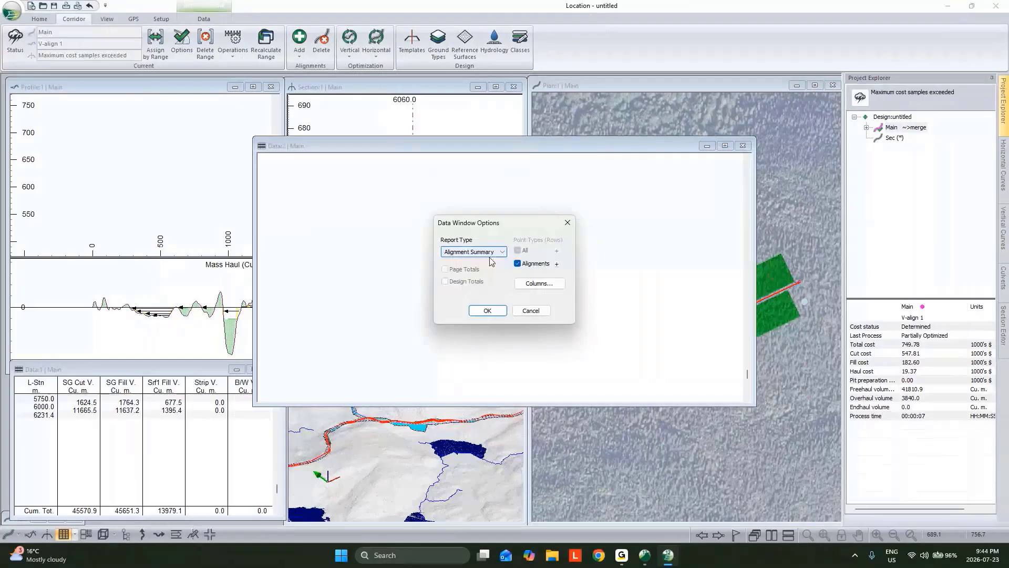
# Add the Cut V., Fill V. and Lyr1 V. columns to the alignment summary report and apply its options
pyautogui.click(539, 283)
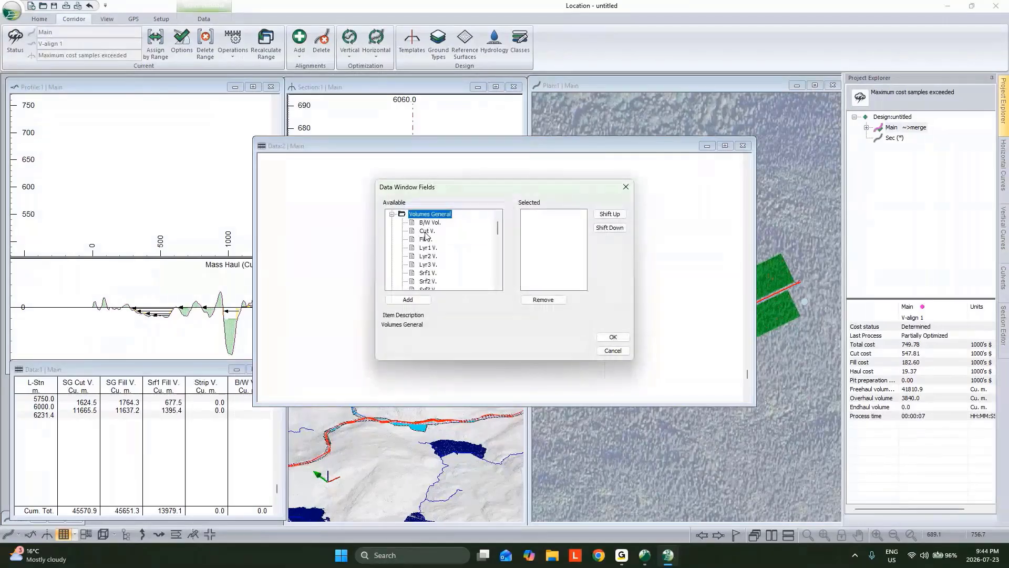
pyautogui.click(428, 231)
pyautogui.doubleClick(424, 239)
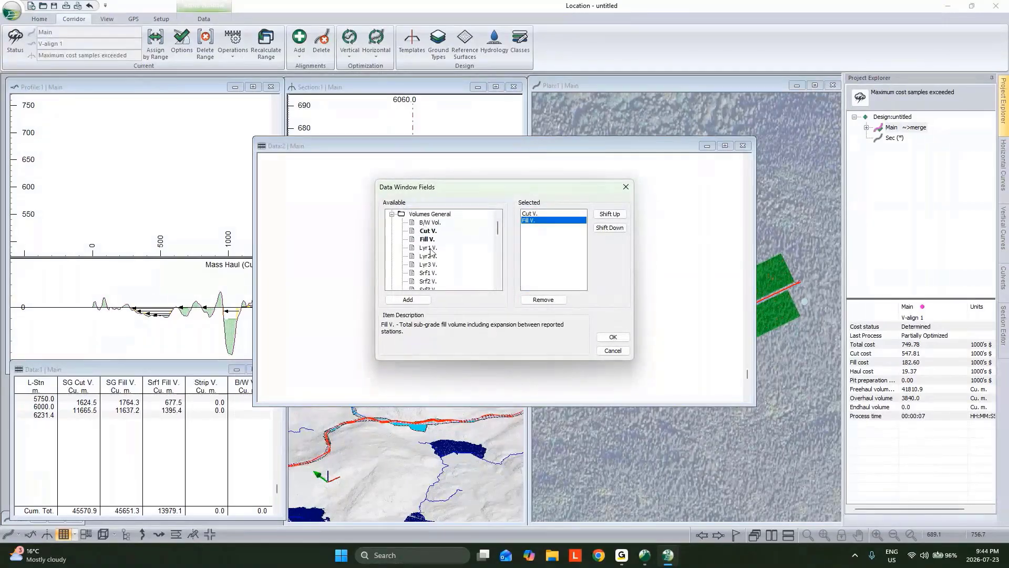
pyautogui.doubleClick(430, 248)
pyautogui.click(613, 336)
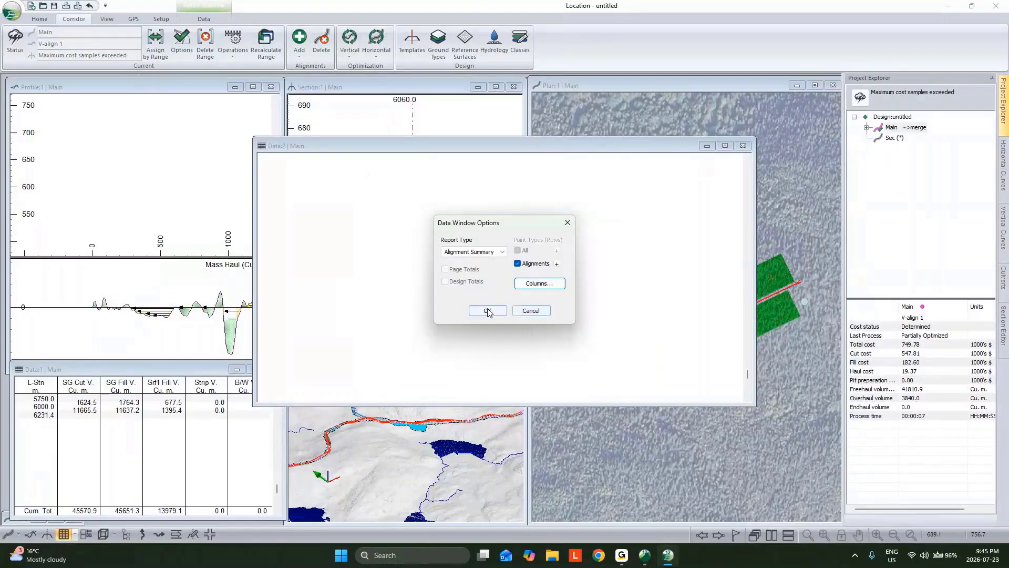
pyautogui.click(487, 311)
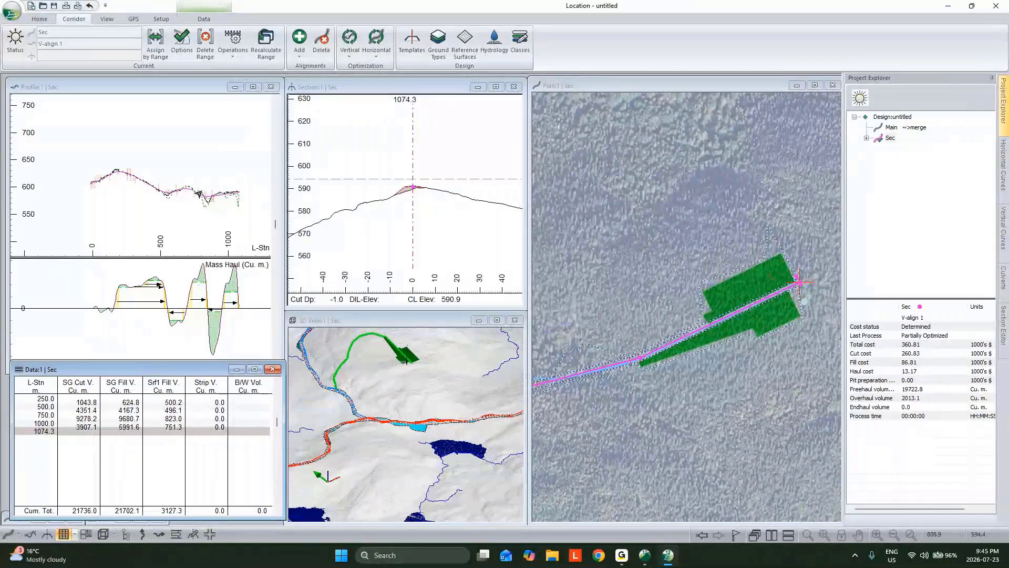
pyautogui.scroll(3, 206, 199)
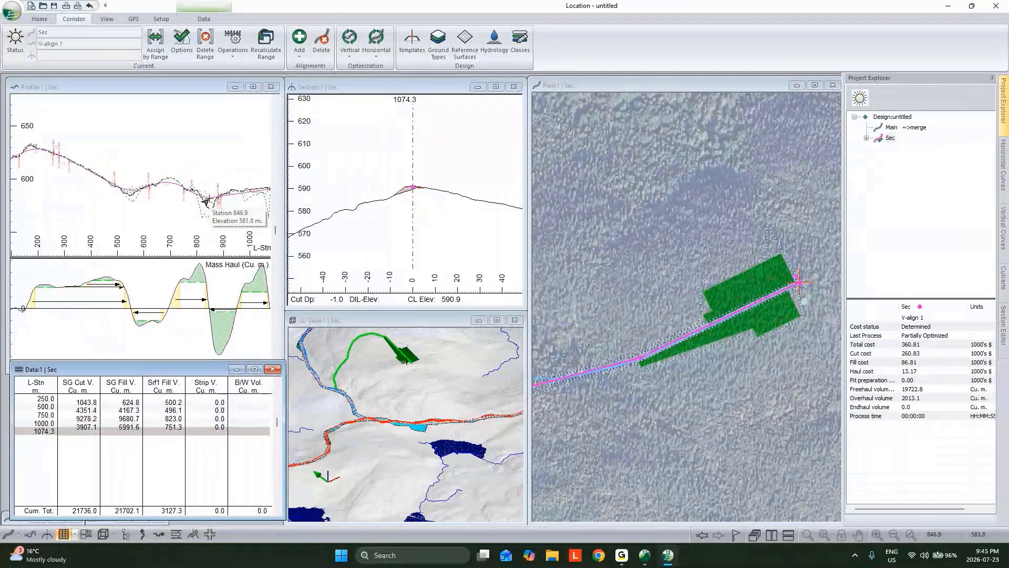
pyautogui.click(206, 200)
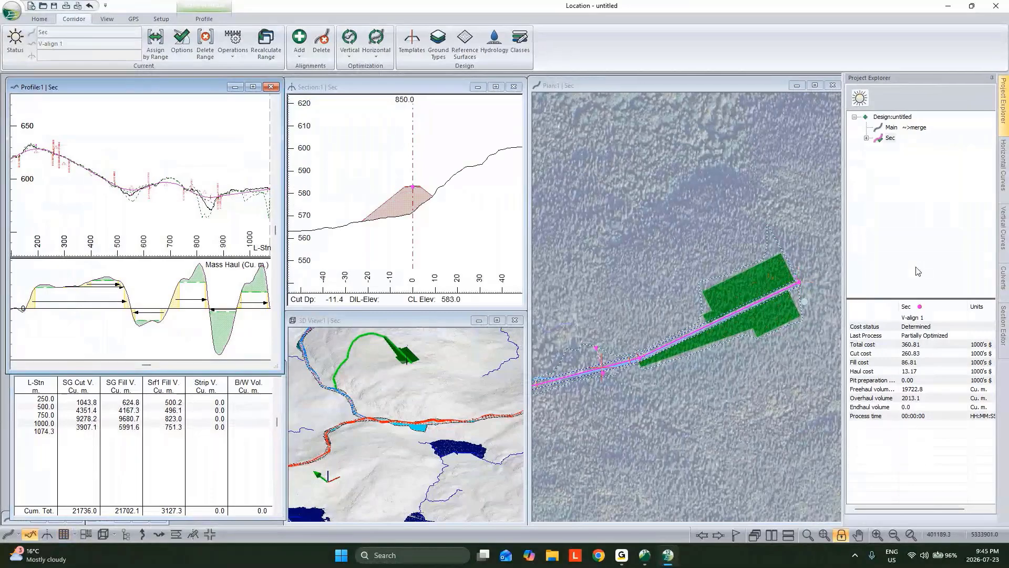
# Open a multi-plot window and load the MD.blt book layout, bringing in its plan display settings as new options
pyautogui.click(86, 534)
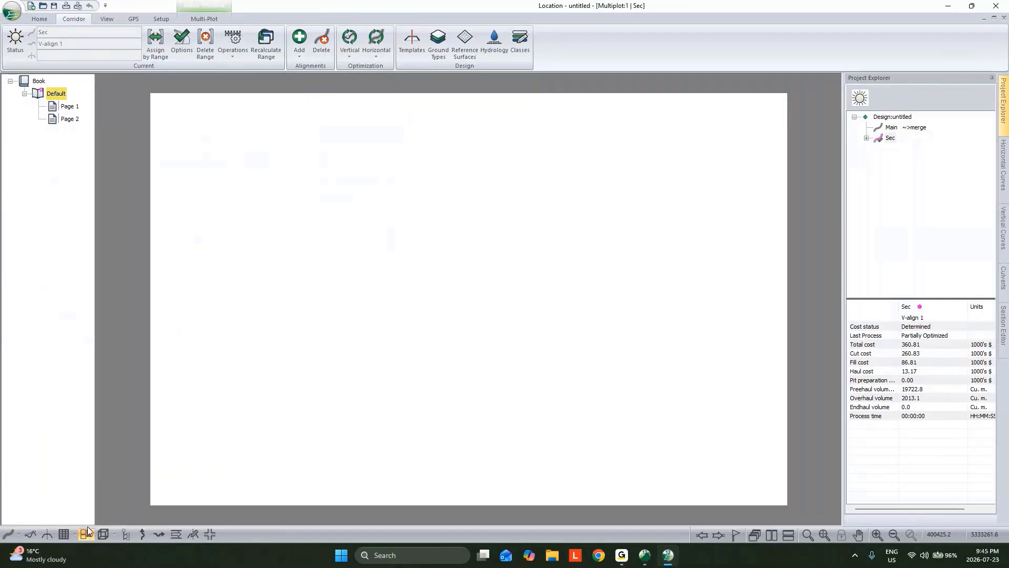
pyautogui.click(234, 49)
pyautogui.click(211, 20)
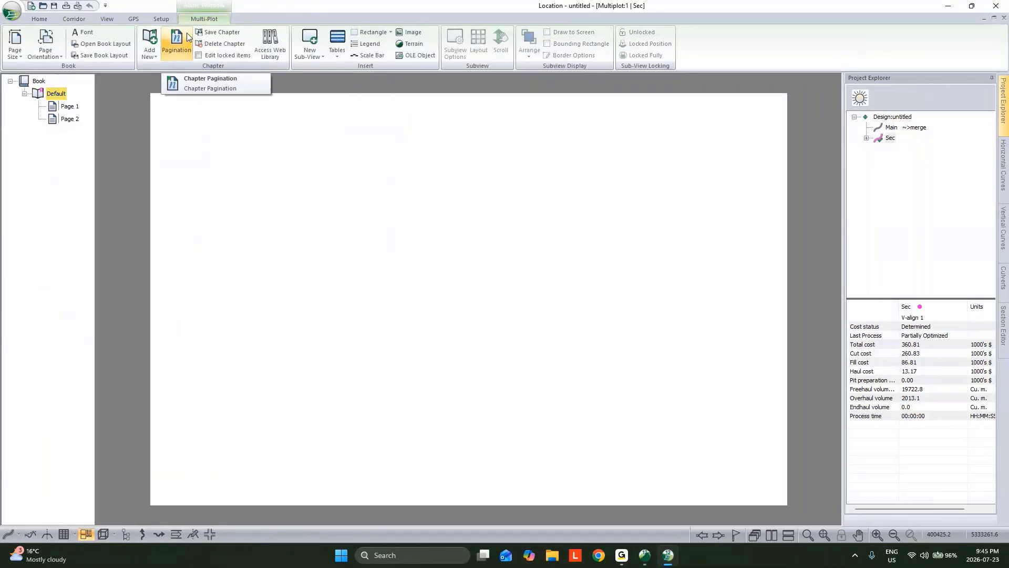
pyautogui.click(112, 45)
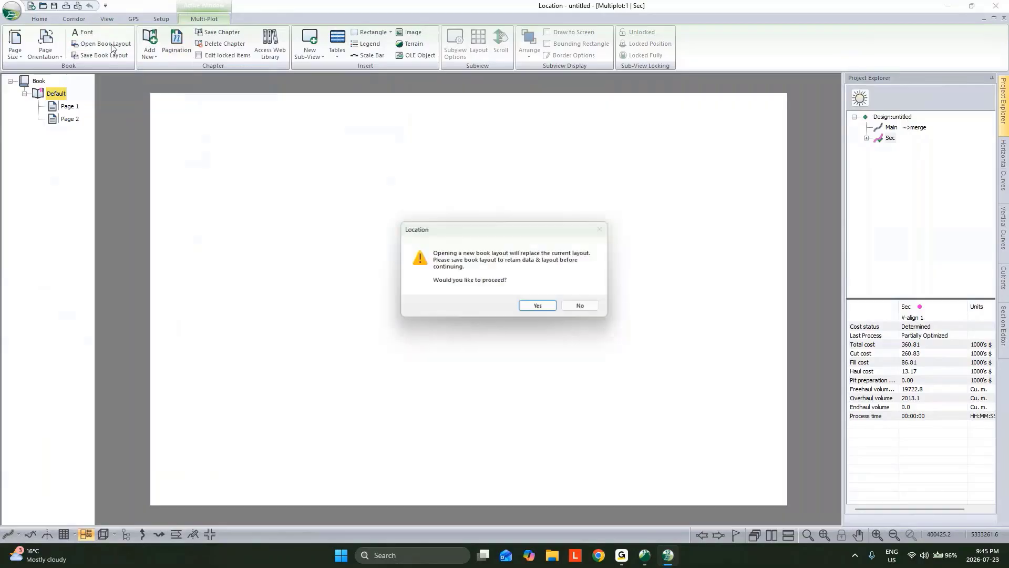
pyautogui.click(550, 308)
pyautogui.click(557, 243)
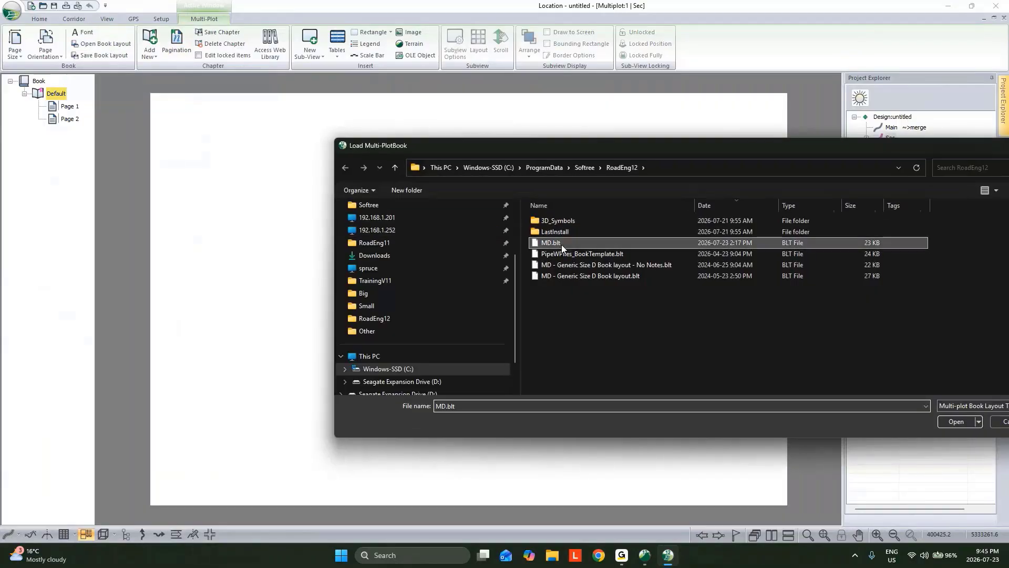
pyautogui.click(955, 422)
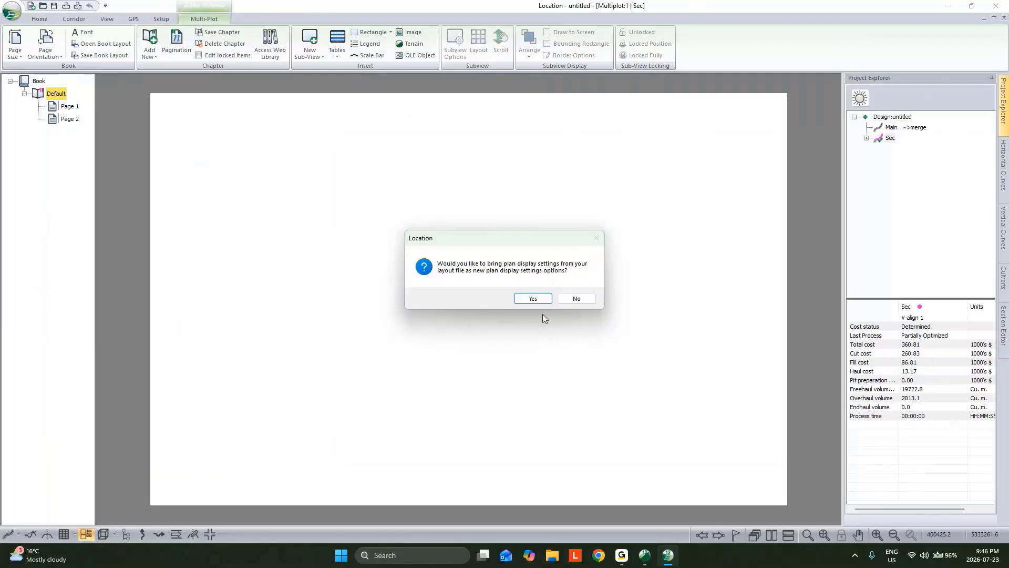
pyautogui.click(533, 299)
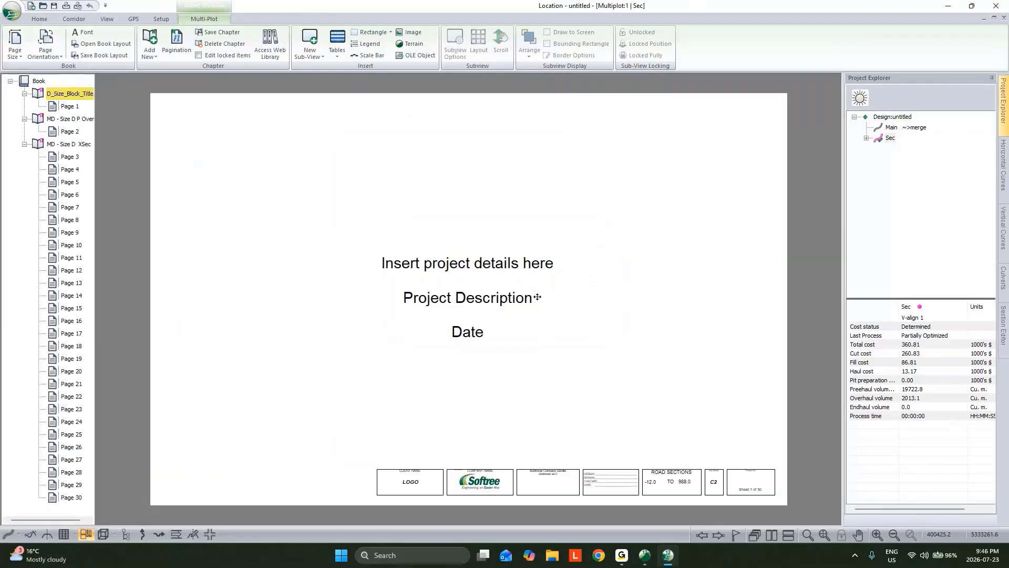
# Set the horizontal alignment of the Size D plan-profile overview chapter to Sec in its pagination options
pyautogui.click(63, 119)
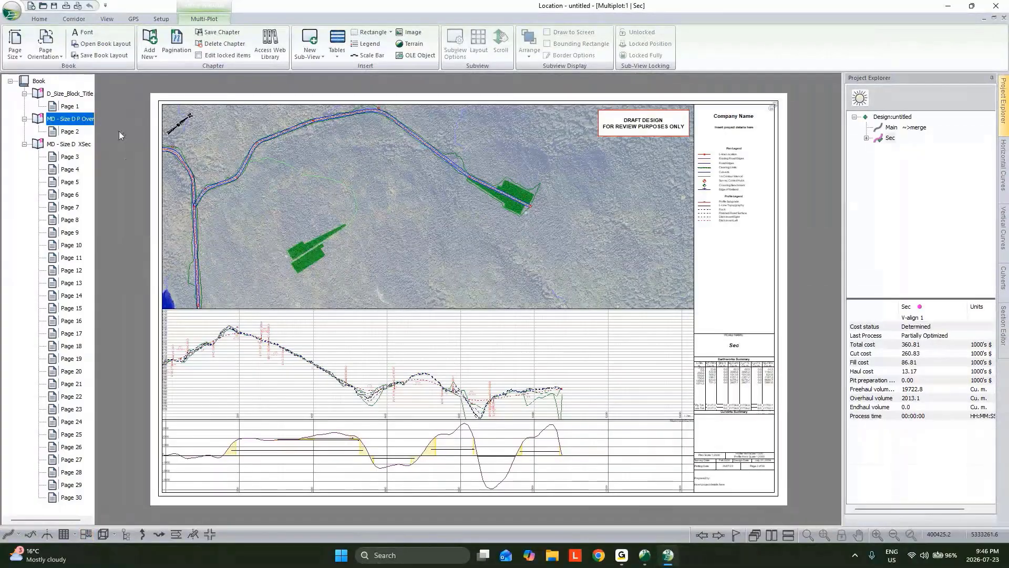
pyautogui.click(68, 120)
pyautogui.rightClick(67, 120)
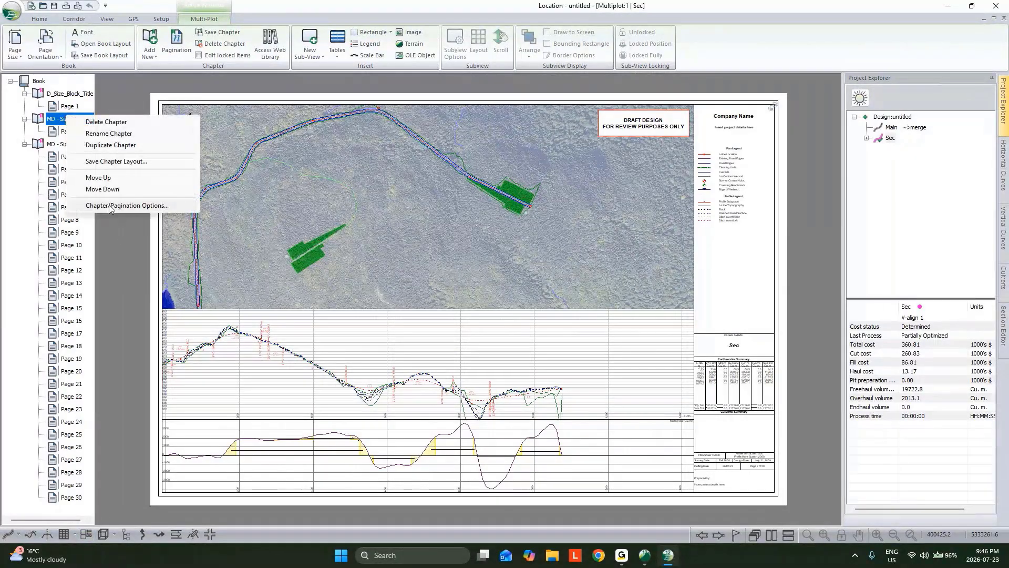
pyautogui.click(110, 206)
pyautogui.click(517, 205)
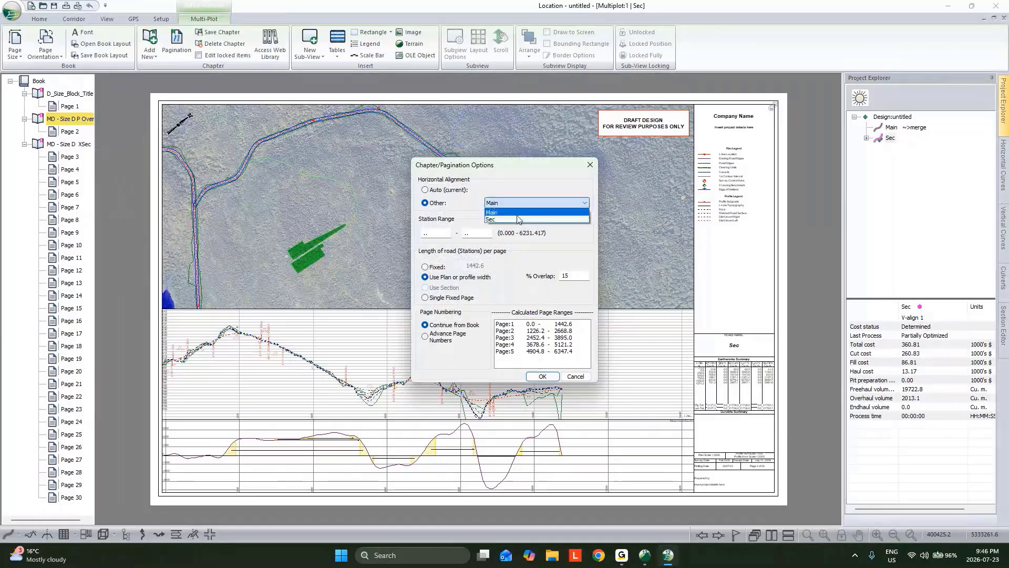
pyautogui.click(518, 219)
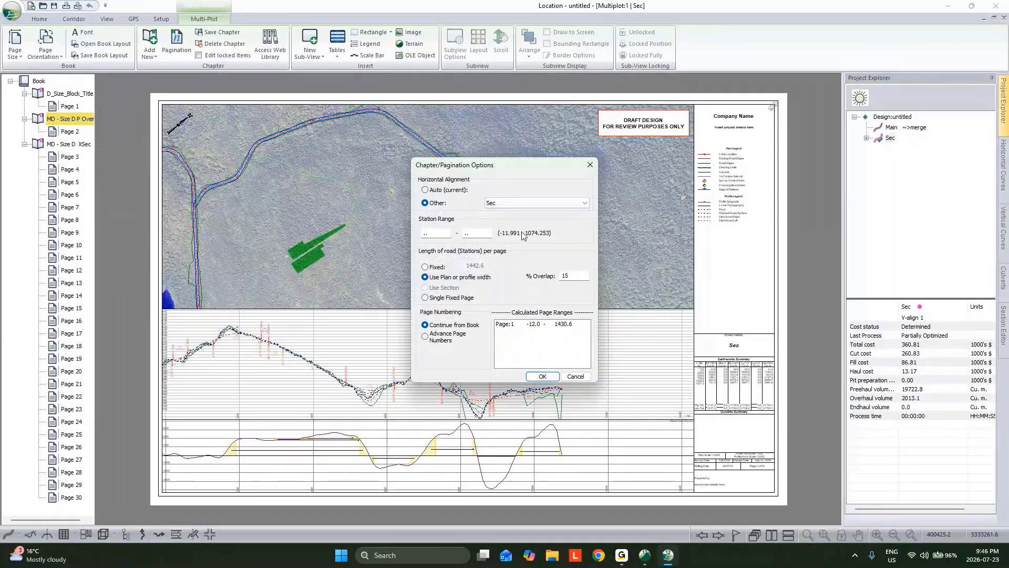
pyautogui.click(545, 376)
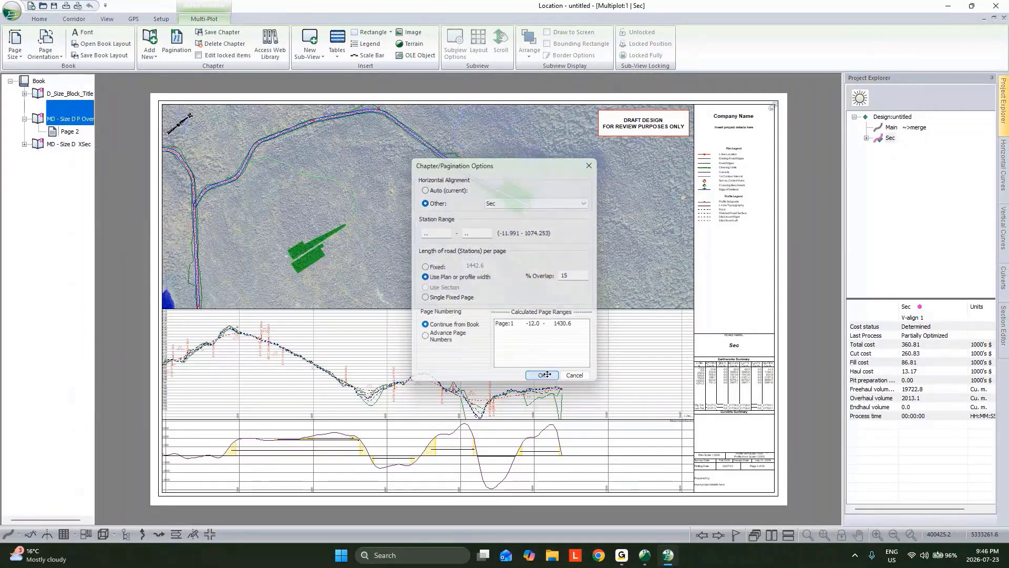
# Duplicate the plan-profile overview chapter with its plan display settings and assign the copy to the Main alignment
pyautogui.rightClick(77, 120)
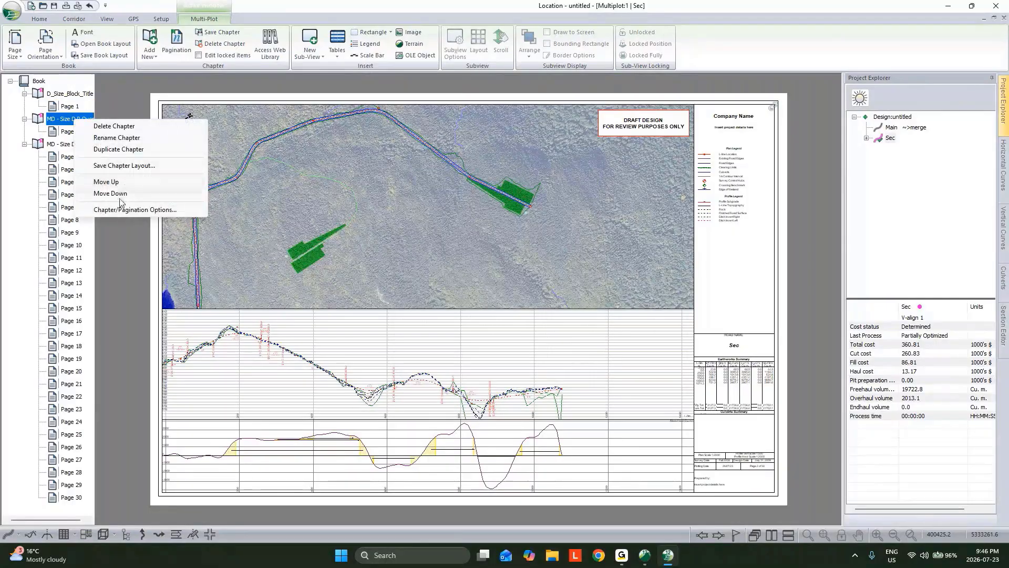
pyautogui.click(118, 149)
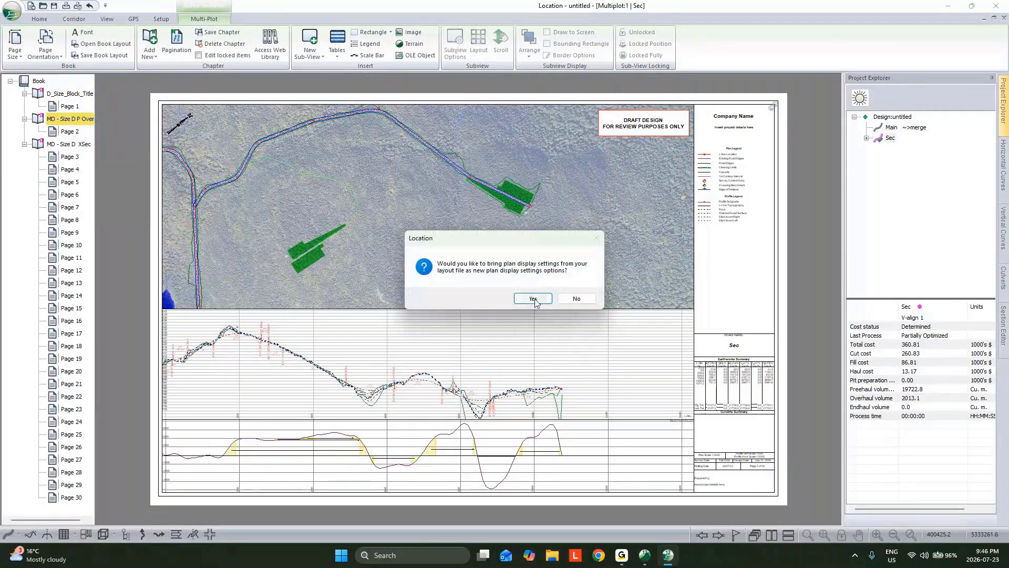
pyautogui.click(532, 298)
pyautogui.rightClick(63, 484)
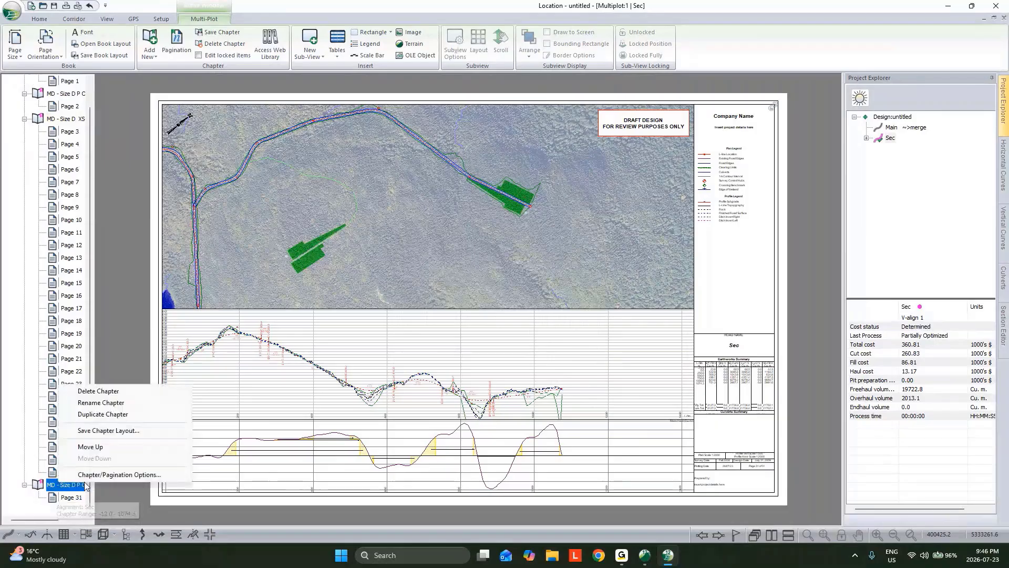
pyautogui.click(101, 474)
pyautogui.click(526, 202)
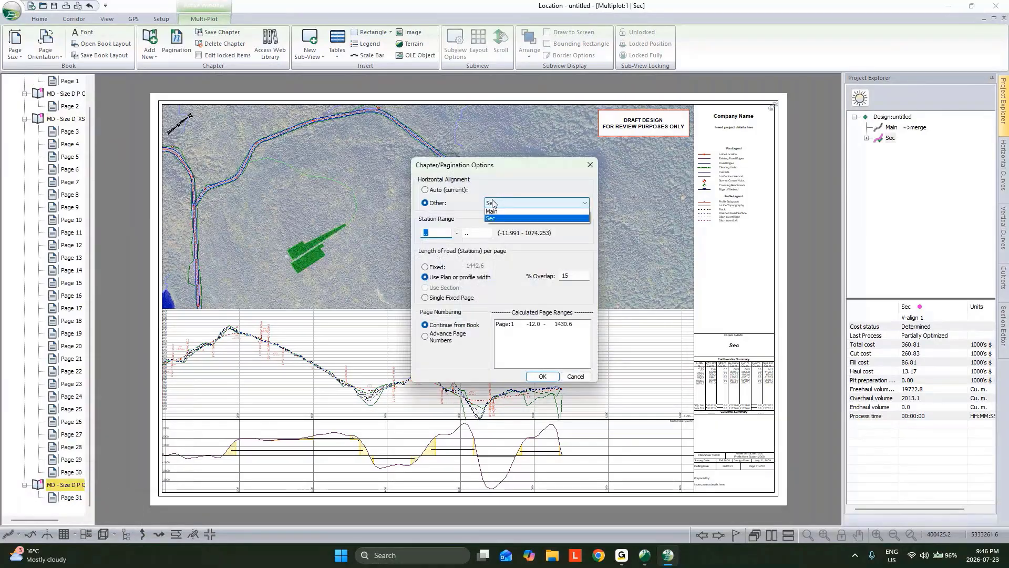
pyautogui.click(492, 212)
pyautogui.click(542, 377)
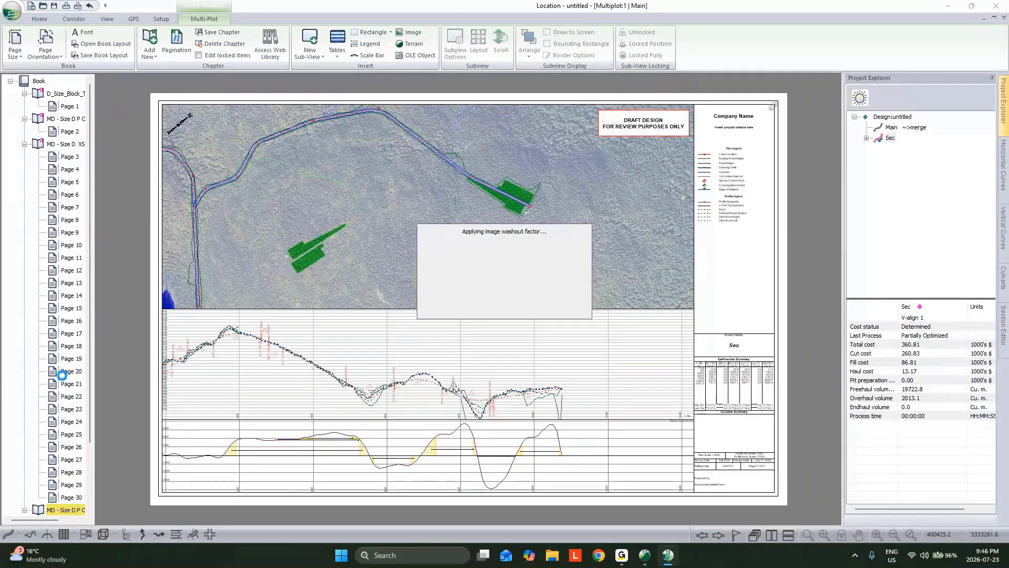
# Review pages 31 to 33 of Main's new plan-profile chapter
pyautogui.scroll(-2, 63, 400)
pyautogui.click(67, 448)
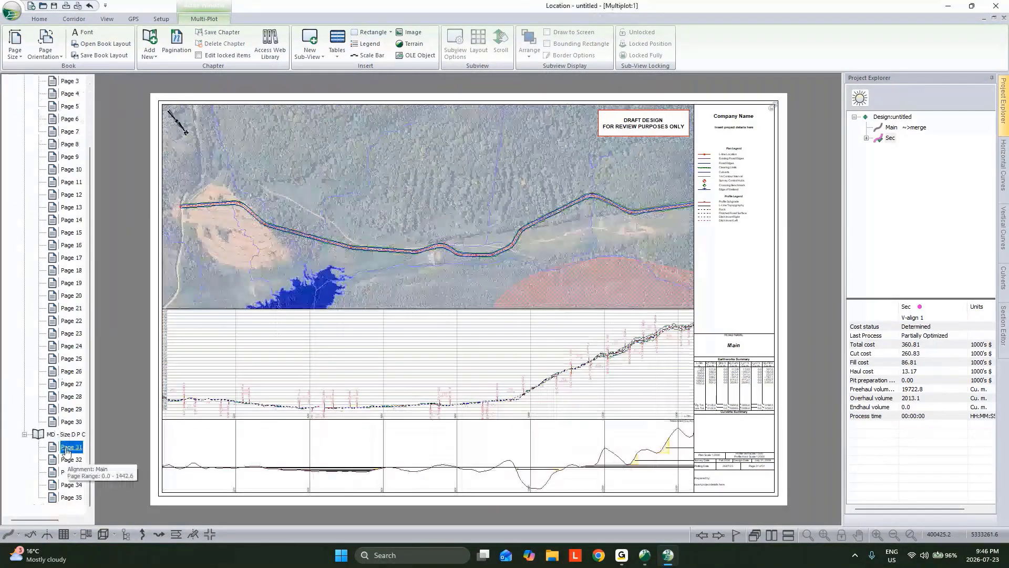
pyautogui.click(70, 459)
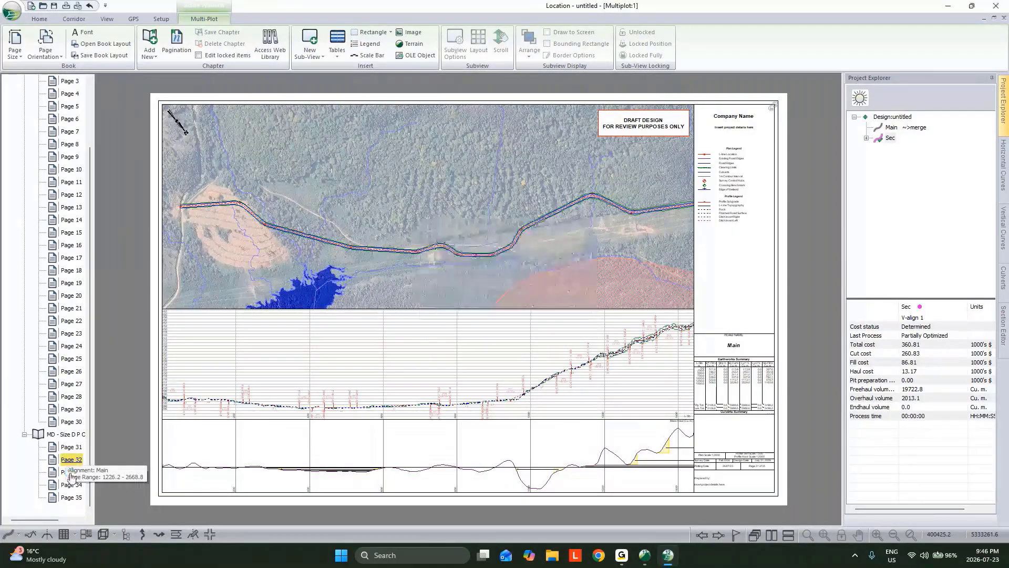
pyautogui.click(72, 472)
# Review Sec's cross-section sheets, going through the chapter's pages from page 3 to page 12
pyautogui.scroll(2, 68, 210)
pyautogui.click(68, 158)
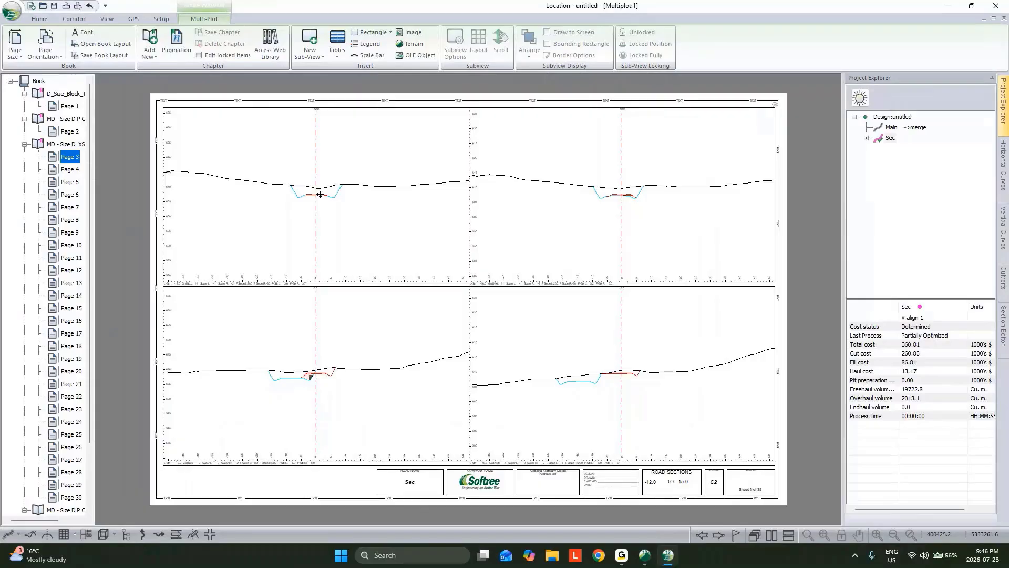
pyautogui.click(70, 182)
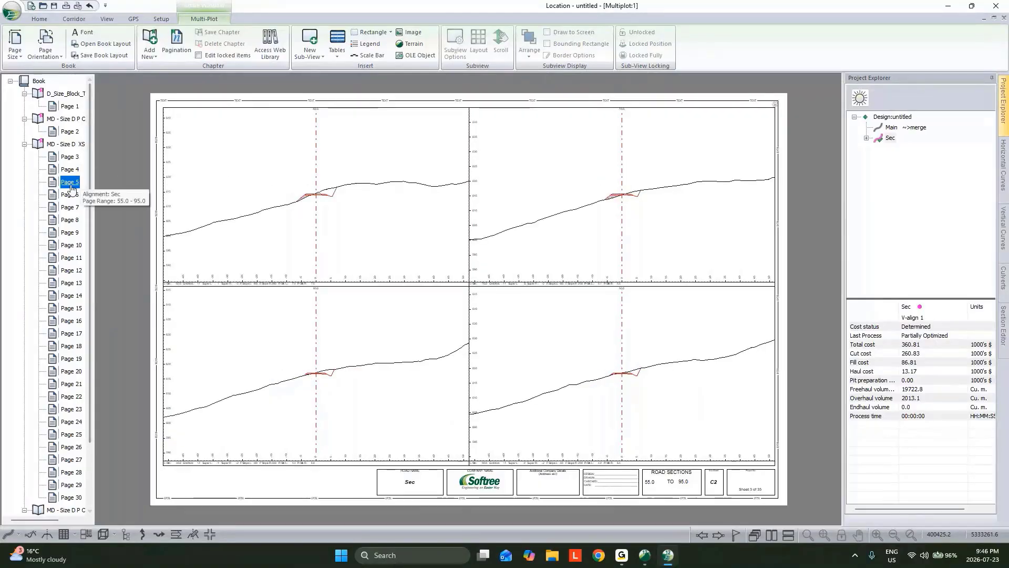
pyautogui.click(70, 207)
pyautogui.click(67, 233)
pyautogui.click(66, 245)
pyautogui.click(65, 270)
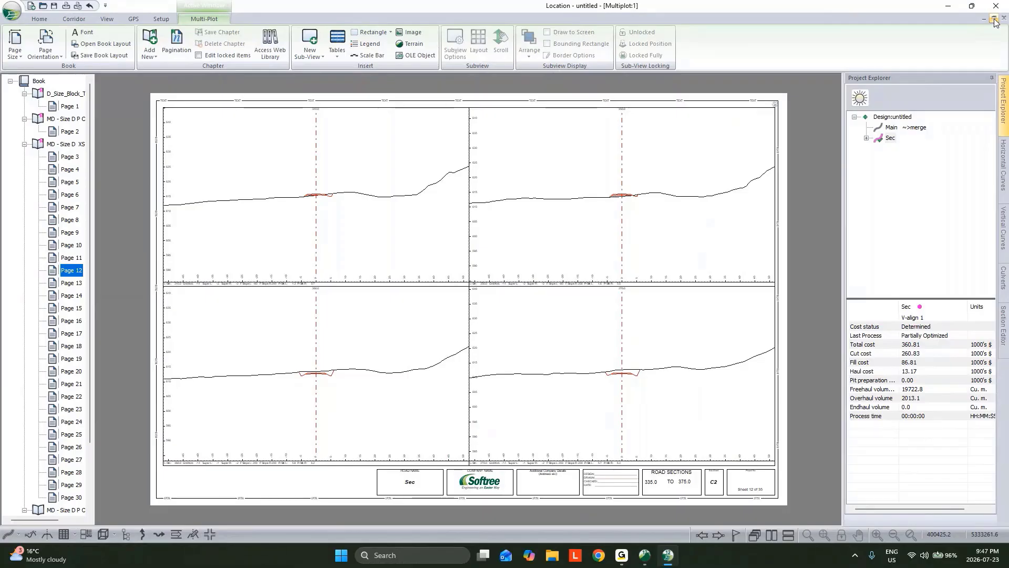
# Switch to File Explorer and open Big Example.dsnx from the Big folder in Location
pyautogui.click(972, 6)
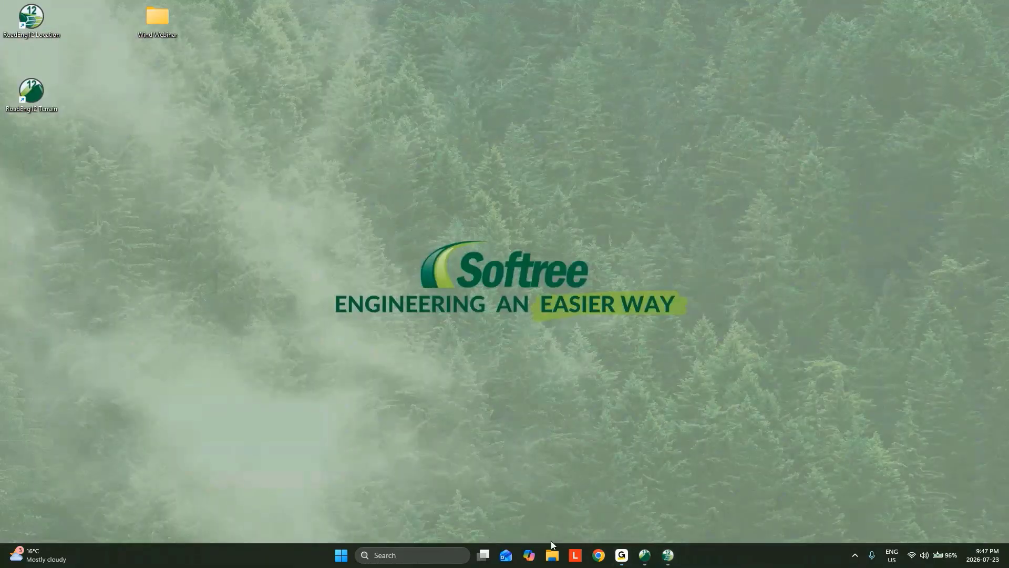
pyautogui.click(552, 553)
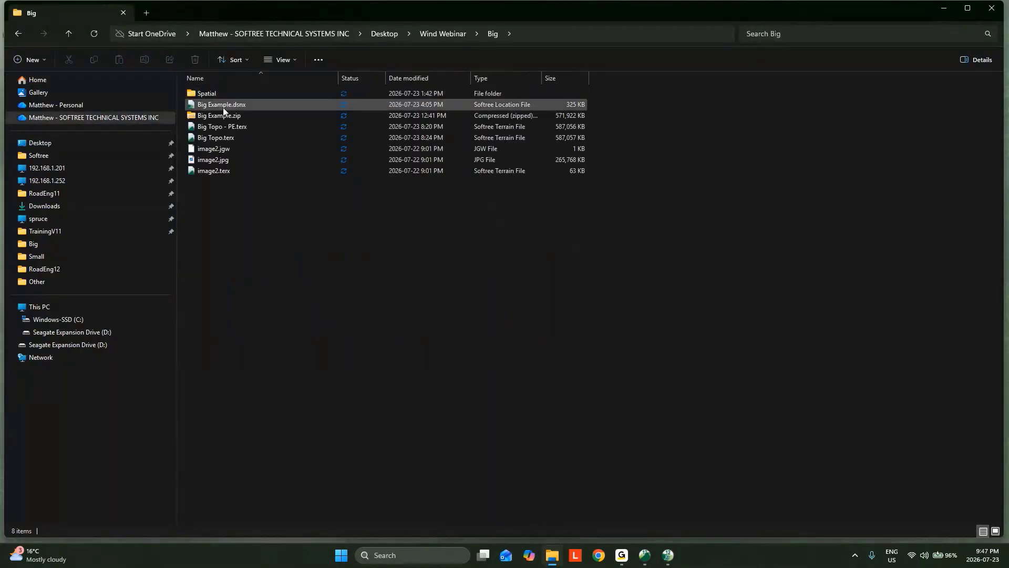
pyautogui.click(222, 105)
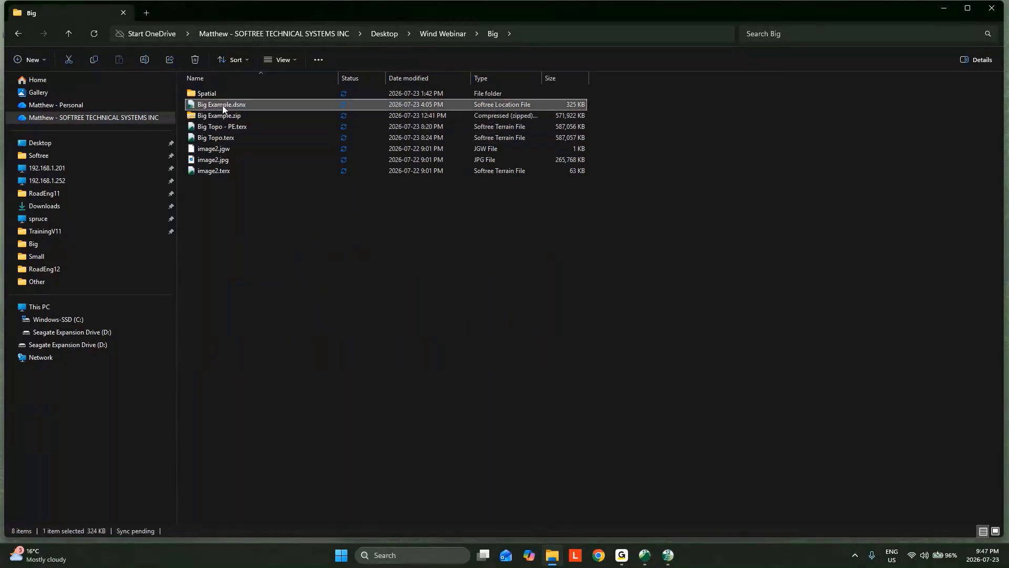
pyautogui.doubleClick(222, 105)
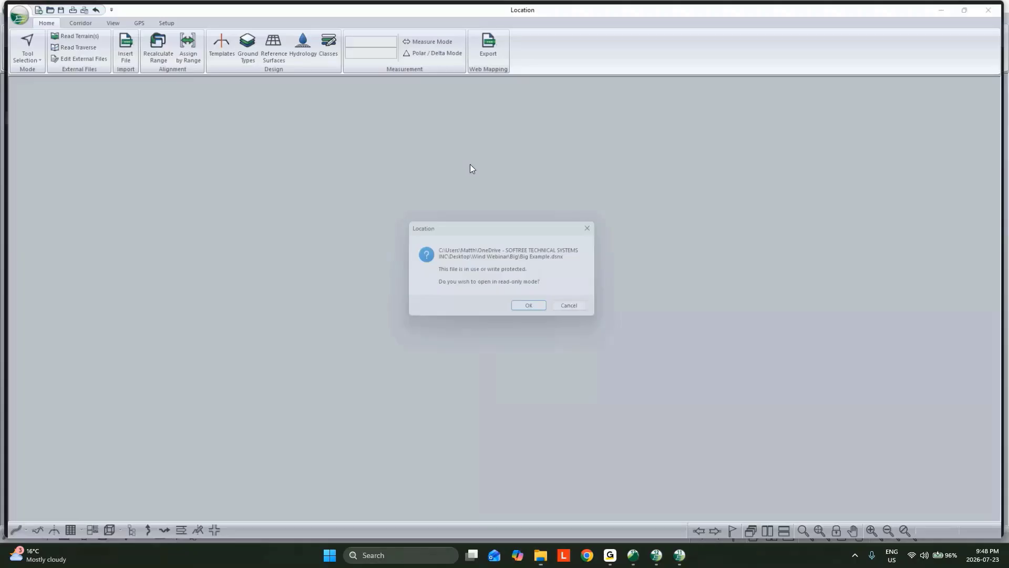
pyautogui.click(525, 309)
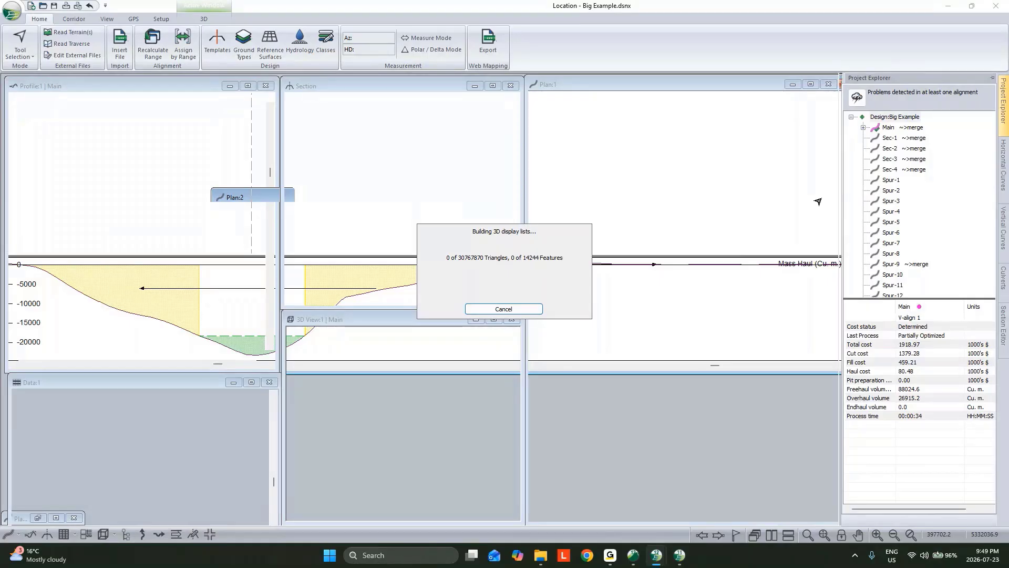
# Switch to topo.terx in Terrain and try an Arcview Shape export named PE, limited to selected features
pyautogui.click(634, 554)
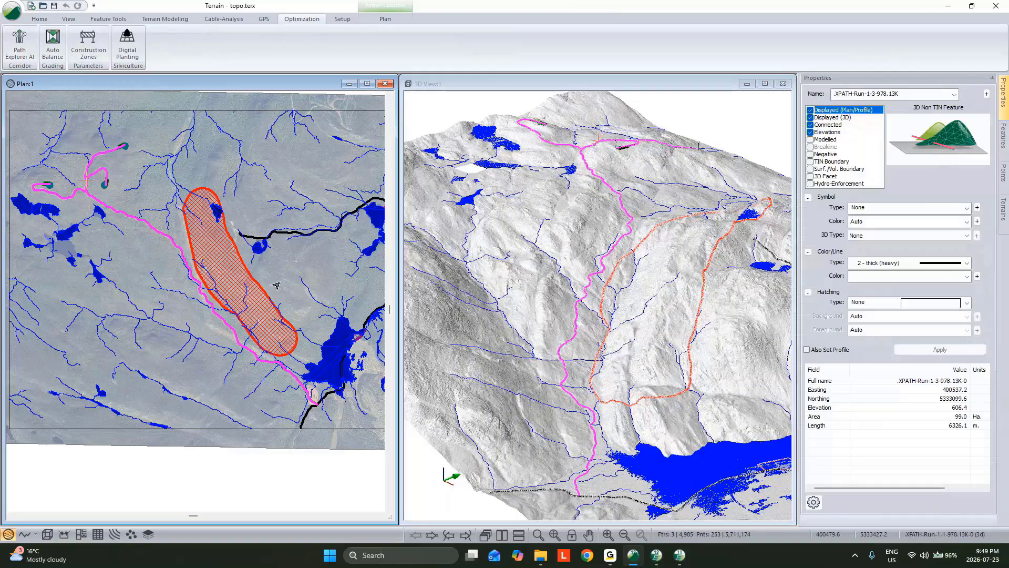
pyautogui.click(231, 285)
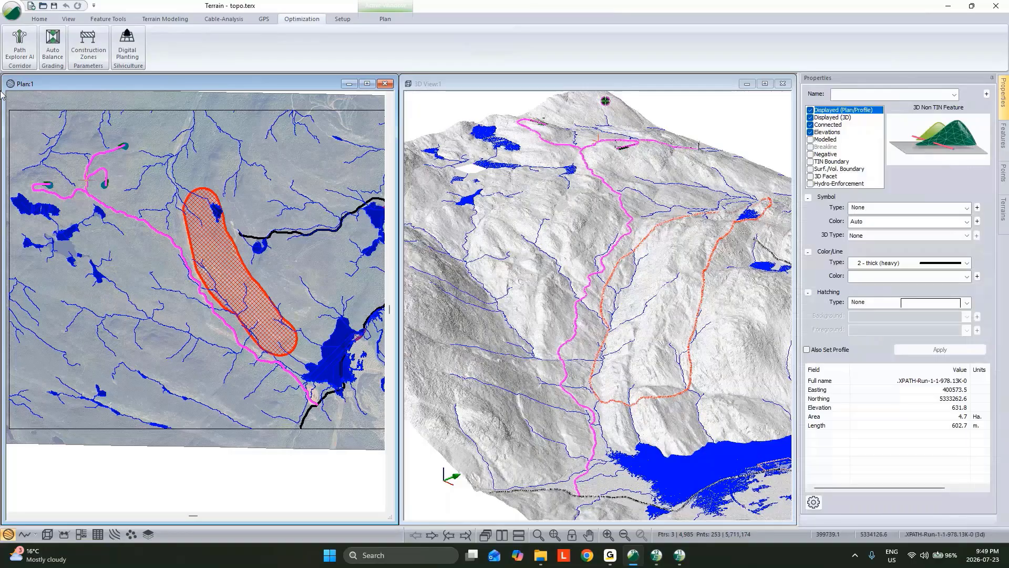
pyautogui.click(18, 7)
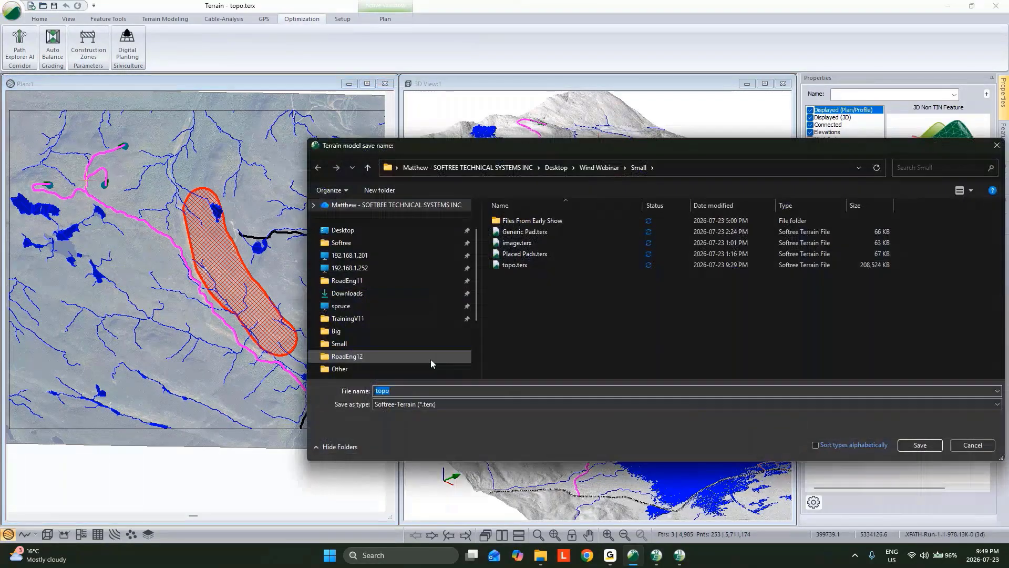
pyautogui.click(430, 403)
pyautogui.click(416, 424)
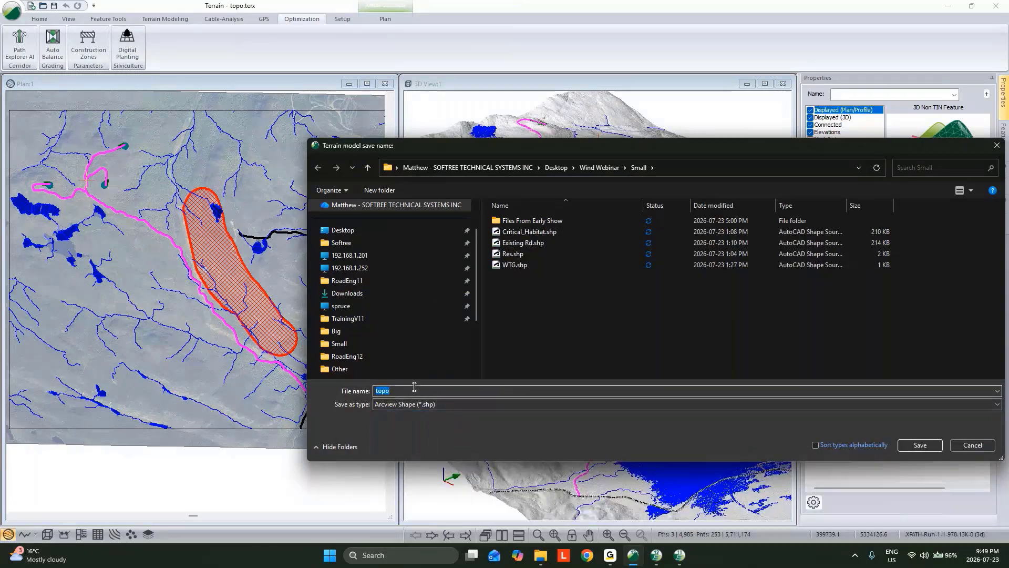
pyautogui.write('PE')
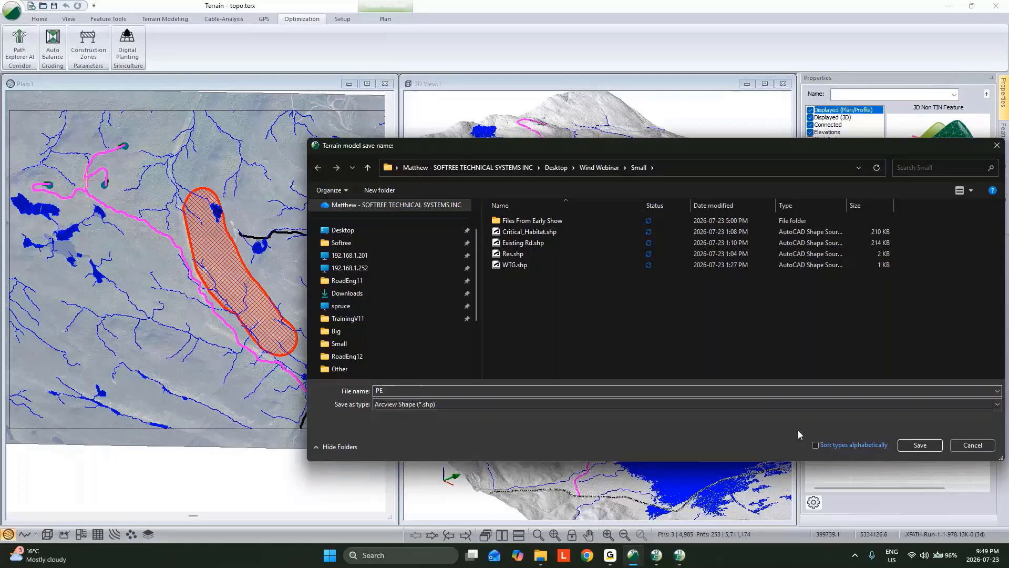
pyautogui.click(911, 445)
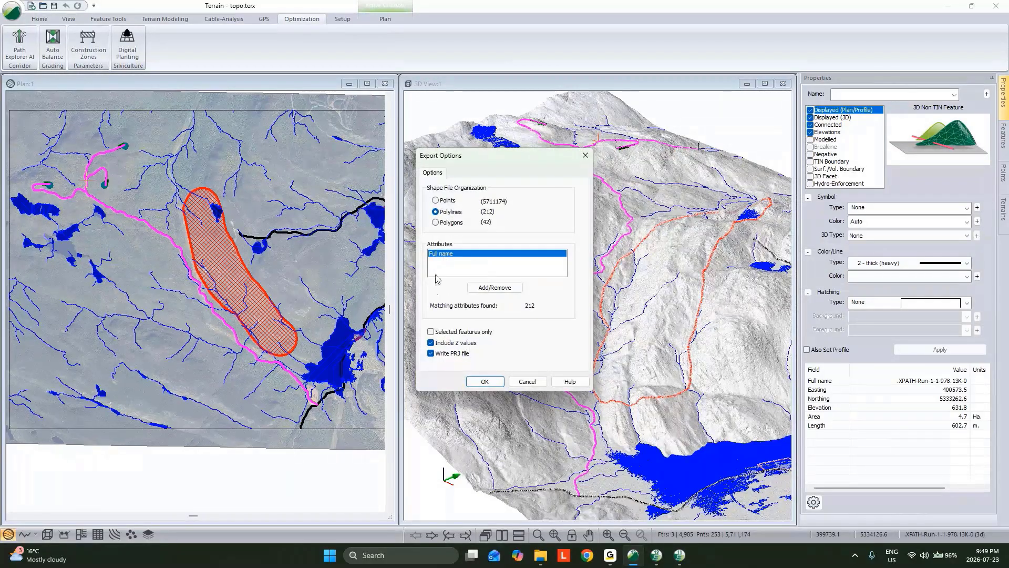
pyautogui.click(437, 333)
pyautogui.click(527, 382)
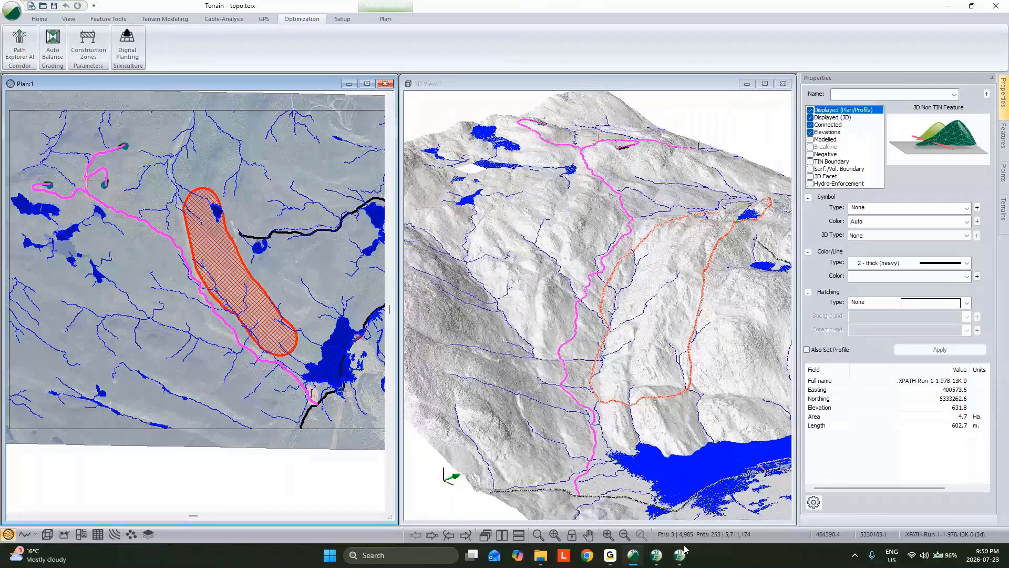
# Switch to Big Example.dsnx in Location and examine its road network in the enlarged 3D view and its multi-plot sheets
pyautogui.click(660, 559)
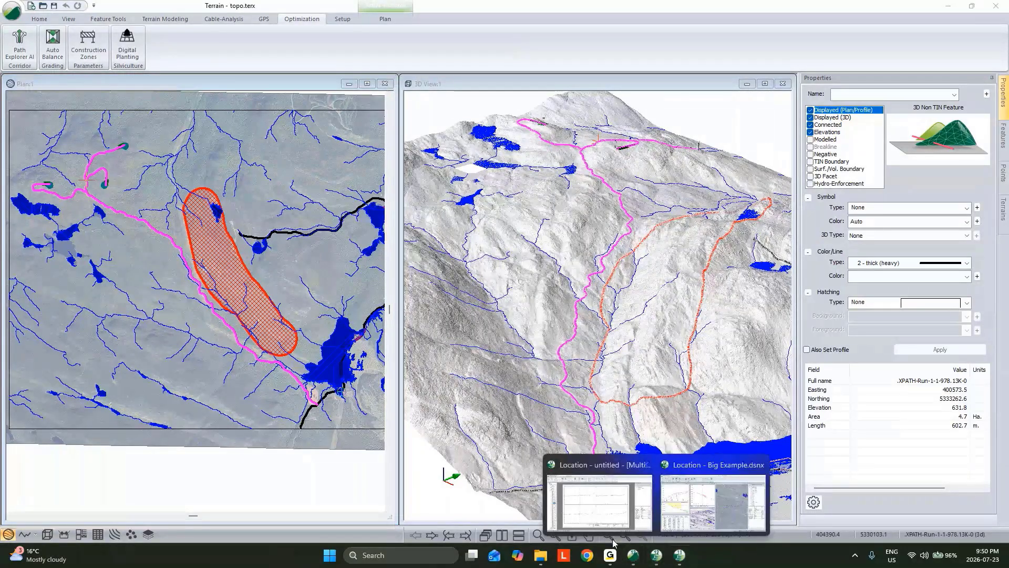
pyautogui.moveTo(657, 556)
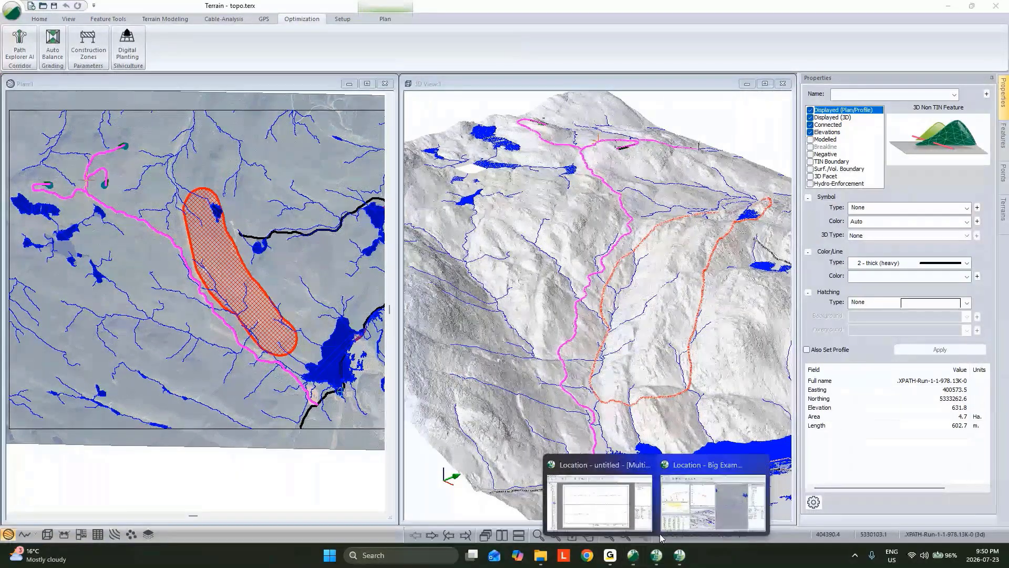
pyautogui.click(661, 535)
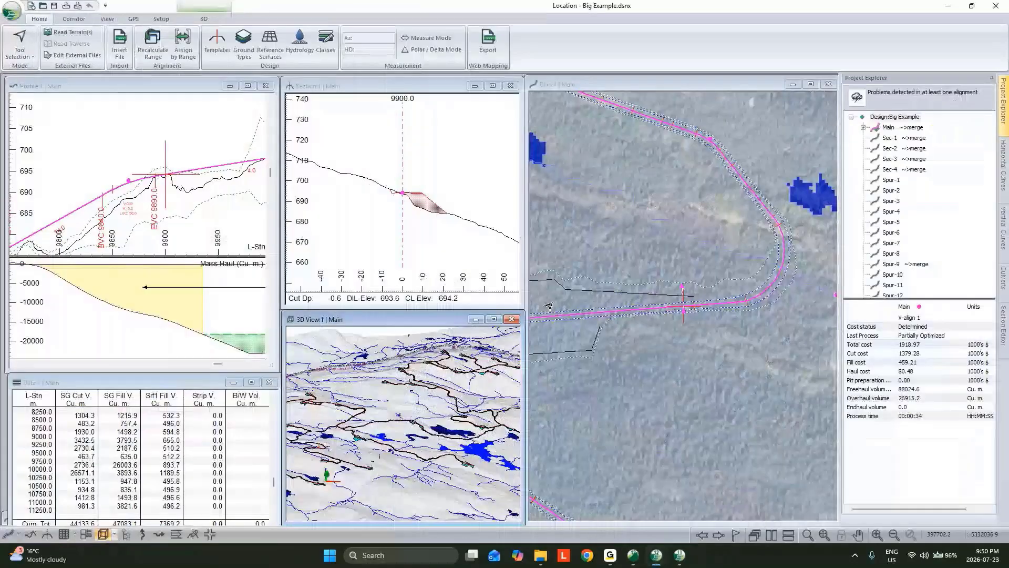
pyautogui.scroll(-5, 549, 305)
pyautogui.click(494, 319)
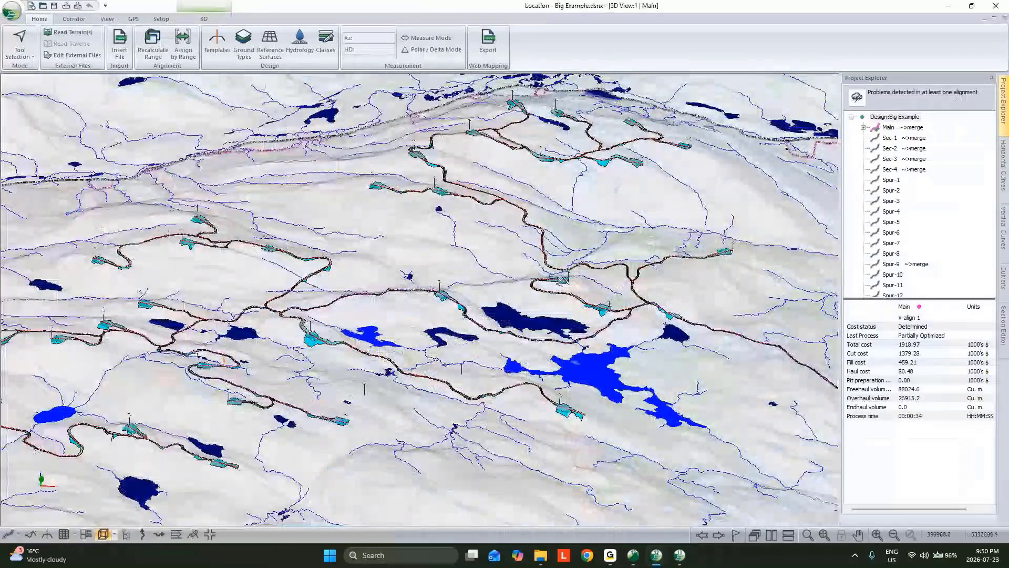
pyautogui.moveTo(559, 274); pyautogui.dragTo(491, 300, button='middle')
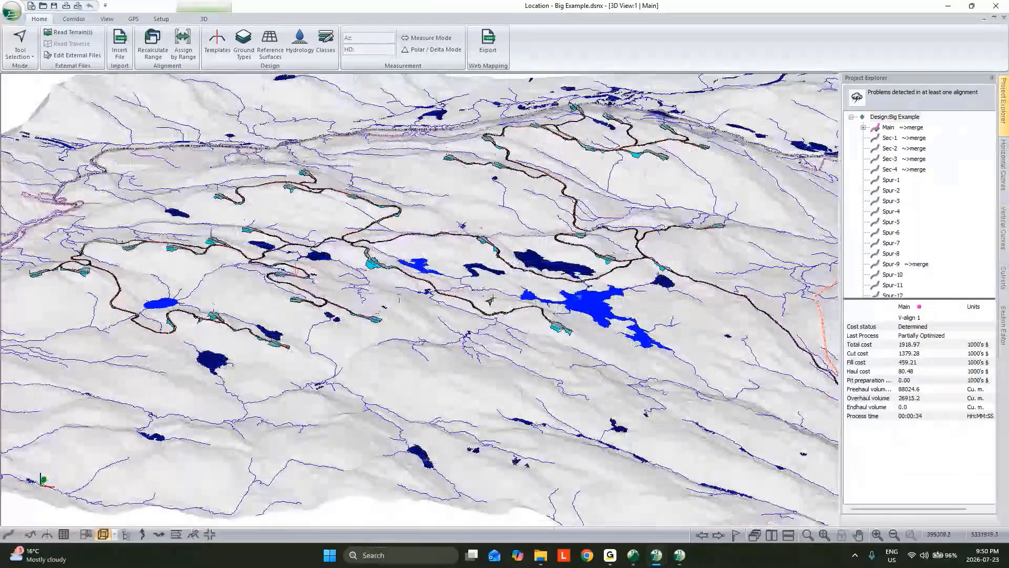
pyautogui.click(87, 535)
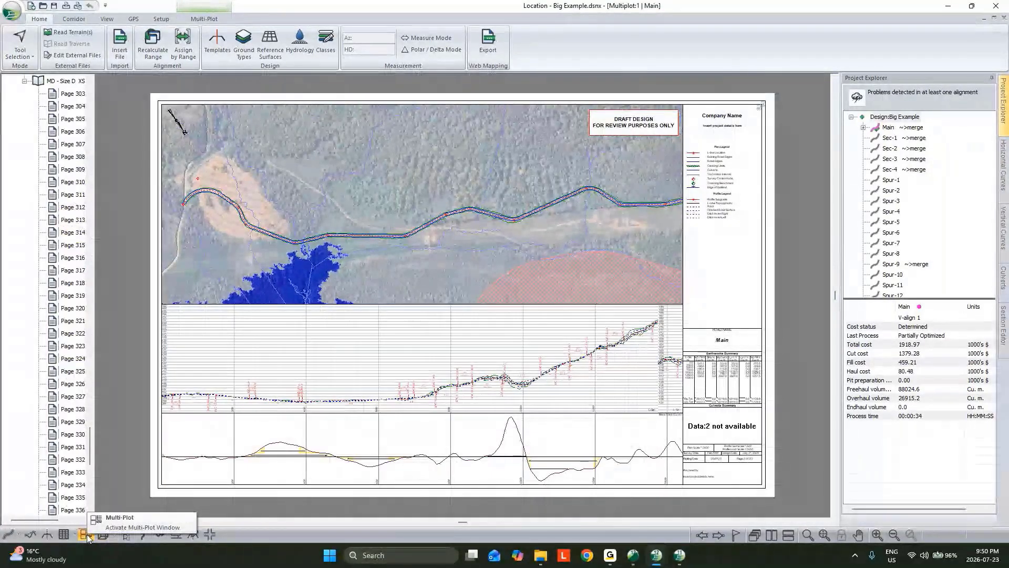
pyautogui.click(984, 19)
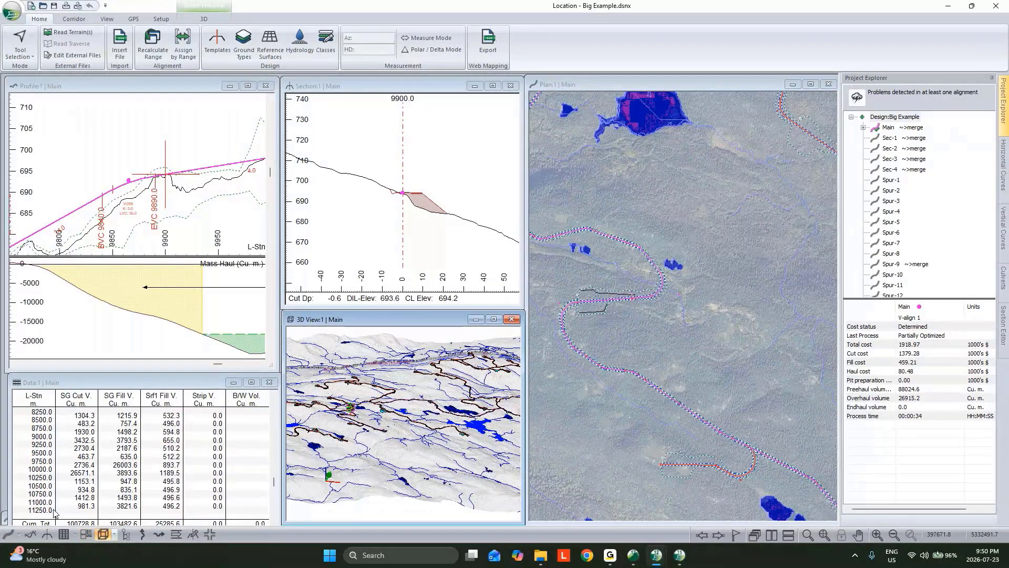
# Try setting up an Alignment Summary report covering the alignments in a new data window
pyautogui.click(64, 534)
pyautogui.rightClick(525, 224)
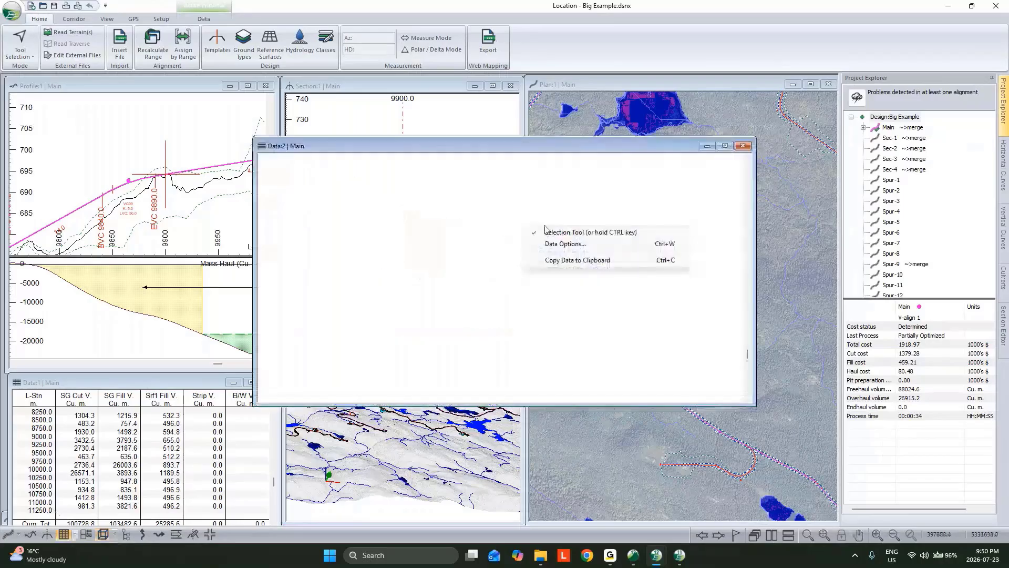
pyautogui.click(553, 249)
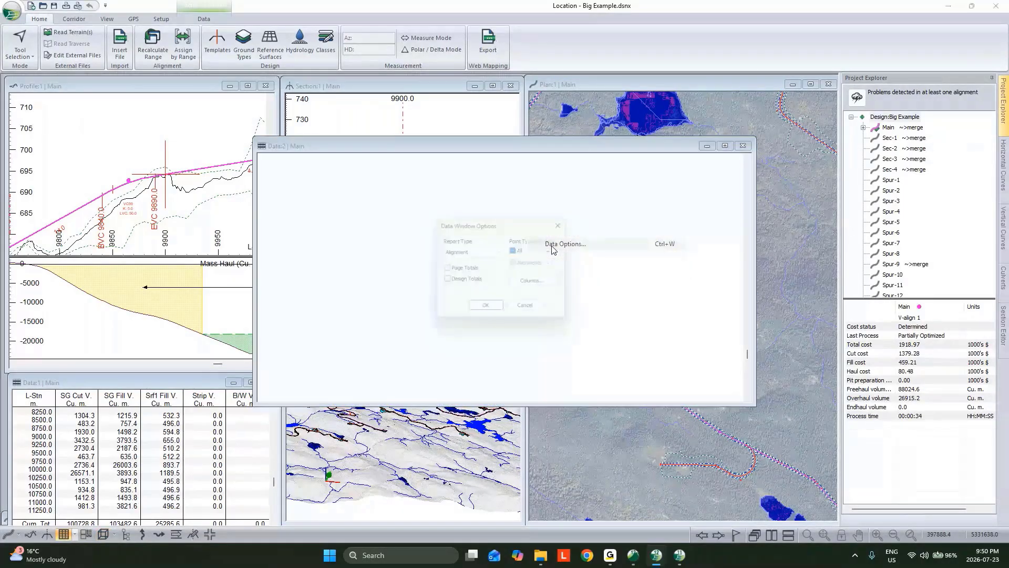
pyautogui.click(488, 252)
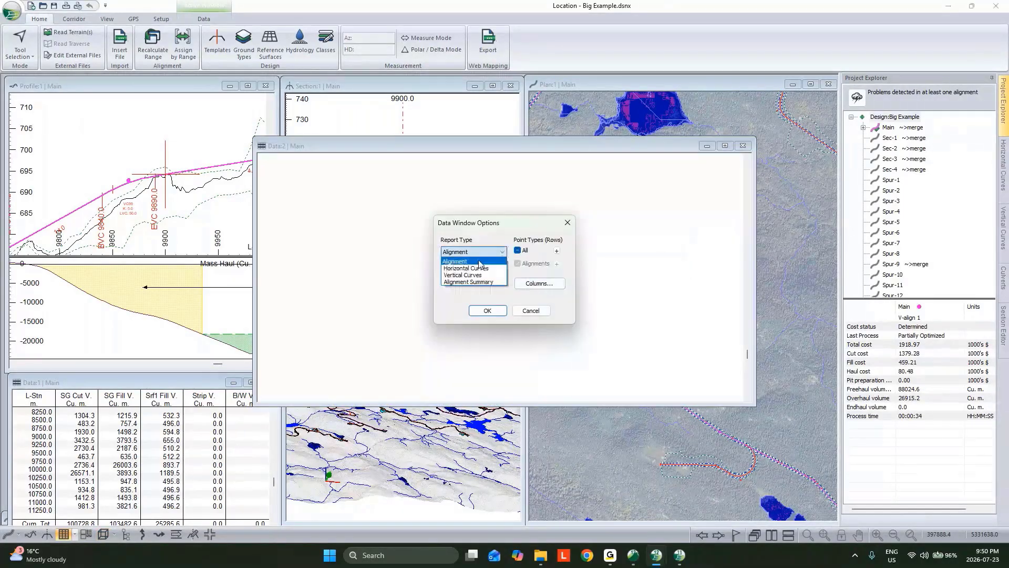
pyautogui.click(474, 283)
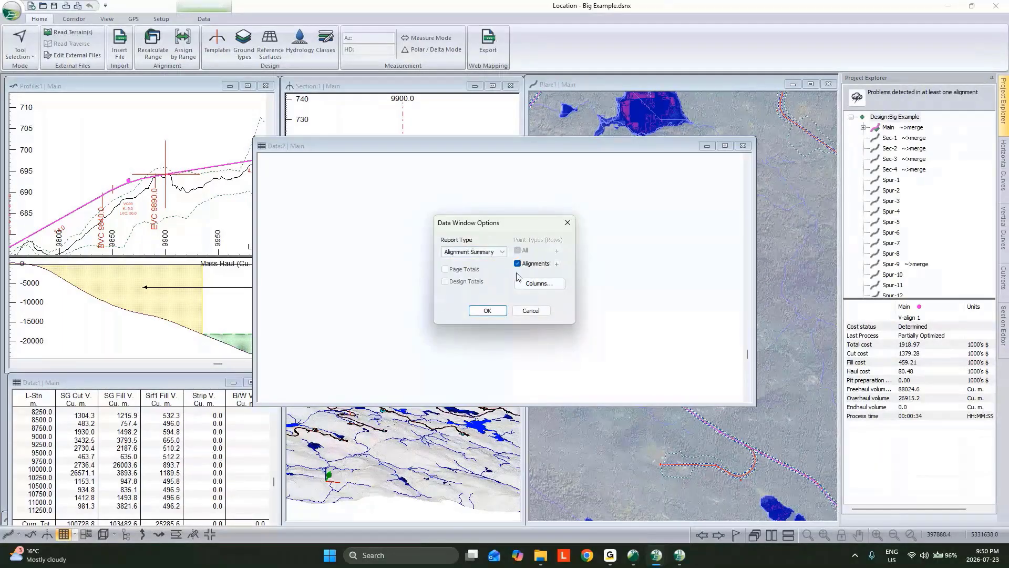
pyautogui.click(529, 311)
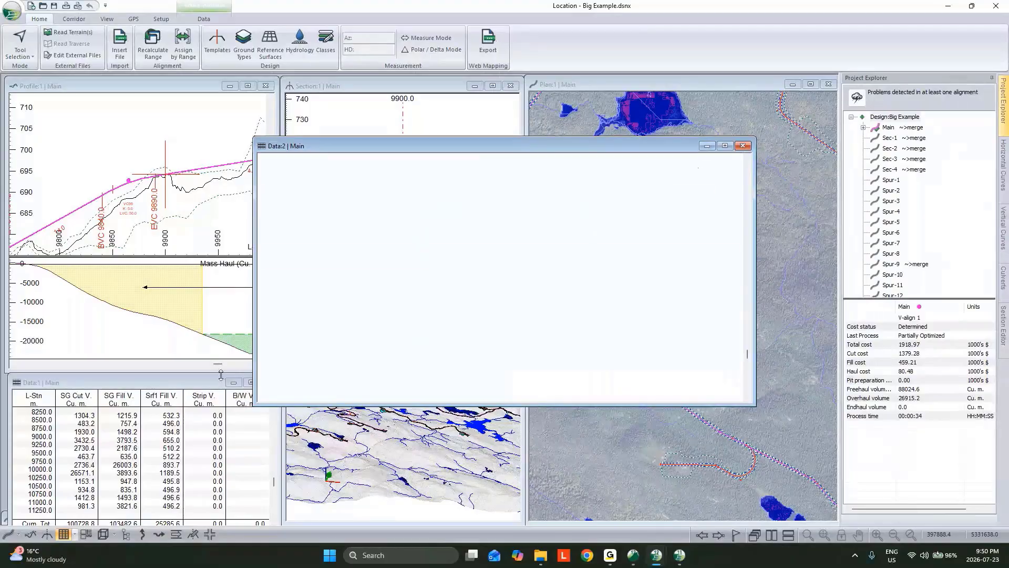
pyautogui.click(743, 146)
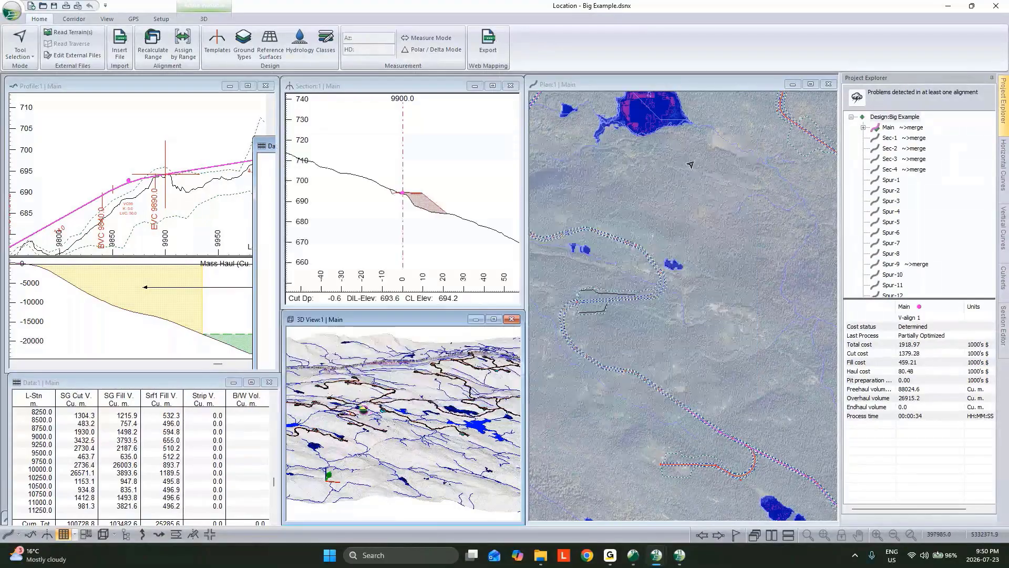
# Look through the field categories available as columns for the existing alignment data report
pyautogui.doubleClick(209, 392)
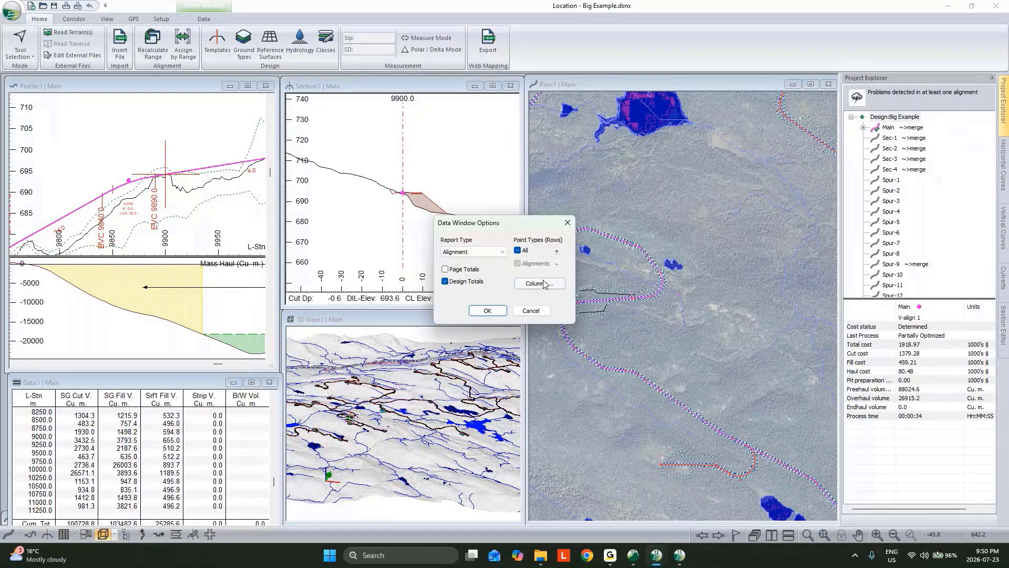
pyautogui.click(544, 285)
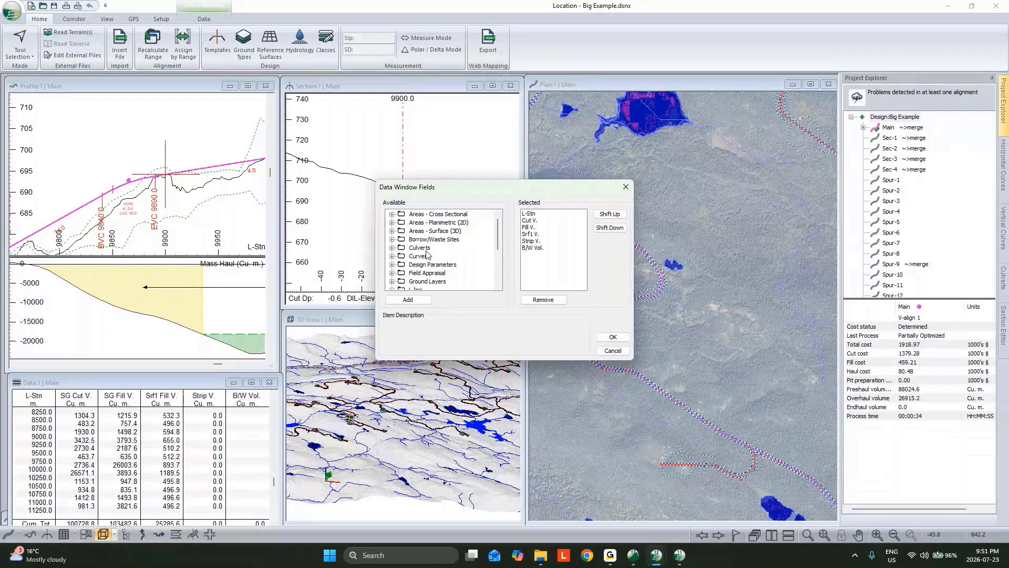
pyautogui.scroll(-3, 427, 255)
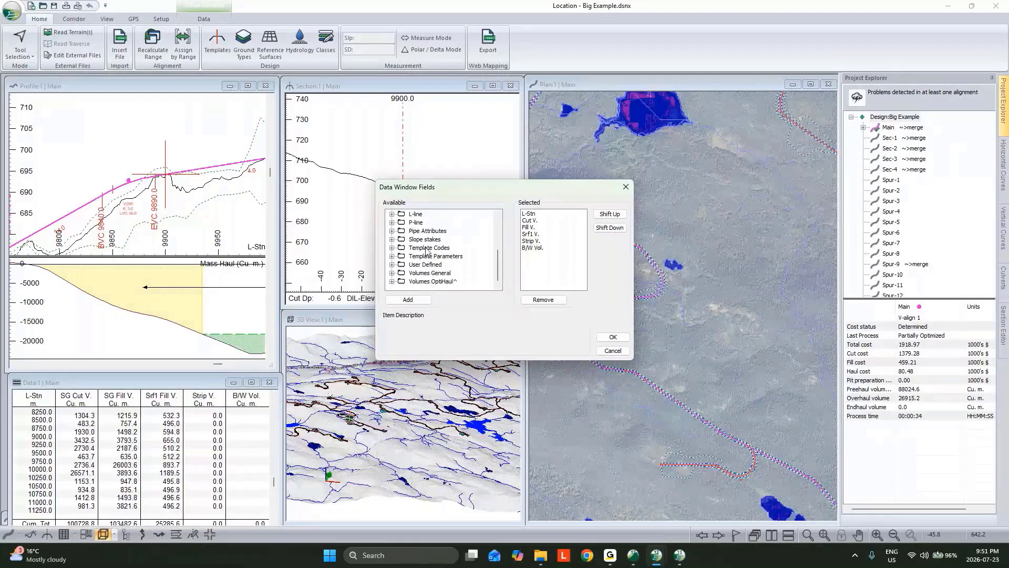
pyautogui.click(613, 337)
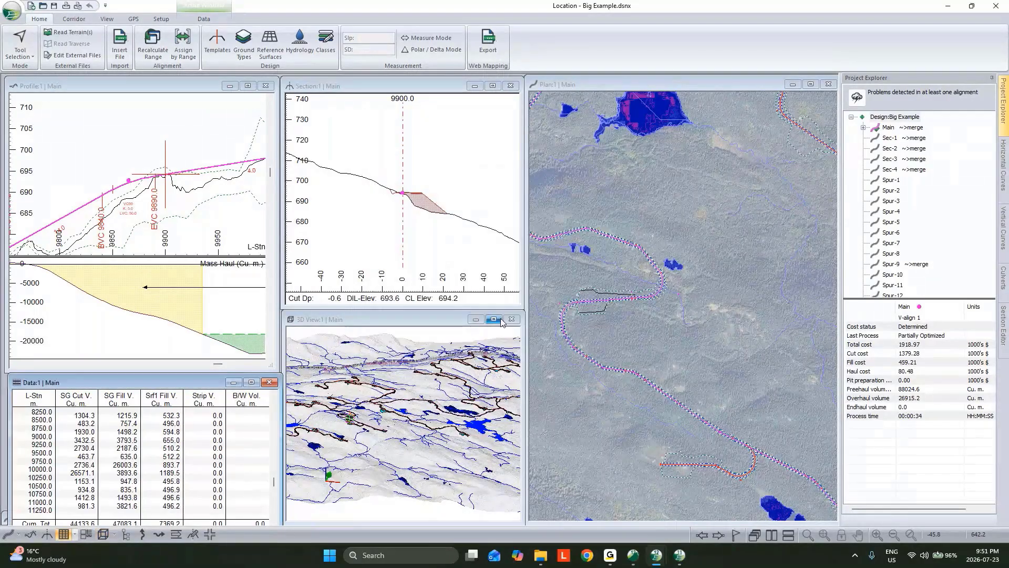
# Enlarge the 3D view and inspect the big project's roads and turbine pads up close from another angle
pyautogui.click(493, 319)
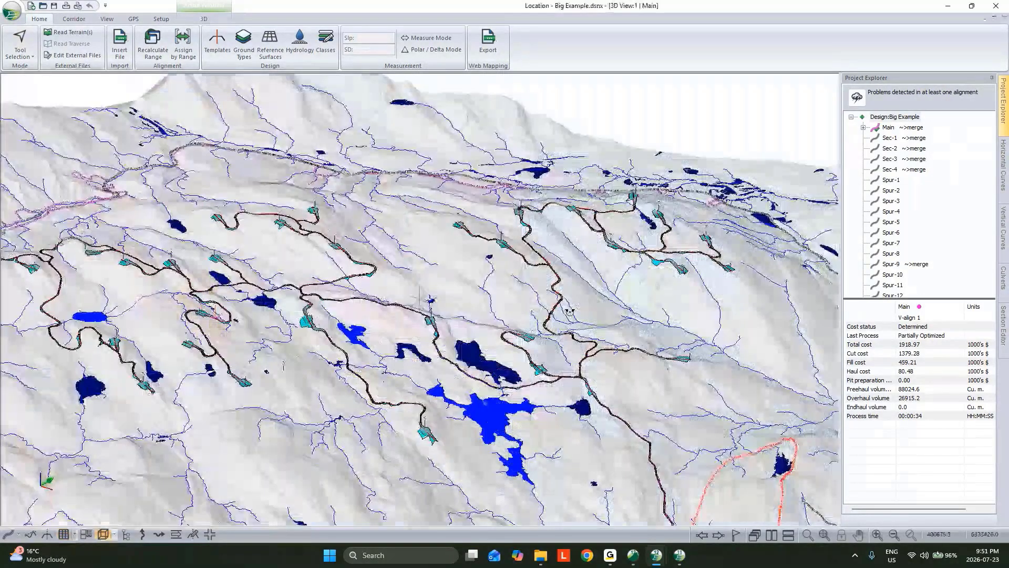
pyautogui.moveTo(570, 311); pyautogui.dragTo(411, 247)
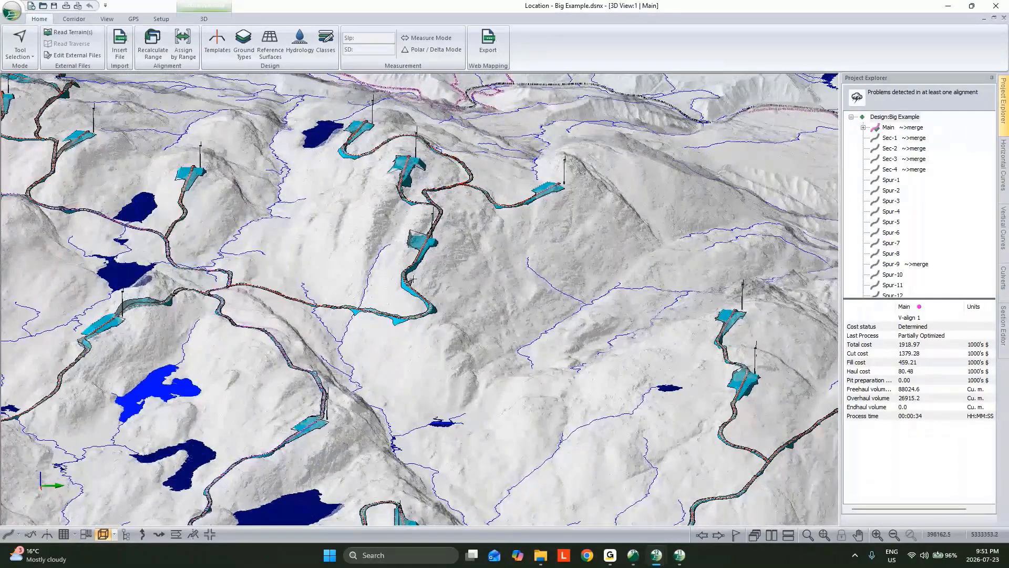
pyautogui.moveTo(413, 279)
pyautogui.click(947, 7)
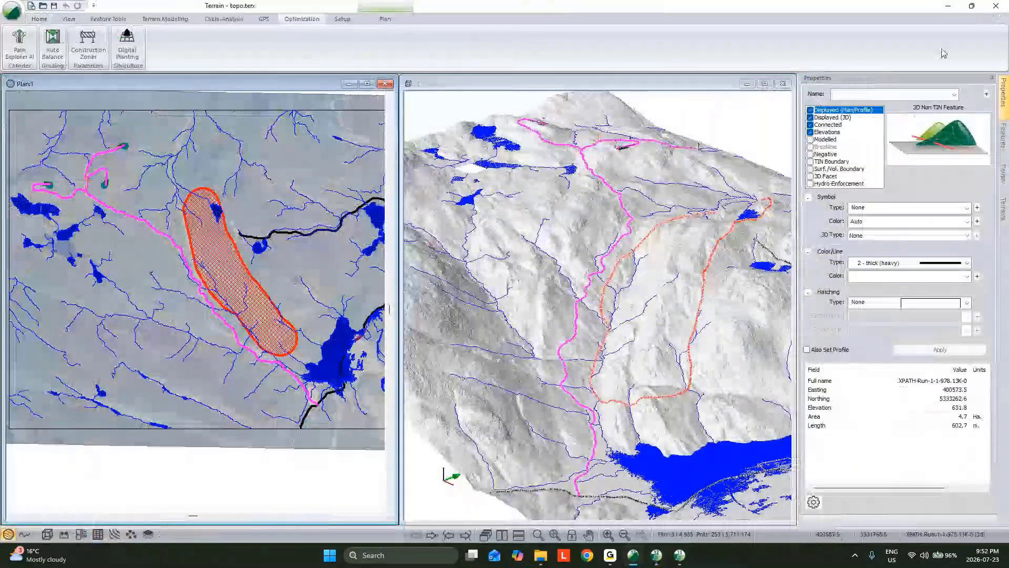
pyautogui.click(656, 555)
pyautogui.moveTo(655, 551)
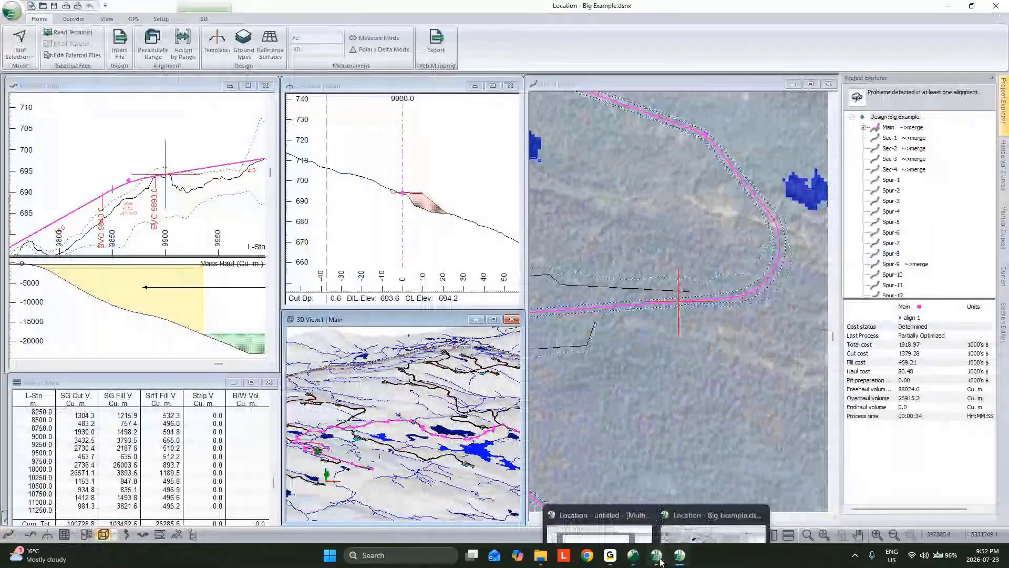
pyautogui.click(599, 494)
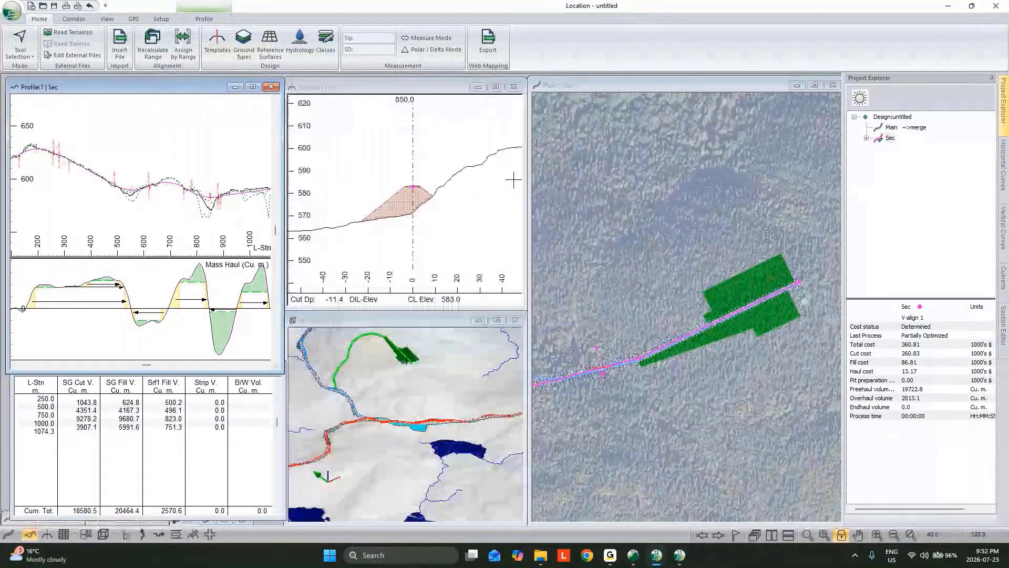
pyautogui.click(253, 87)
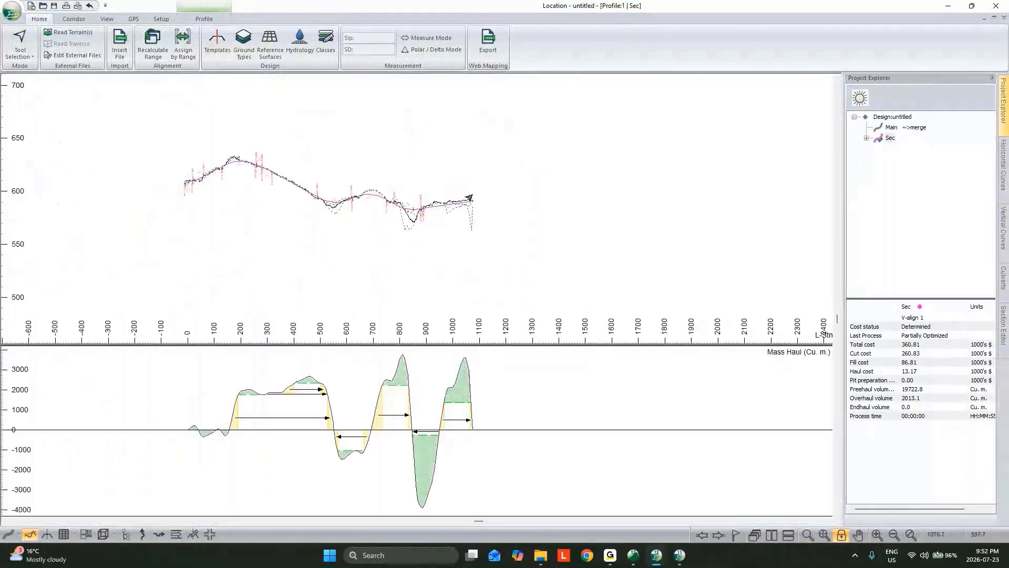
pyautogui.scroll(5, 357, 198)
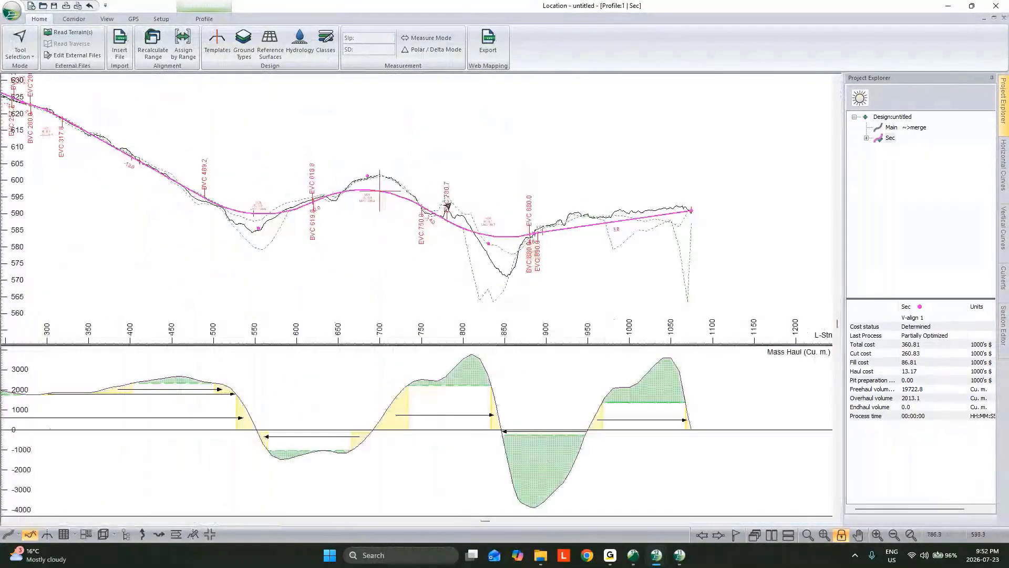
pyautogui.click(994, 18)
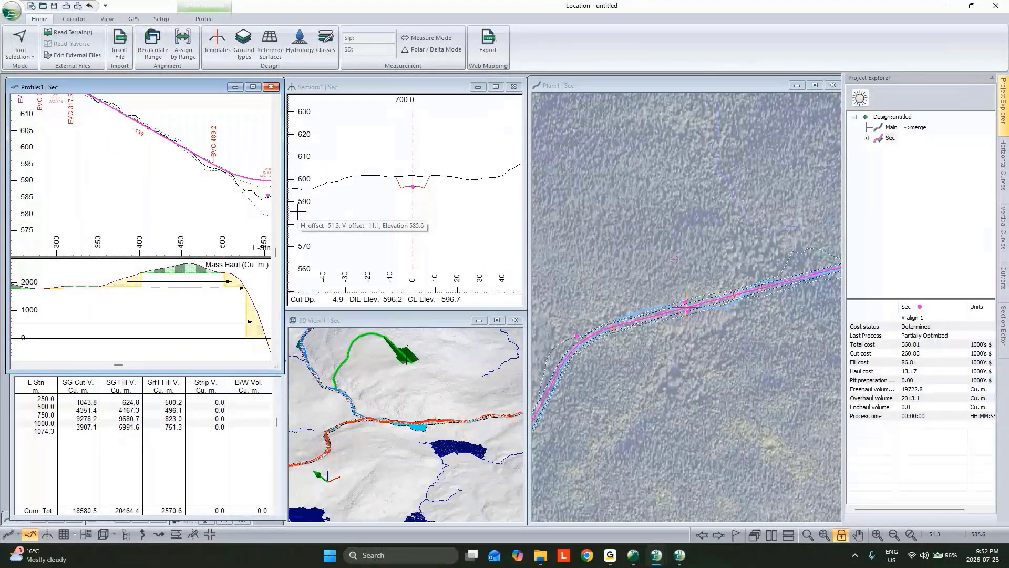
pyautogui.click(444, 194)
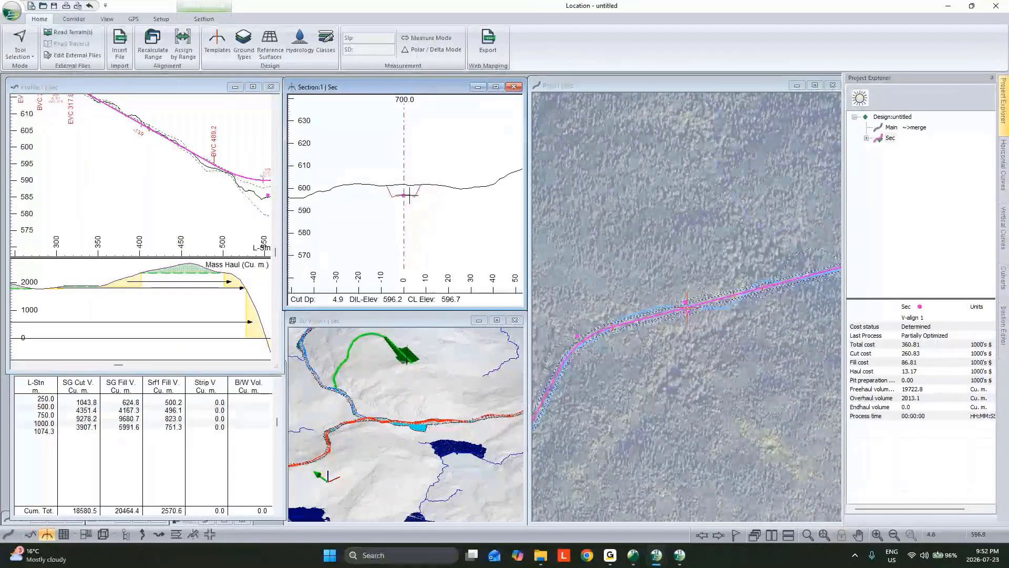
pyautogui.click(174, 193)
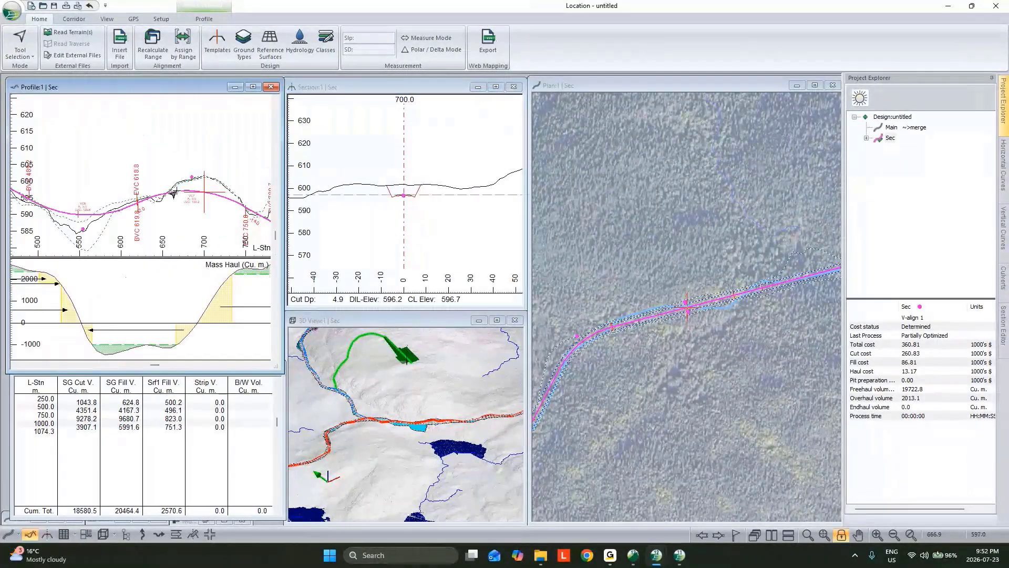
# Review the cut and fill slopes and expansion factors of the Solid Rock and Hard Pan ground types
pyautogui.moveTo(173, 193)
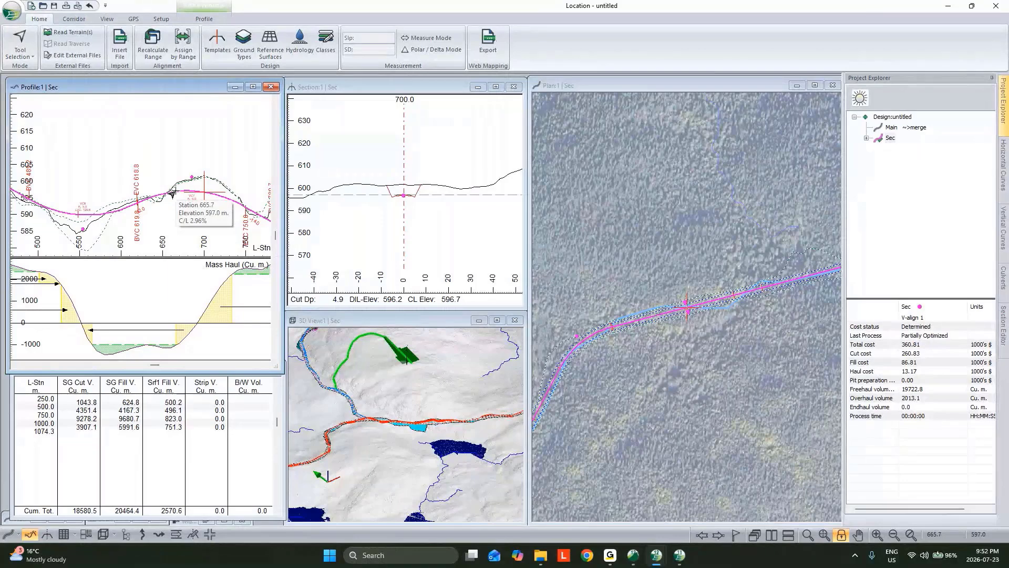
pyautogui.moveTo(428, 169)
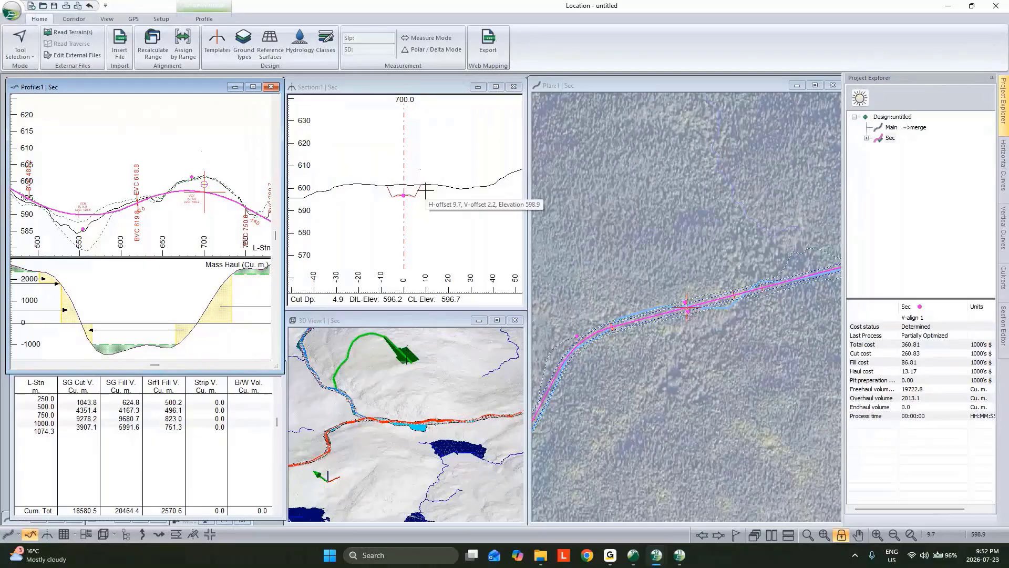
pyautogui.click(243, 41)
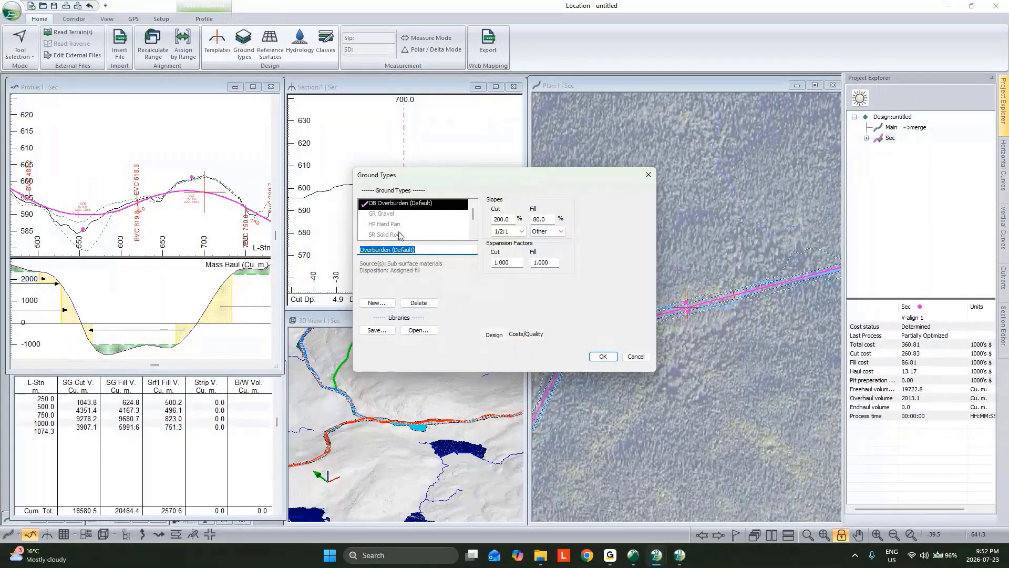
pyautogui.scroll(-1, 405, 231)
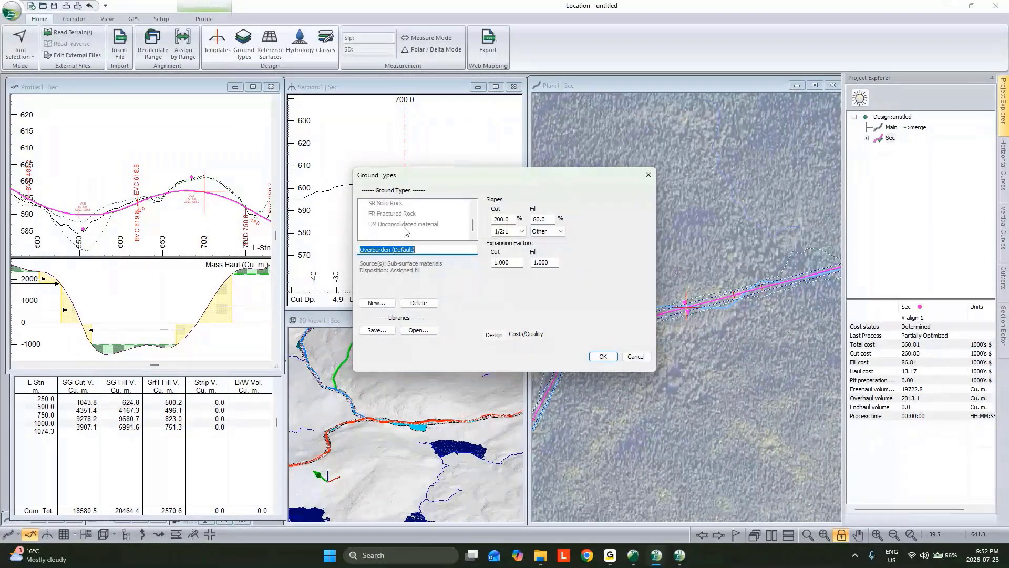
pyautogui.scroll(1, 405, 230)
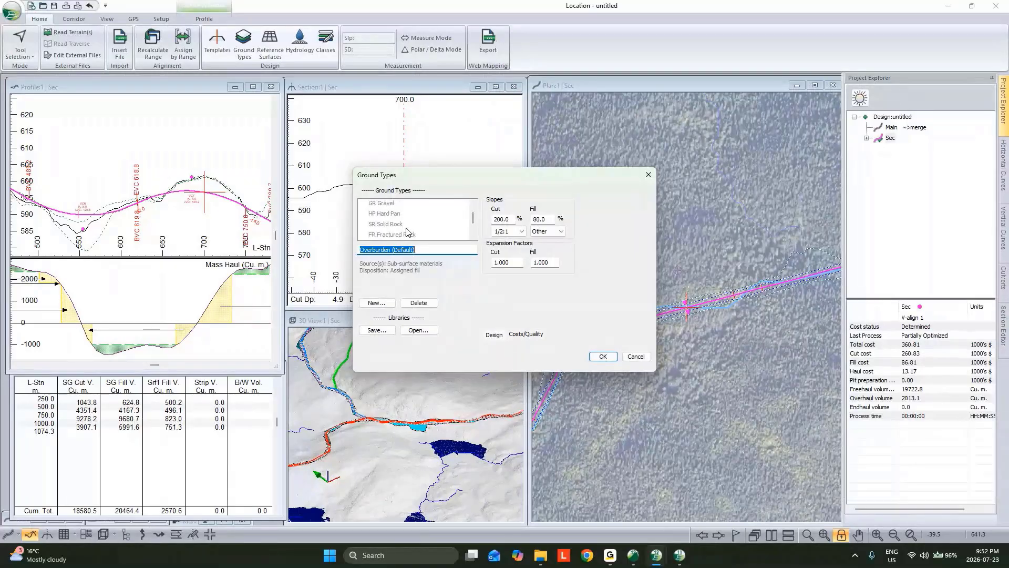
pyautogui.click(405, 223)
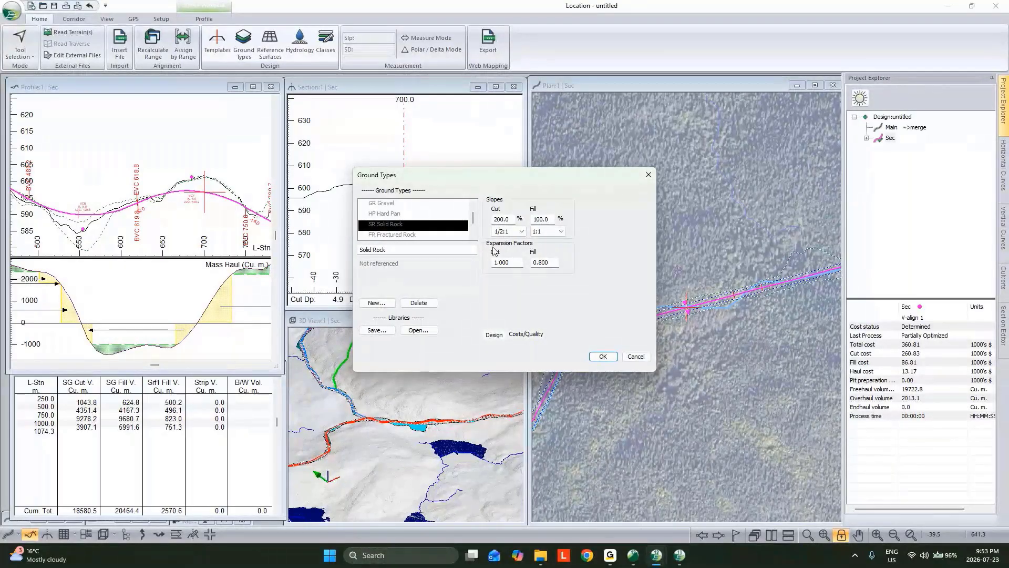
pyautogui.scroll(1, 400, 225)
pyautogui.click(386, 227)
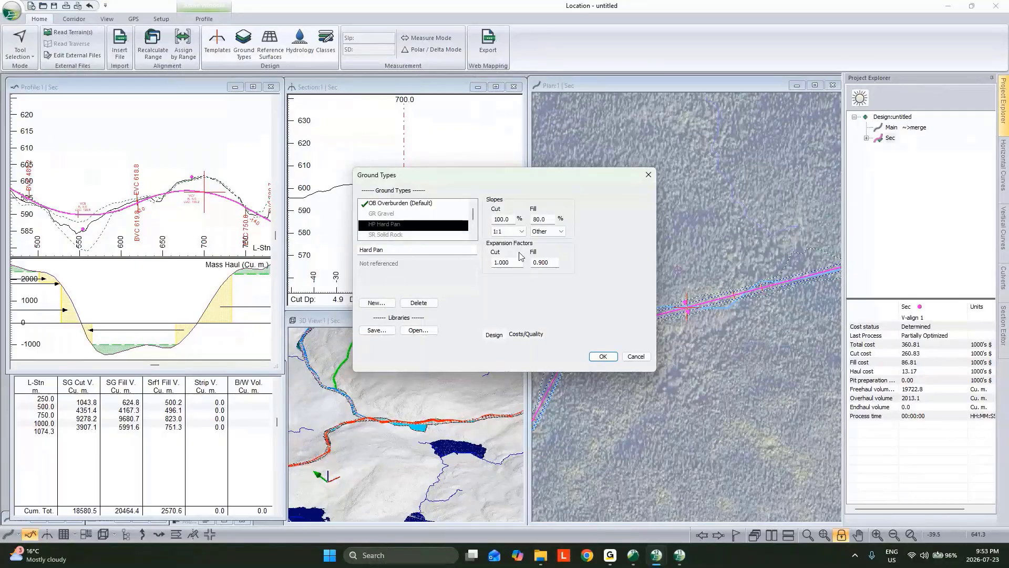
pyautogui.scroll(-2, 416, 239)
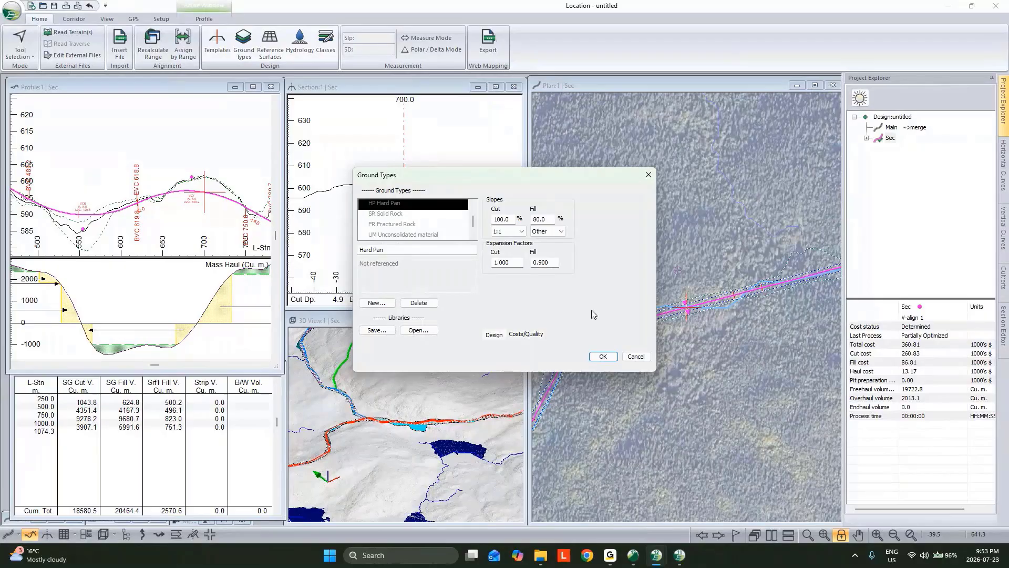
pyautogui.click(634, 357)
# Try defining Sec's sub-horizon ground layers as Hard Pan to 1.00 m depth over Solid Rock, and view the site preparation parameters
pyautogui.click(185, 48)
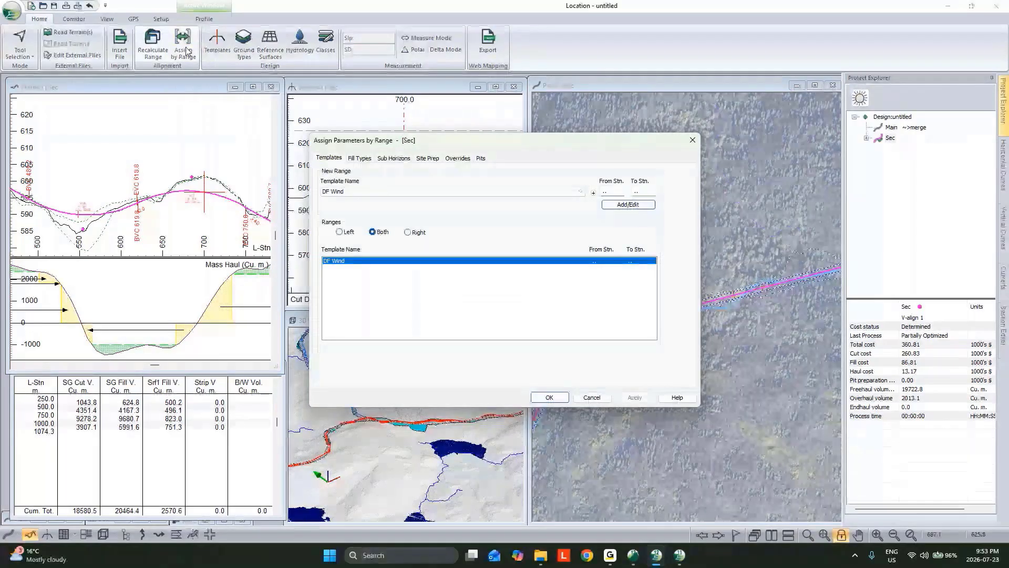
pyautogui.click(393, 157)
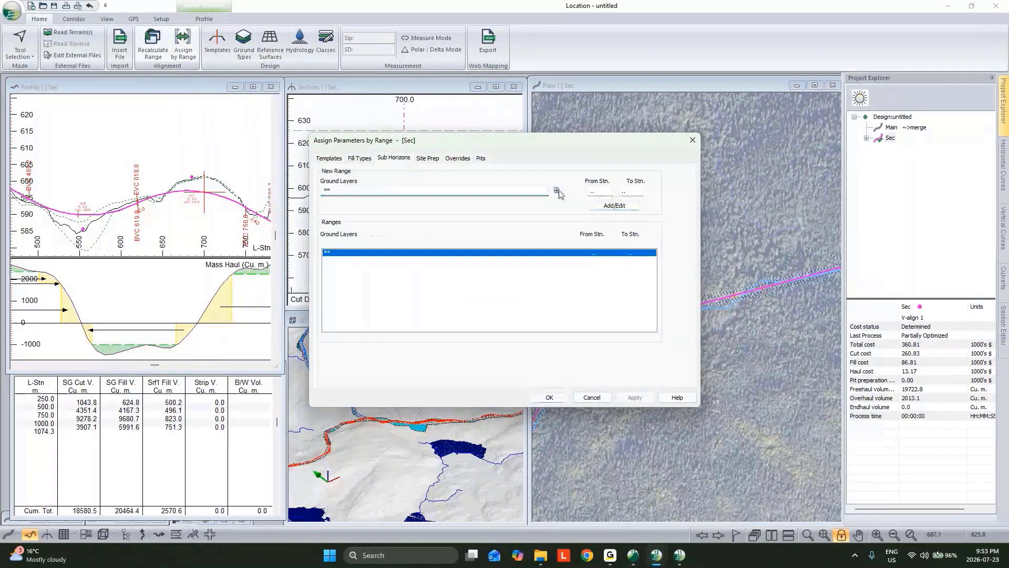
pyautogui.click(557, 191)
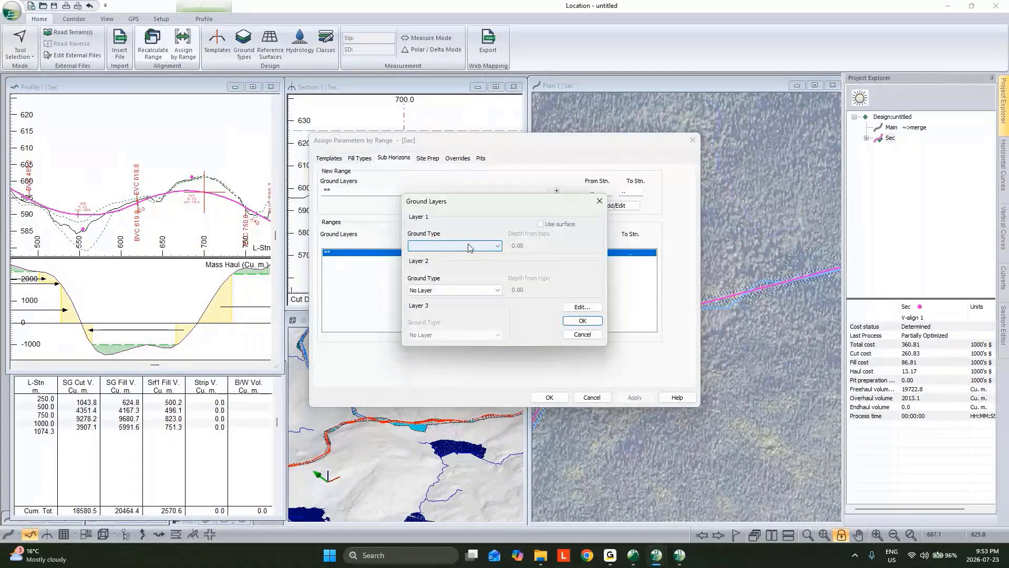
pyautogui.click(465, 244)
pyautogui.click(464, 270)
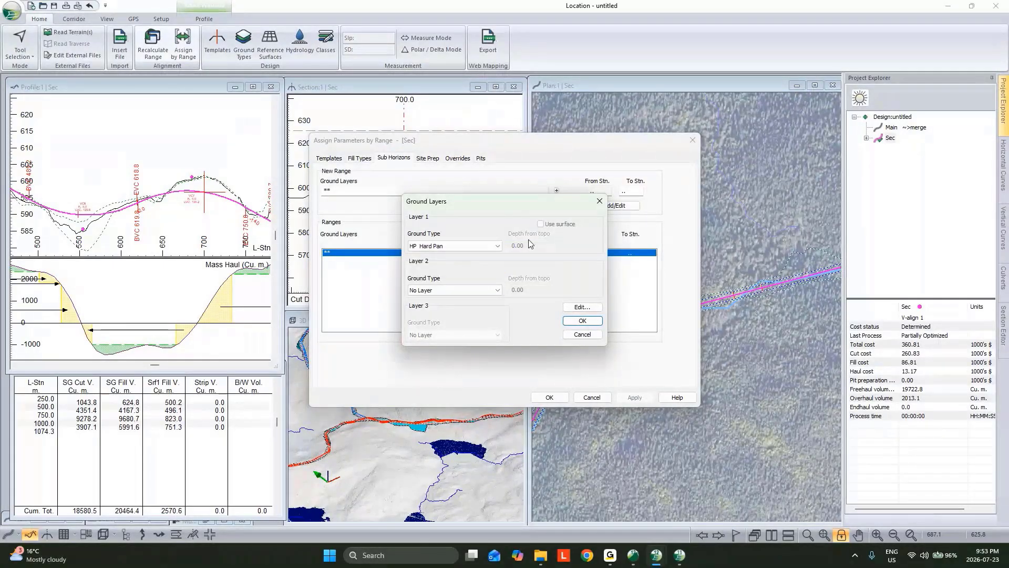
pyautogui.click(455, 290)
pyautogui.click(452, 311)
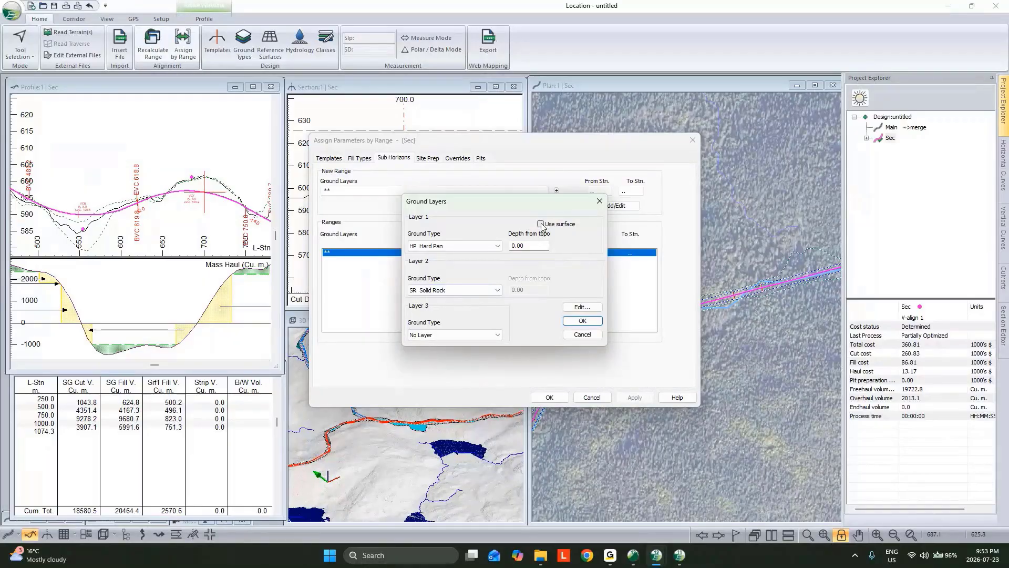
pyautogui.click(535, 246)
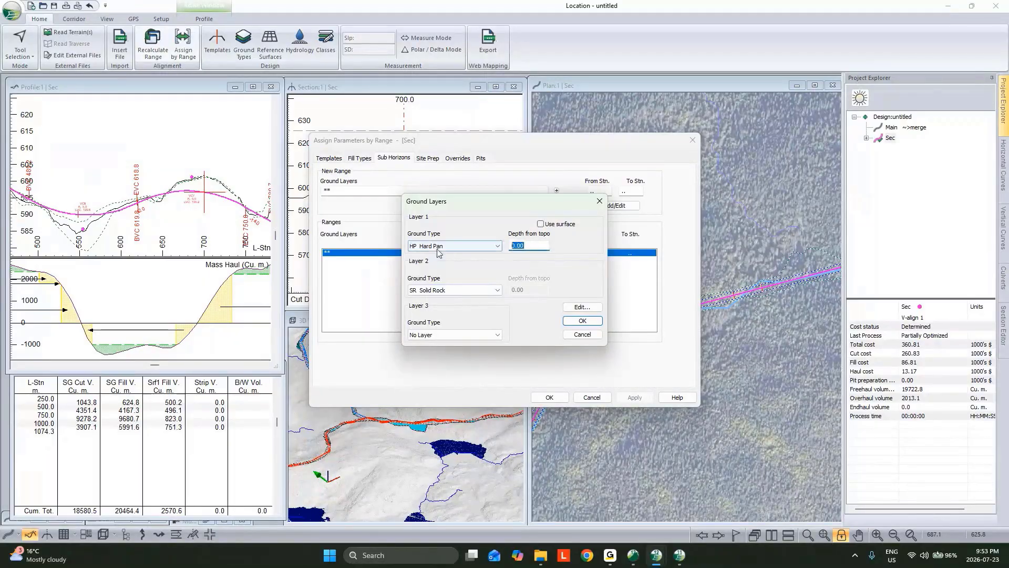
pyautogui.write('1')
pyautogui.click(582, 321)
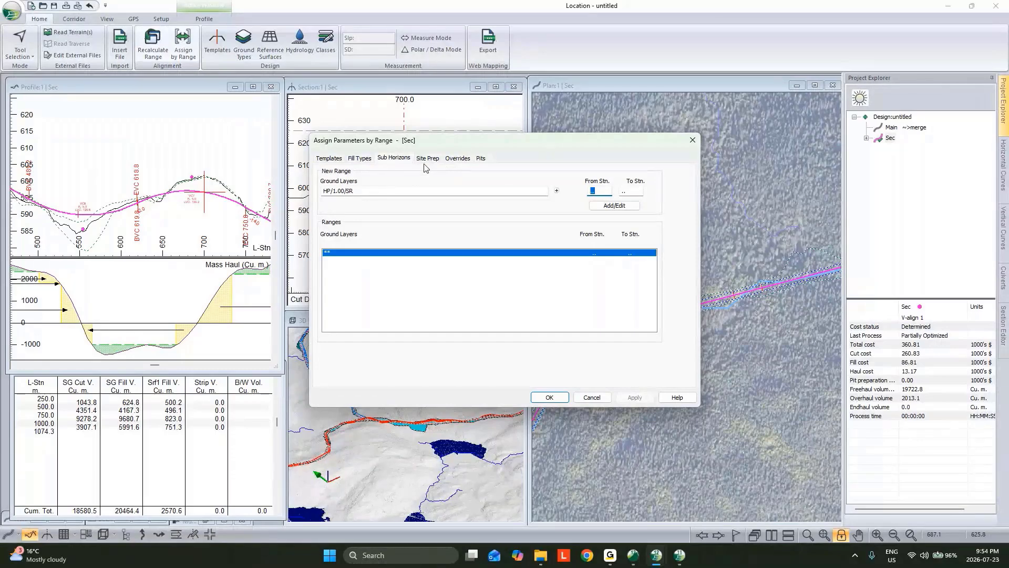
pyautogui.click(428, 160)
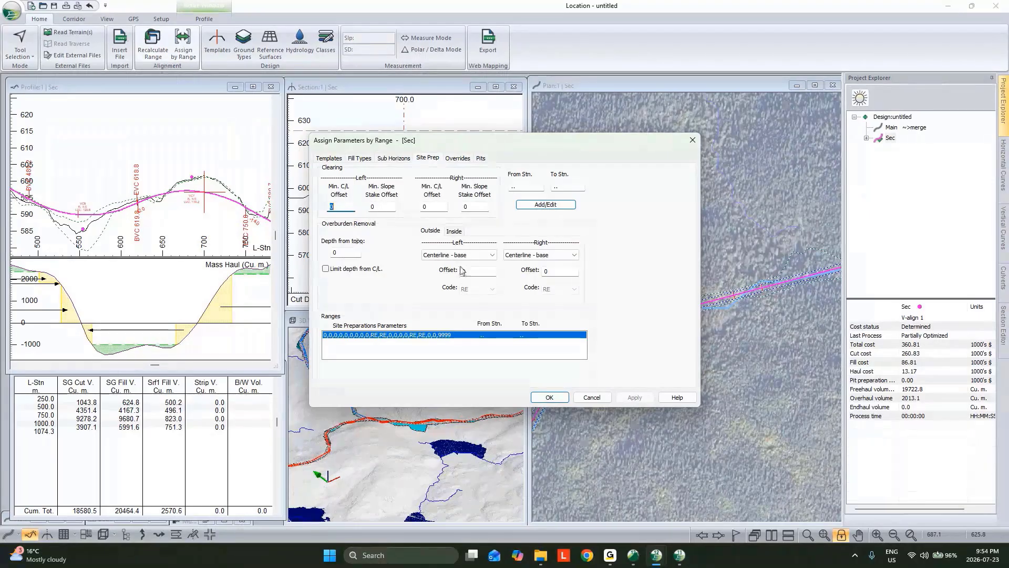
pyautogui.click(592, 398)
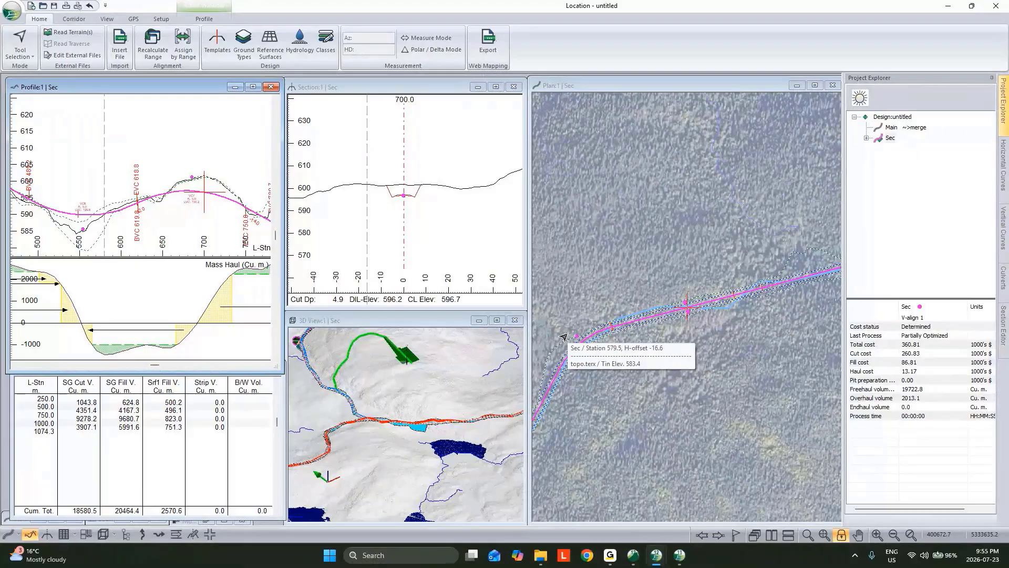
# Locate the turbine pad at the end of Sec in the plan view and show its cross-section at station 1050
pyautogui.click(675, 278)
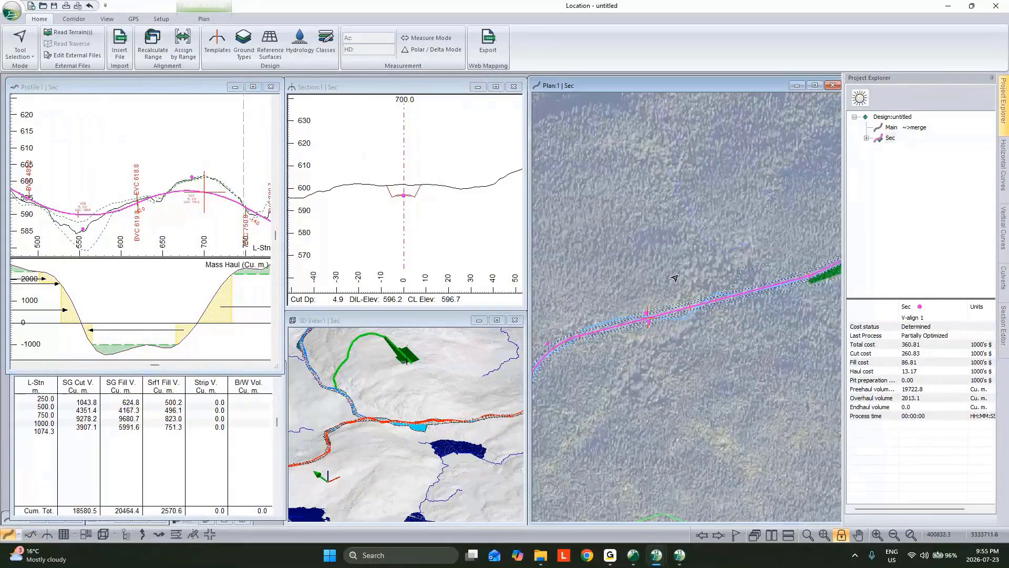
pyautogui.scroll(-2, 674, 278)
pyautogui.moveTo(755, 273); pyautogui.dragTo(697, 318, button='middle')
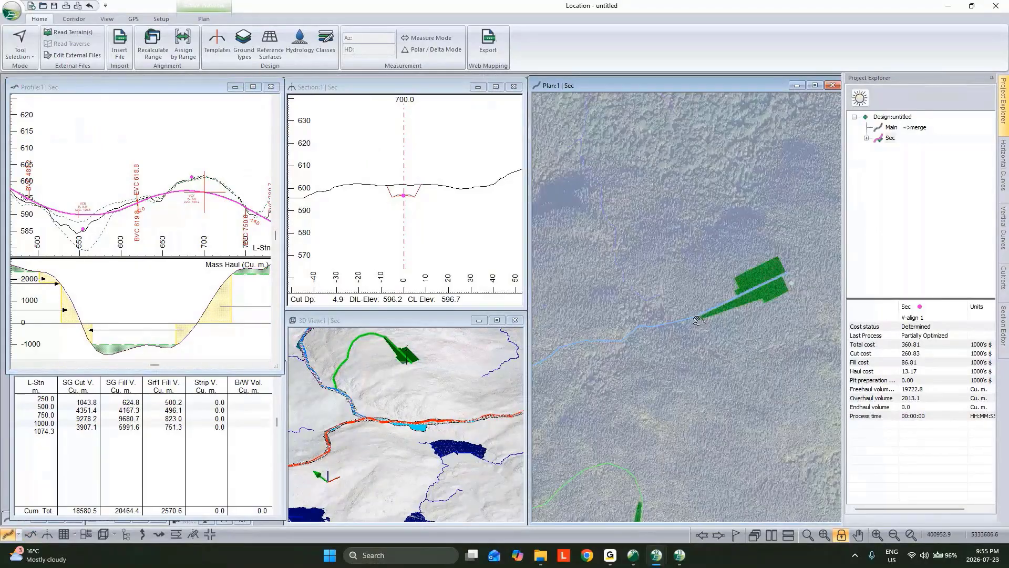
pyautogui.click(770, 284)
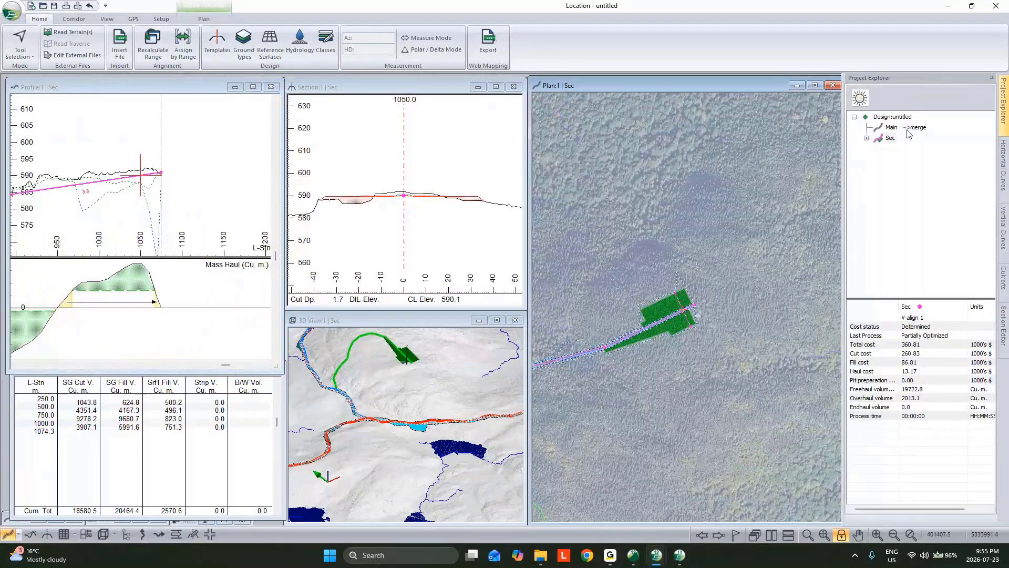
# Examine V-align 1's vertical optimization standards, including the grade limits of the linear range starting at station 890
pyautogui.doubleClick(890, 137)
pyautogui.rightClick(909, 149)
pyautogui.click(920, 174)
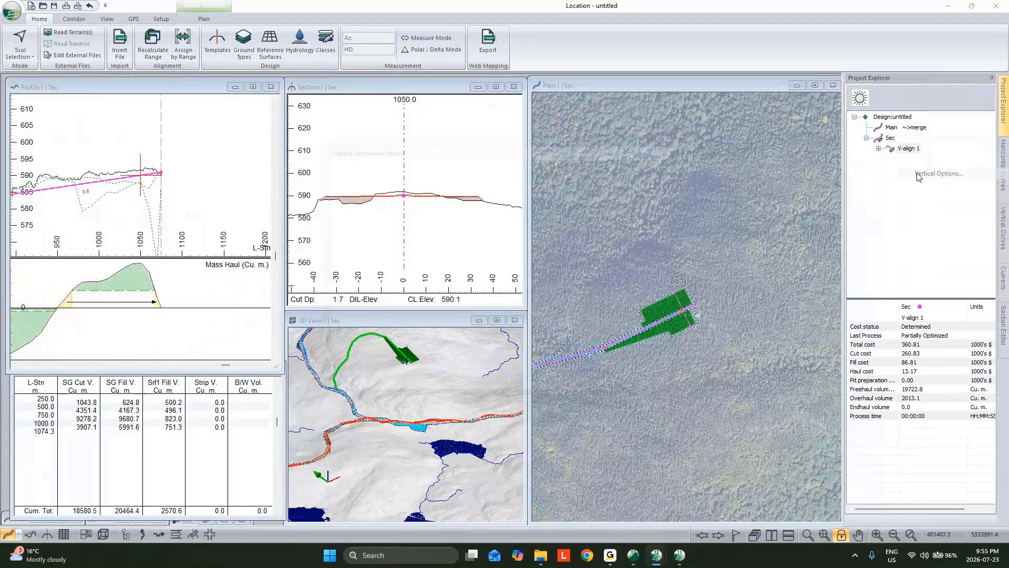
pyautogui.click(354, 156)
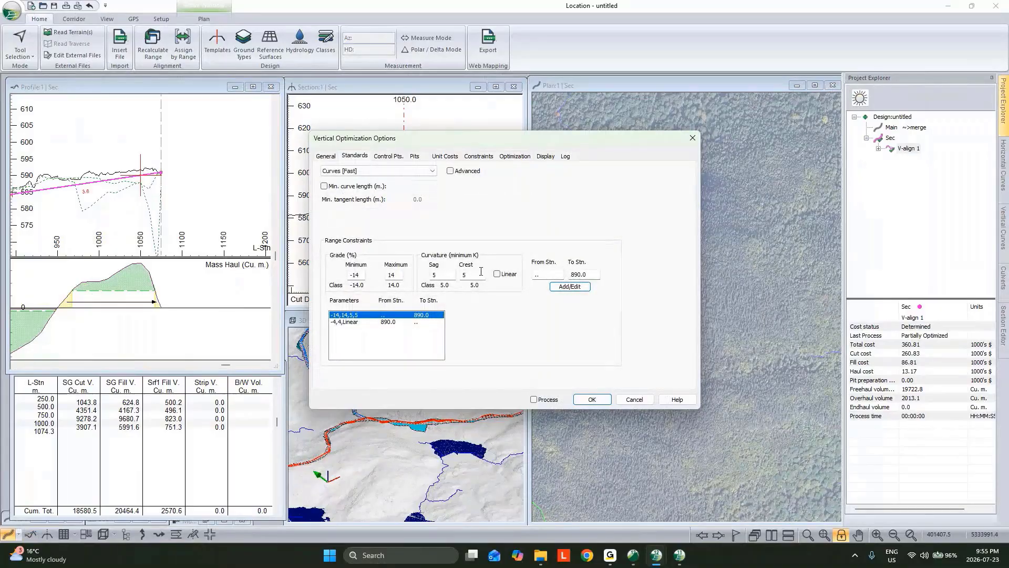
pyautogui.click(407, 323)
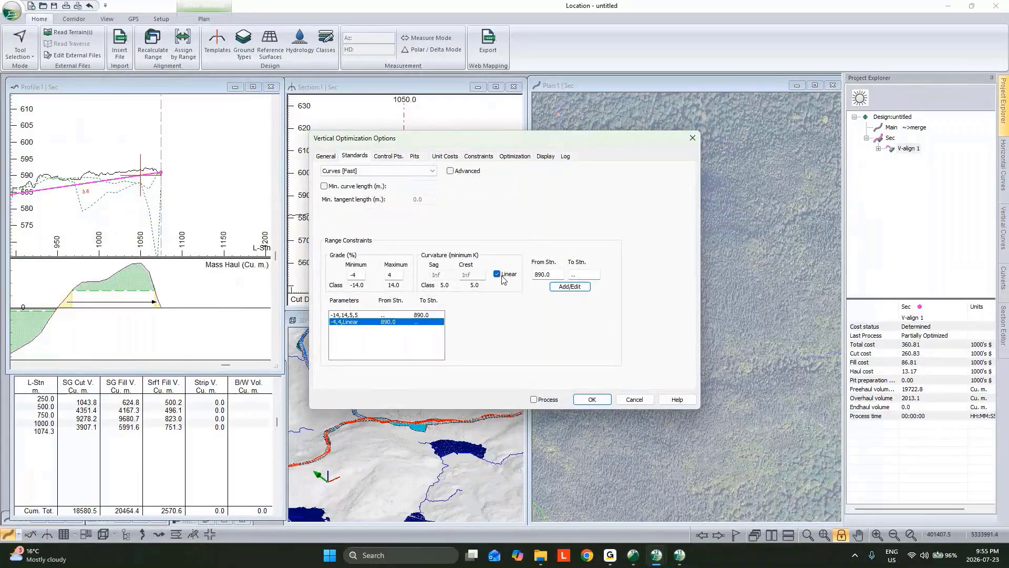
pyautogui.moveTo(395, 275); pyautogui.dragTo(349, 278)
# Try adding a vertical control point at station 1050 with an elevation of 589 m for V-align 1
pyautogui.click(394, 157)
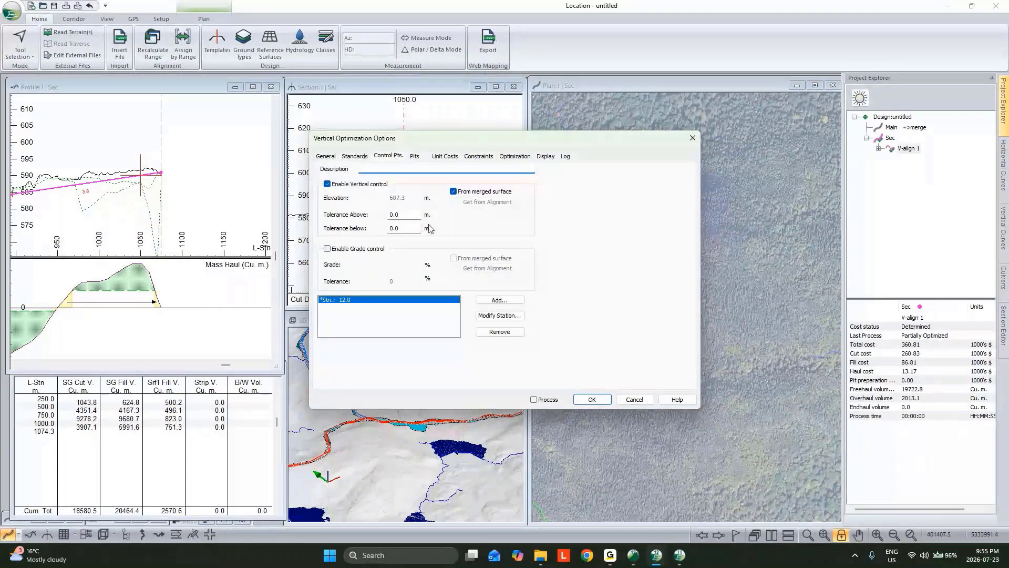
pyautogui.click(327, 184)
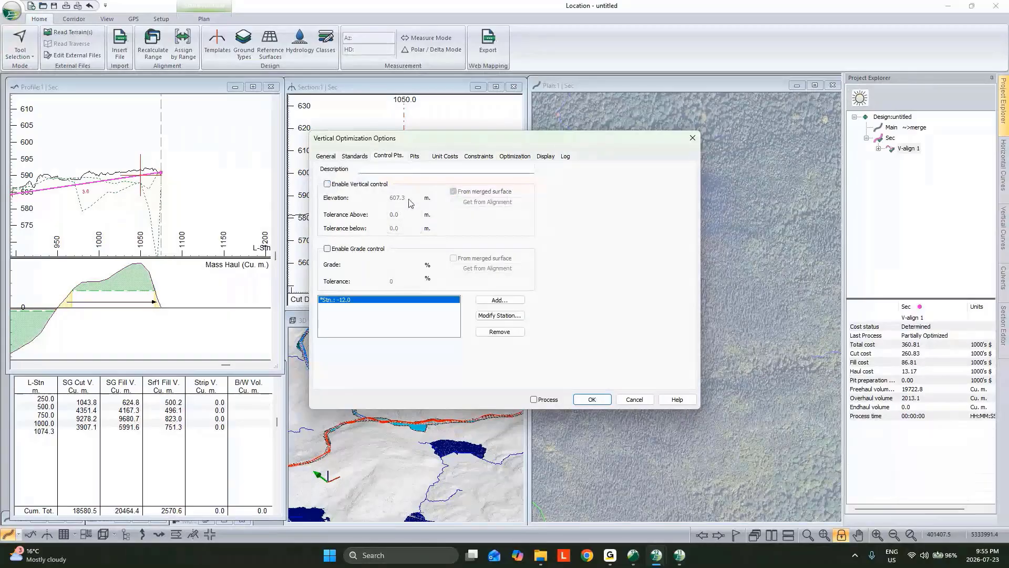
pyautogui.click(327, 184)
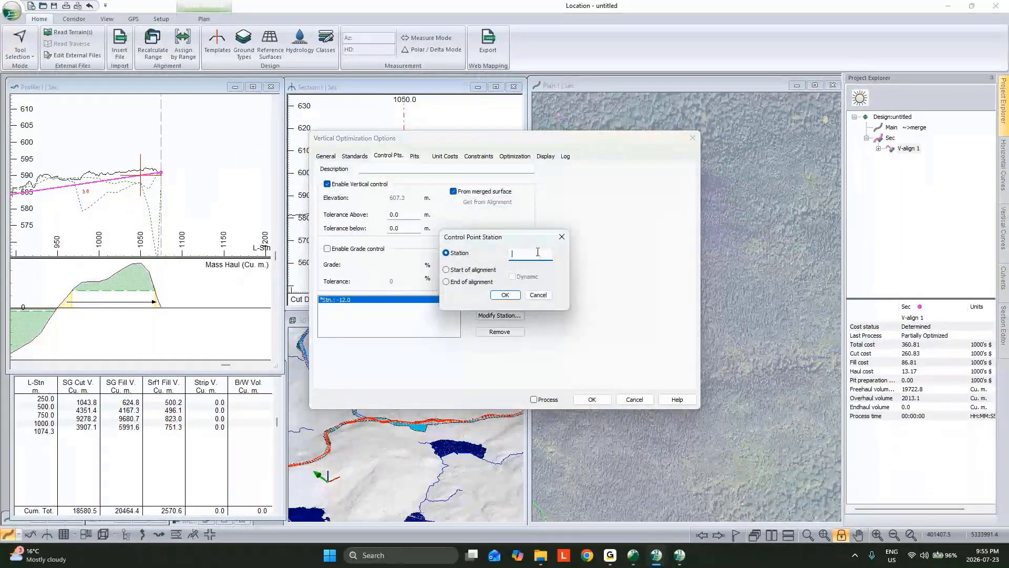
pyautogui.write('1050')
pyautogui.press('Return')
pyautogui.moveTo(404, 194); pyautogui.dragTo(327, 196)
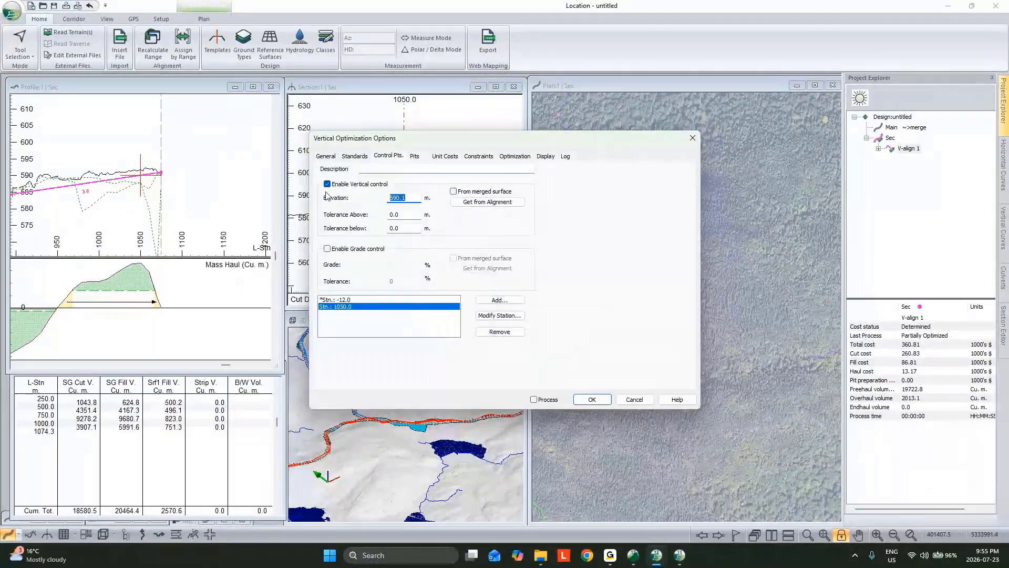
pyautogui.write('589')
pyautogui.press('Tab')
pyautogui.click(619, 404)
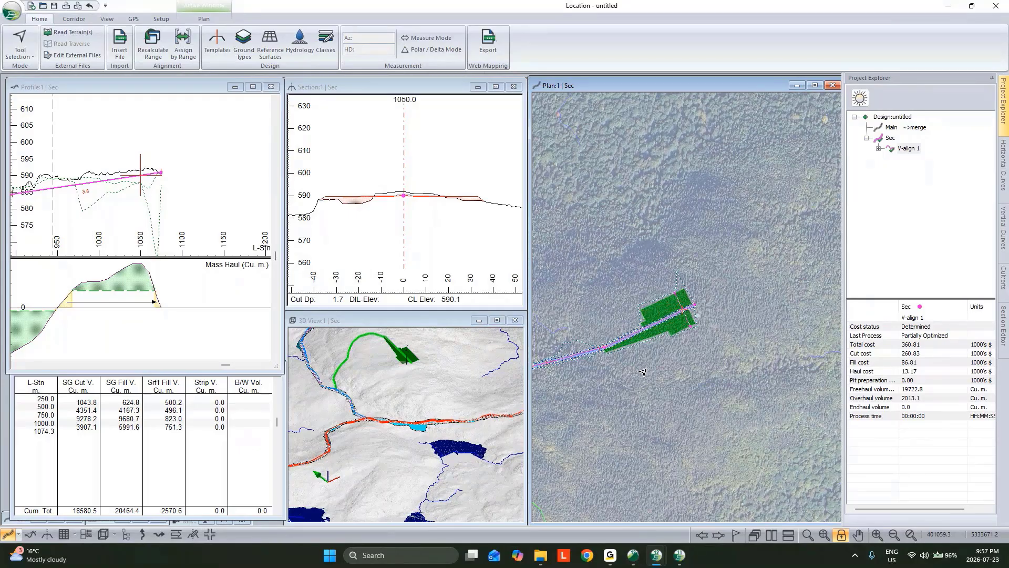
pyautogui.moveTo(694, 306)
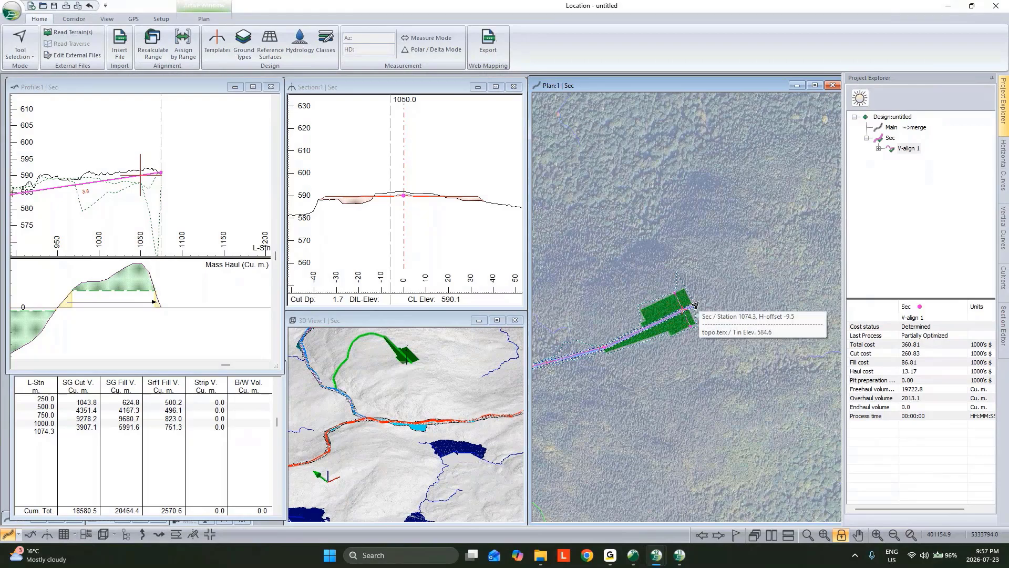
pyautogui.scroll(-1, 695, 305)
pyautogui.scroll(1, 699, 305)
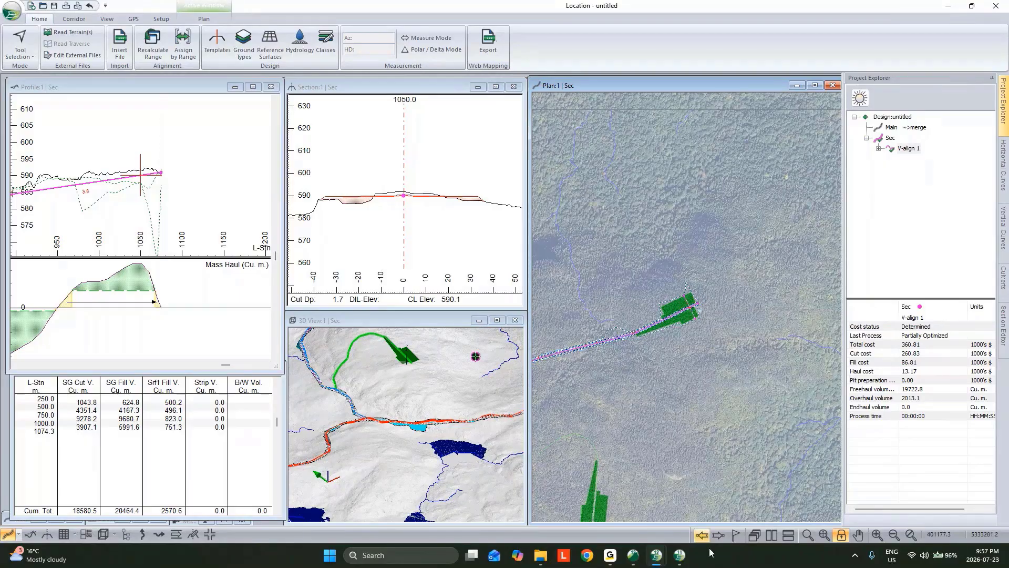
# Switch to the Terrain file topo.terx and set the line type of the Existing Rd feature beside the lake to 65 - Arrows-a
pyautogui.click(656, 555)
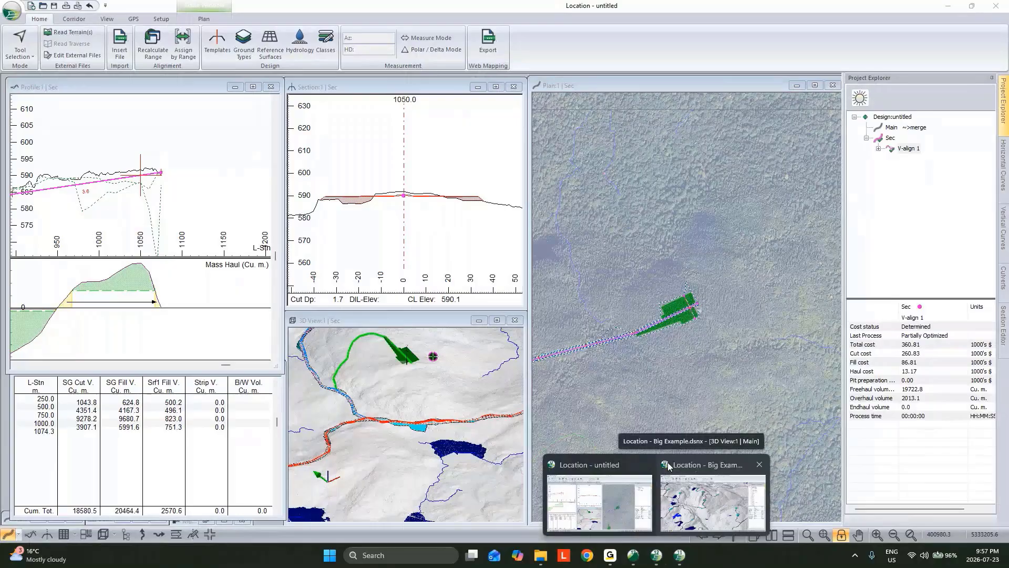
pyautogui.click(634, 555)
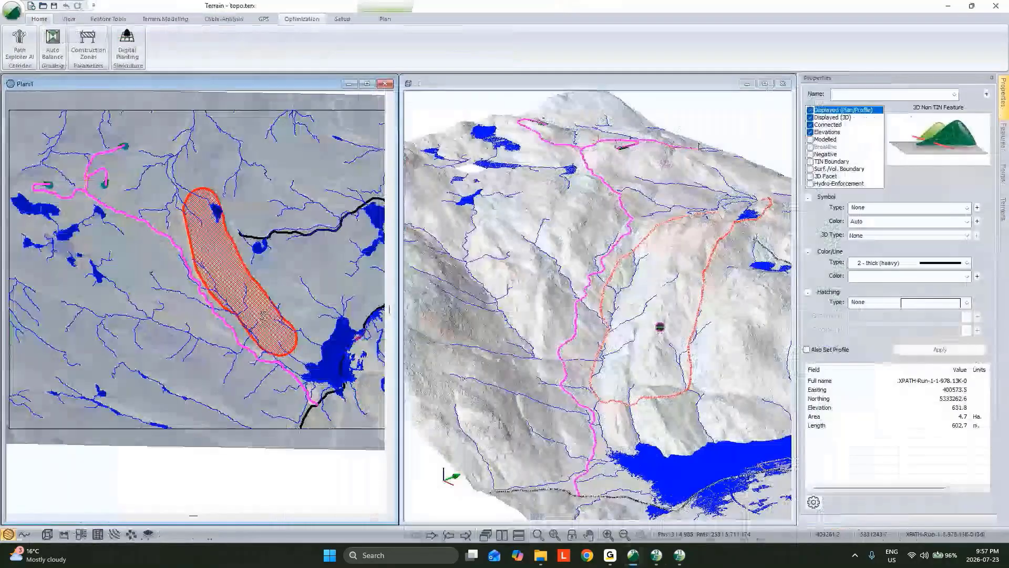
pyautogui.scroll(6, 337, 416)
pyautogui.click(237, 384)
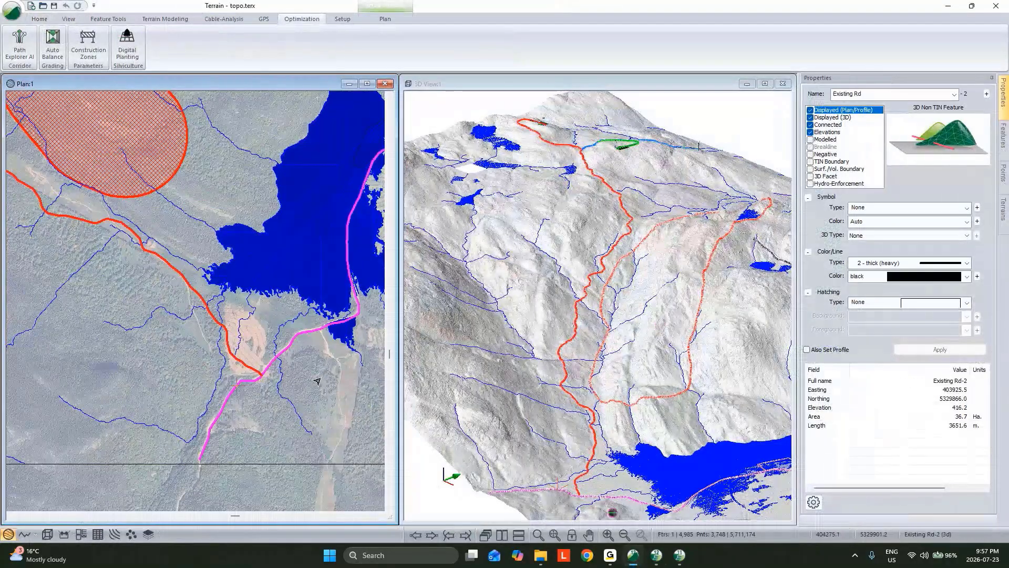
pyautogui.click(926, 264)
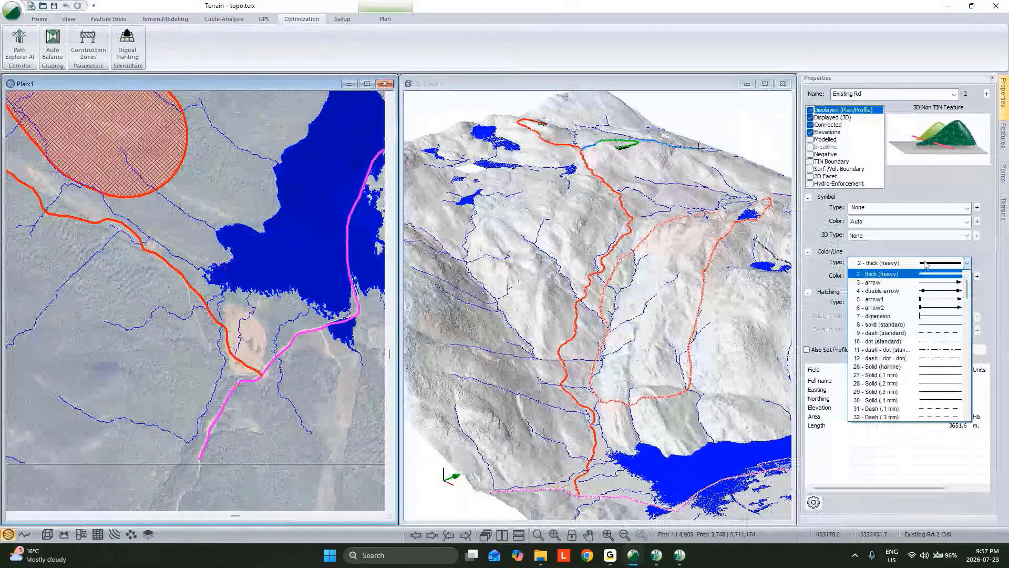
pyautogui.scroll(-10, 937, 346)
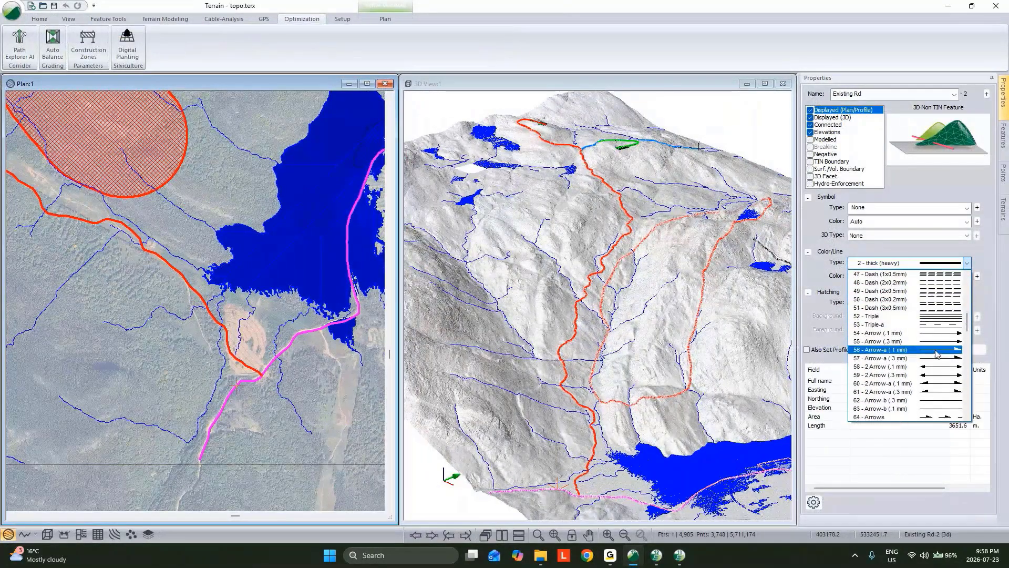
pyautogui.scroll(-3, 938, 352)
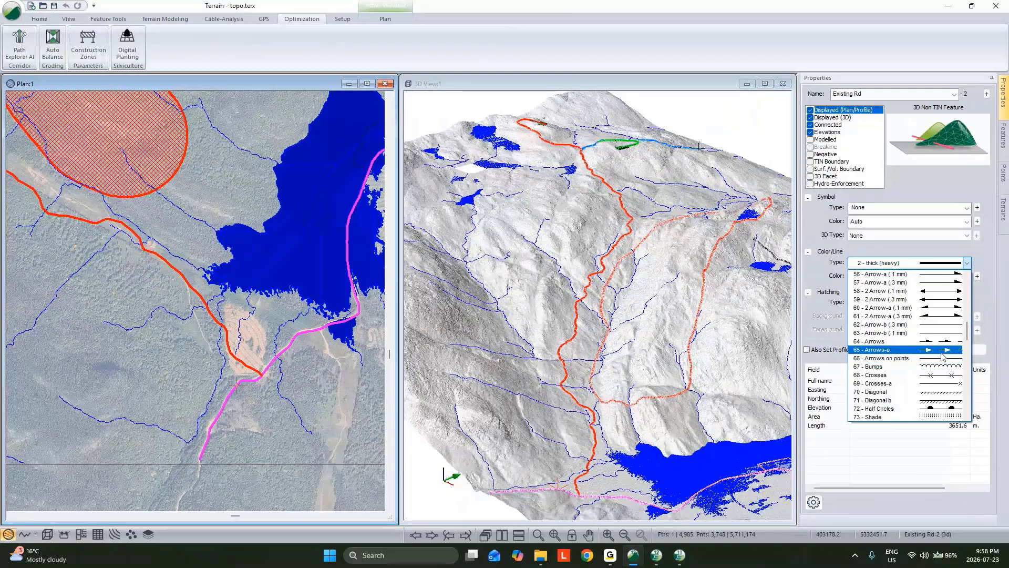
pyautogui.click(942, 351)
pyautogui.click(940, 349)
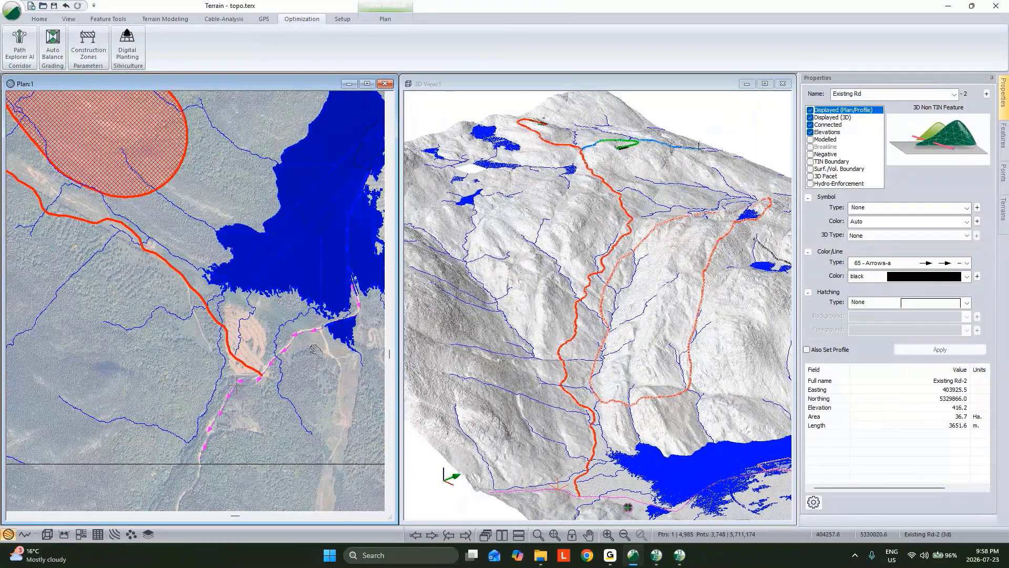
# Duplicate the Existing Rd feature in place with copy and paste, and reverse the direction of the duplicate
pyautogui.moveTo(314, 349); pyautogui.dragTo(287, 360, button='middle')
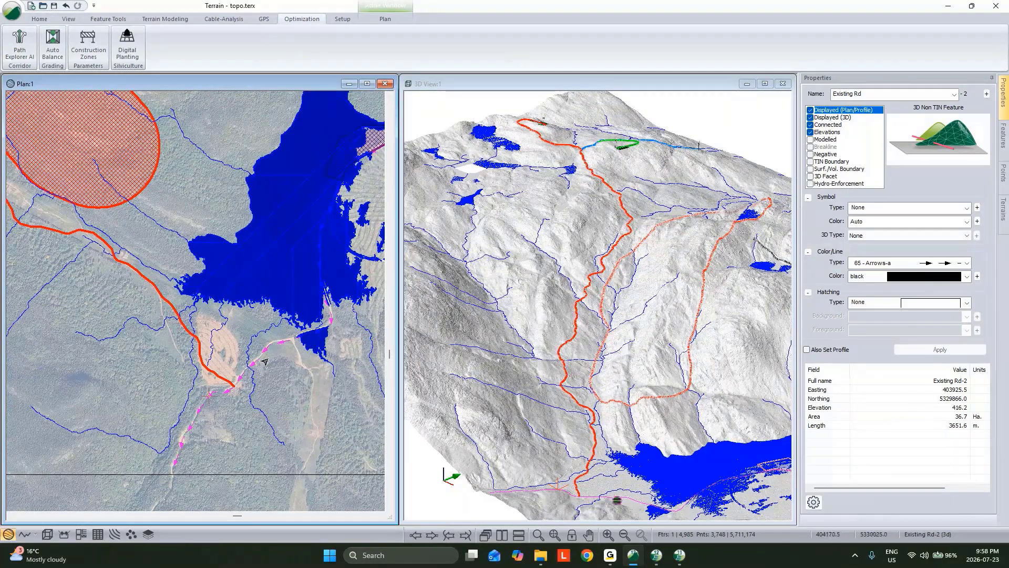
pyautogui.moveTo(265, 362); pyautogui.dragTo(239, 401, button='middle')
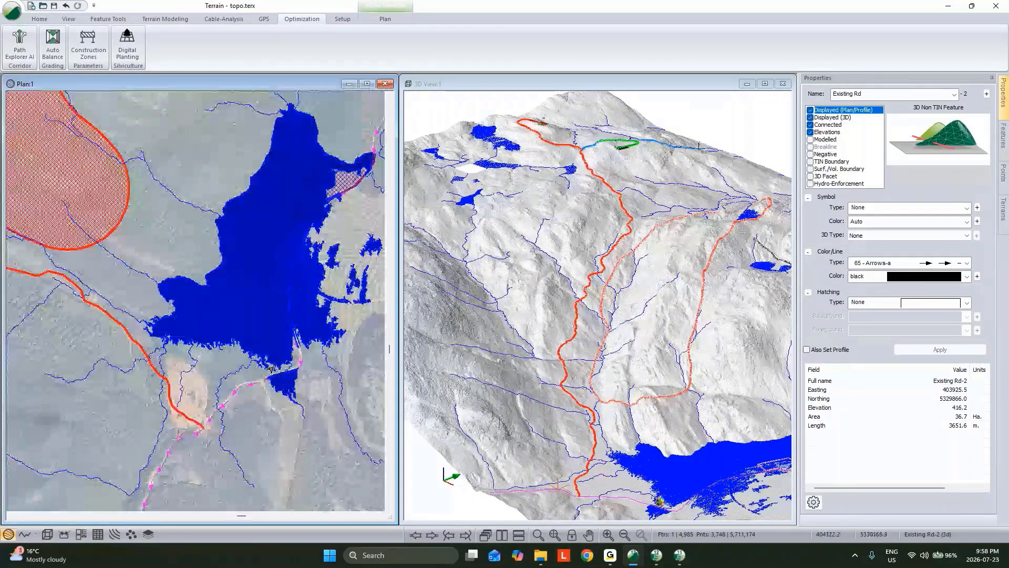
pyautogui.rightClick(246, 384)
pyautogui.click(286, 338)
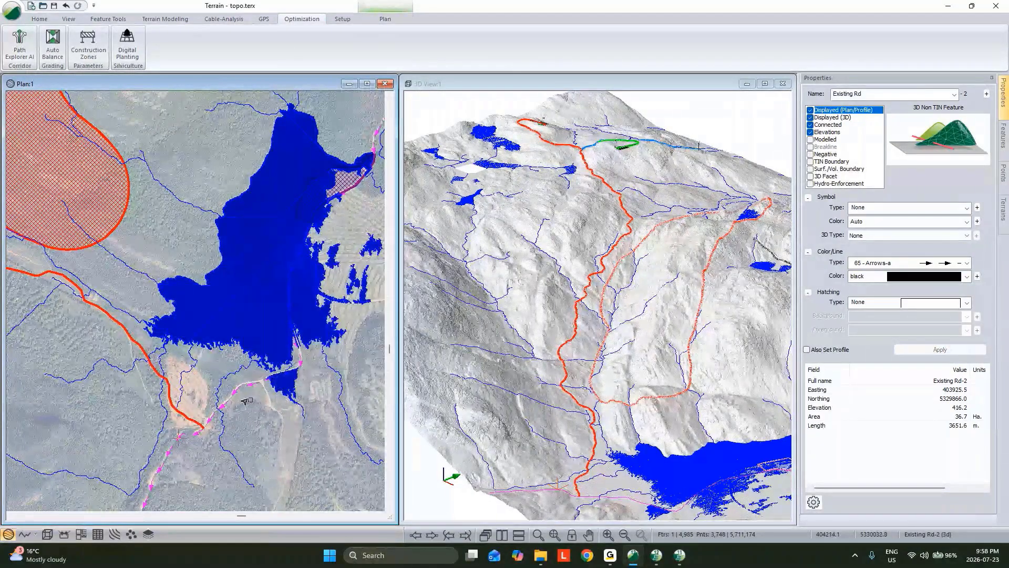
pyautogui.click(245, 400)
pyautogui.rightClick(246, 400)
pyautogui.click(275, 361)
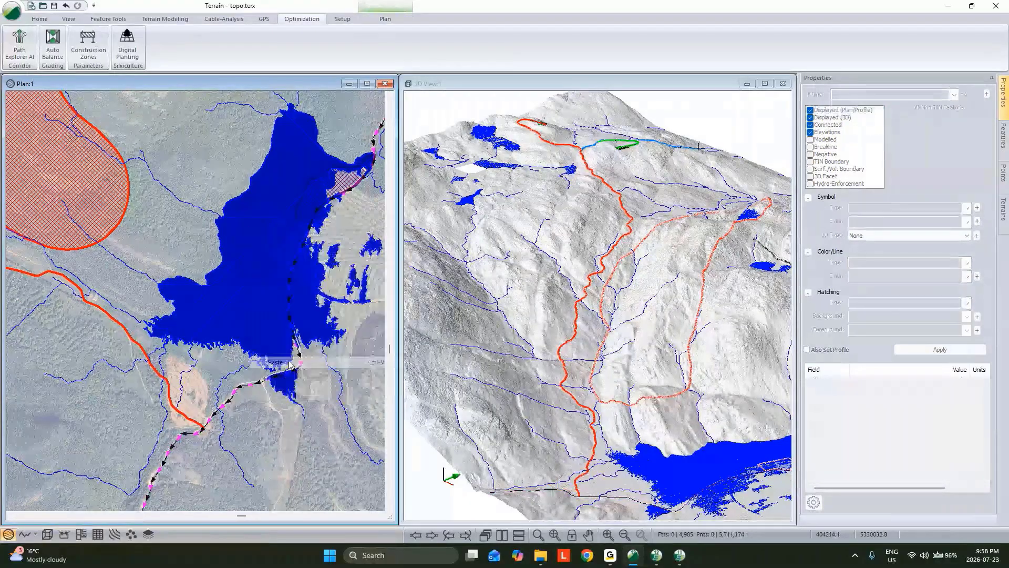
pyautogui.rightClick(249, 373)
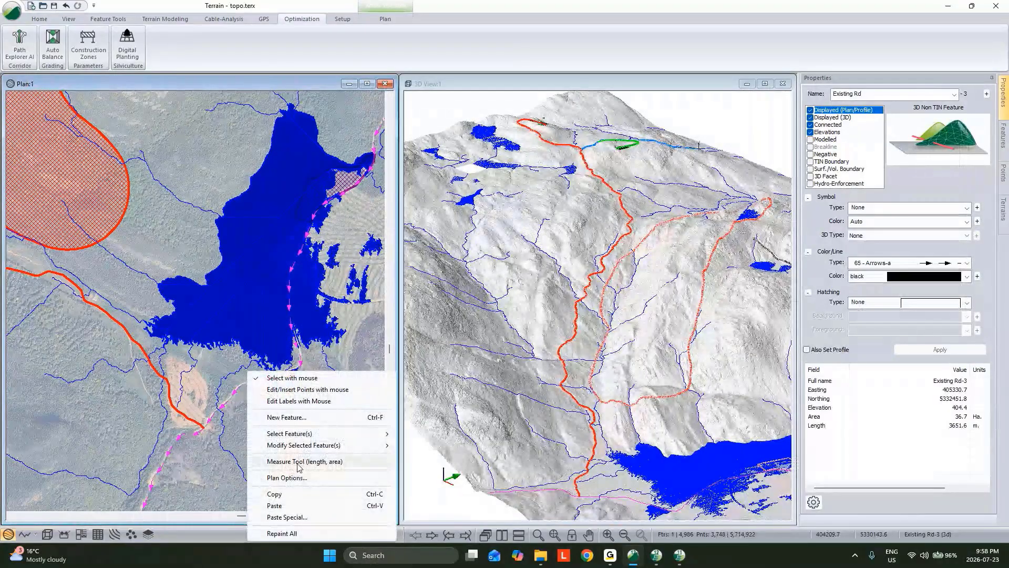
pyautogui.click(298, 462)
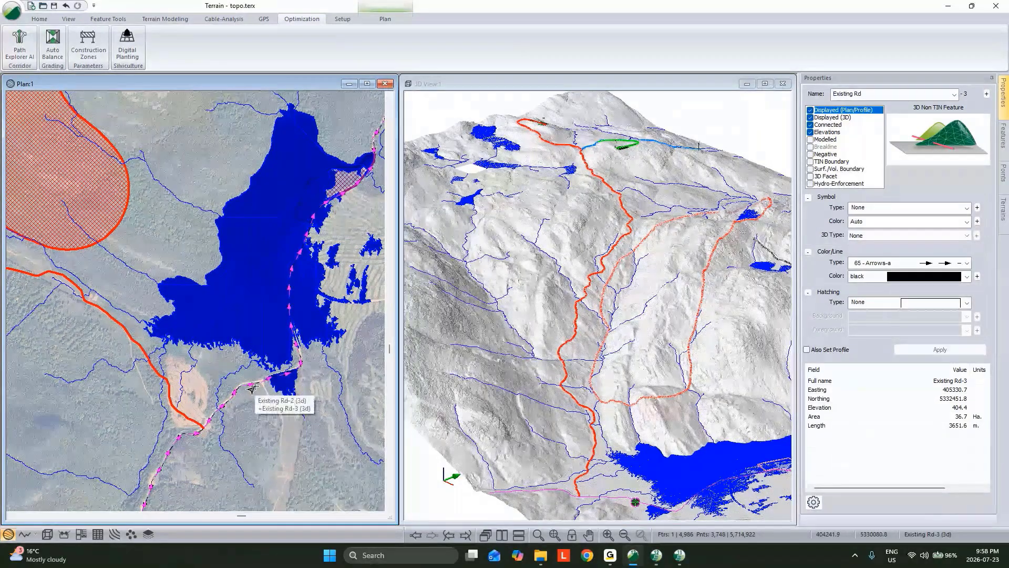